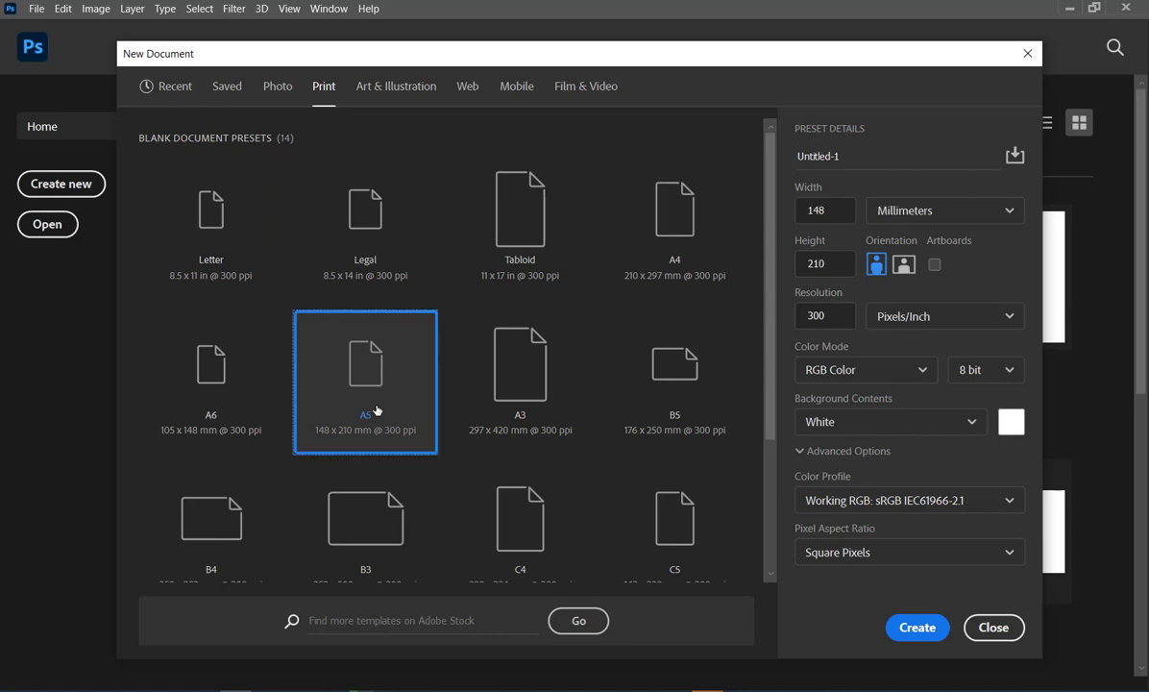
- Create a portrait A5 print document, 148 x 210 mm at 300 pixels/inch, in RGB Color with a white background
{"action": "left_click", "coordinate": [893, 378]}
{"action": "left_click", "coordinate": [894, 379]}
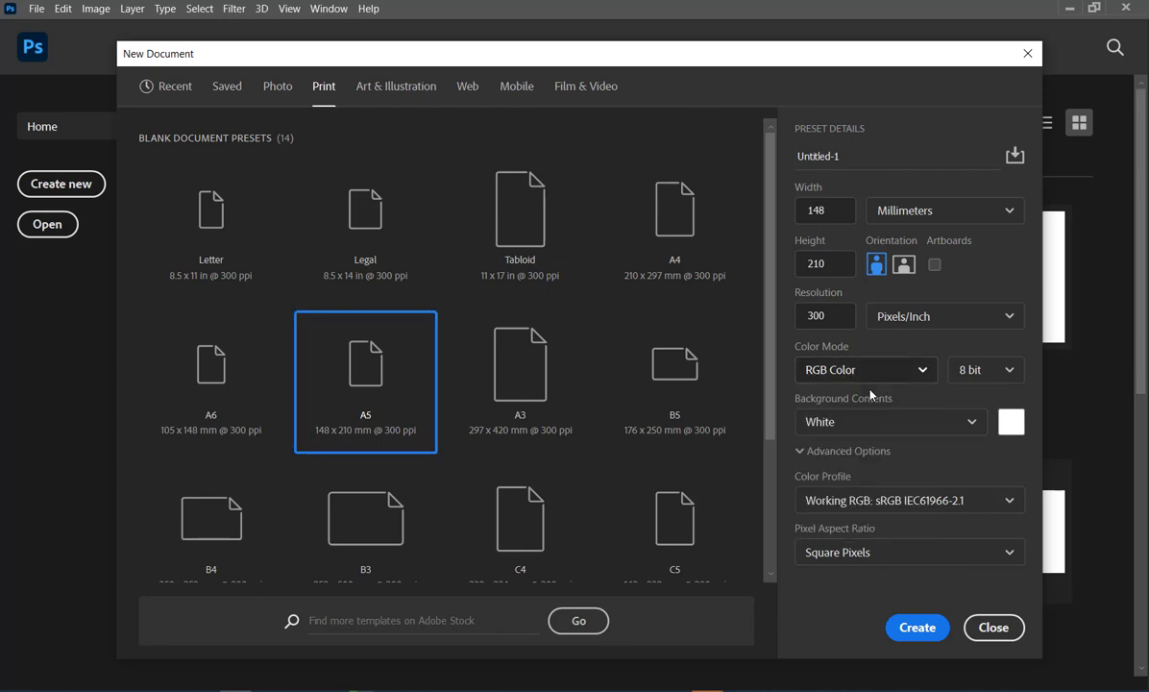
{"action": "left_click", "coordinate": [916, 628]}
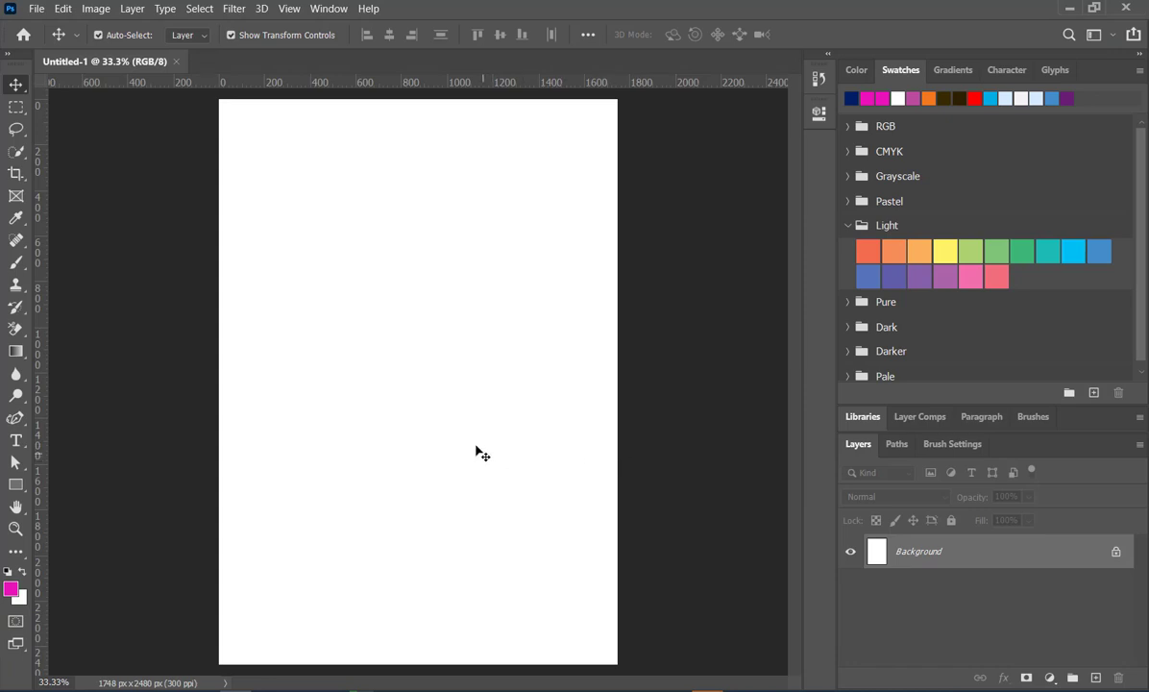
{"action": "scroll", "coordinate": [472, 415], "scroll_direction": "down", "scroll_amount": 3}
{"action": "scroll", "coordinate": [289, 455], "scroll_direction": "up", "scroll_amount": 2}
{"action": "scroll", "coordinate": [280, 453], "scroll_direction": "down", "scroll_amount": 1}
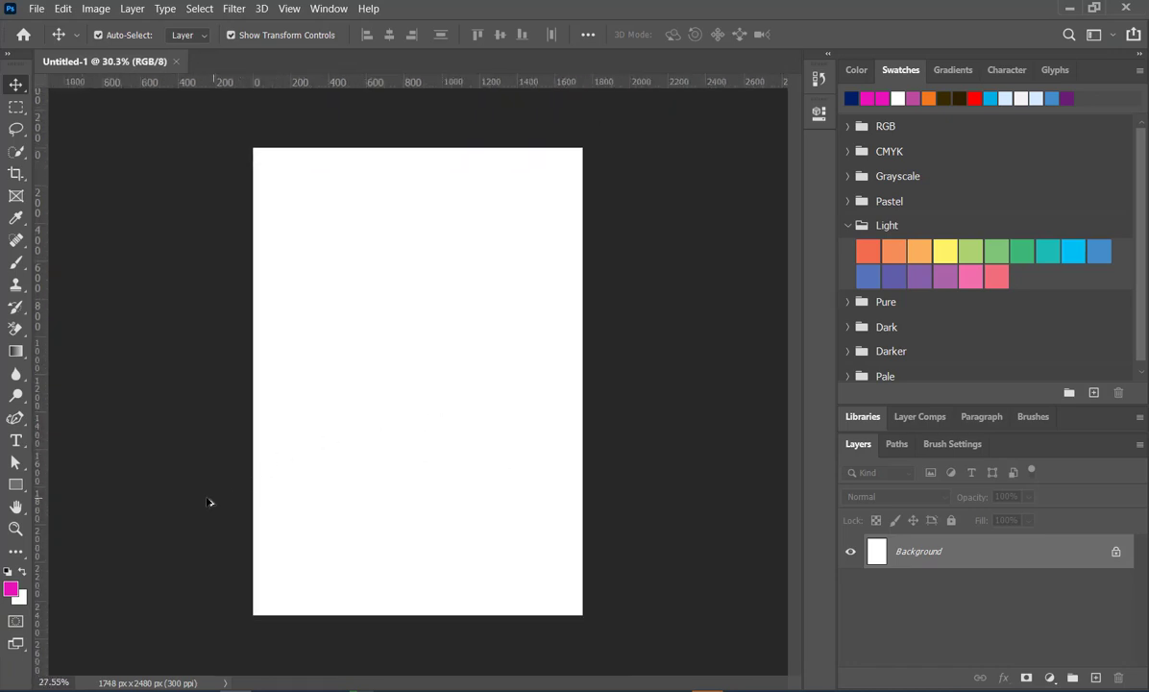
{"action": "scroll", "coordinate": [211, 502], "scroll_direction": "up", "scroll_amount": 1}
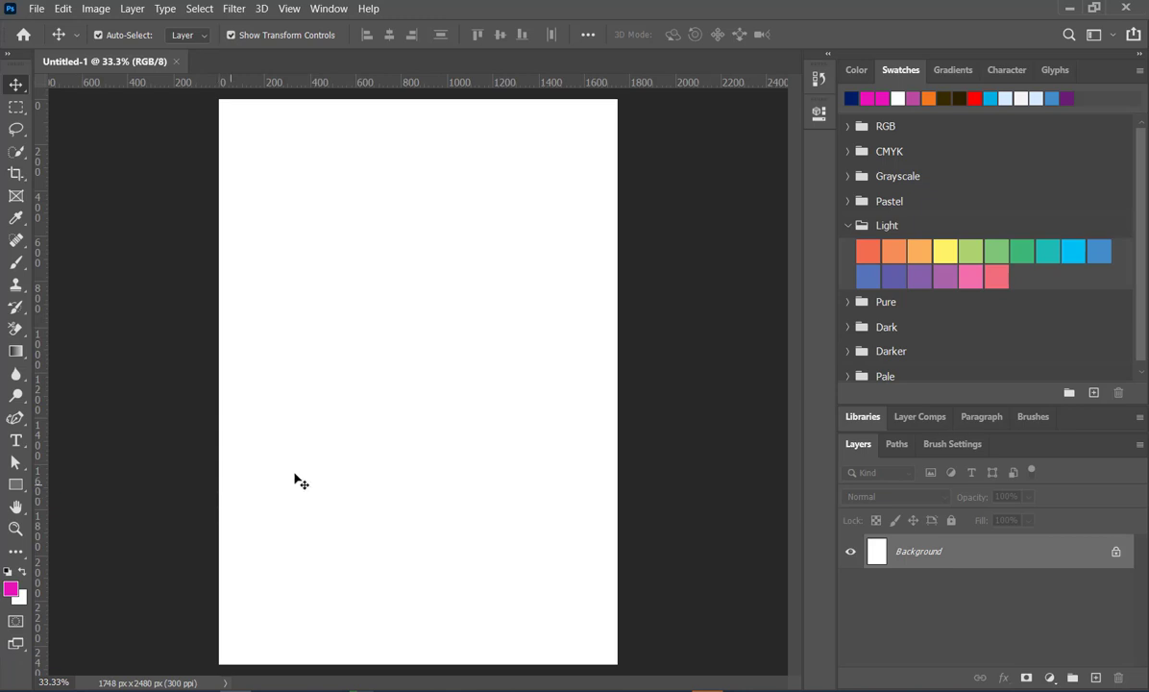
{"action": "scroll", "coordinate": [322, 428], "scroll_direction": "down", "scroll_amount": 1}
{"action": "scroll", "coordinate": [230, 465], "scroll_direction": "up", "scroll_amount": 1}
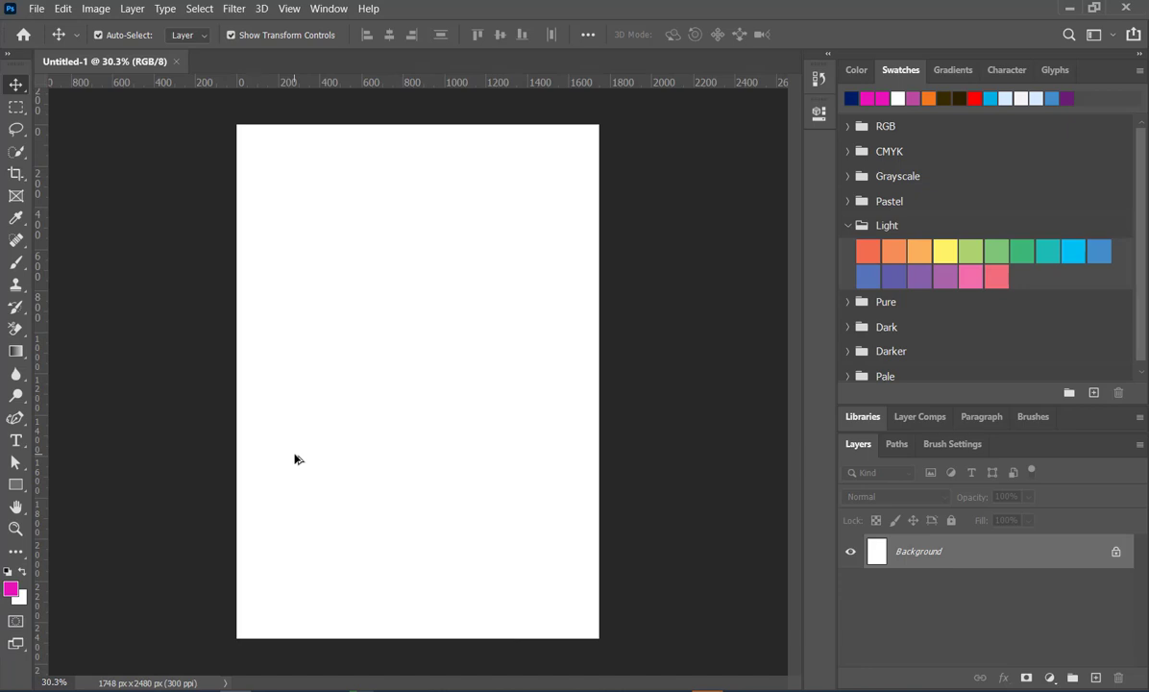
- Place the city skyline image pexels-photo-13348192 as embedded and scale it to 83.37% so it covers the whole page
{"action": "left_click", "coordinate": [37, 12]}
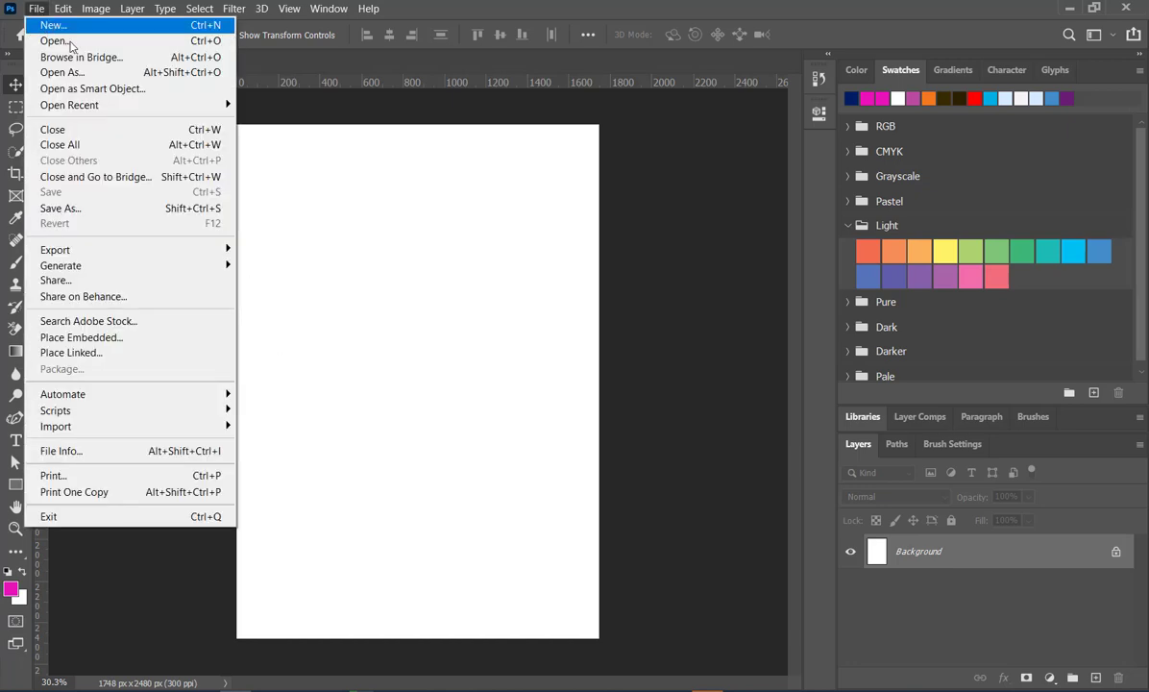
{"action": "left_click", "coordinate": [125, 341]}
{"action": "double_click", "coordinate": [704, 309]}
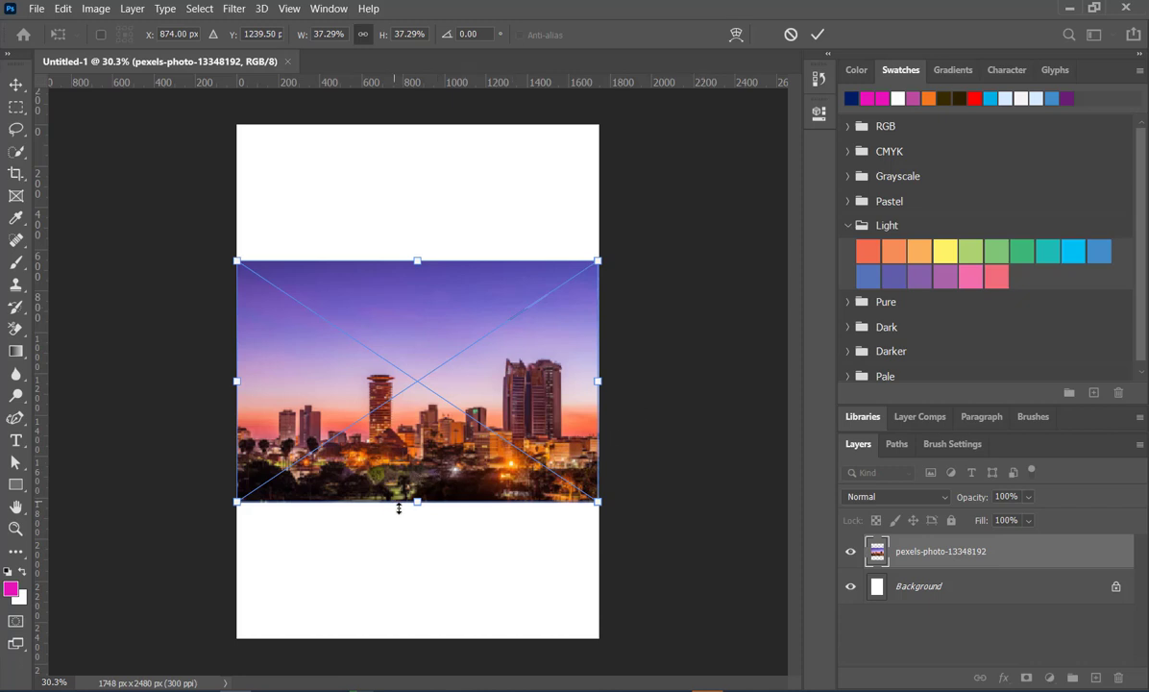
{"action": "left_click_drag", "start_coordinate": [417, 501], "coordinate": [415, 637]}
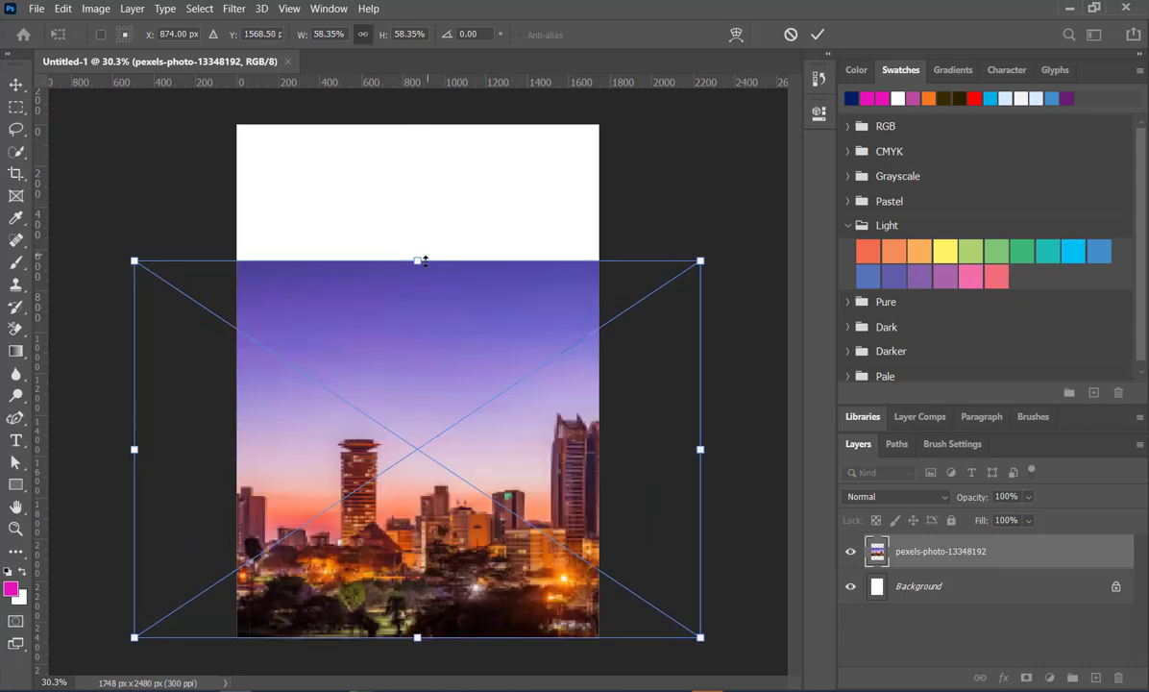
{"action": "left_click_drag", "start_coordinate": [418, 260], "coordinate": [490, 100]}
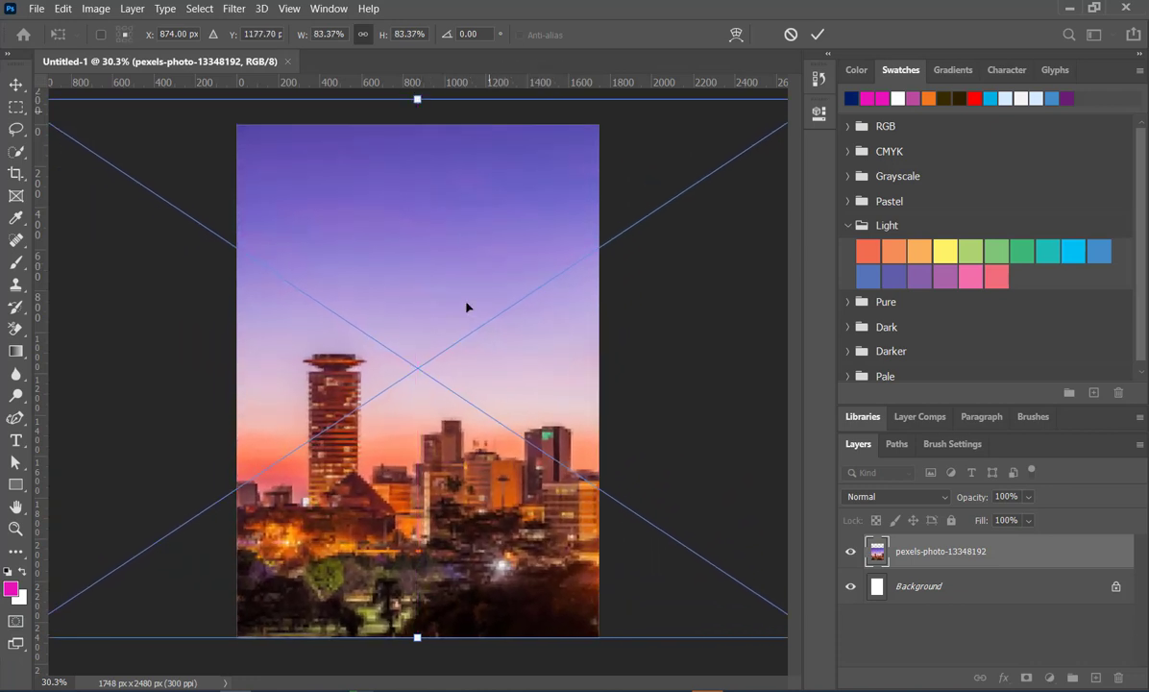
{"action": "left_click_drag", "start_coordinate": [465, 363], "coordinate": [498, 375]}
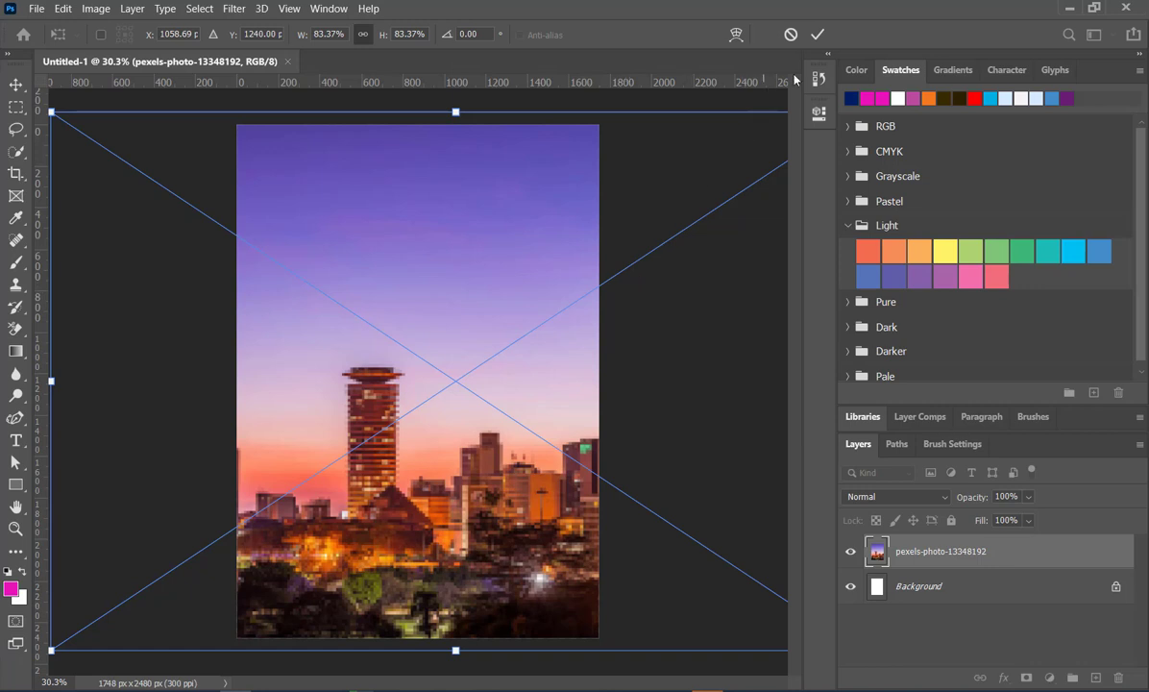
{"action": "left_click", "coordinate": [817, 34]}
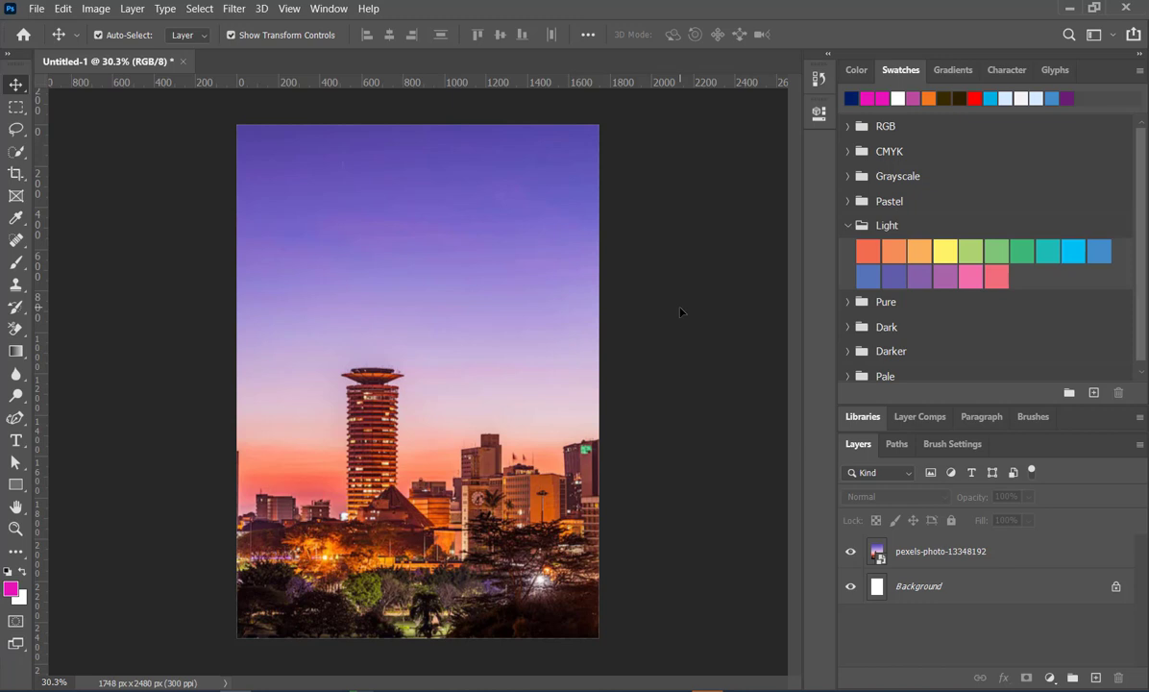
{"action": "left_click", "coordinate": [36, 9]}
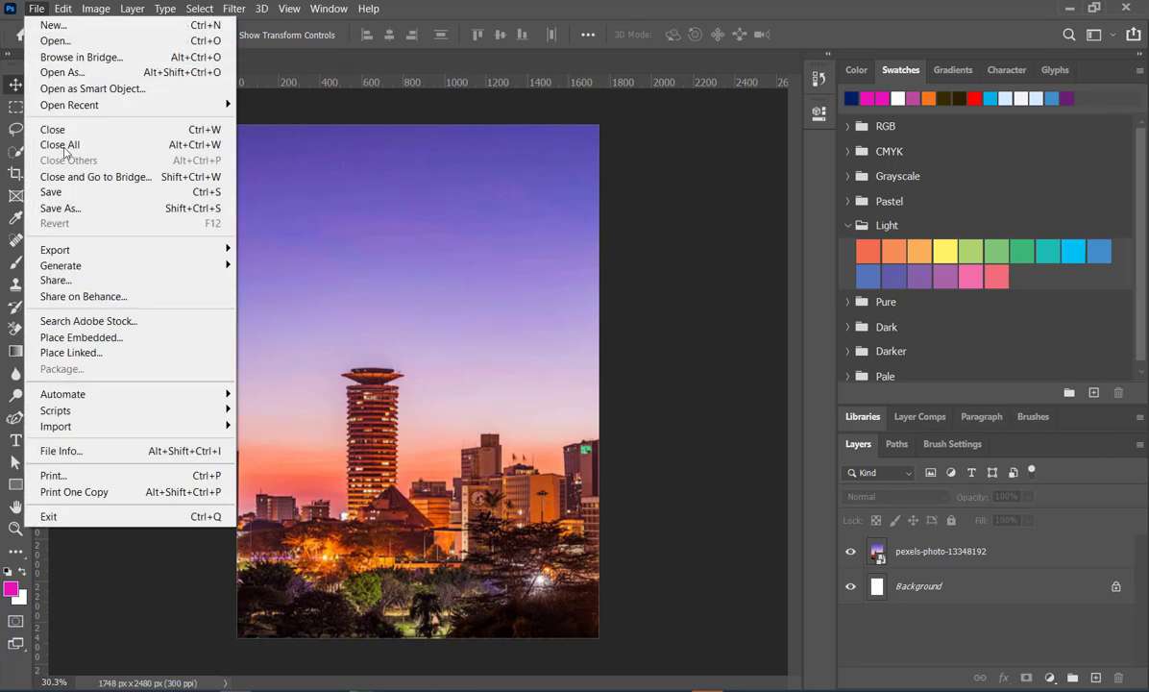
{"action": "left_click", "coordinate": [86, 338]}
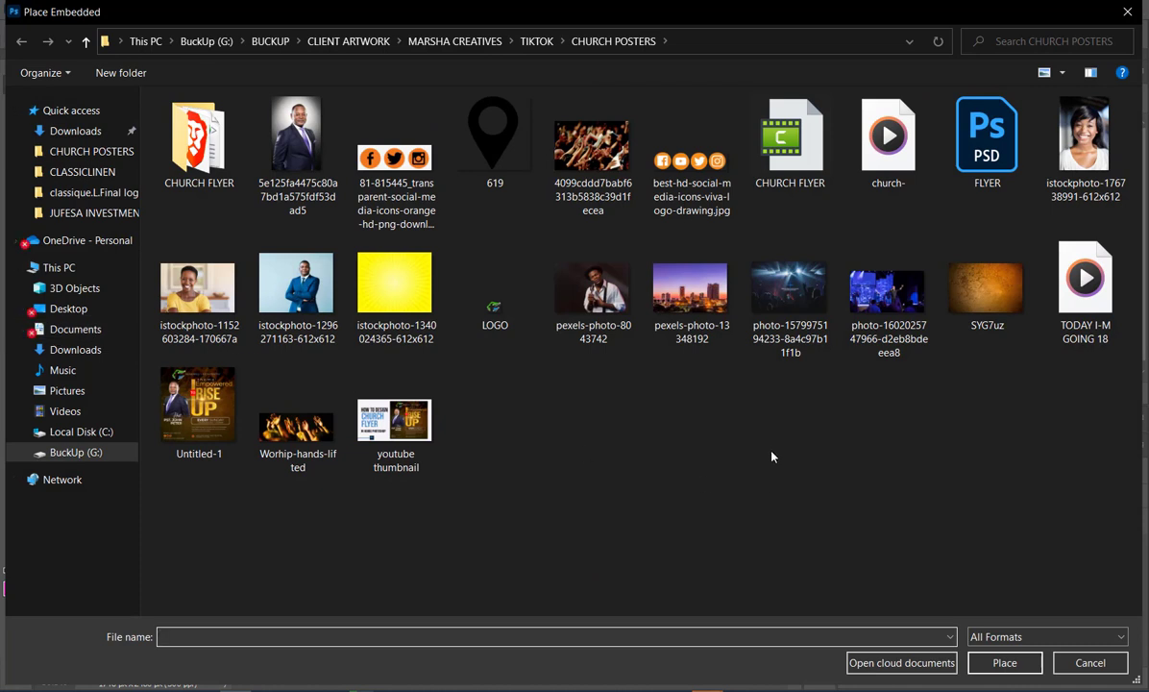
{"action": "left_click", "coordinate": [898, 308]}
{"action": "double_click", "coordinate": [897, 307]}
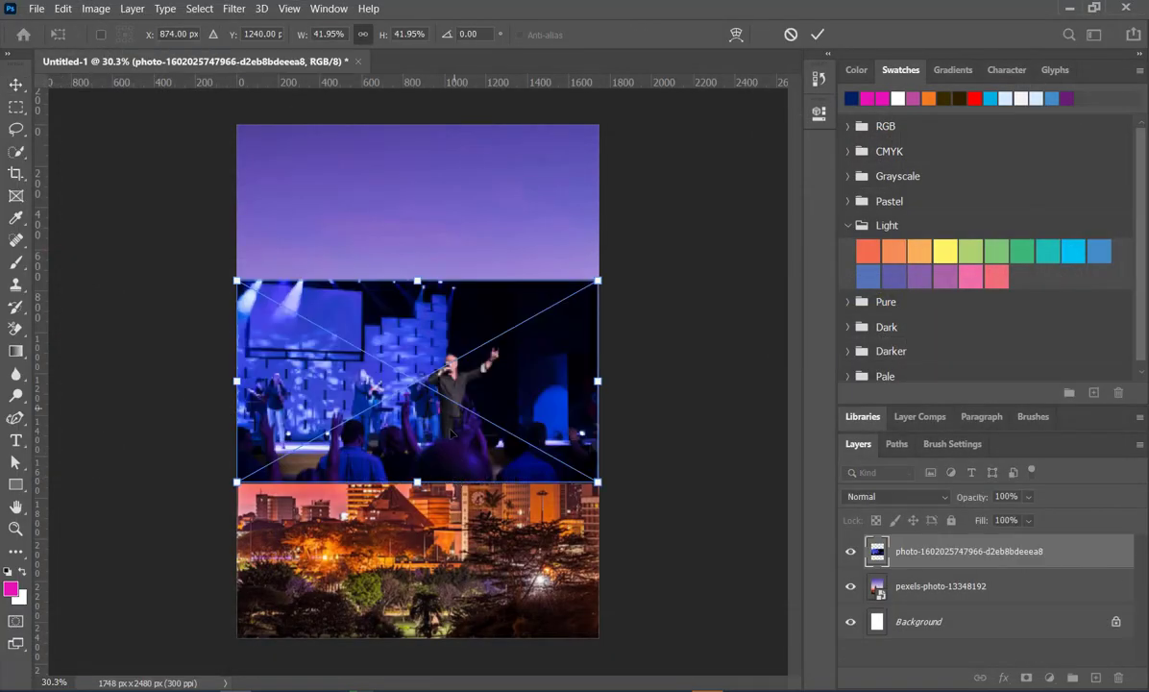
{"action": "left_click_drag", "start_coordinate": [429, 415], "coordinate": [452, 248]}
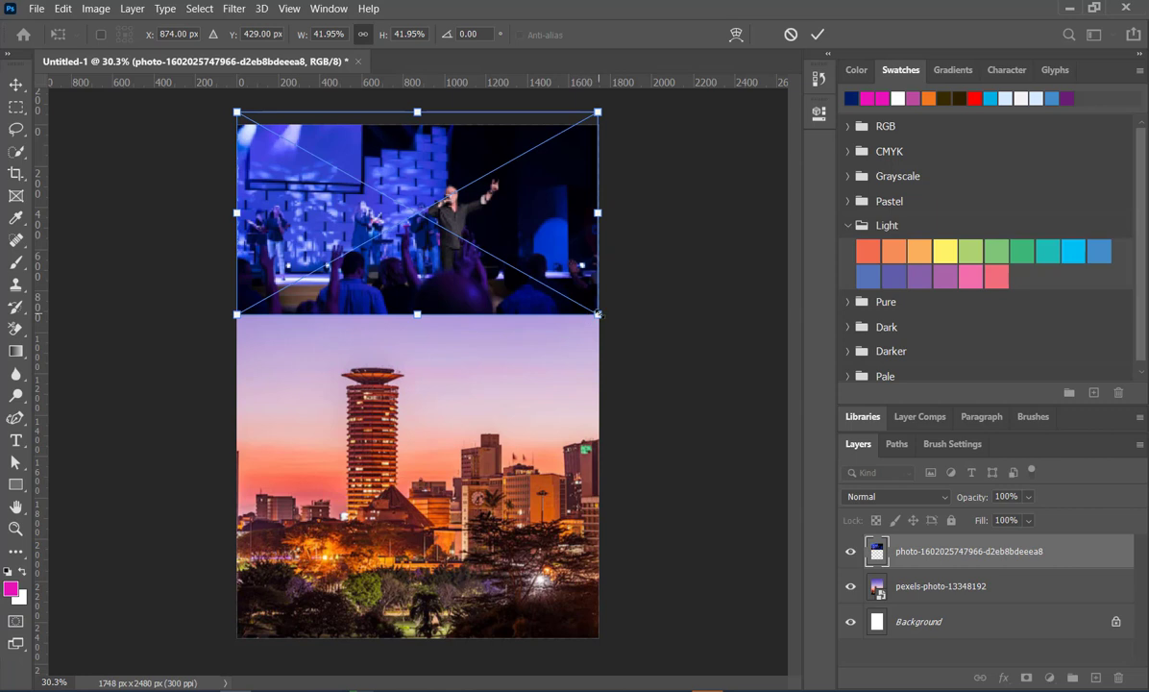
{"action": "left_click_drag", "start_coordinate": [598, 313], "coordinate": [669, 370]}
{"action": "left_click_drag", "start_coordinate": [237, 358], "coordinate": [142, 410]}
{"action": "left_click_drag", "start_coordinate": [419, 338], "coordinate": [415, 315]}
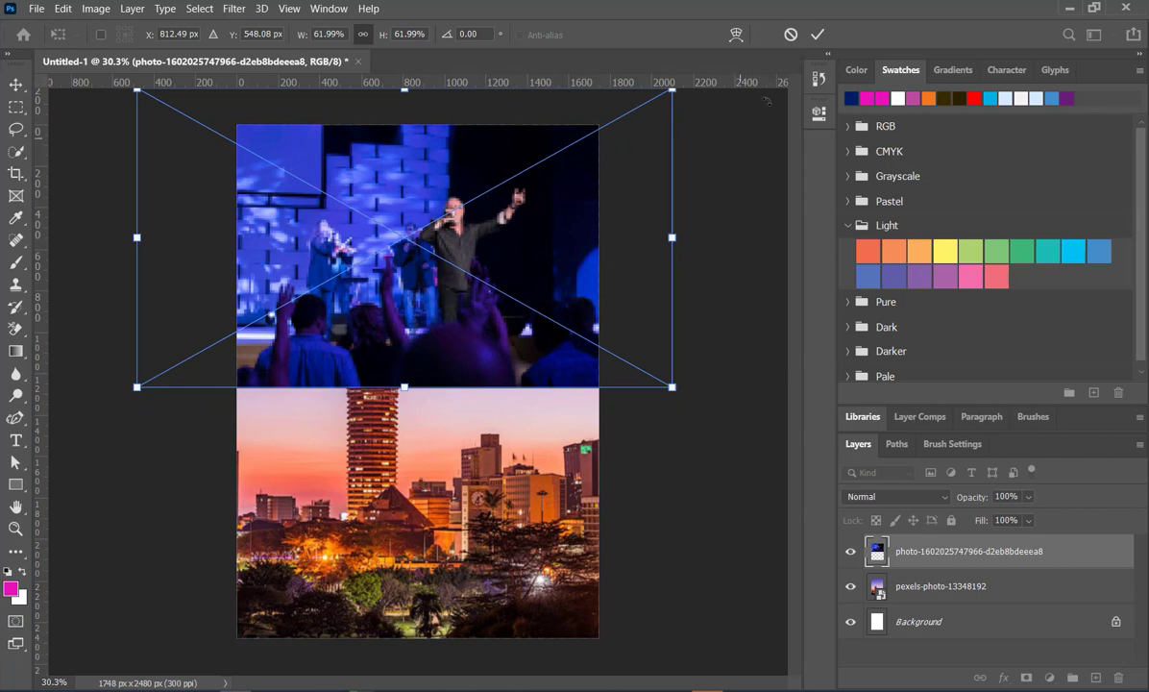
{"action": "key", "text": "Return"}
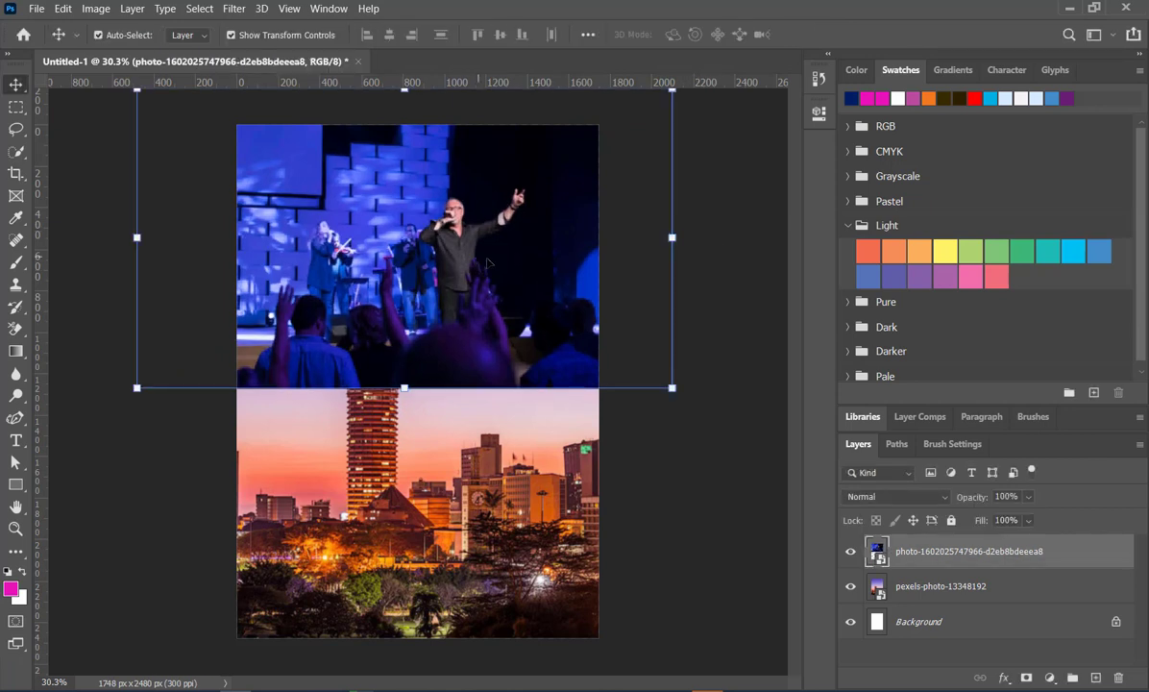
- Add a layer mask to the stage photo and fade its lower edge into the skyline with a vertical black-to-transparent linear gradient
{"action": "left_click", "coordinate": [1026, 678]}
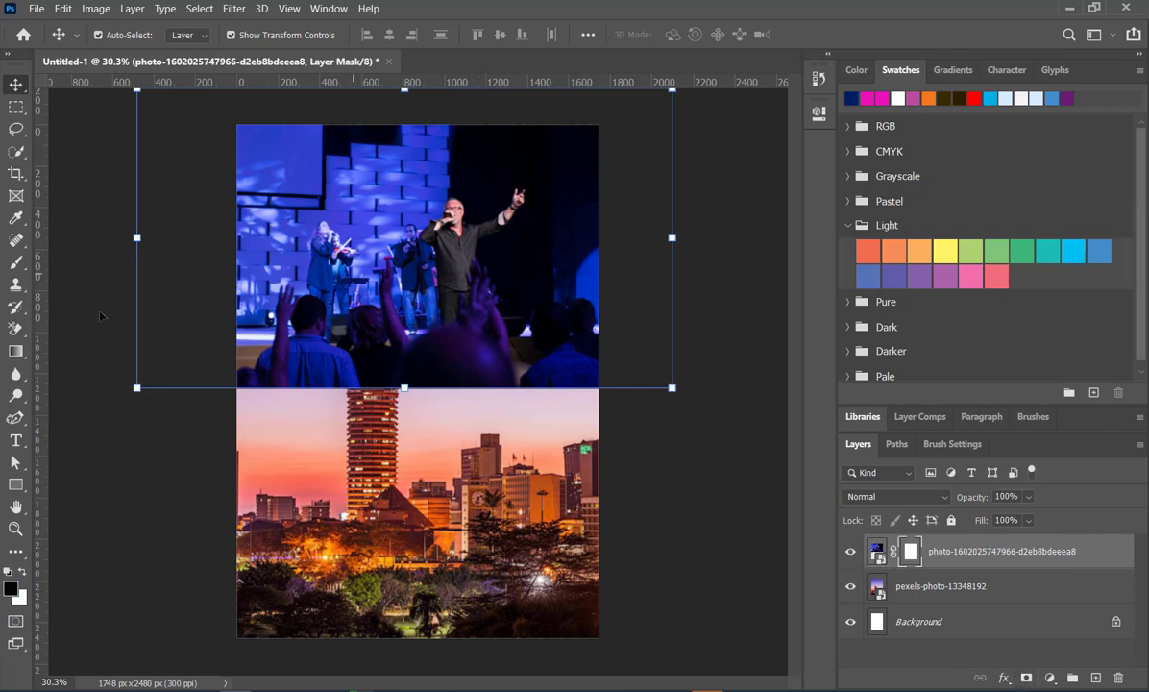
{"action": "left_click", "coordinate": [16, 351]}
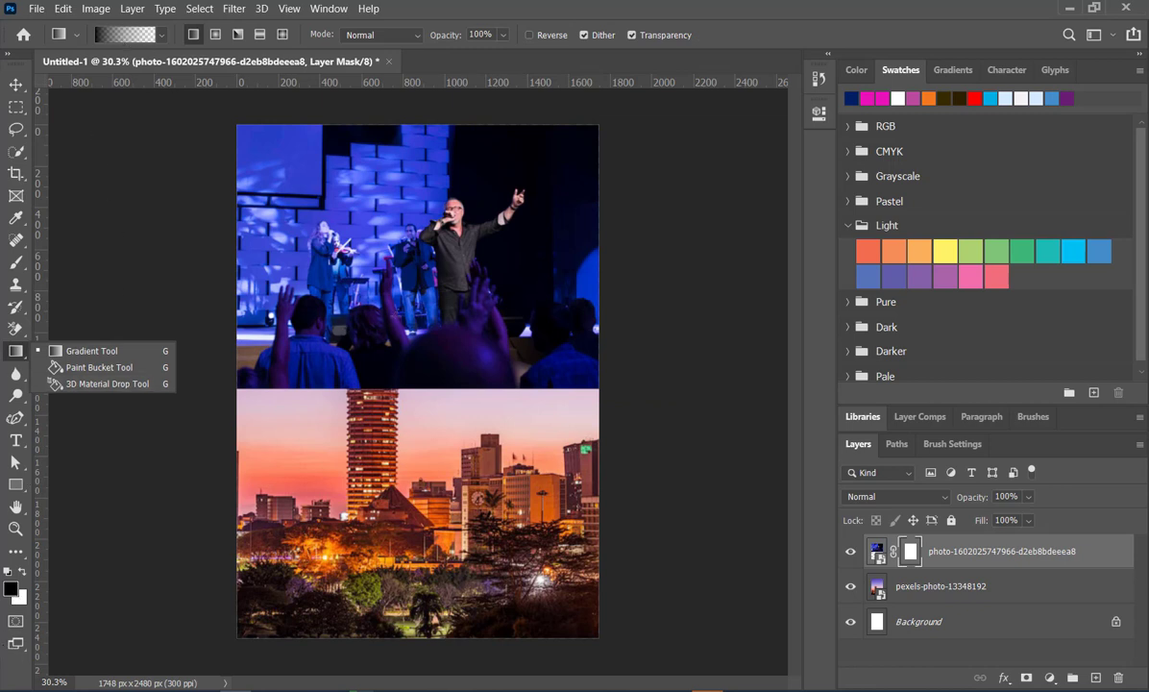
{"action": "left_click_drag", "start_coordinate": [400, 401], "coordinate": [401, 258]}
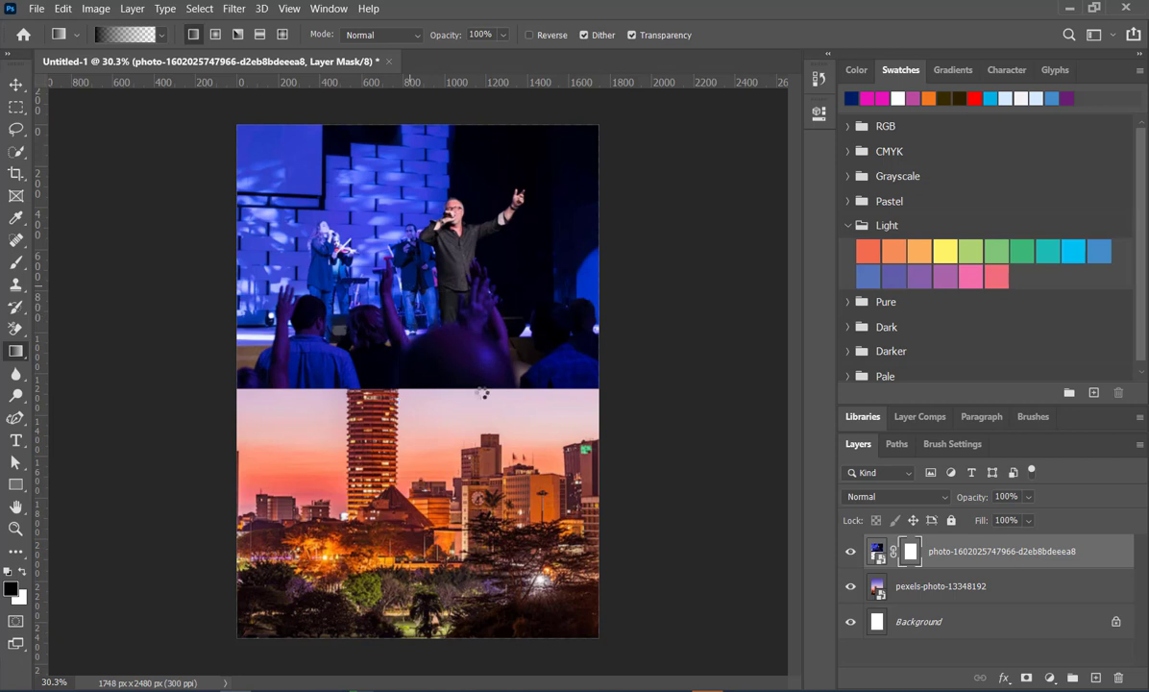
{"action": "left_click_drag", "start_coordinate": [447, 374], "coordinate": [446, 279]}
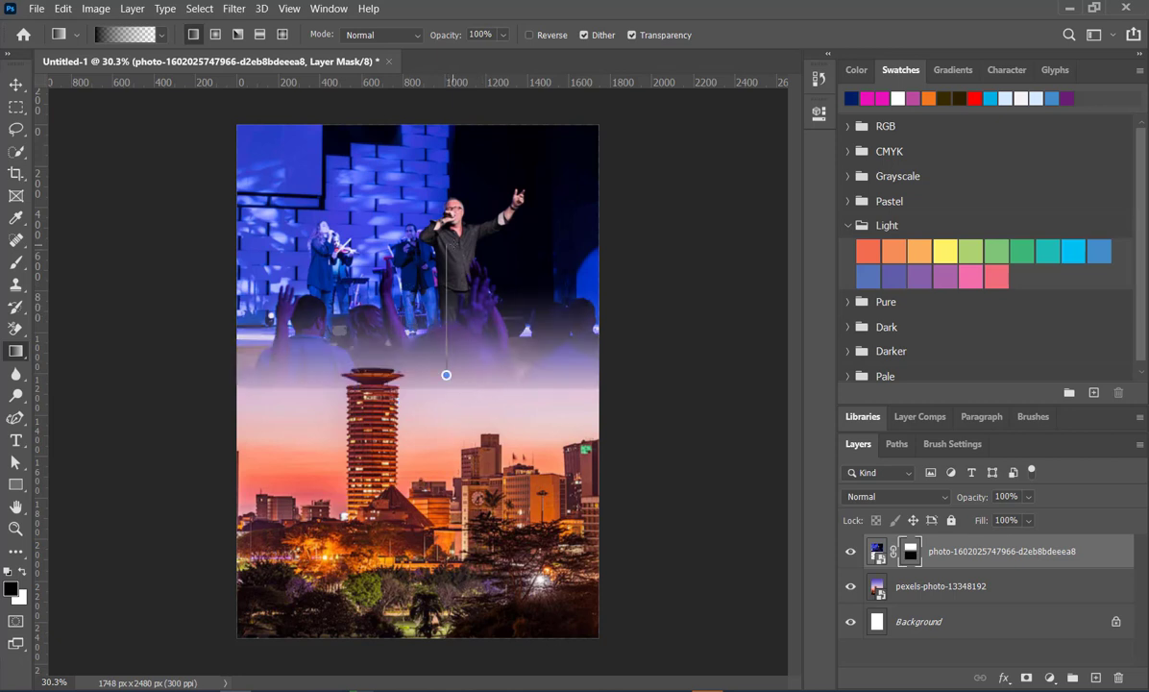
{"action": "left_click_drag", "start_coordinate": [446, 231], "coordinate": [446, 230]}
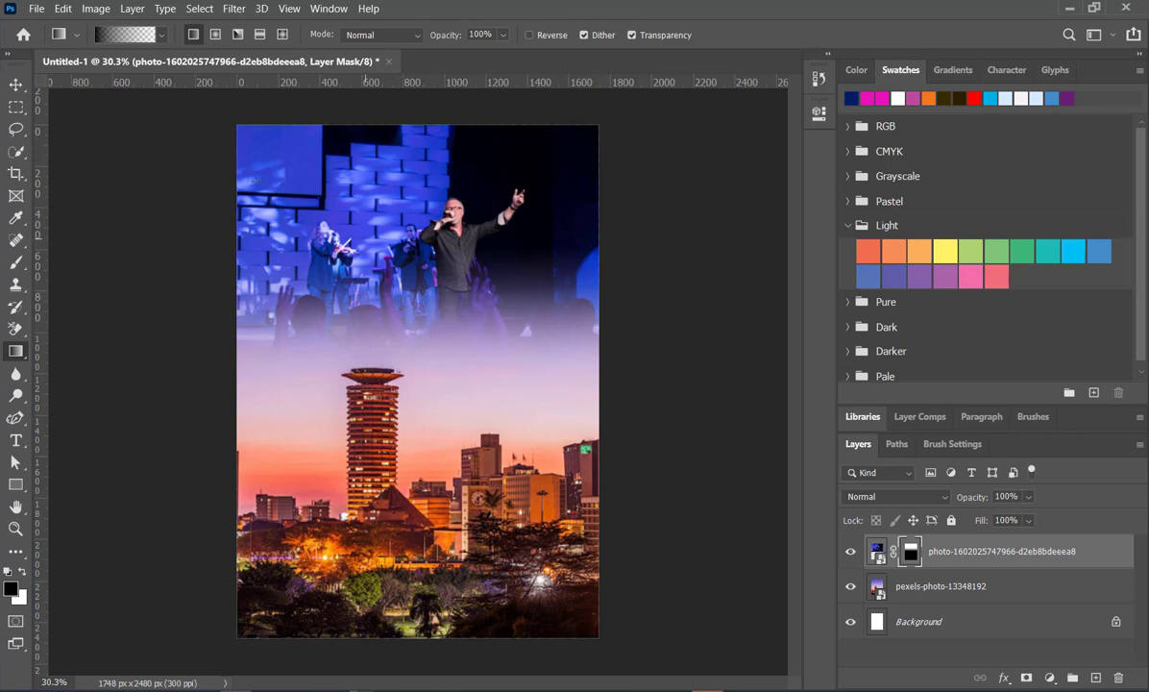
- Set the blend mode of the masked stage photo layer to Multiply
{"action": "left_click", "coordinate": [16, 85]}
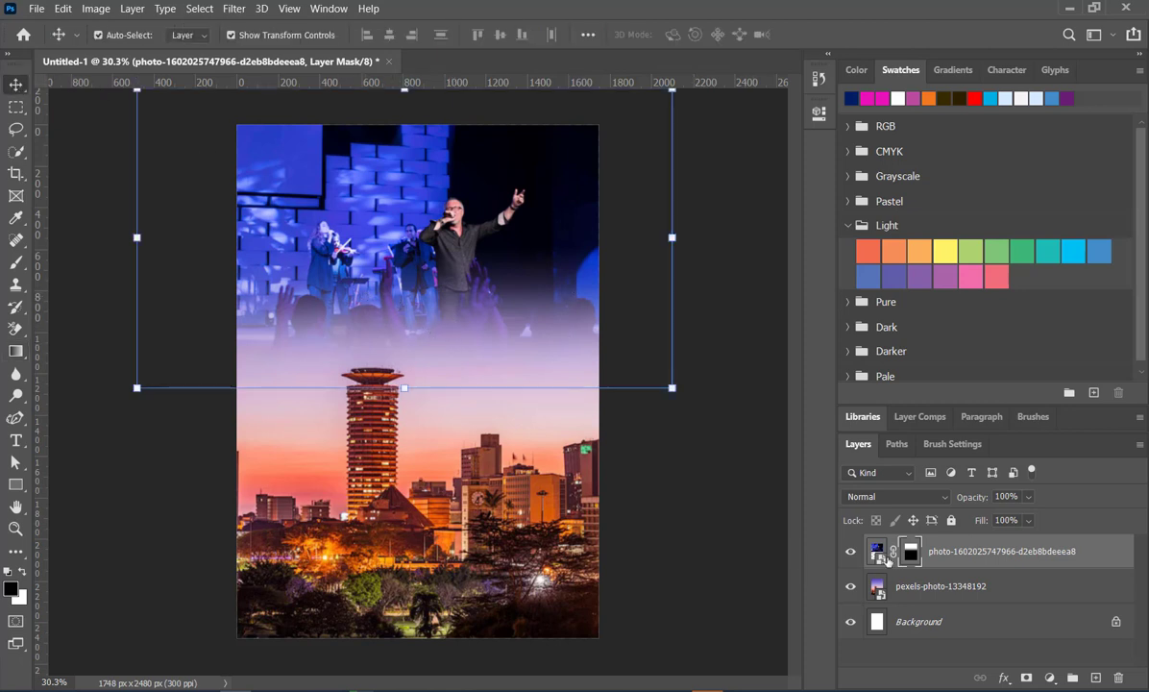
{"action": "left_click", "coordinate": [944, 497]}
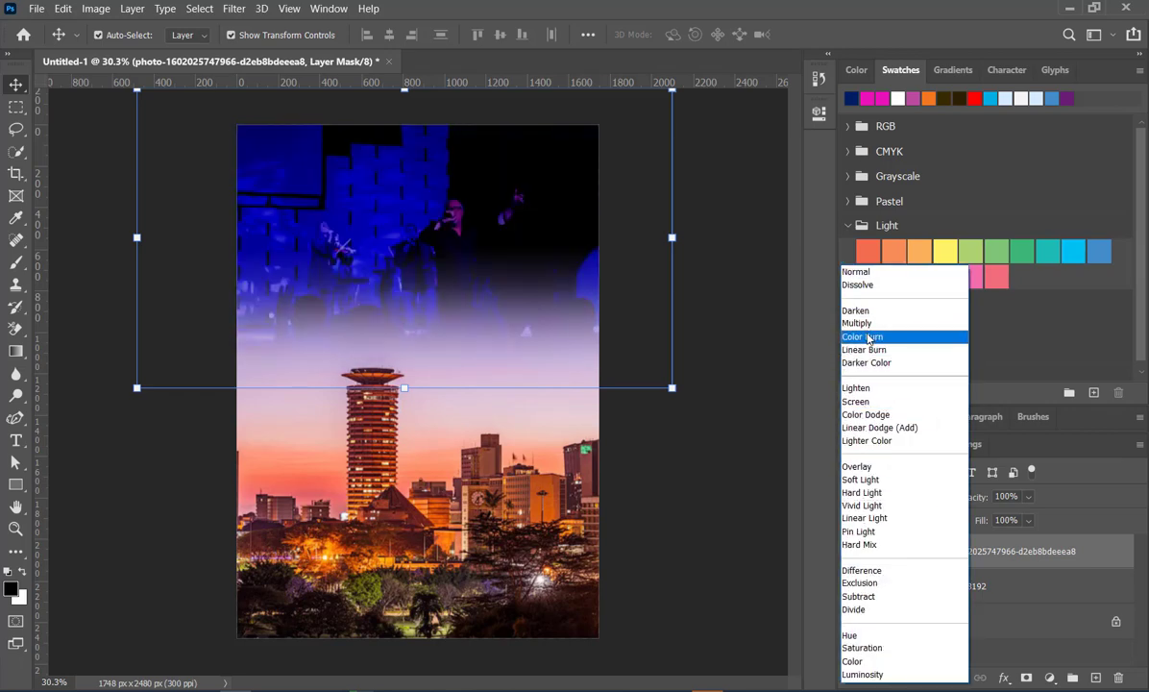
{"action": "left_click", "coordinate": [869, 324]}
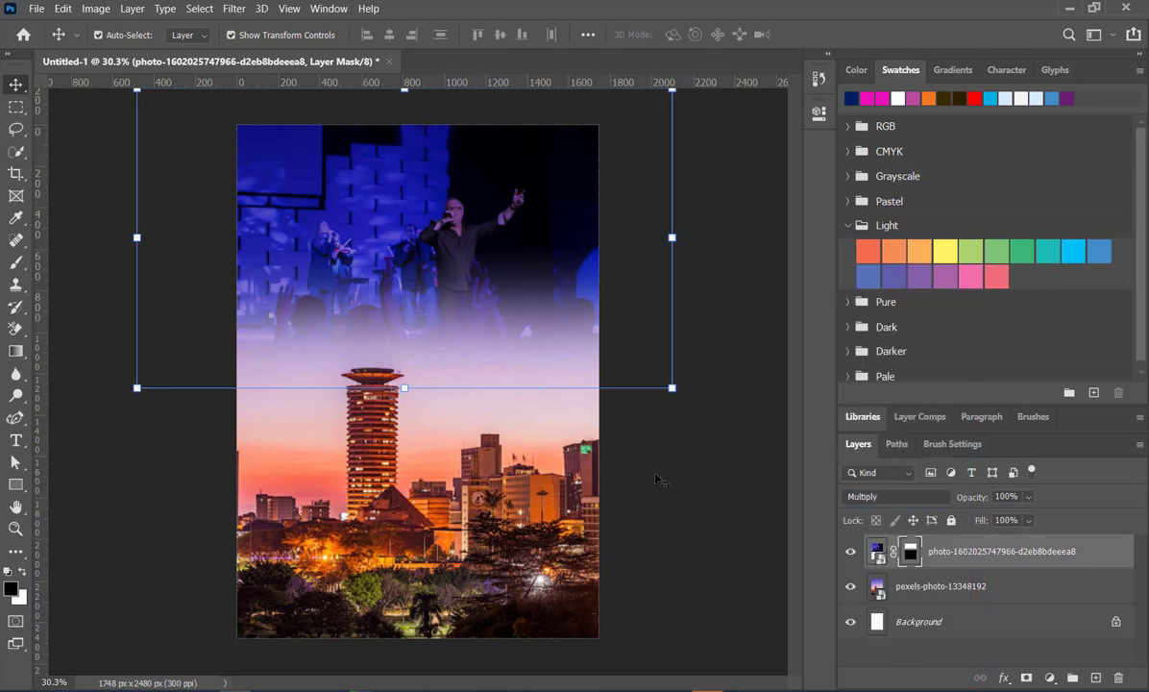
{"action": "left_click", "coordinate": [608, 446]}
{"action": "left_click", "coordinate": [423, 479]}
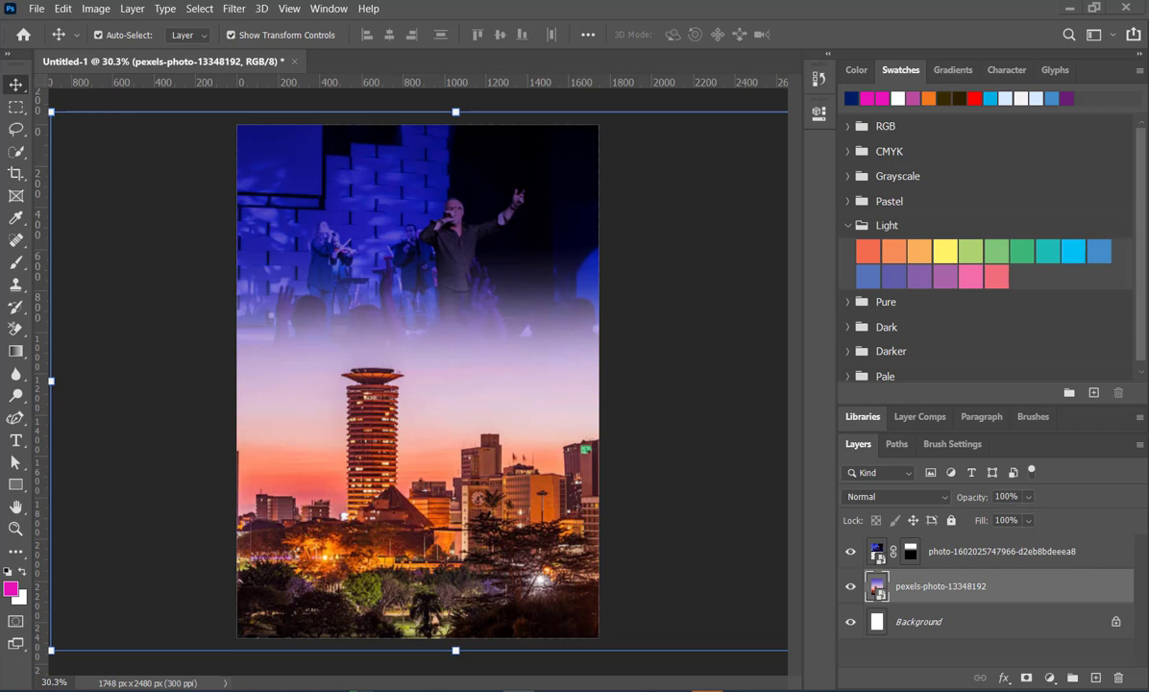
- Paste the copied blue texture onto the page and enlarge it to about 315%, slightly wider than the page
{"action": "key", "text": "ctrl+v"}
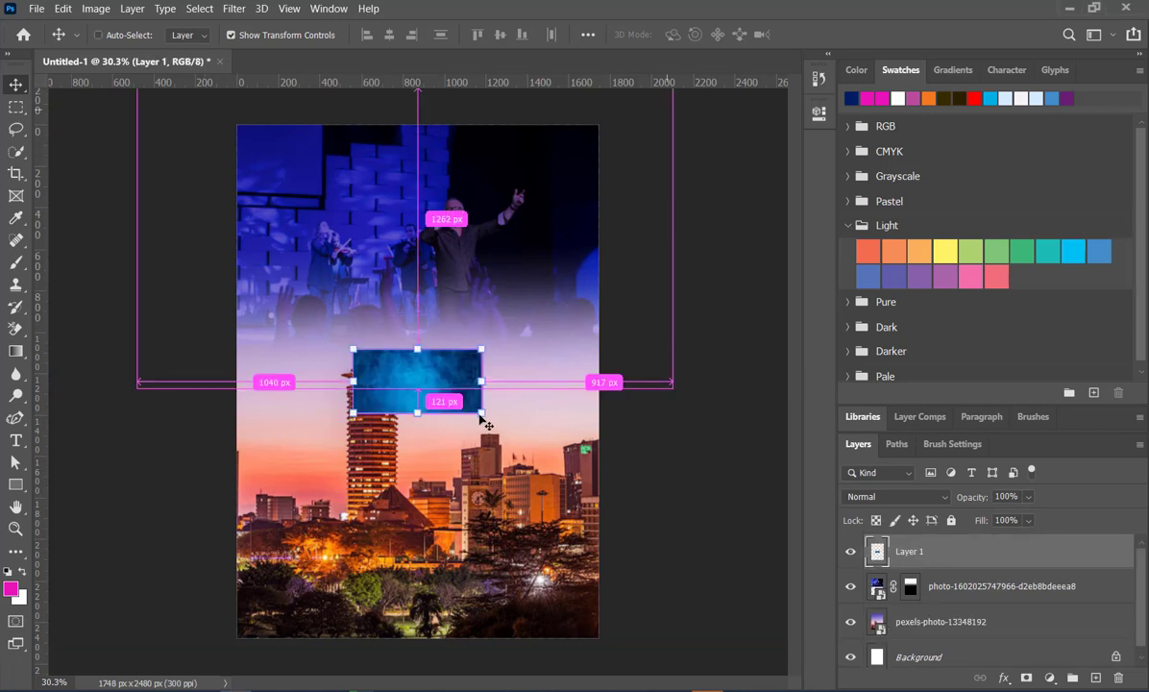
{"action": "left_click_drag", "start_coordinate": [481, 412], "coordinate": [631, 486]}
{"action": "left_click_drag", "start_coordinate": [352, 349], "coordinate": [225, 275]}
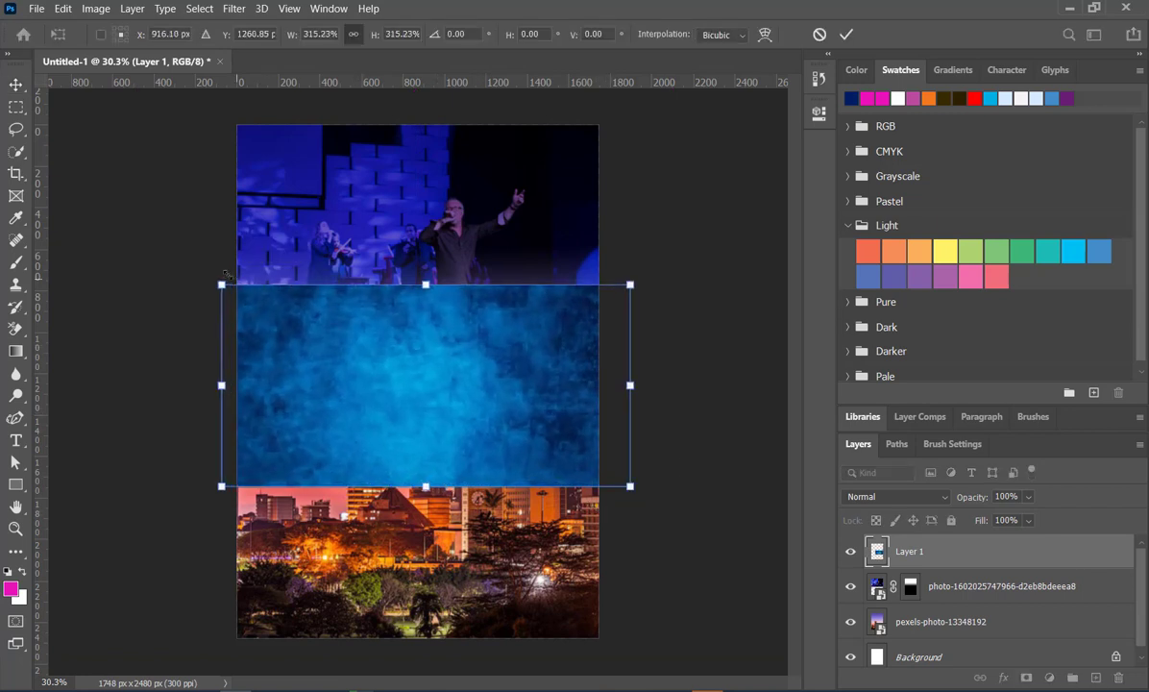
- Rotate the blue texture 90 degrees and scale it up until it covers the whole page
{"action": "left_click", "coordinate": [453, 34]}
{"action": "type", "text": "90"}
{"action": "key", "text": "Return"}
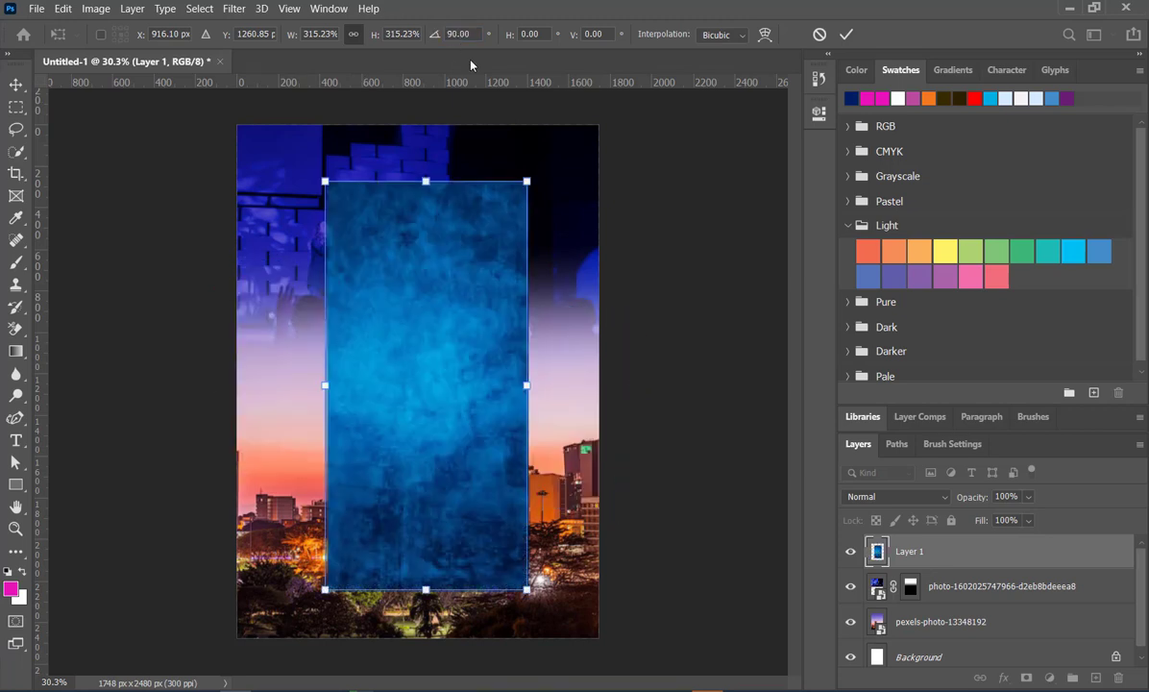
{"action": "left_click_drag", "start_coordinate": [536, 386], "coordinate": [606, 386]}
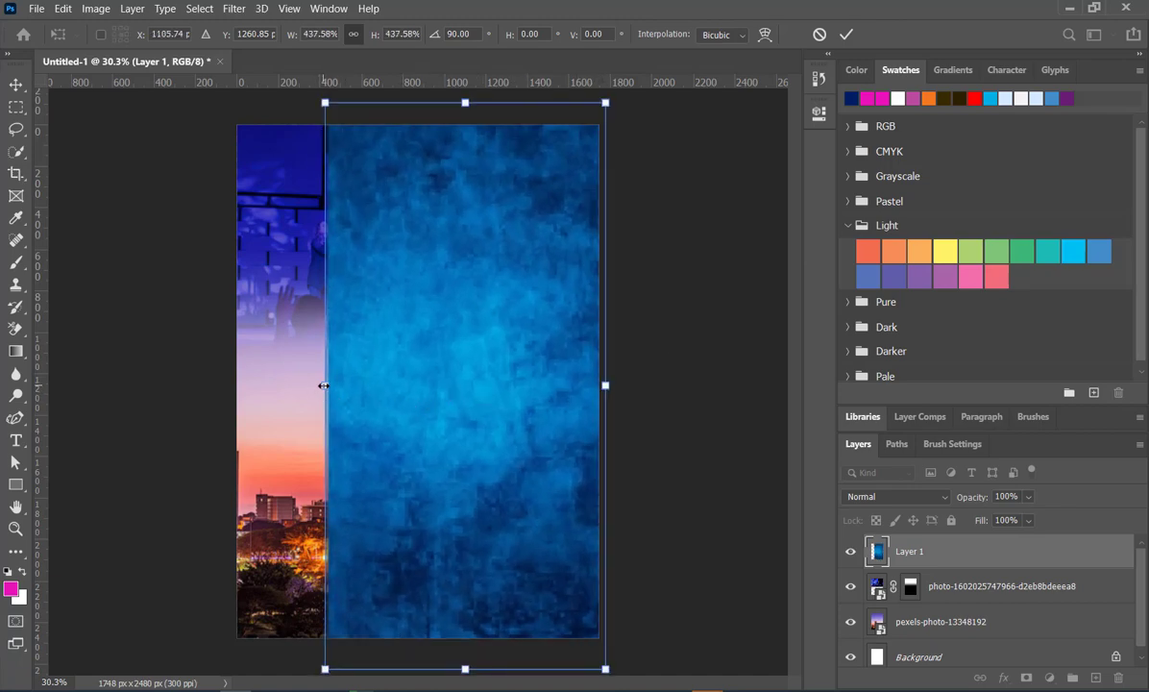
{"action": "left_click_drag", "start_coordinate": [321, 385], "coordinate": [225, 385]}
{"action": "key", "text": "Return"}
- Move the blue texture layer below the stage and skyline photo layers, directly above the Background layer
{"action": "key", "text": "ctrl+bracketleft"}
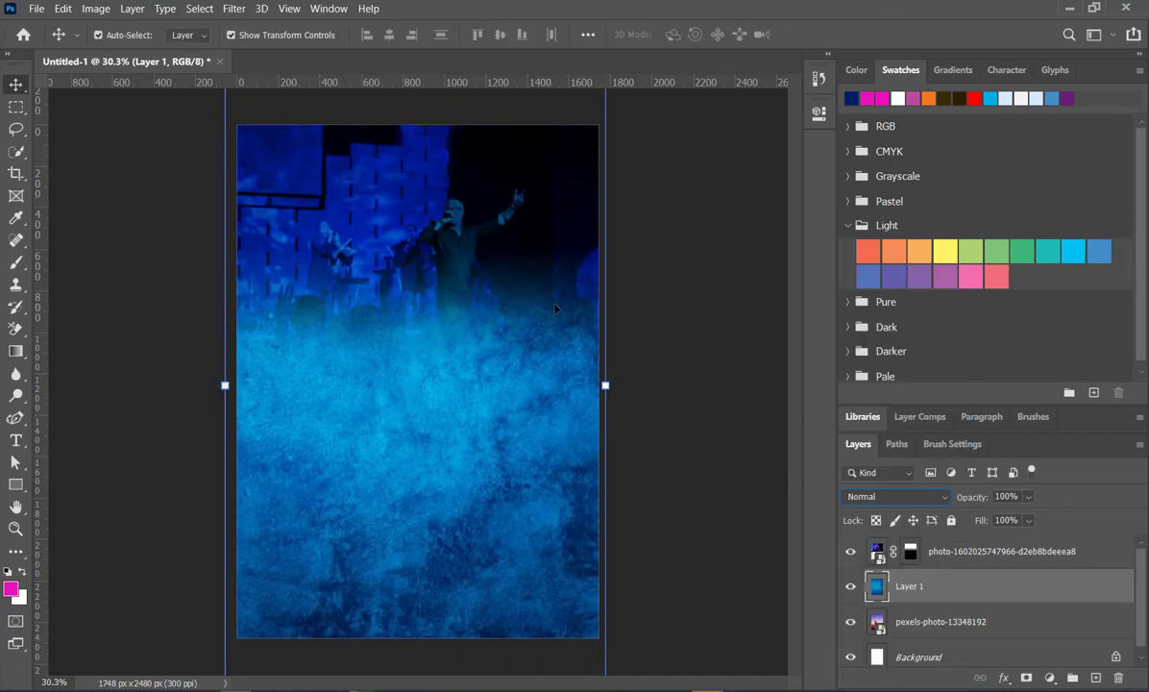
{"action": "left_click", "coordinate": [97, 146]}
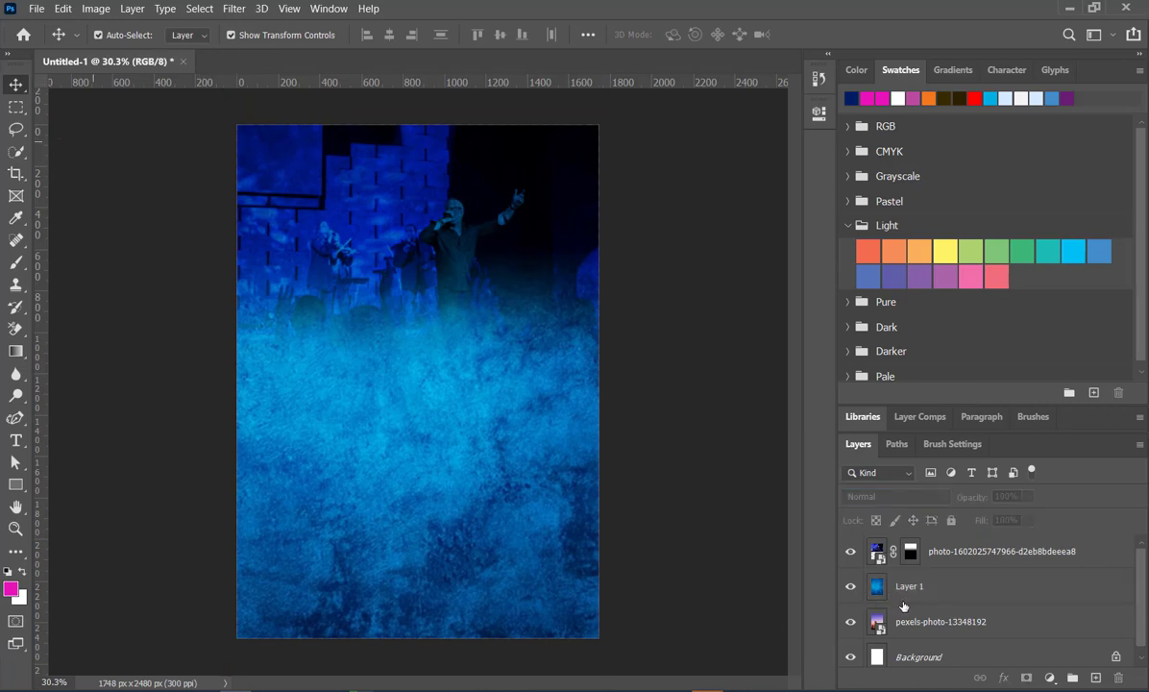
{"action": "left_click_drag", "start_coordinate": [929, 589], "coordinate": [929, 629]}
- Set the blend mode of the pexels-photo-13348192 skyline layer to Multiply over the blue texture
{"action": "left_click", "coordinate": [930, 590]}
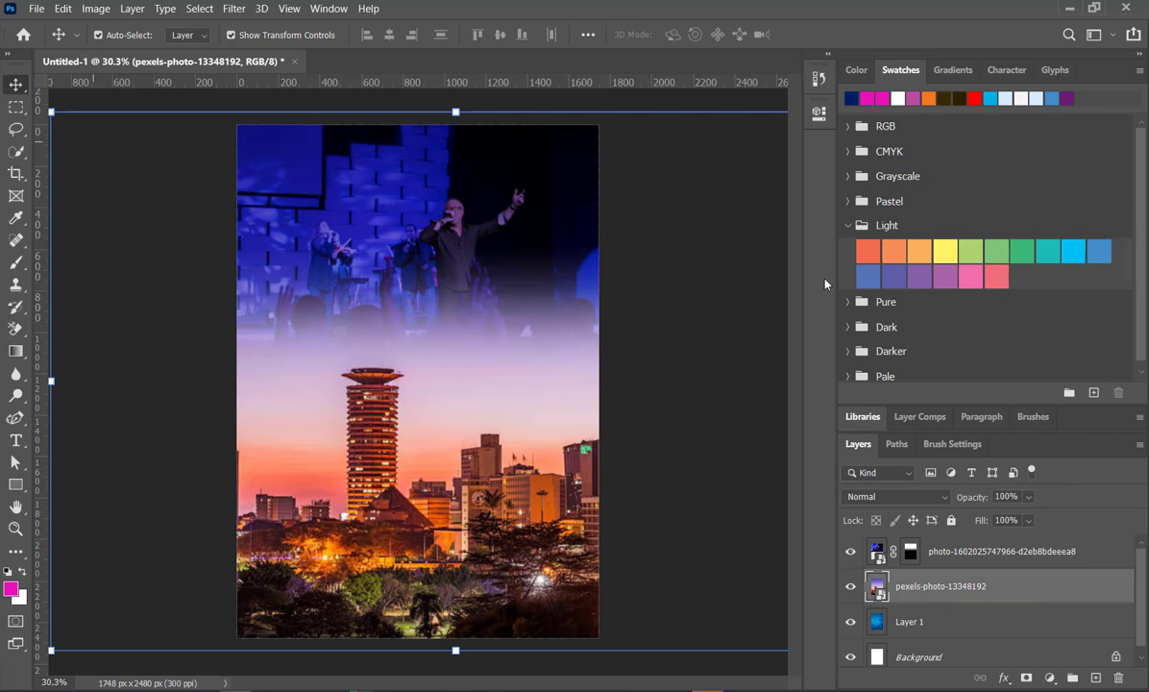
{"action": "left_click", "coordinate": [893, 497]}
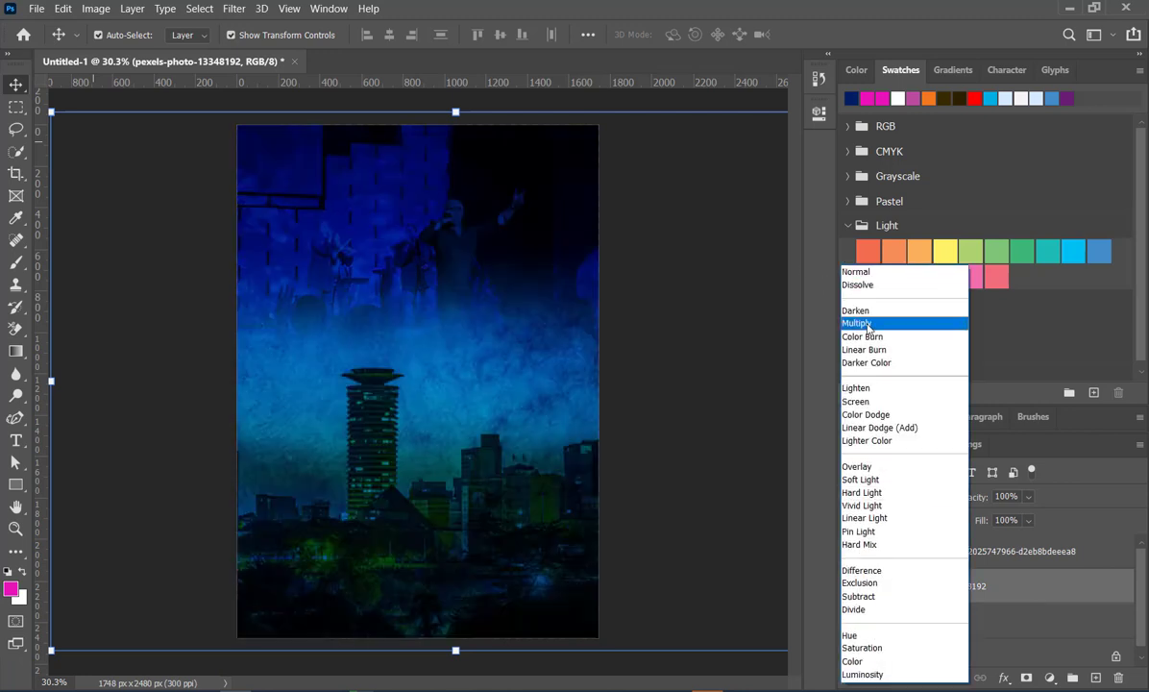
{"action": "left_click", "coordinate": [868, 324]}
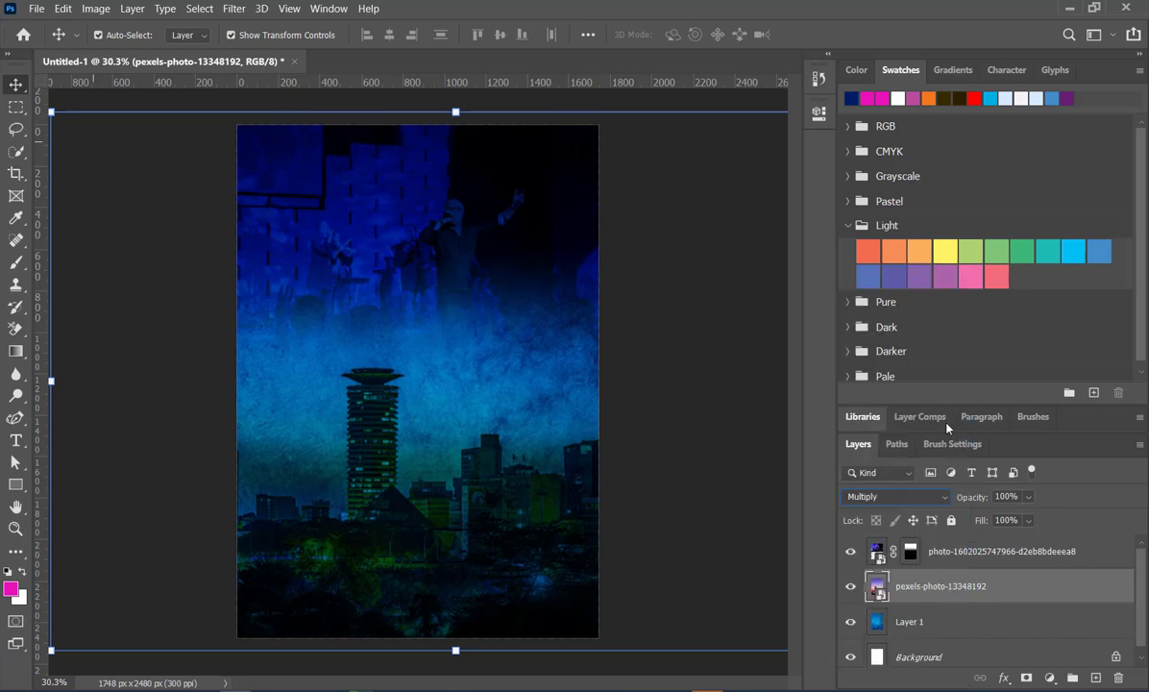
- Lower the fill of the pexels-photo-13348192 skyline layer to 54% and deselect it
{"action": "left_click", "coordinate": [1027, 520]}
{"action": "mouse_move", "coordinate": [1016, 543]}
{"action": "left_mouse_down"}
{"action": "mouse_move", "coordinate": [999, 542]}
{"action": "mouse_move", "coordinate": [1014, 545]}
{"action": "left_mouse_up"}
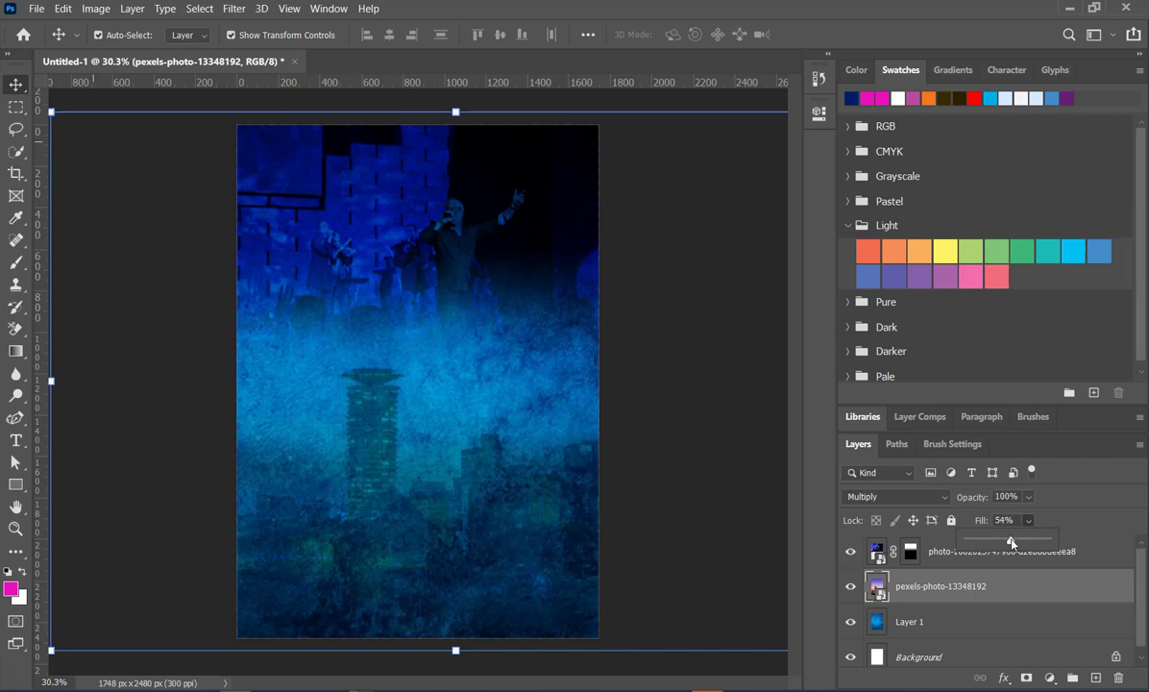
{"action": "left_click", "coordinate": [654, 416]}
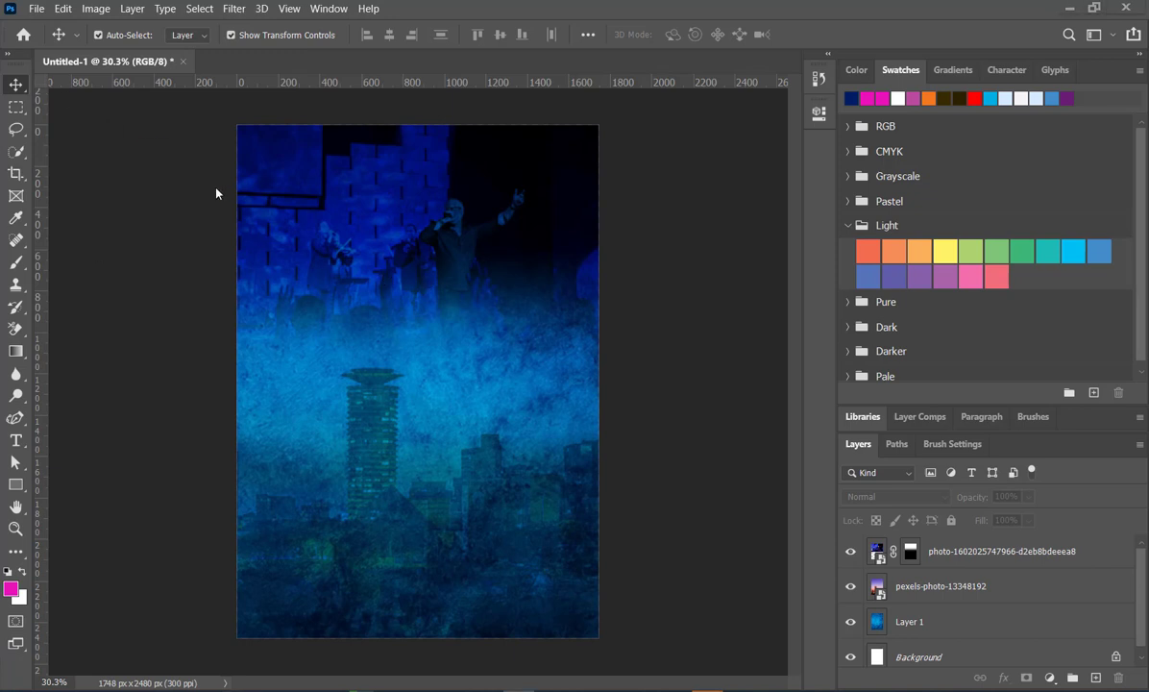
- Draw a light yellow rectangle without stroke, about 384 by 874 px, in the upper left area of the page
{"action": "left_click", "coordinate": [16, 485]}
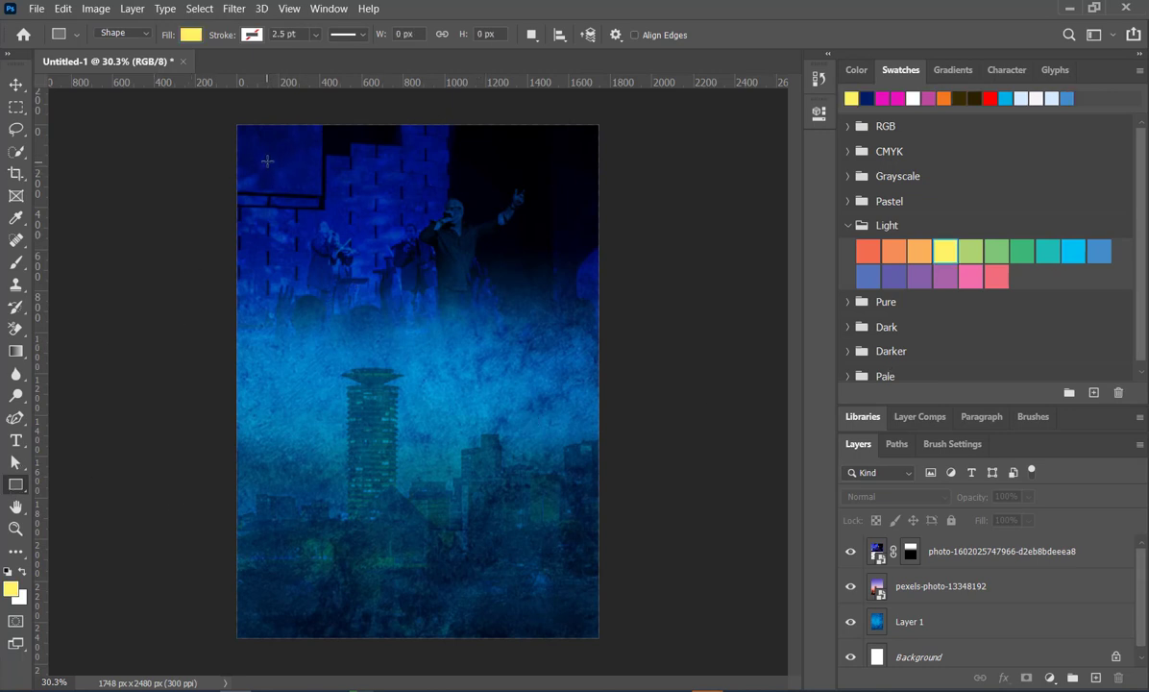
{"action": "left_click_drag", "start_coordinate": [259, 163], "coordinate": [350, 358]}
{"action": "left_click_drag", "start_coordinate": [340, 344], "coordinate": [338, 343]}
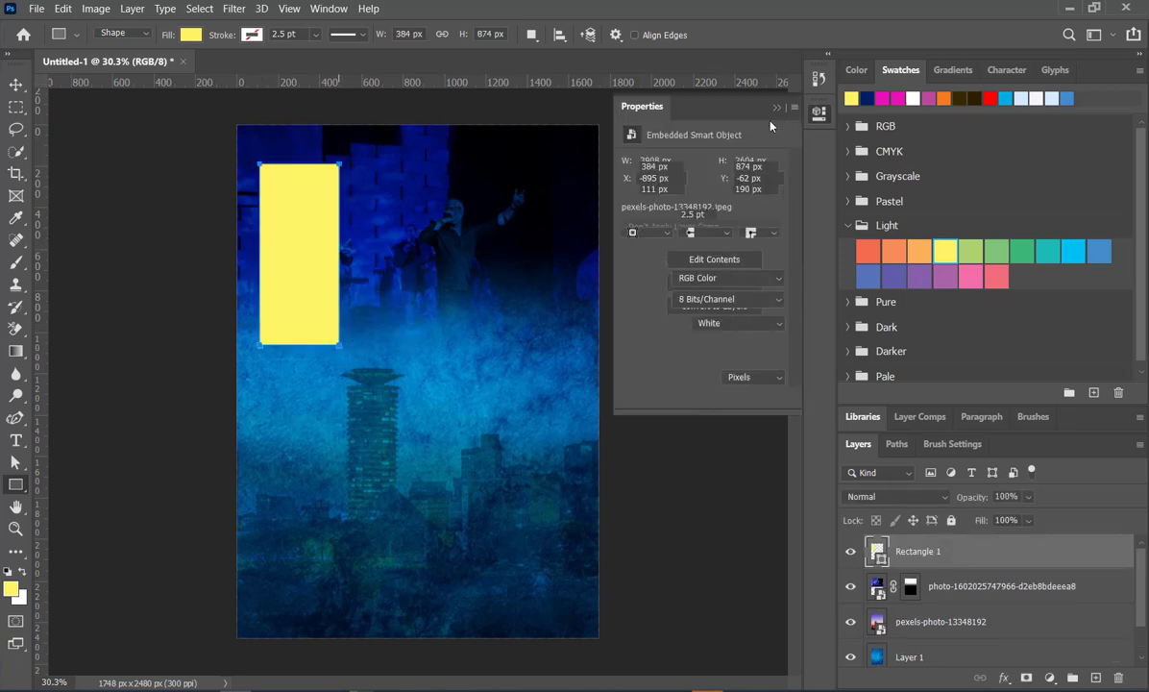
{"action": "left_click", "coordinate": [777, 108]}
- Duplicate the yellow rectangle into a horizontal row and delete the extra fourth one, keeping three
{"action": "key", "text": "v"}
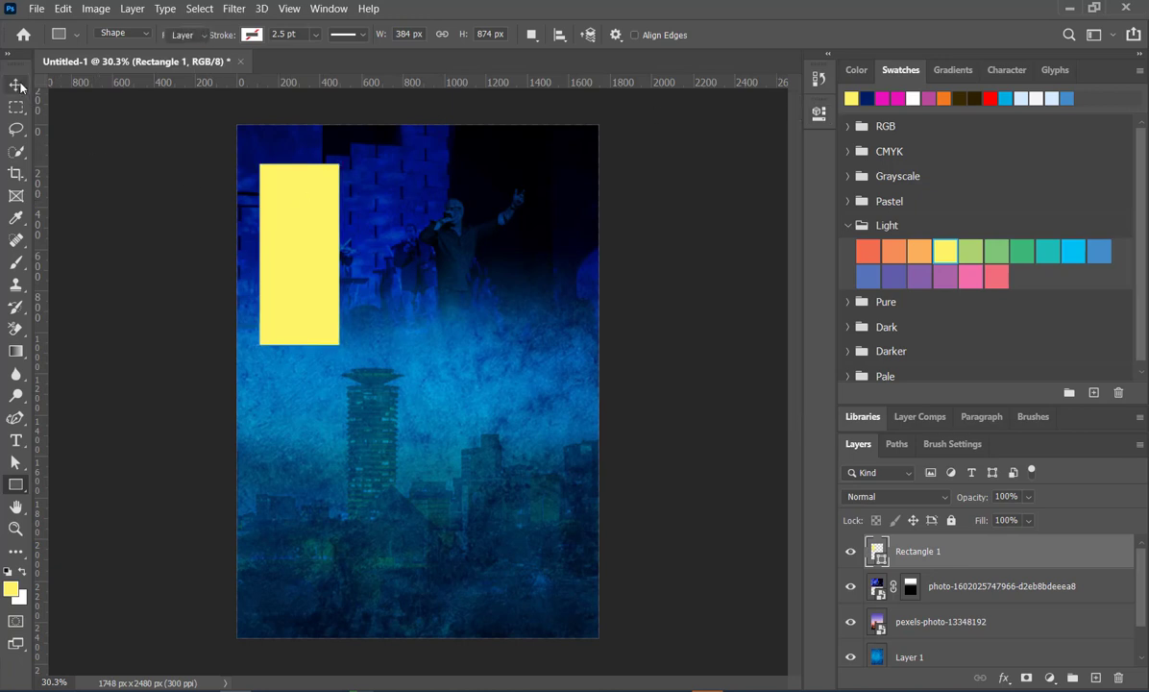
{"action": "left_click_drag", "start_coordinate": [307, 249], "coordinate": [556, 249]}
{"action": "left_click", "coordinate": [315, 251], "text": "shift"}
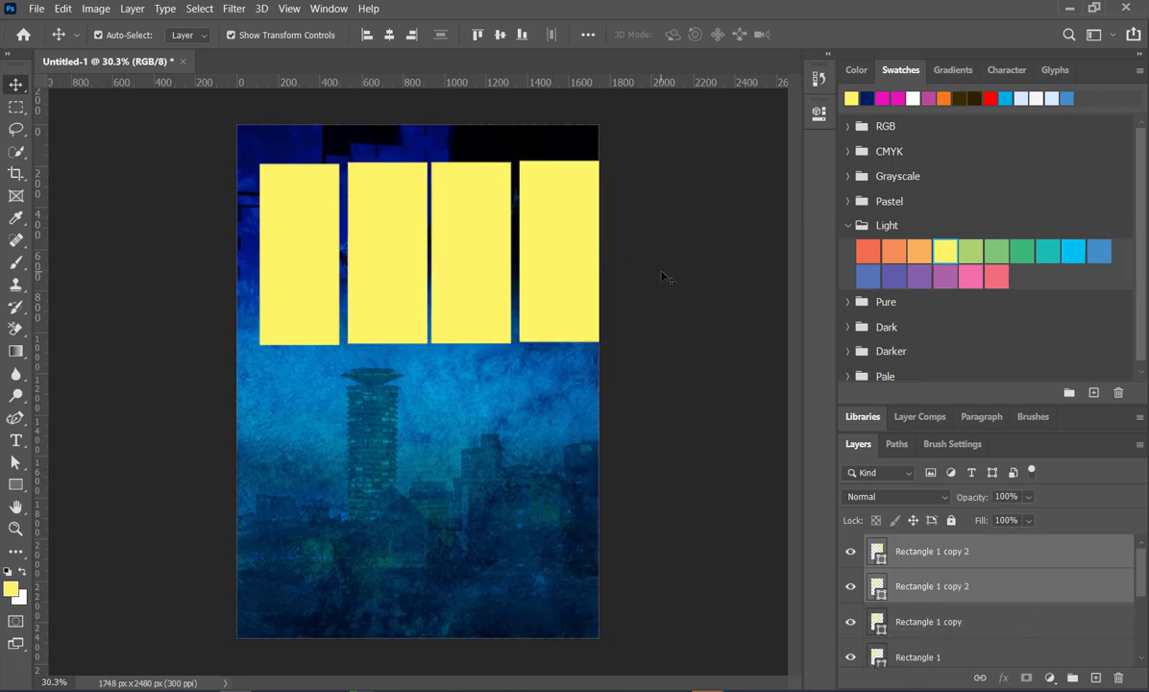
{"action": "left_click", "coordinate": [563, 276]}
{"action": "key", "text": "Delete"}
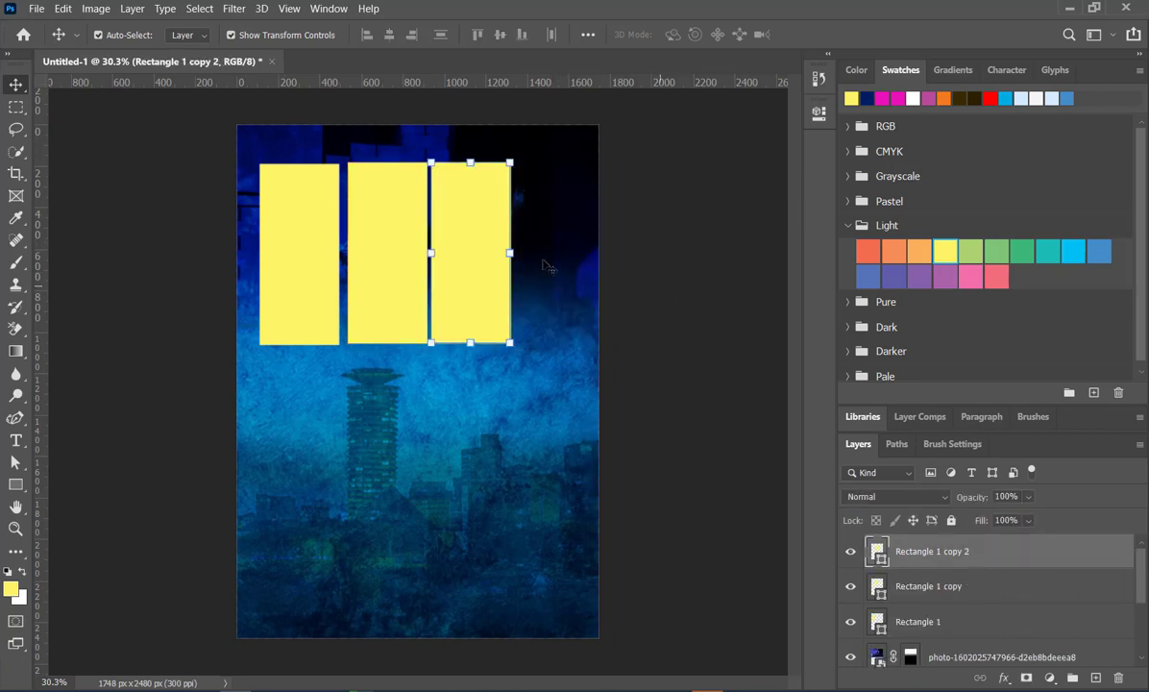
- Scale the three yellow rectangles together to about 118% width and 94% height
{"action": "left_click", "coordinate": [385, 259], "text": "shift"}
{"action": "left_click", "coordinate": [308, 256], "text": "shift"}
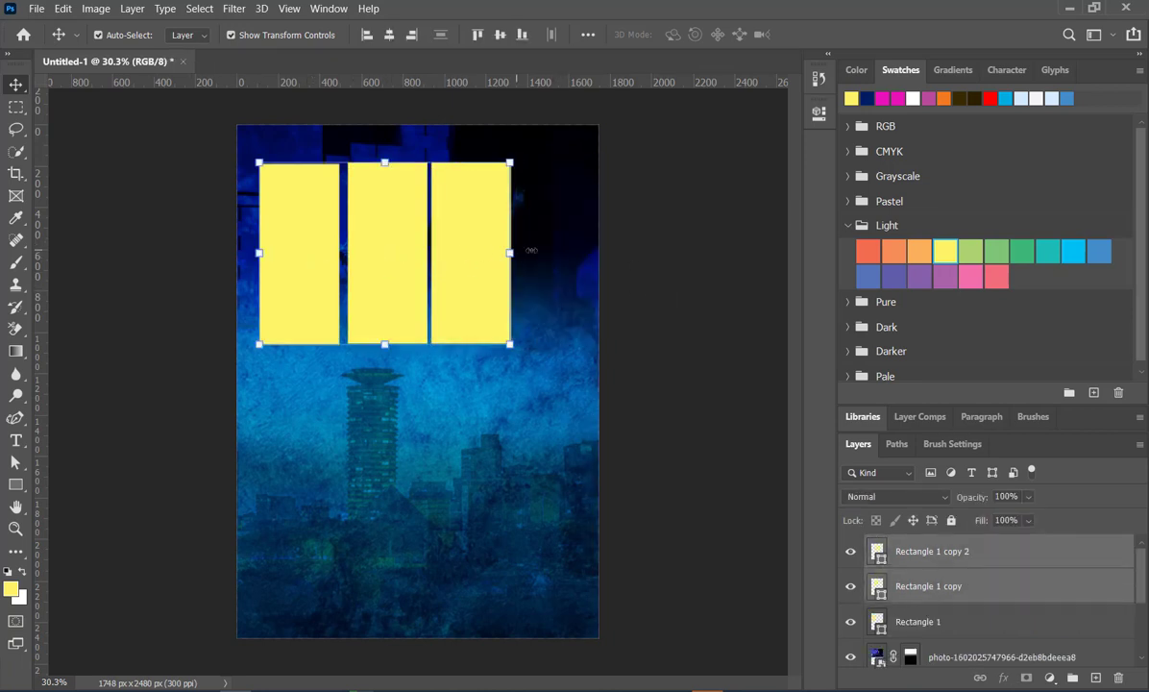
{"action": "left_click_drag", "start_coordinate": [511, 253], "coordinate": [557, 264]}
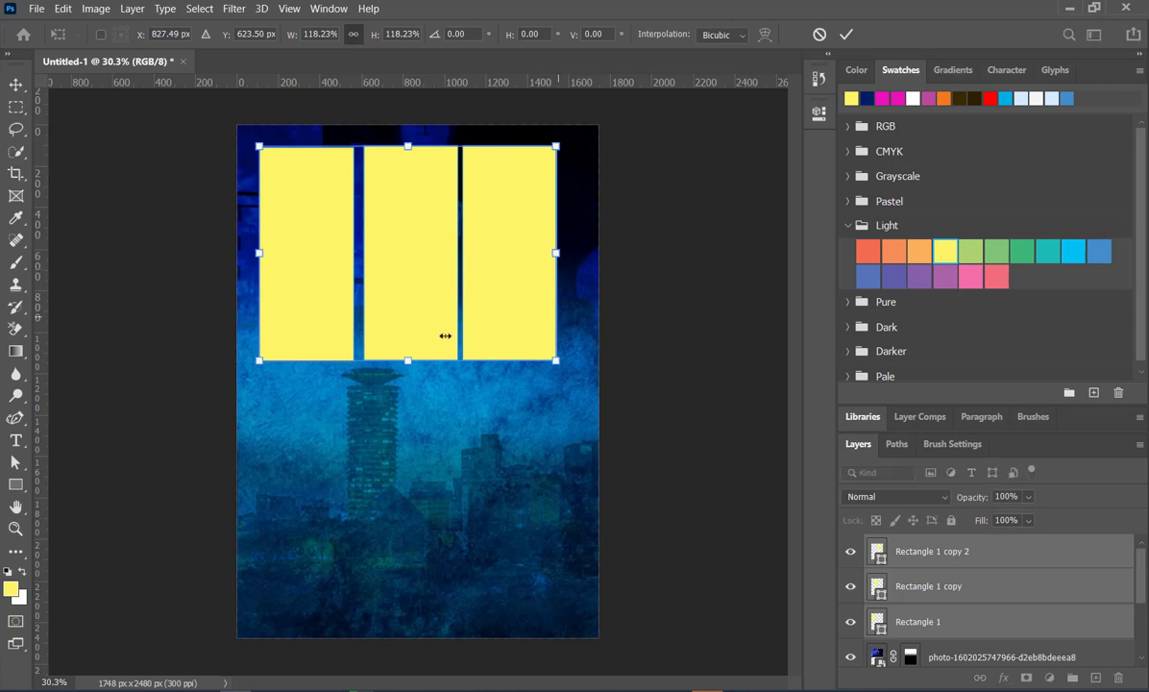
{"action": "left_click_drag", "start_coordinate": [408, 360], "coordinate": [407, 315]}
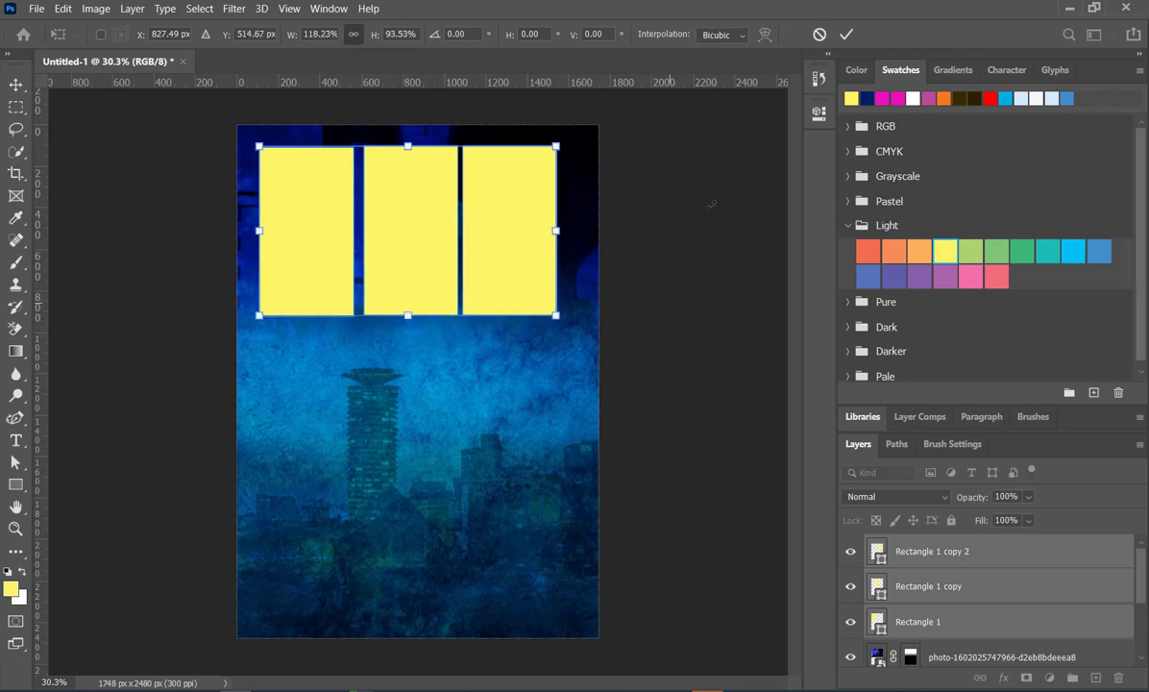
{"action": "left_click", "coordinate": [845, 35]}
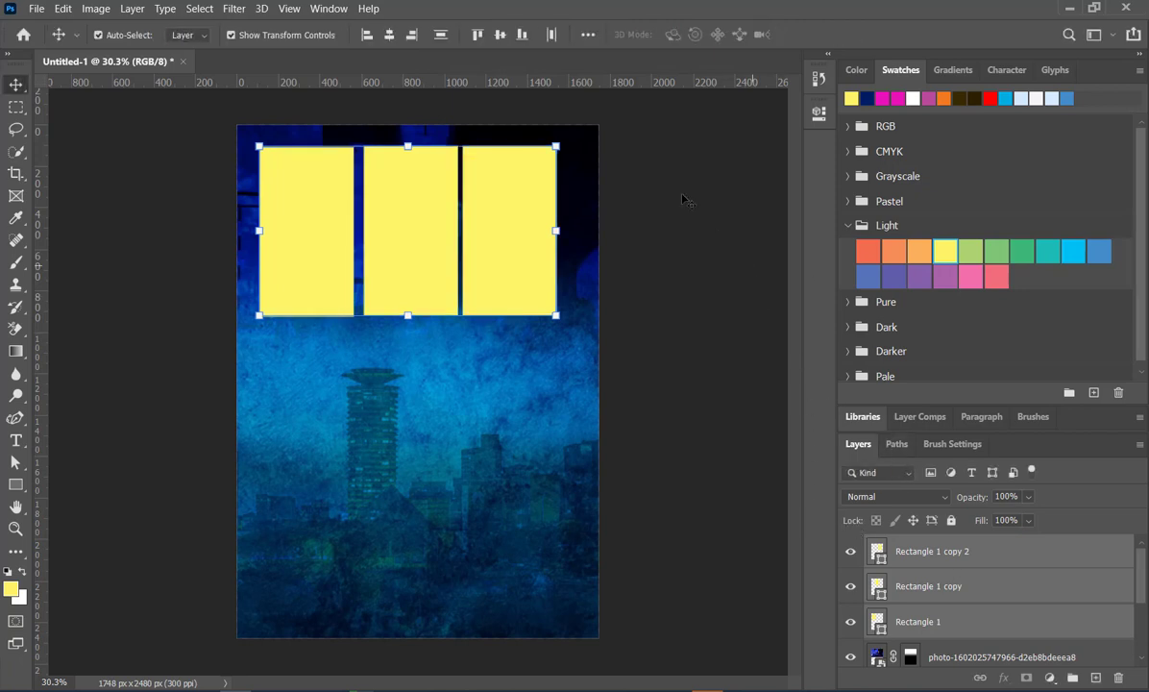
- Align the three rectangles on their vertical centers and distribute them evenly horizontally
{"action": "left_click", "coordinate": [500, 35]}
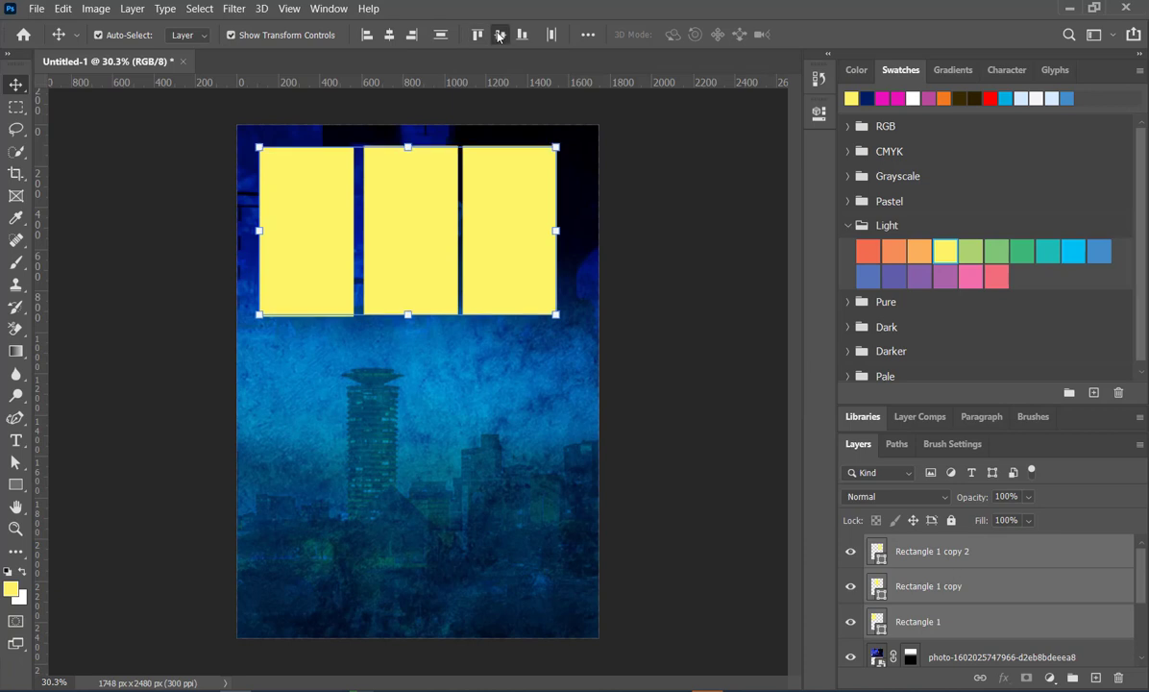
{"action": "left_click", "coordinate": [551, 35]}
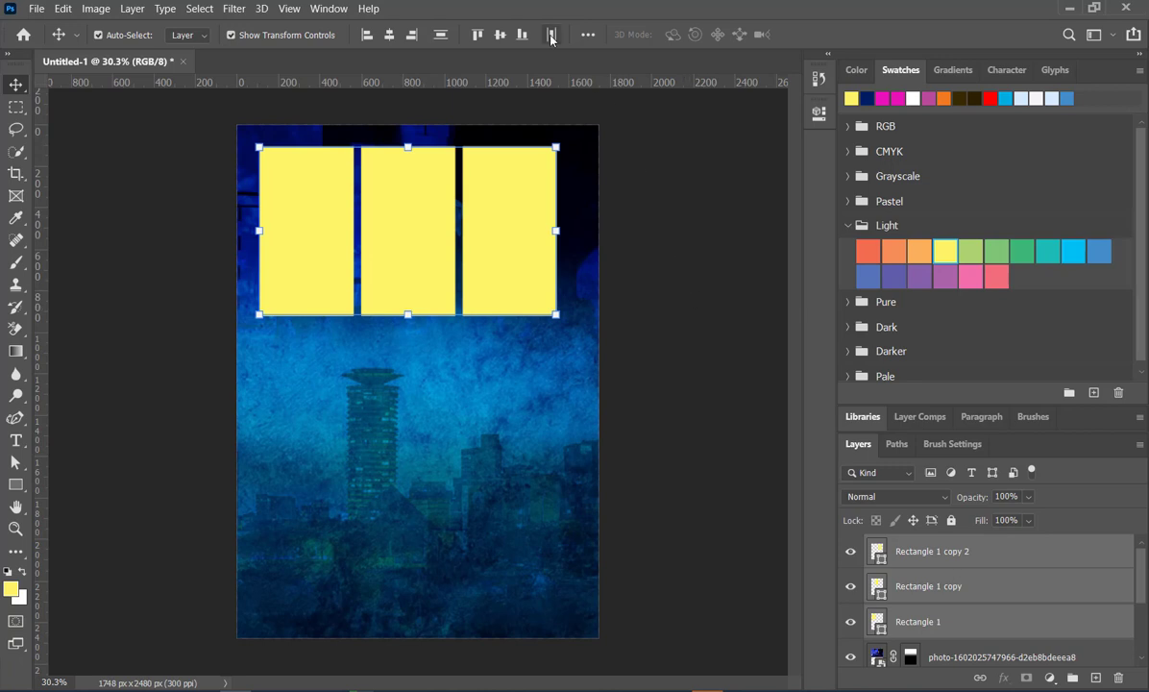
{"action": "left_click", "coordinate": [615, 189]}
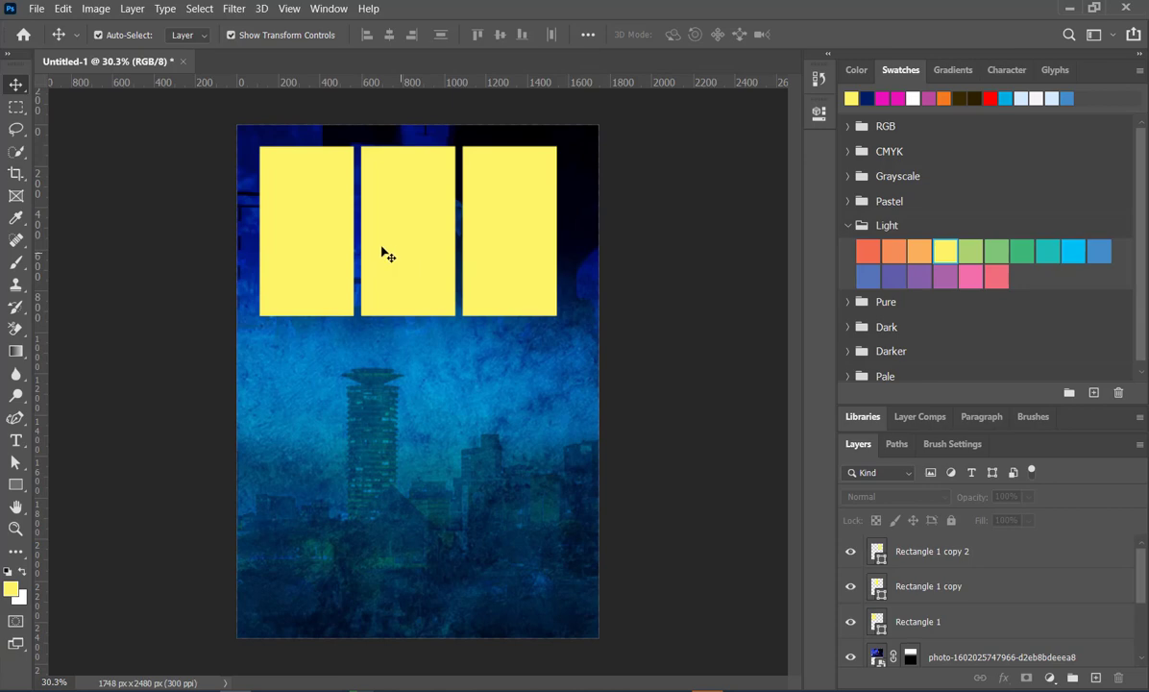
{"action": "left_click", "coordinate": [35, 7]}
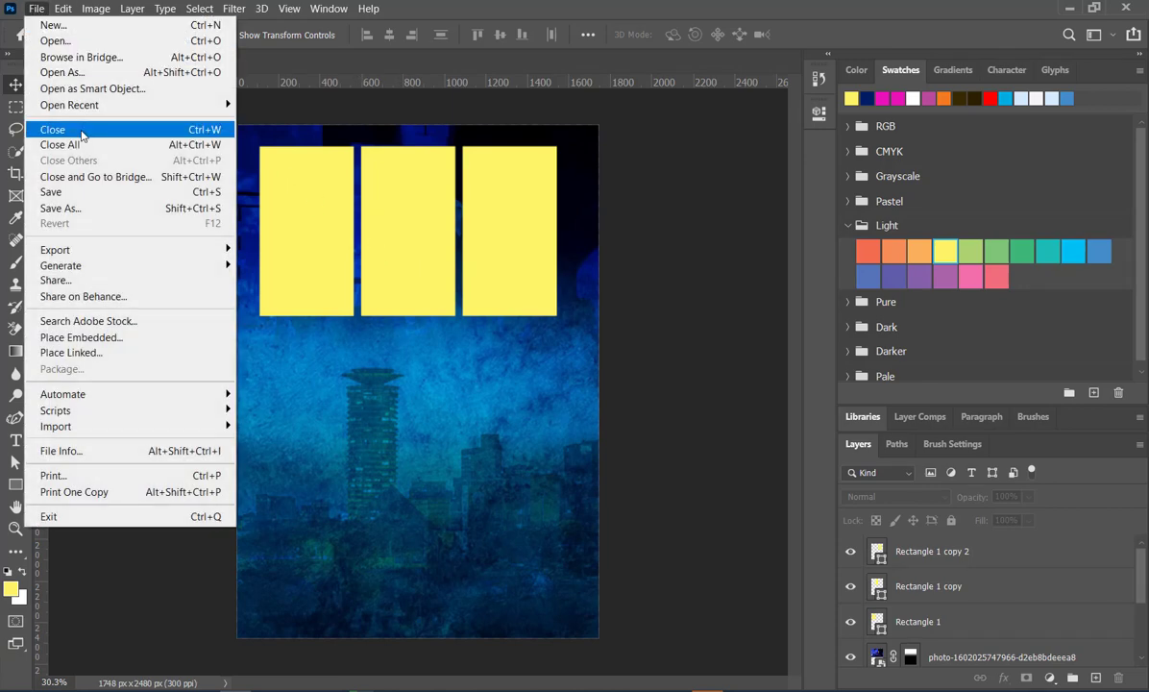
{"action": "left_click", "coordinate": [96, 337]}
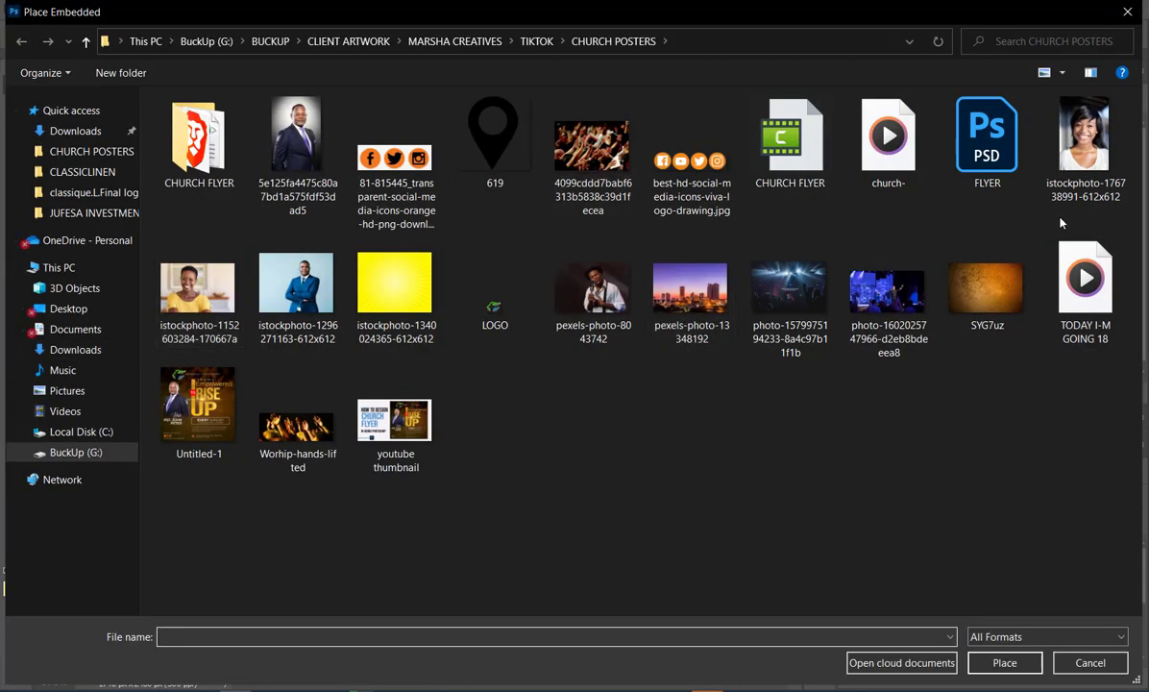
{"action": "double_click", "coordinate": [1078, 174]}
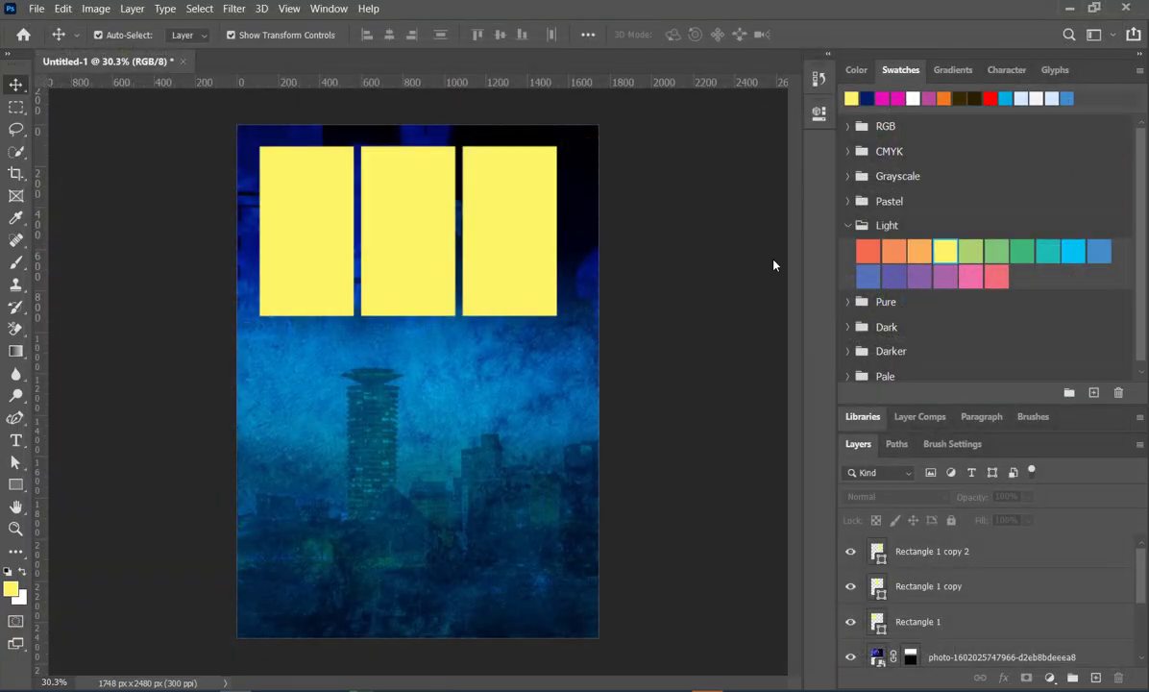
{"action": "left_click_drag", "start_coordinate": [460, 447], "coordinate": [321, 284]}
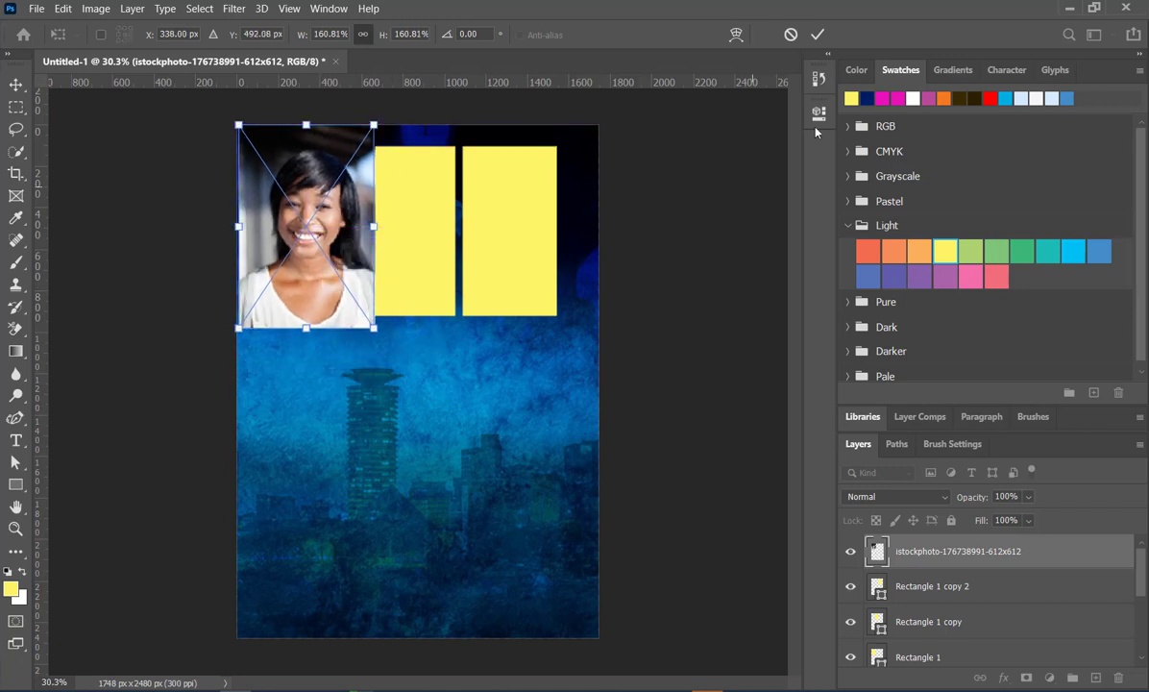
{"action": "left_click", "coordinate": [817, 34]}
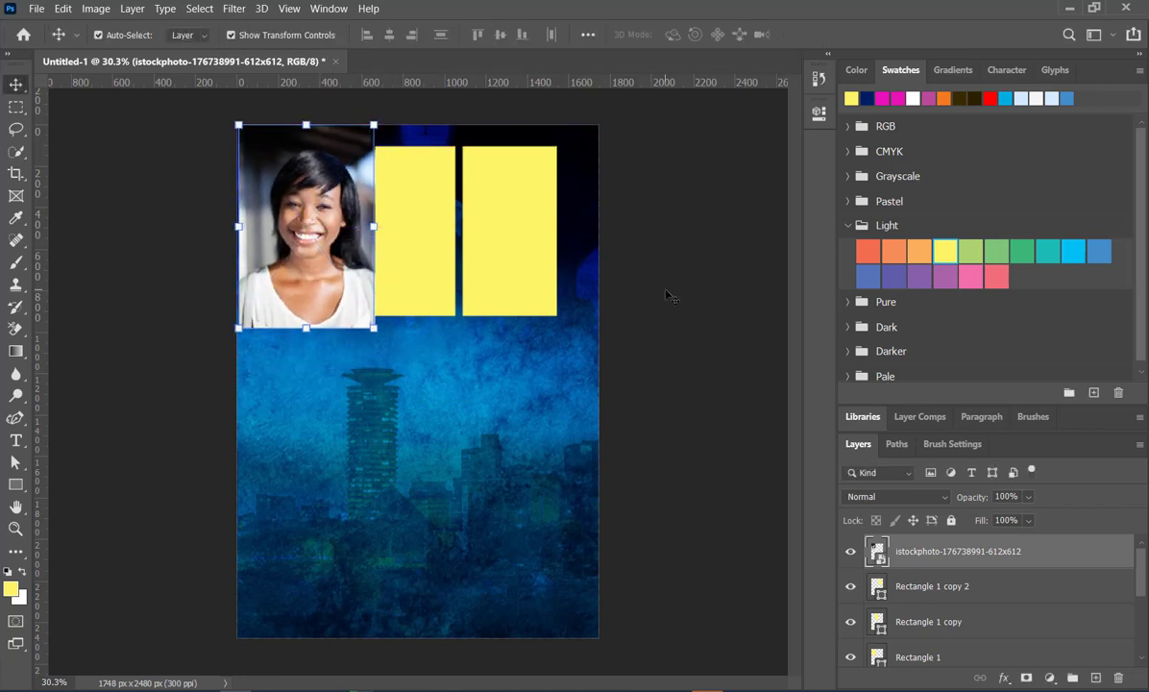
- Convert the placed portrait from a smart object to a regular layer and remove its background
{"action": "left_click", "coordinate": [820, 114]}
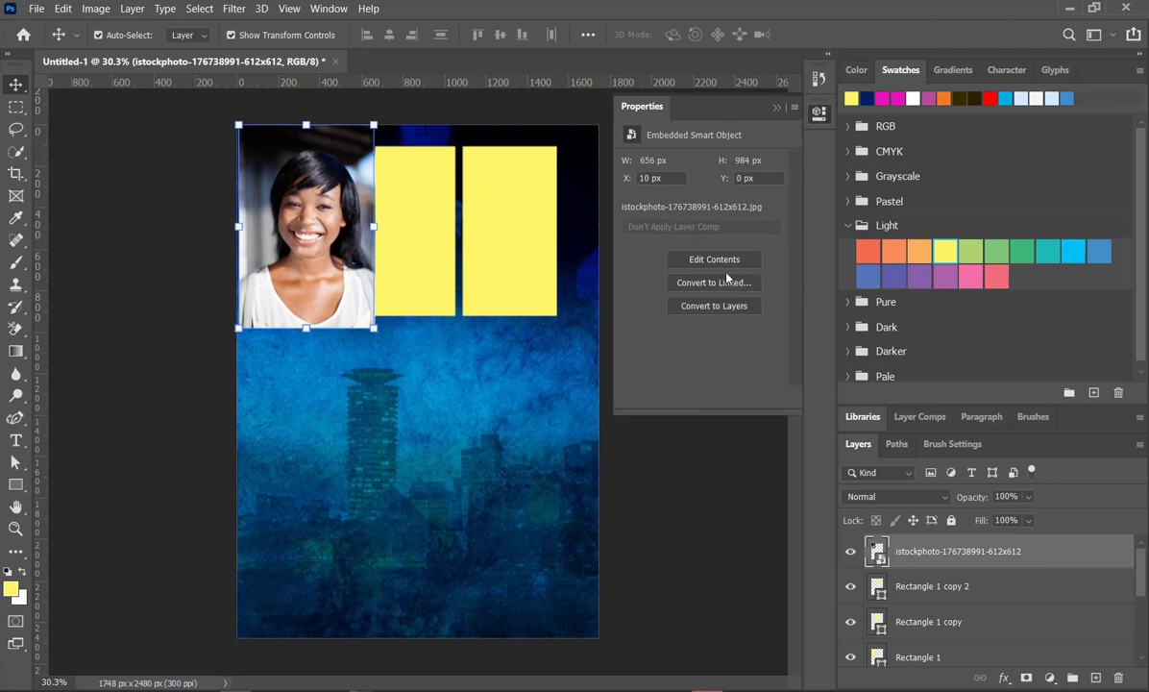
{"action": "left_click", "coordinate": [328, 9]}
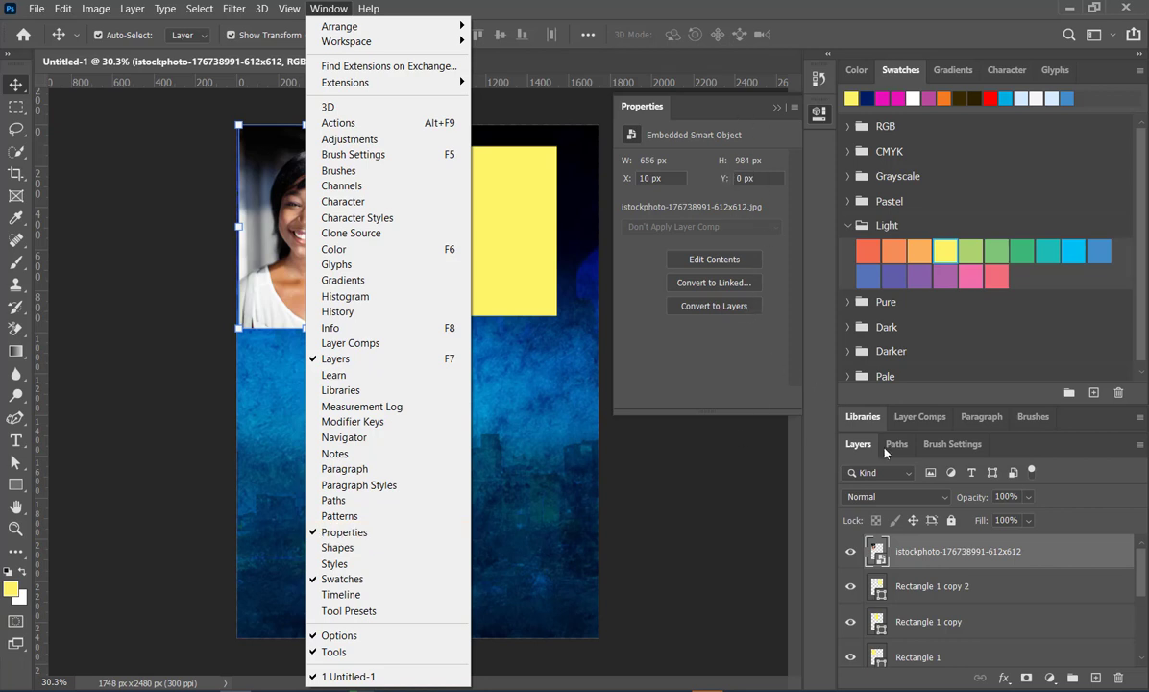
{"action": "left_click", "coordinate": [737, 317]}
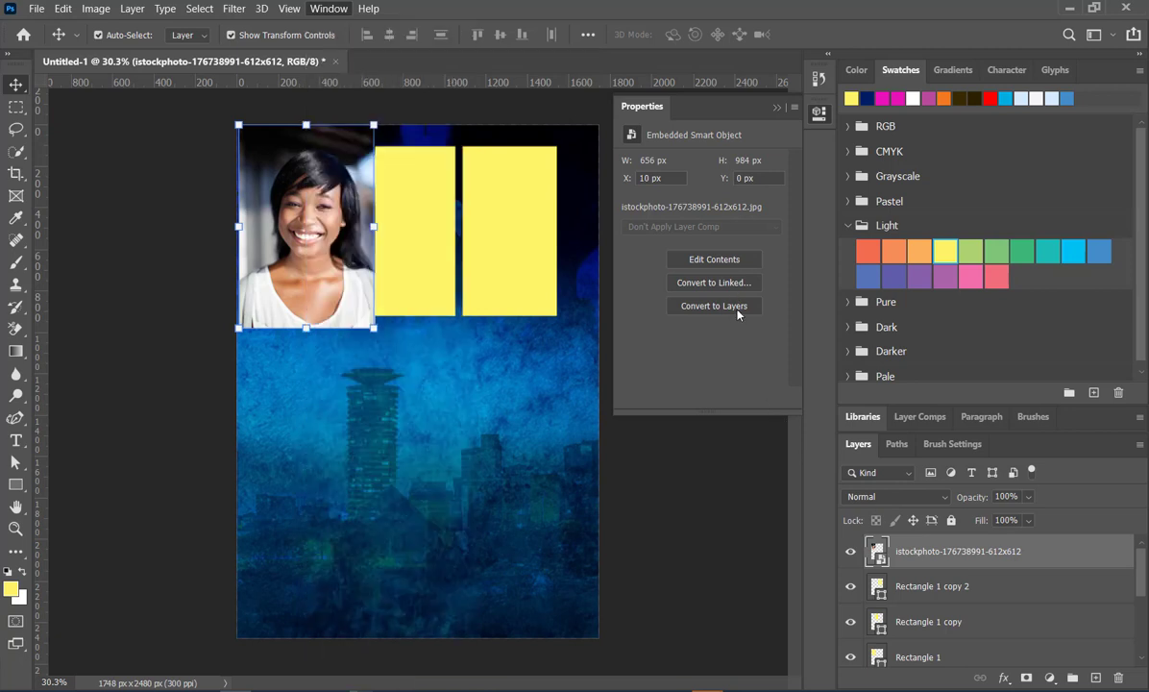
{"action": "left_click", "coordinate": [737, 315]}
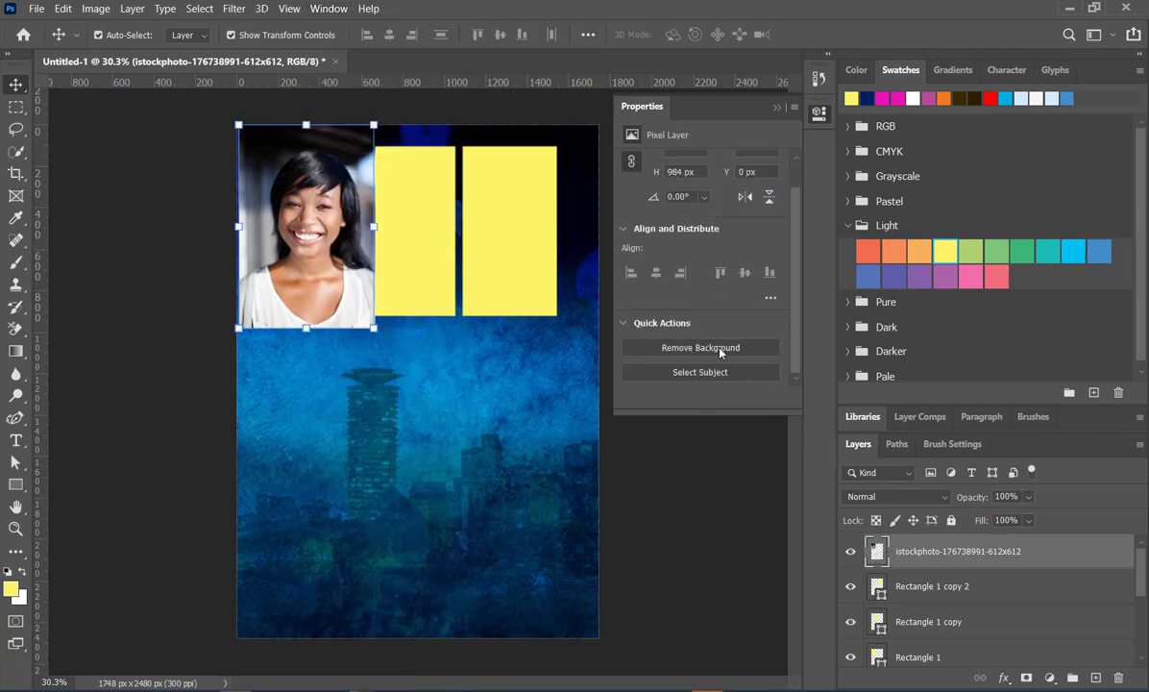
{"action": "left_click", "coordinate": [719, 348]}
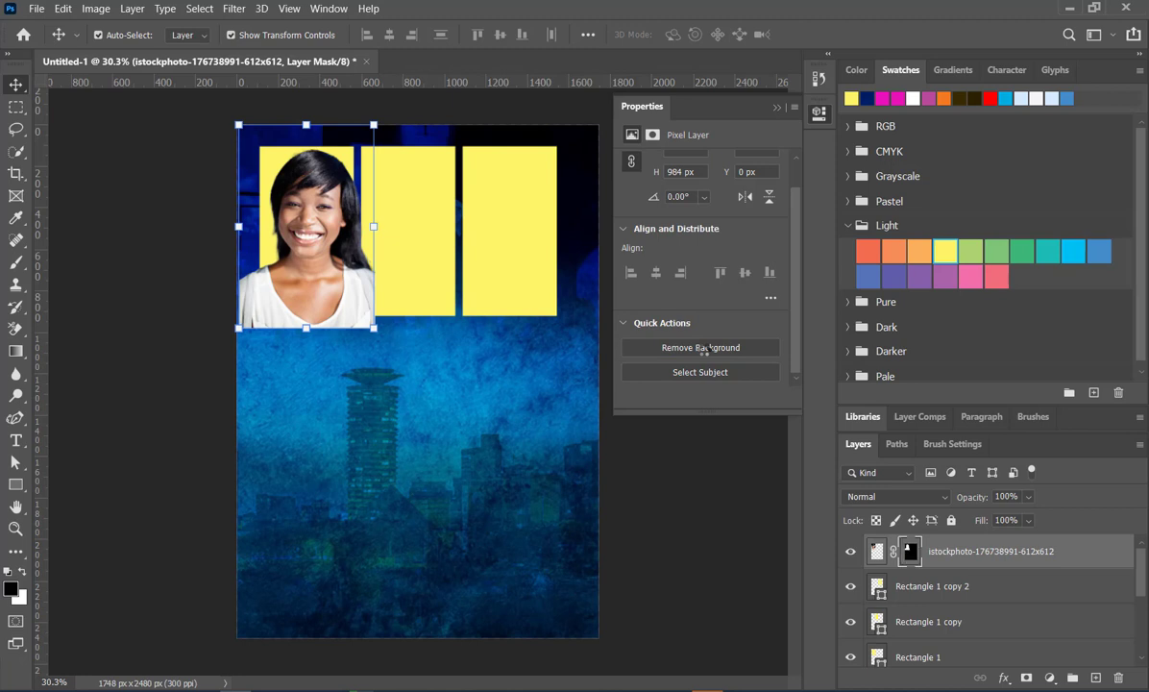
{"action": "left_click", "coordinate": [779, 108]}
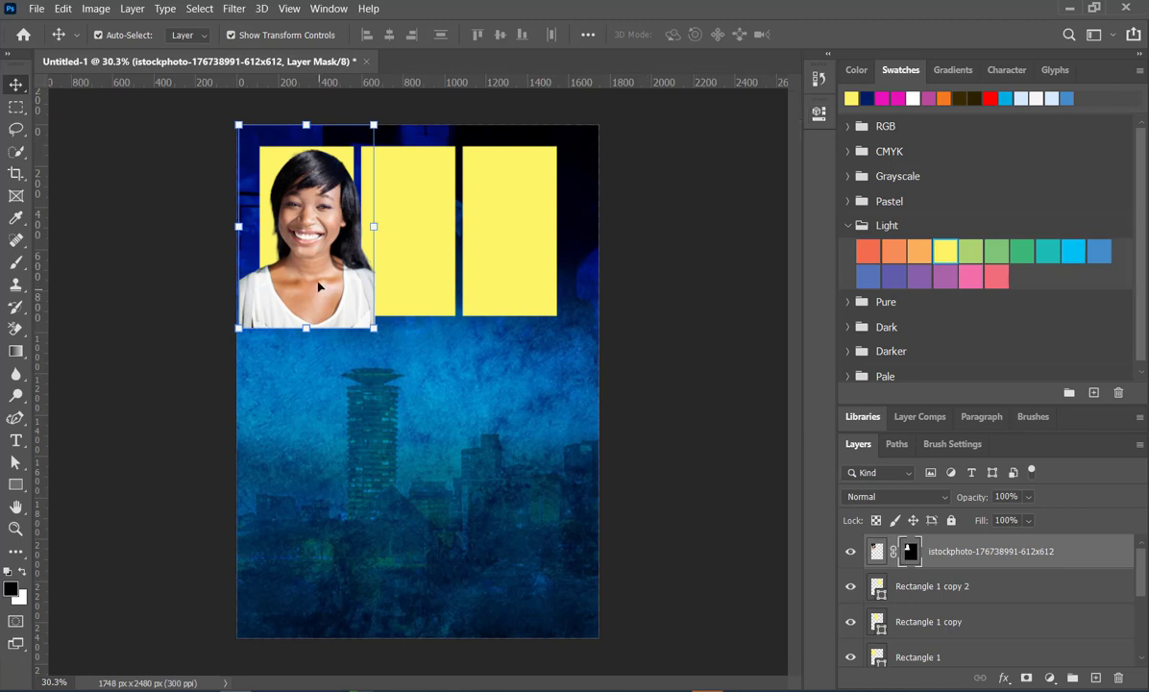
- Move the portrait layer below the two rectangle copies, directly above the Rectangle 1 layer
{"action": "left_click_drag", "start_coordinate": [318, 269], "coordinate": [320, 232]}
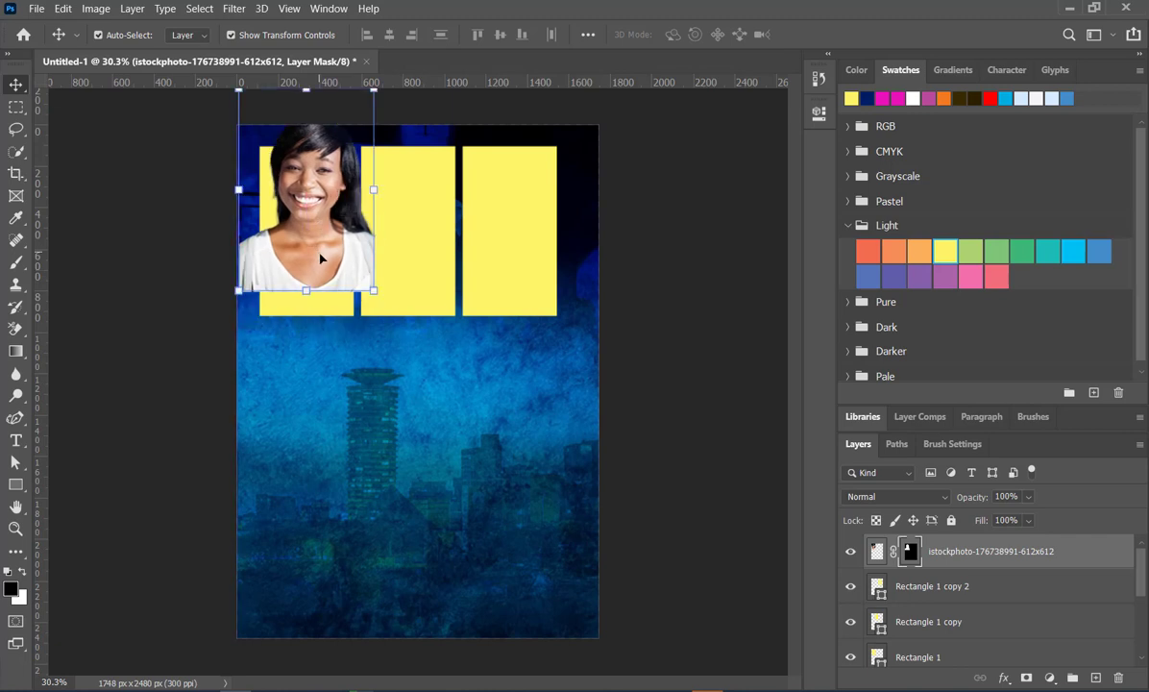
{"action": "left_click_drag", "start_coordinate": [322, 279], "coordinate": [322, 314]}
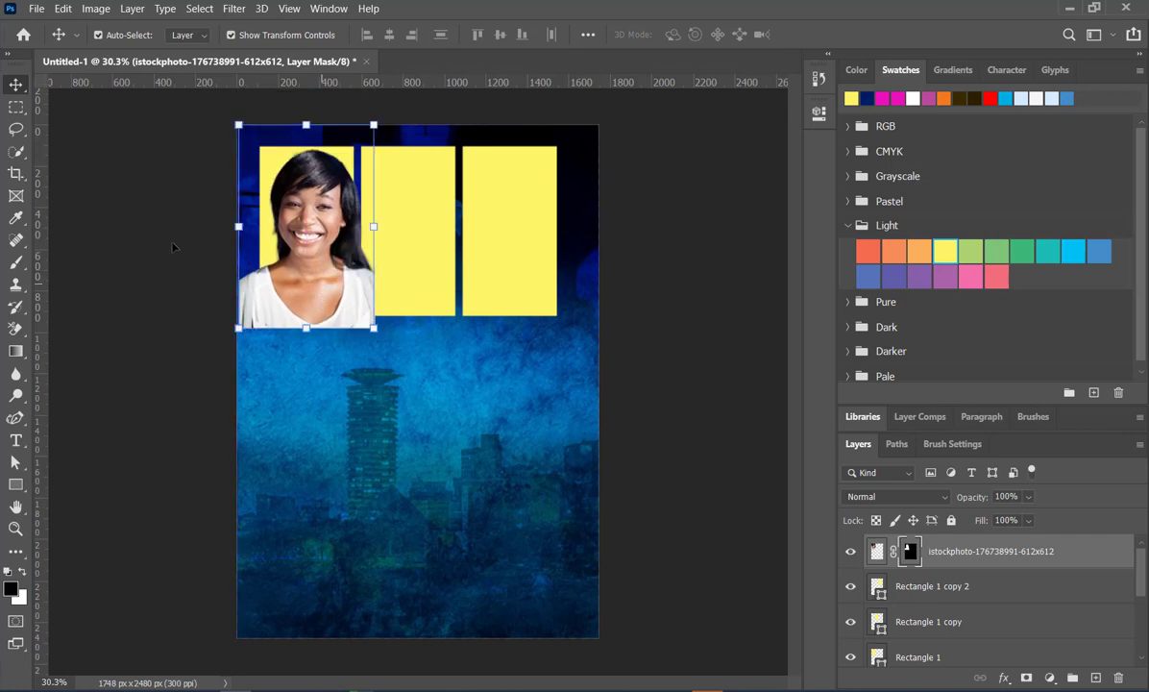
{"action": "left_click_drag", "start_coordinate": [255, 188], "coordinate": [276, 165]}
{"action": "left_click", "coordinate": [275, 165]}
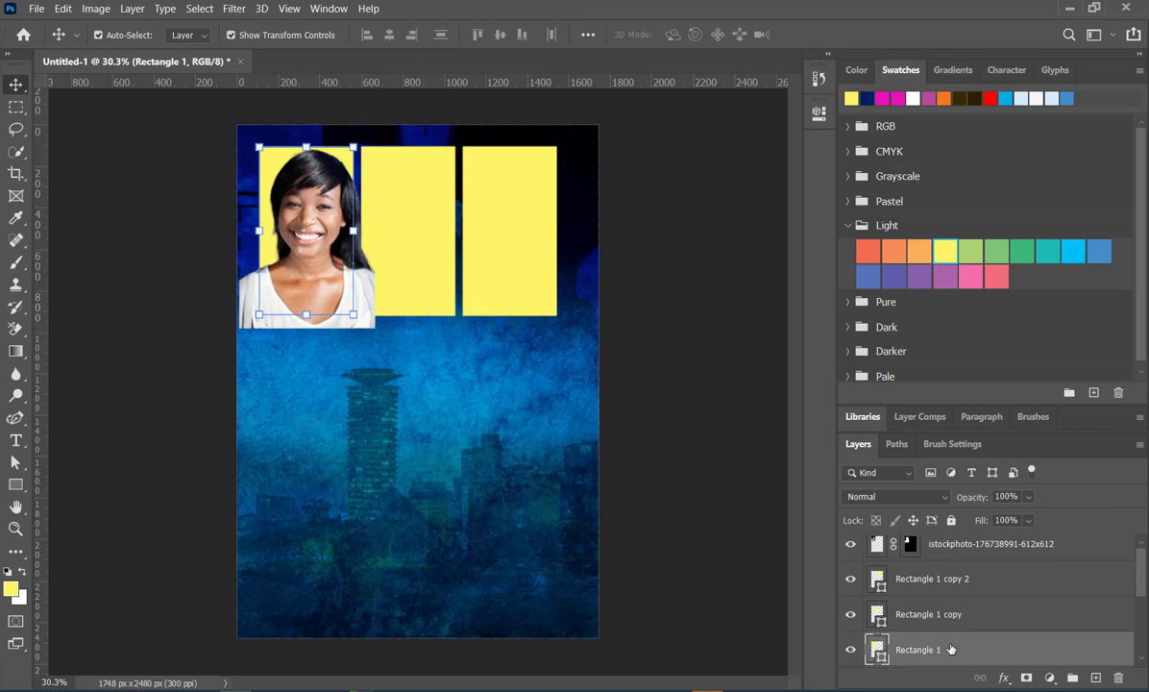
{"action": "left_click_drag", "start_coordinate": [896, 545], "coordinate": [950, 638]}
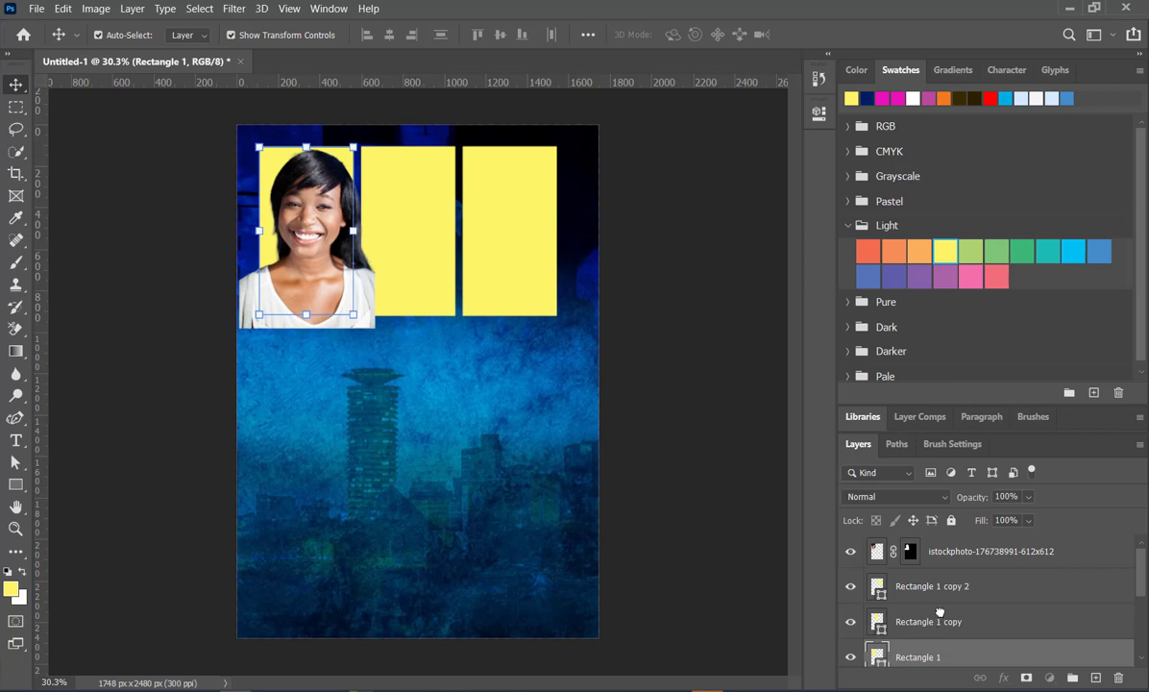
{"action": "scroll", "coordinate": [943, 611], "scroll_direction": "up", "scroll_amount": 4}
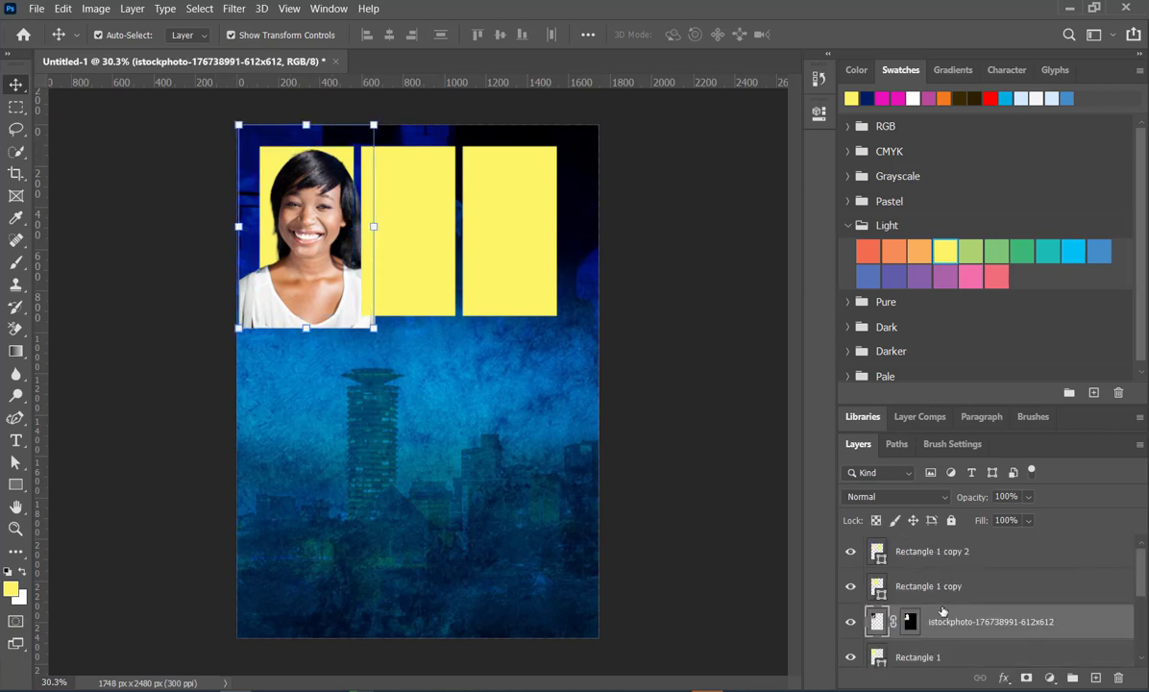
- Convert the masked portrait layer to a smart object and clip it to the Rectangle 1 layer
{"action": "scroll", "coordinate": [943, 612], "scroll_direction": "down", "scroll_amount": 1}
{"action": "left_click", "coordinate": [938, 621]}
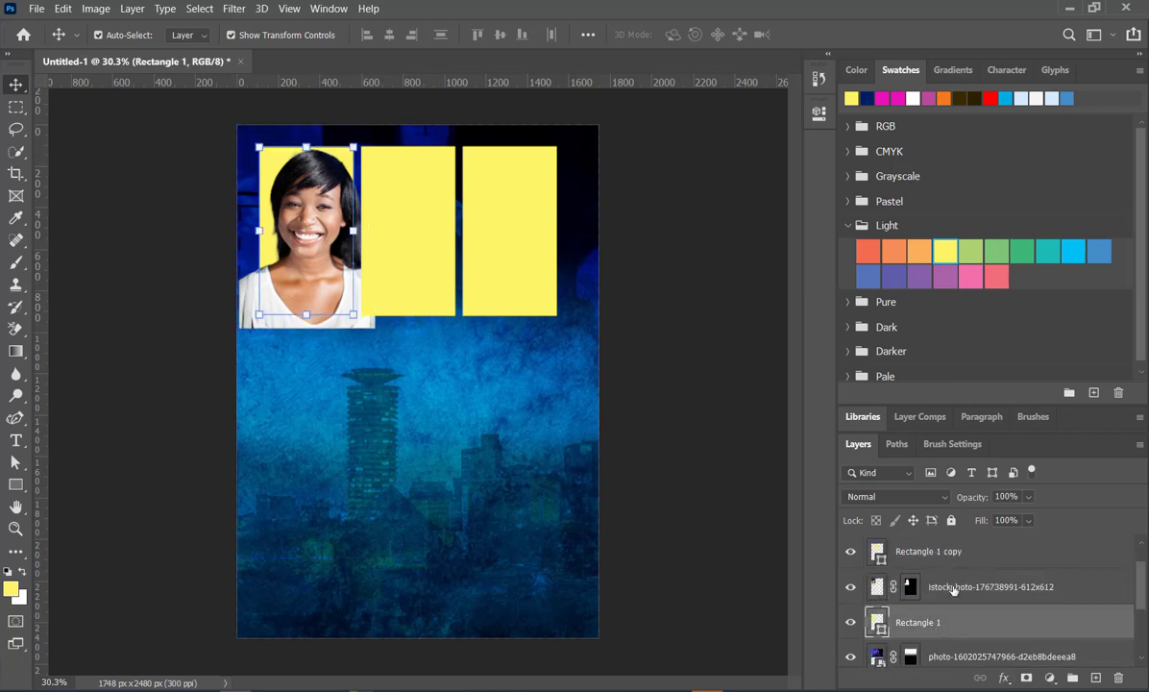
{"action": "left_click", "coordinate": [953, 588]}
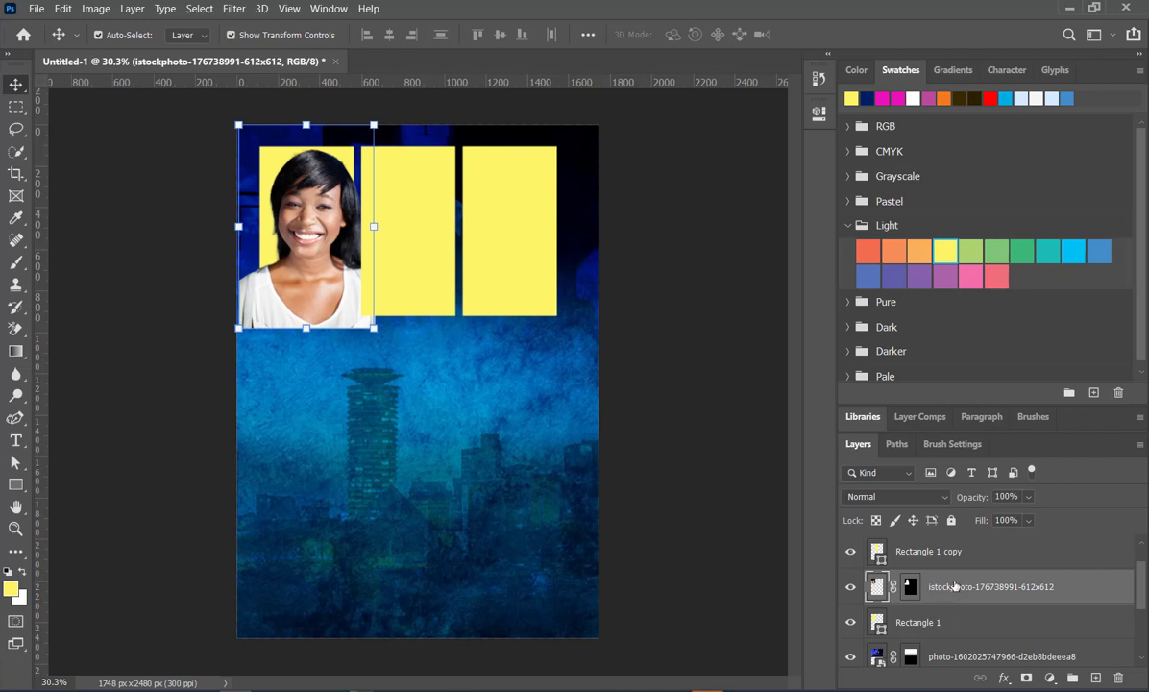
{"action": "right_click", "coordinate": [953, 586]}
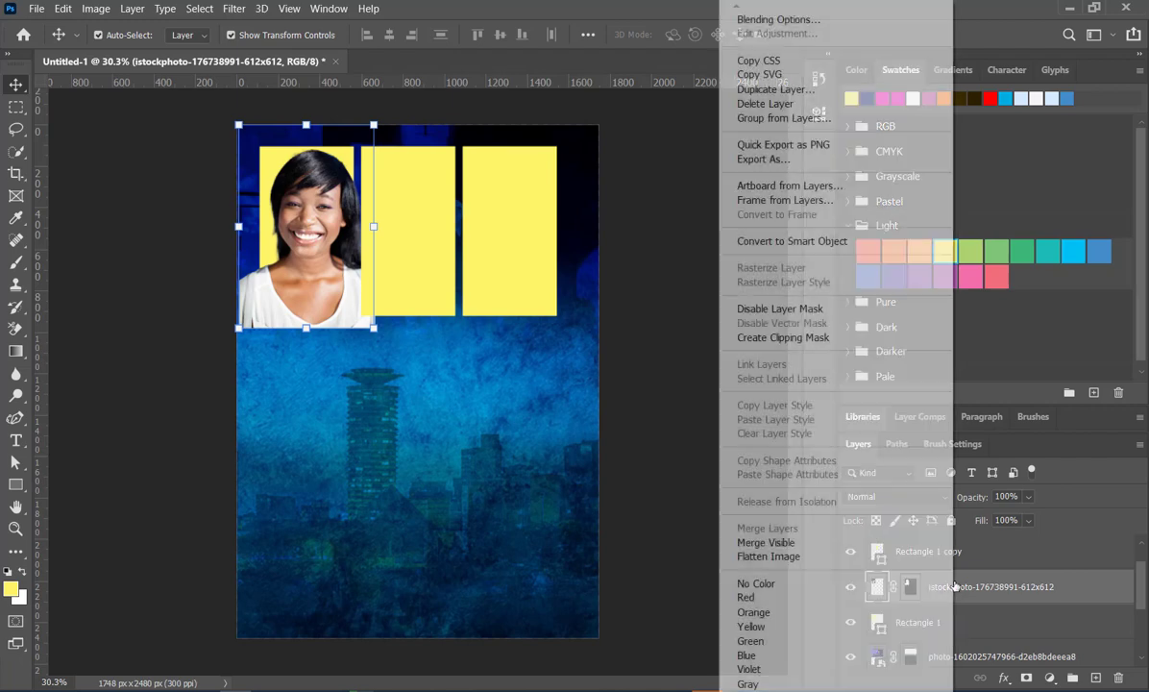
{"action": "left_click", "coordinate": [800, 241]}
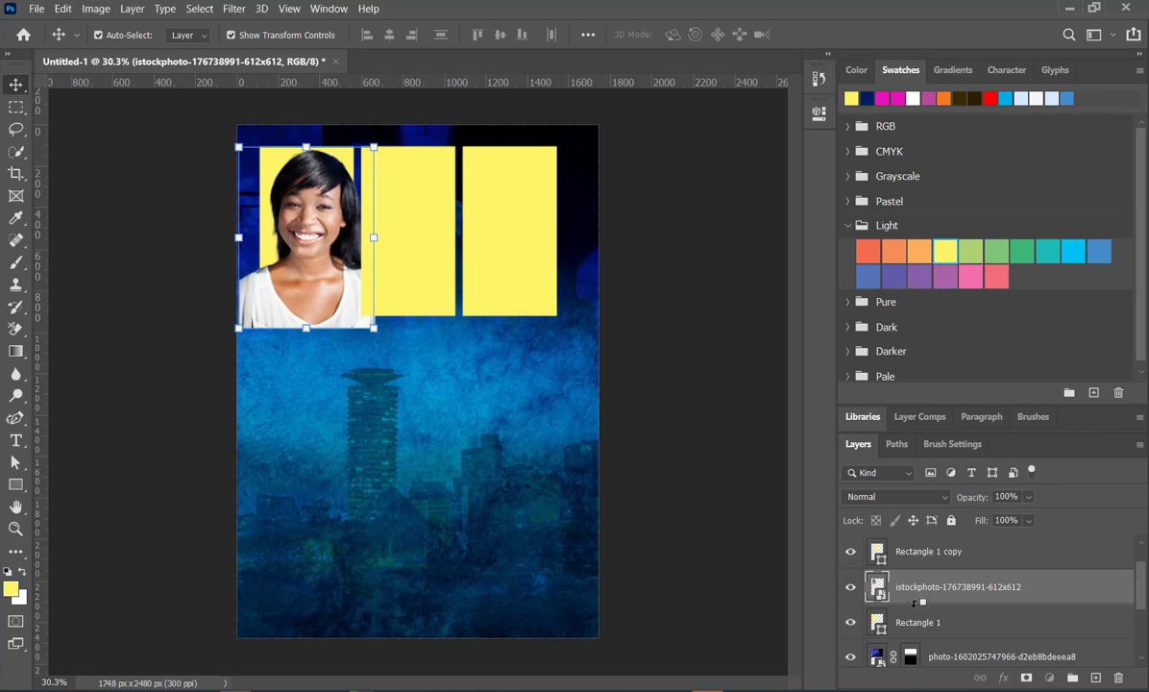
{"action": "left_click", "coordinate": [916, 603], "text": "alt"}
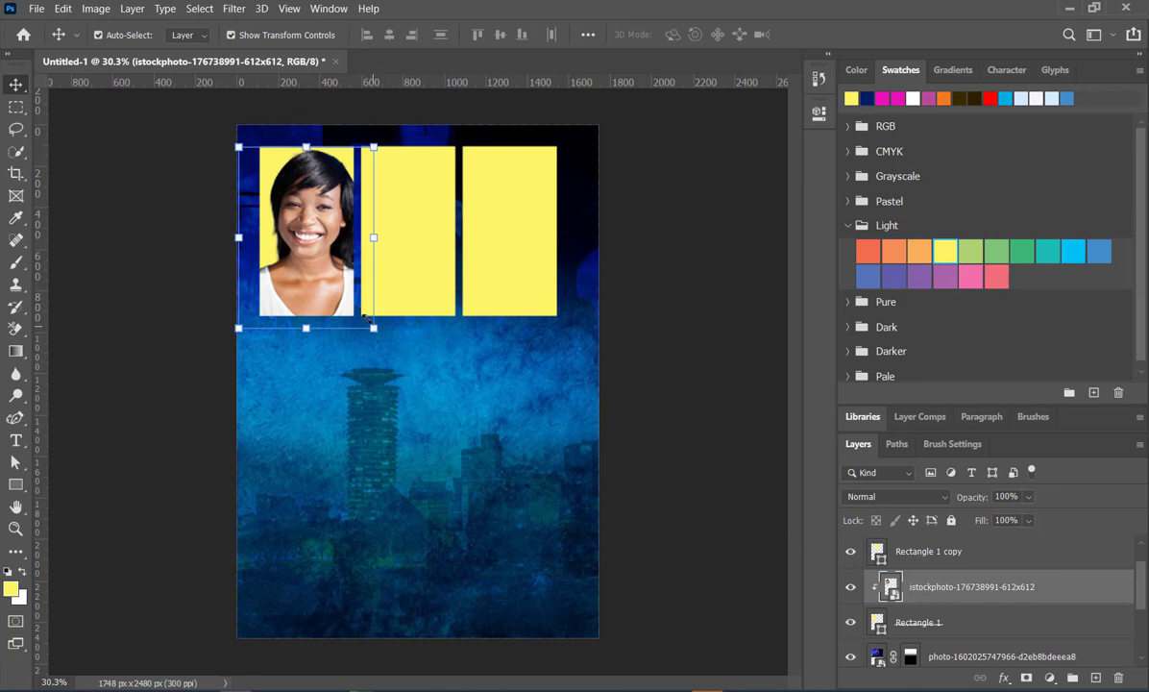
- Scale the clipped portrait in the first rectangle down to about 95% and deselect it
{"action": "left_click_drag", "start_coordinate": [364, 317], "coordinate": [367, 316]}
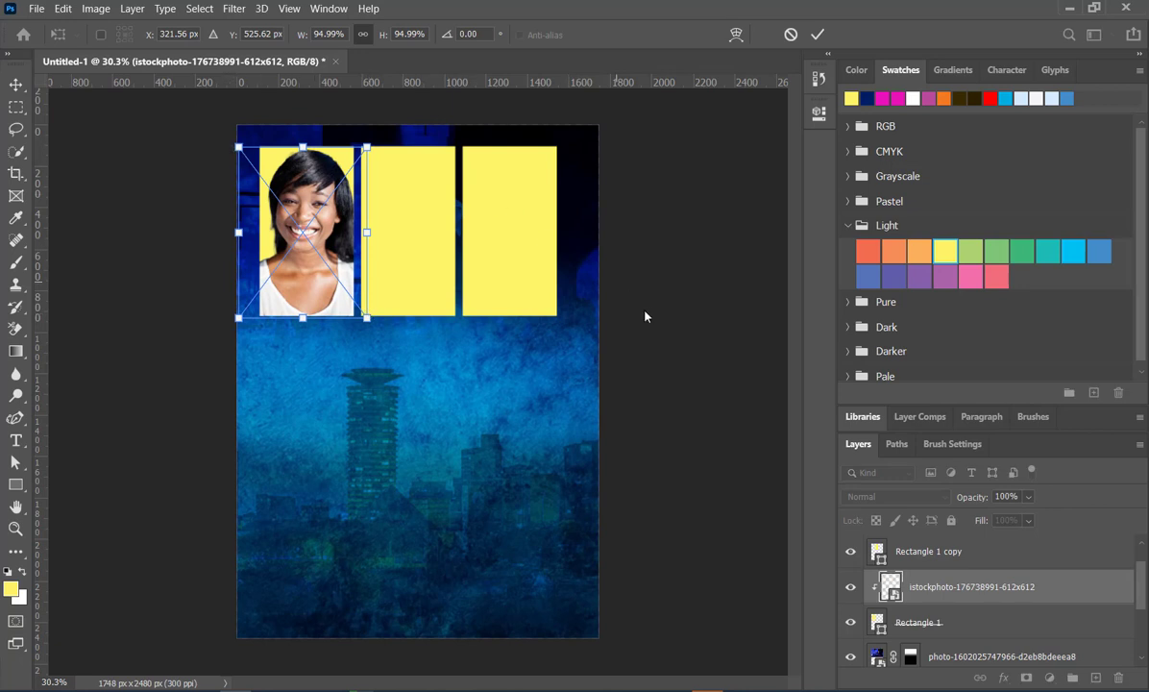
{"action": "key", "text": "Return"}
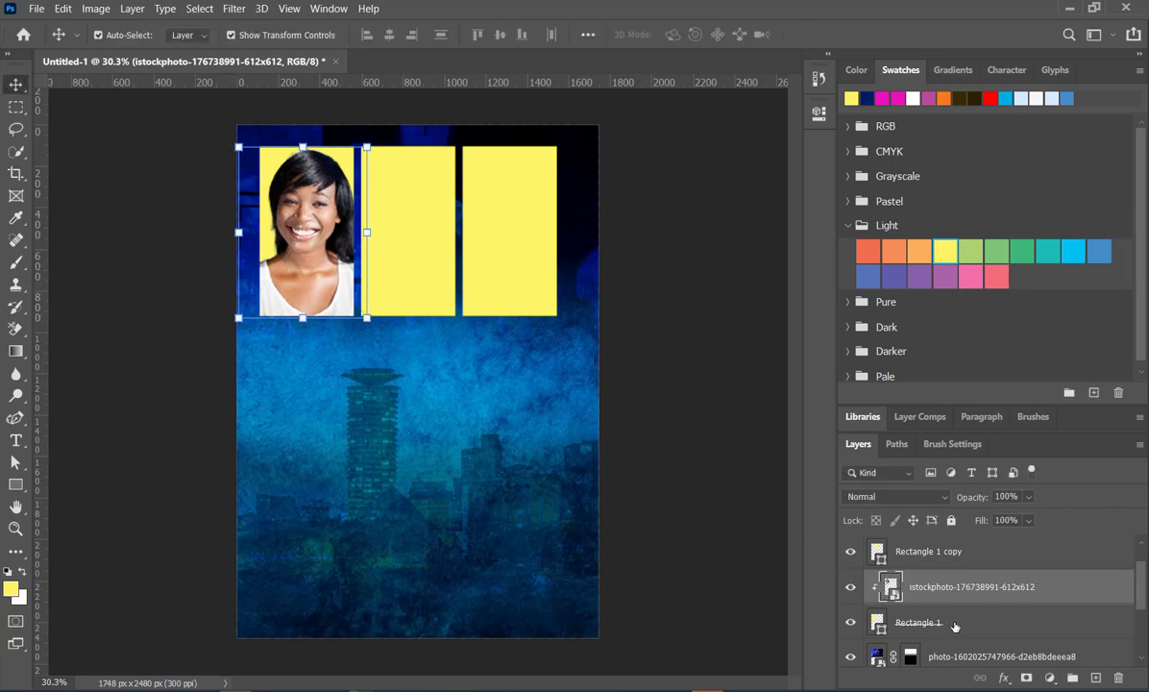
{"action": "left_click", "coordinate": [954, 625]}
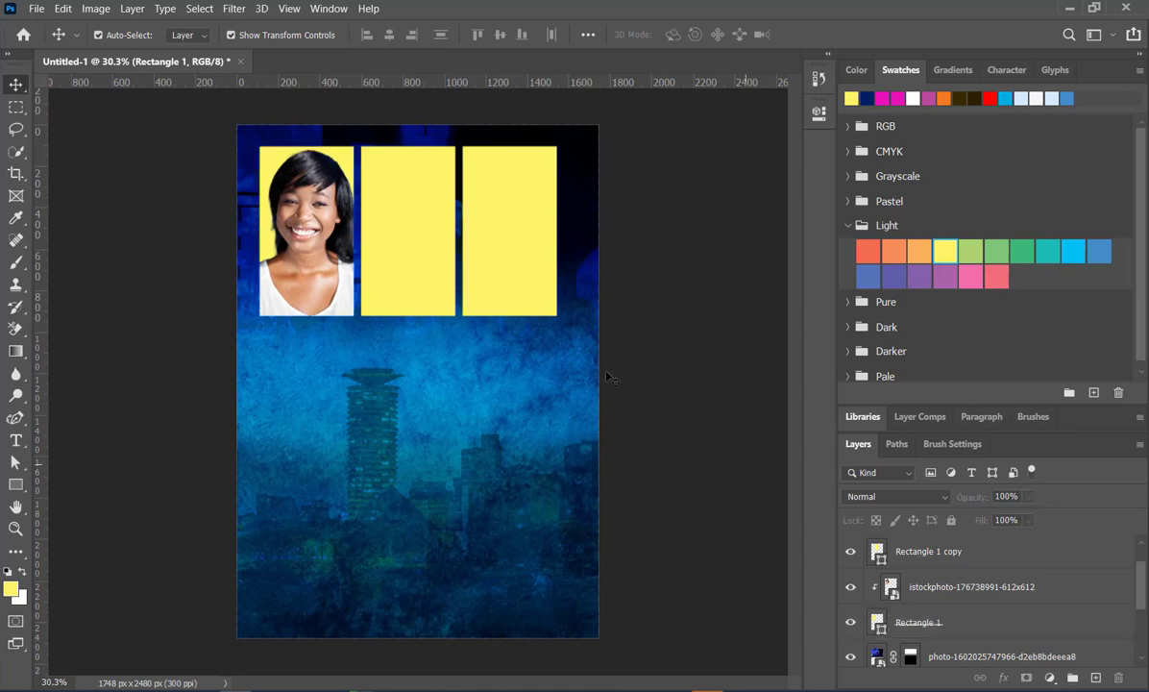
{"action": "left_click", "coordinate": [186, 209]}
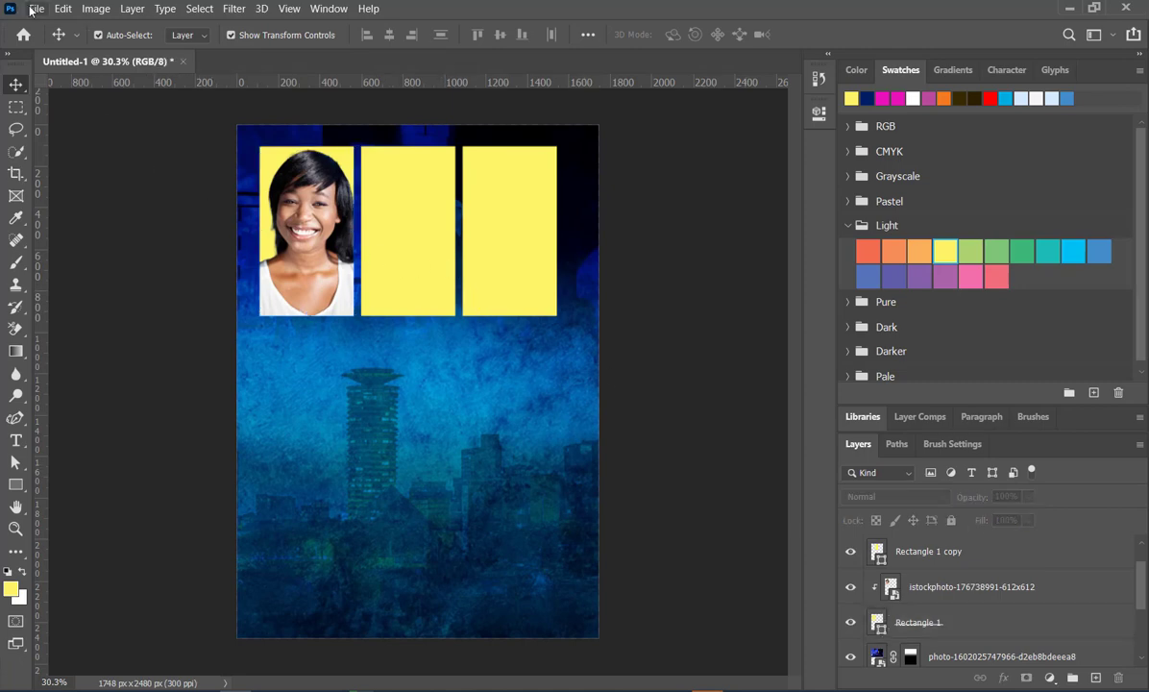
{"action": "left_click", "coordinate": [34, 8]}
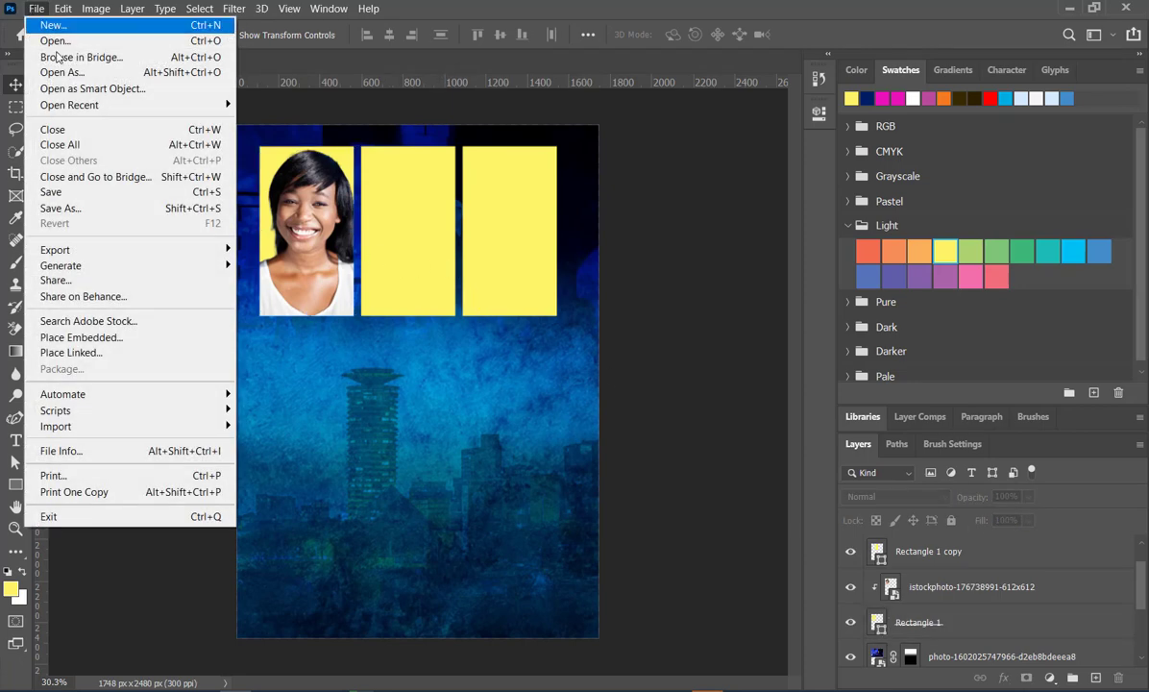
{"action": "left_click", "coordinate": [102, 336]}
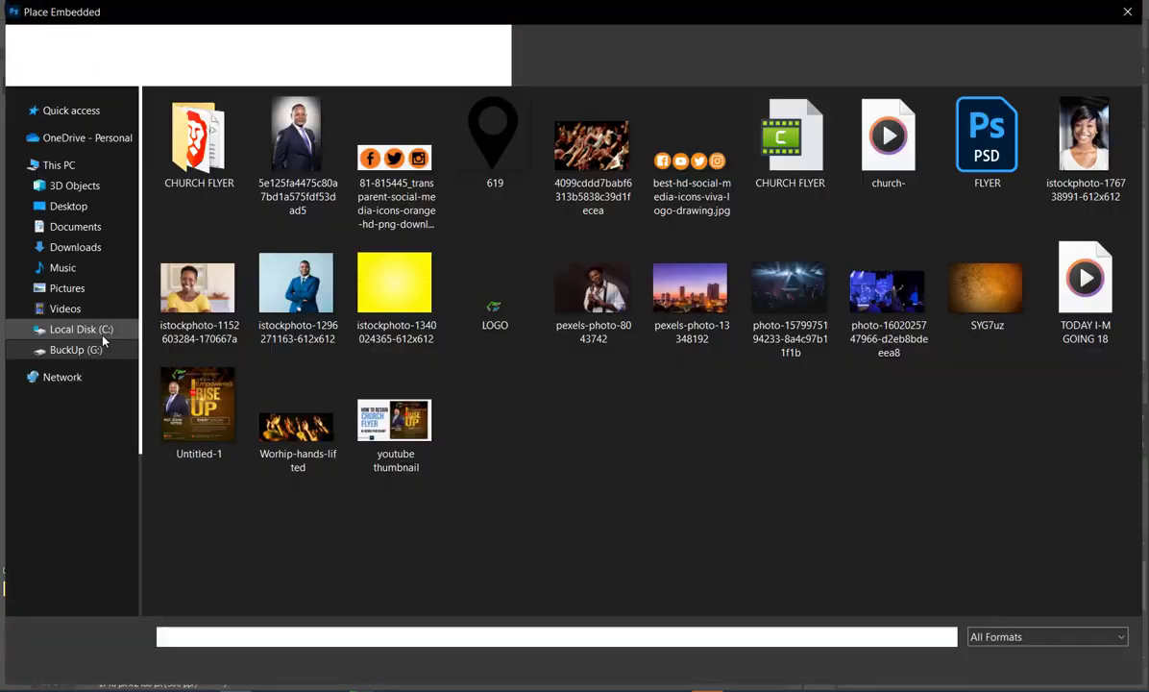
{"action": "double_click", "coordinate": [296, 289]}
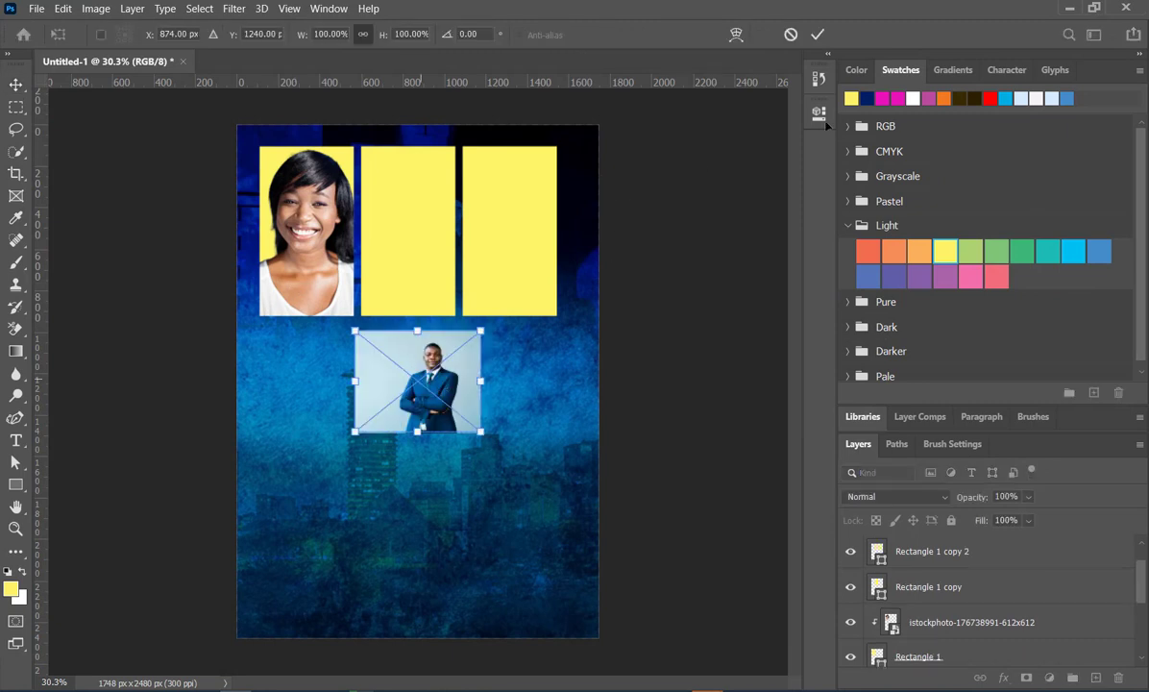
{"action": "left_click", "coordinate": [820, 36]}
{"action": "left_click_drag", "start_coordinate": [440, 358], "coordinate": [429, 232]}
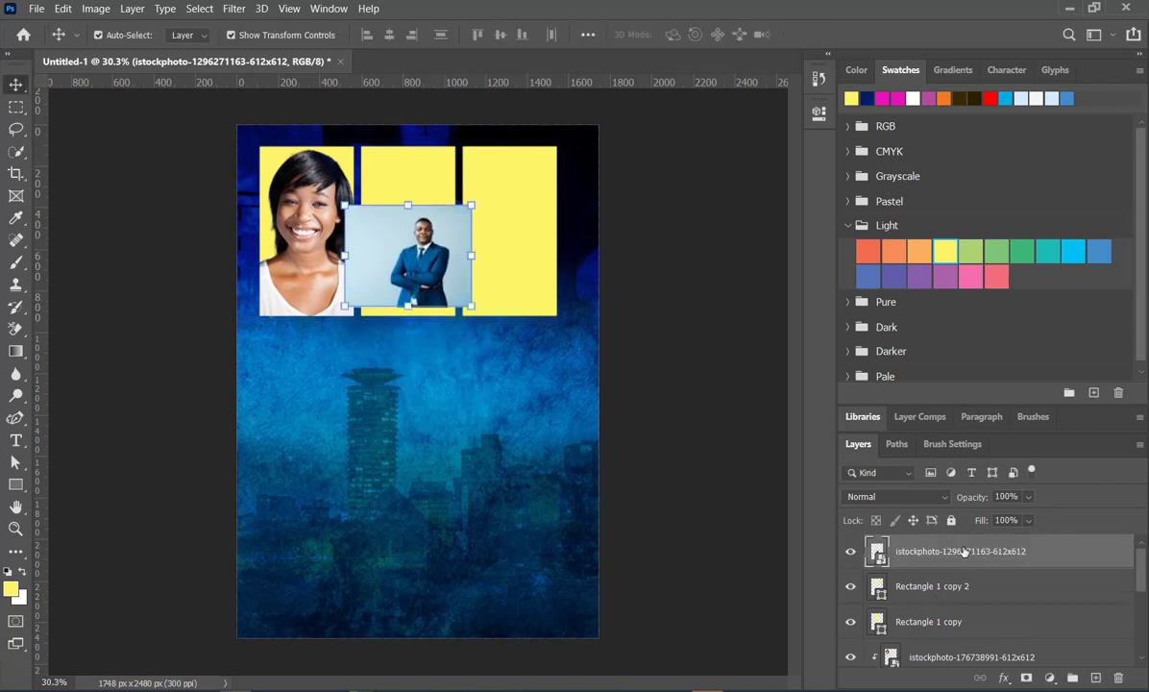
{"action": "left_click_drag", "start_coordinate": [963, 551], "coordinate": [970, 592]}
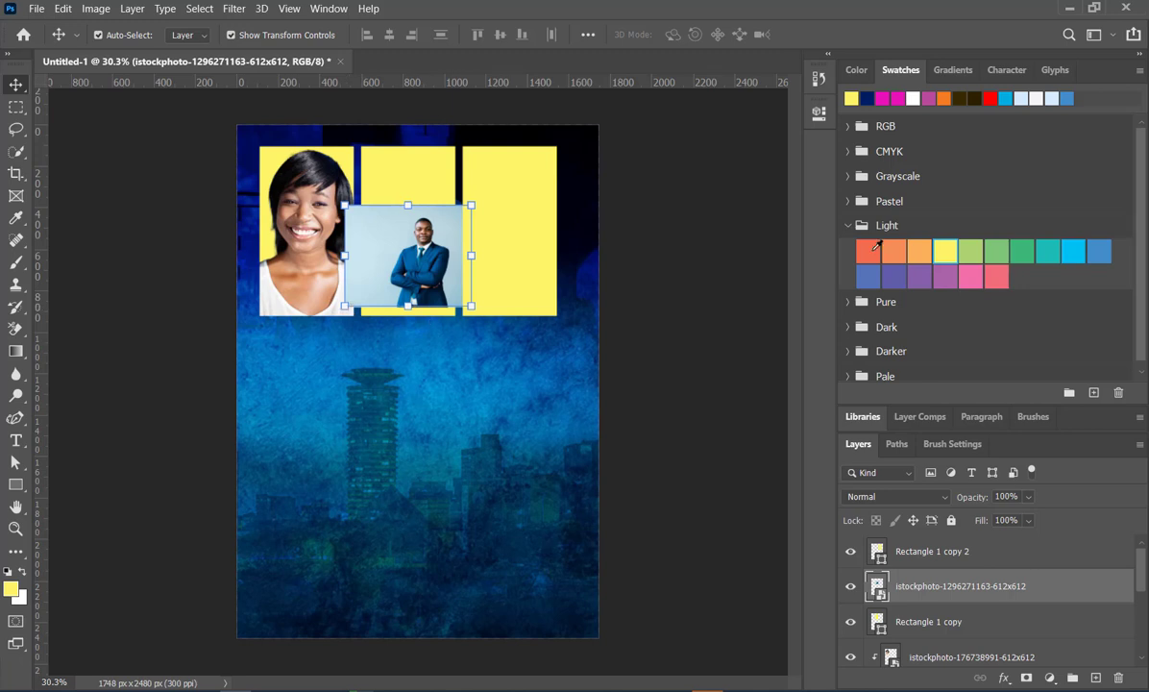
- Convert the placed suited-man portrait from a smart object to a regular layer and remove its background
{"action": "left_click", "coordinate": [820, 114]}
{"action": "left_click", "coordinate": [725, 307]}
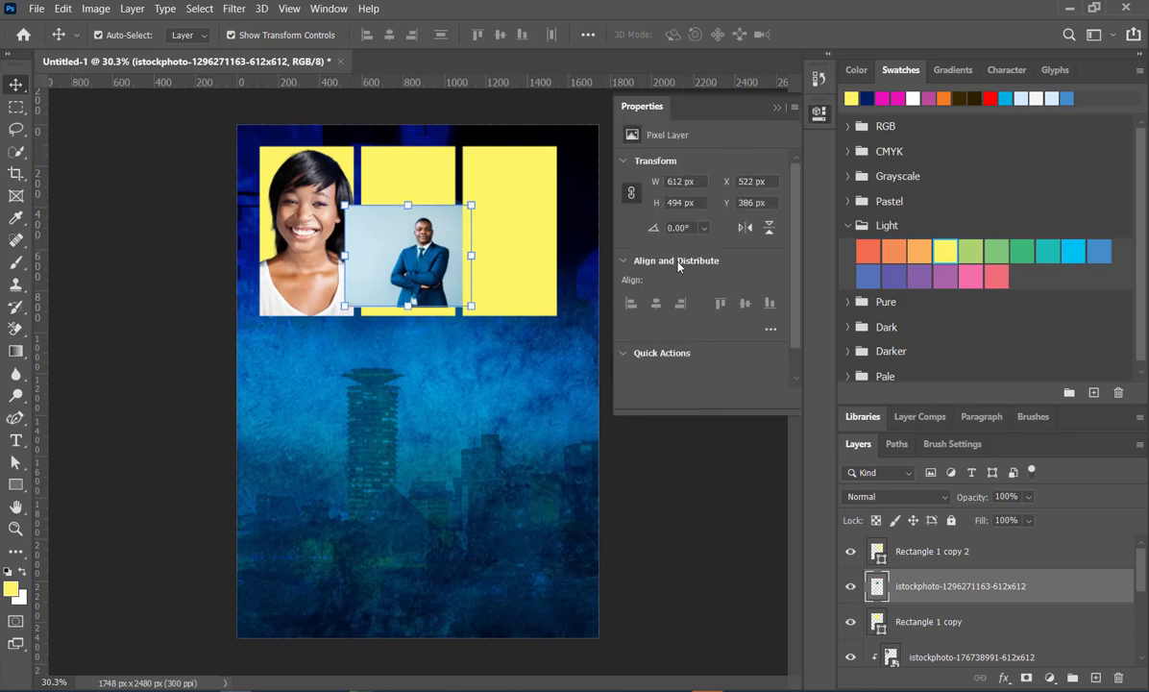
{"action": "left_click", "coordinate": [708, 353]}
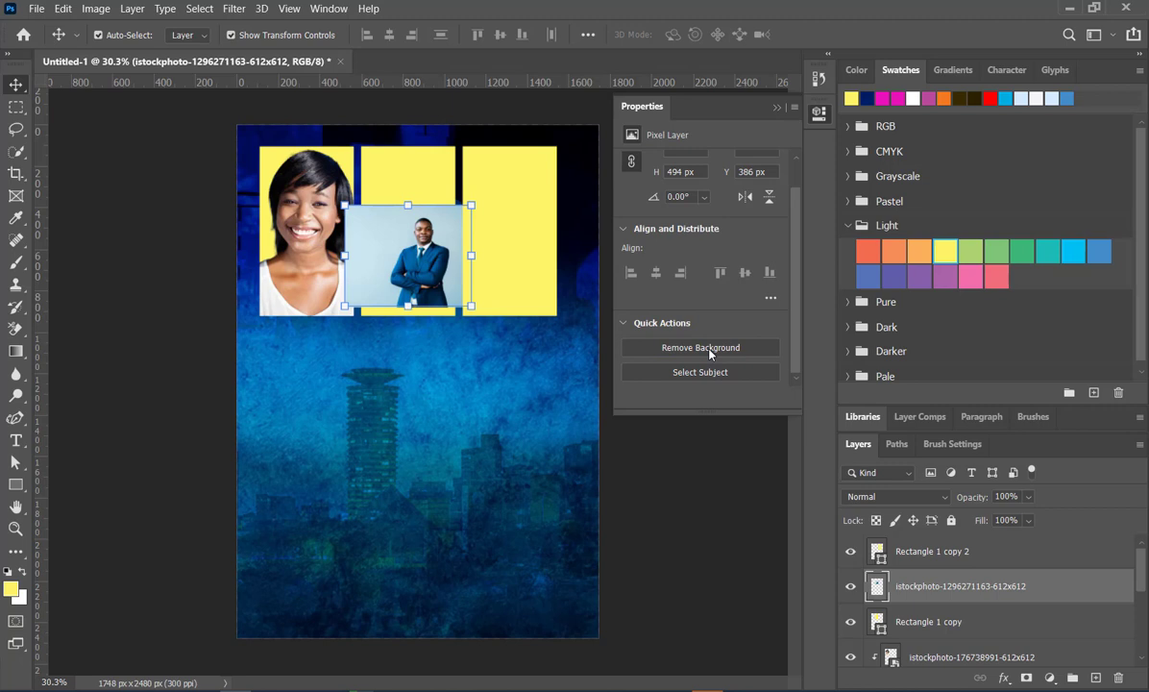
{"action": "left_click", "coordinate": [778, 107]}
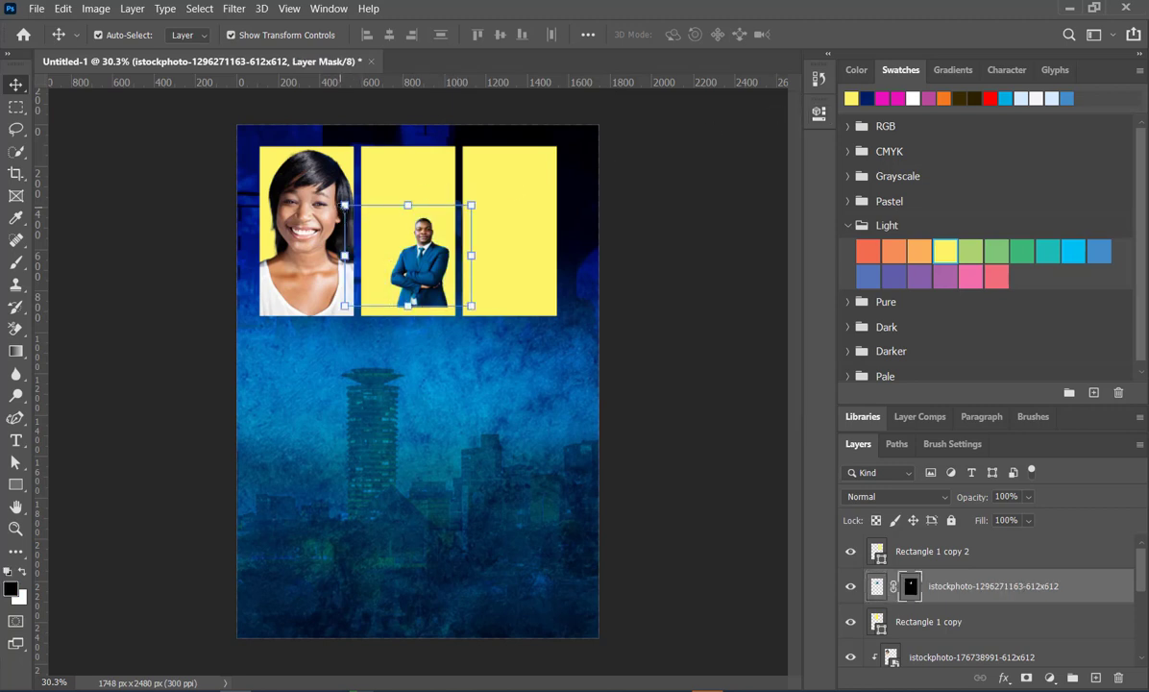
- Scale the suited-man cutout to about 143% and position it over the second rectangle
{"action": "left_click_drag", "start_coordinate": [344, 205], "coordinate": [290, 160]}
{"action": "left_click_drag", "start_coordinate": [384, 260], "coordinate": [390, 270]}
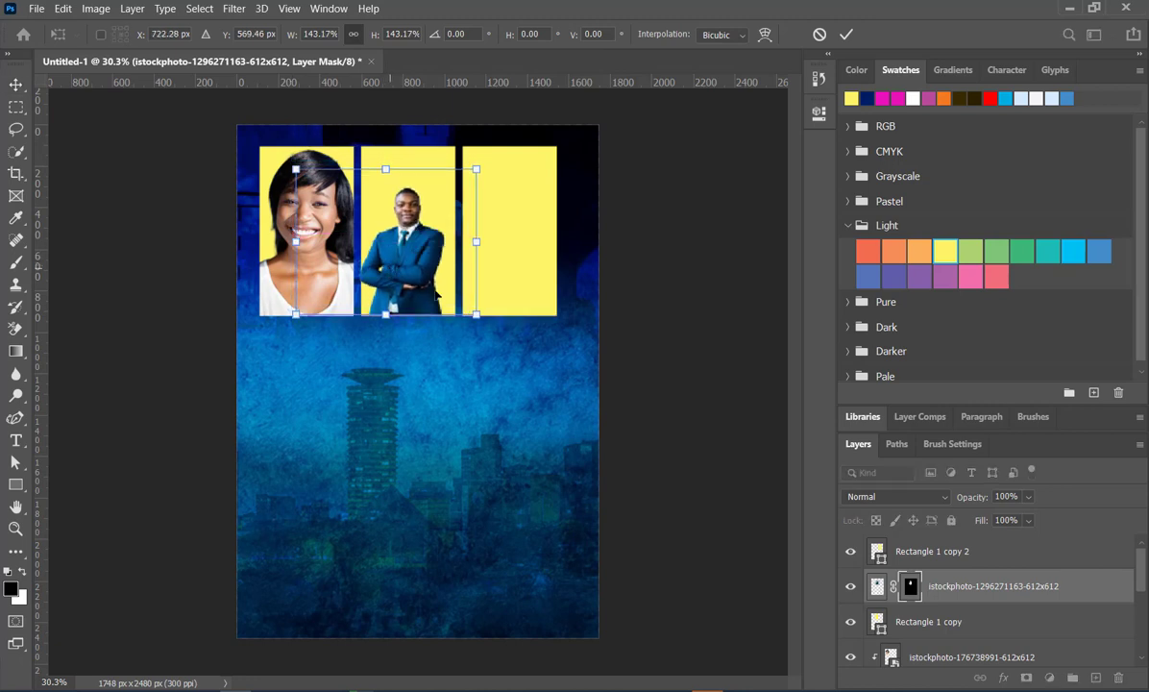
{"action": "key", "text": "Return"}
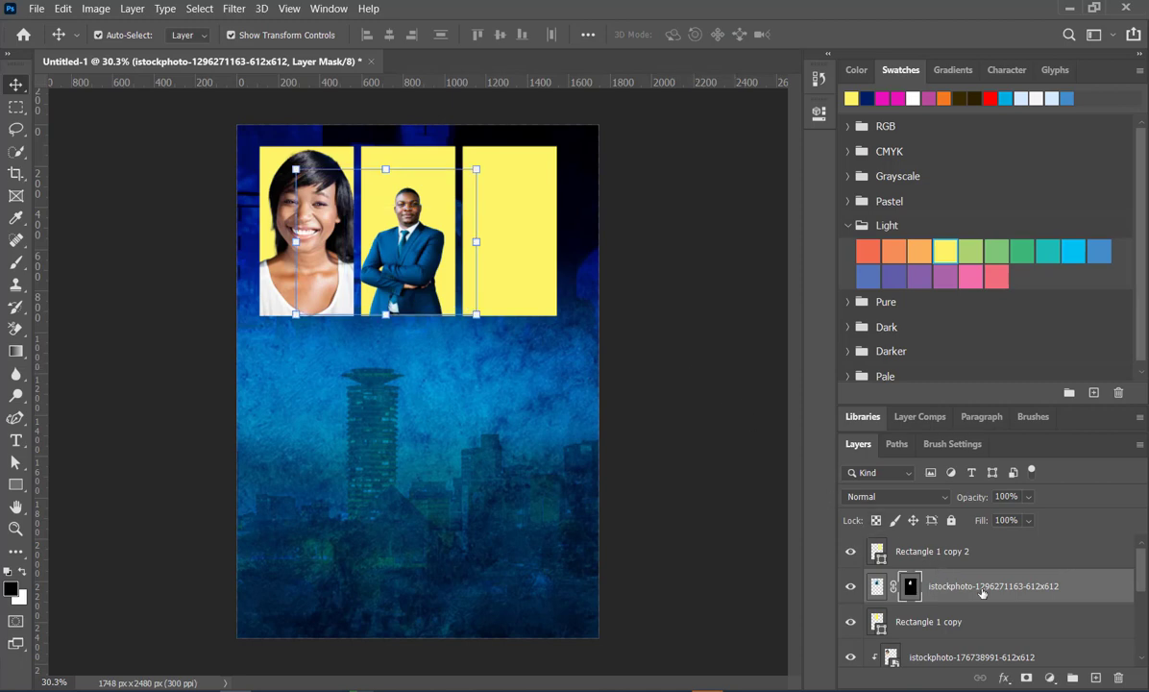
{"action": "right_click", "coordinate": [989, 588]}
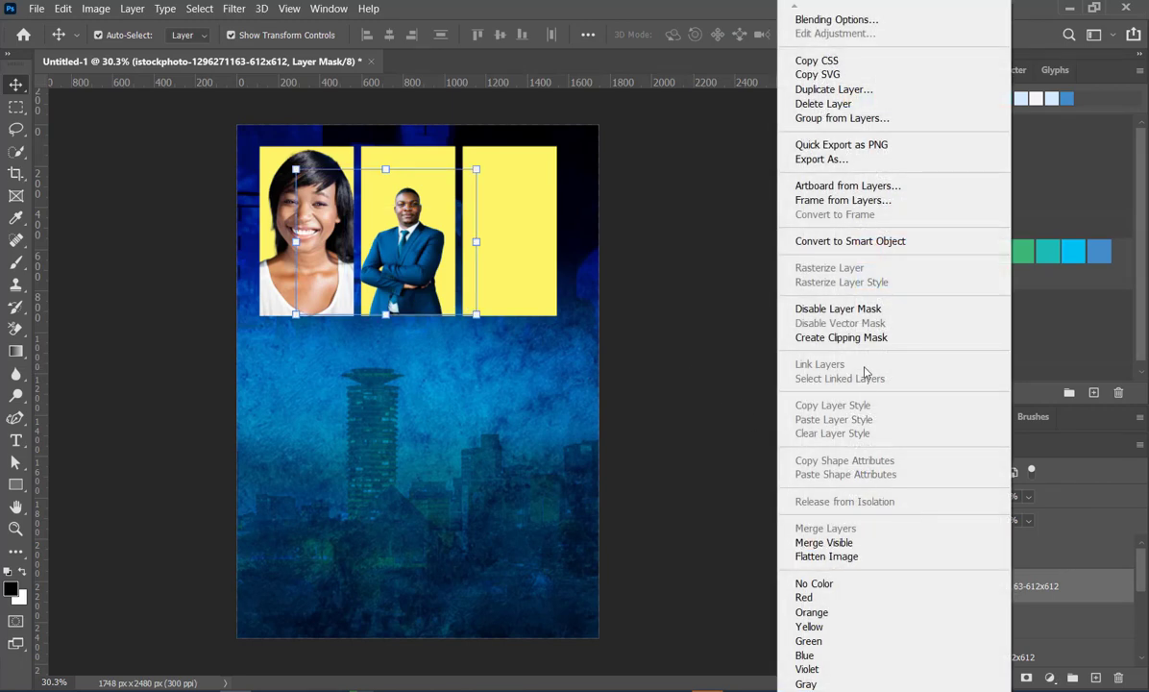
{"action": "left_click", "coordinate": [865, 241]}
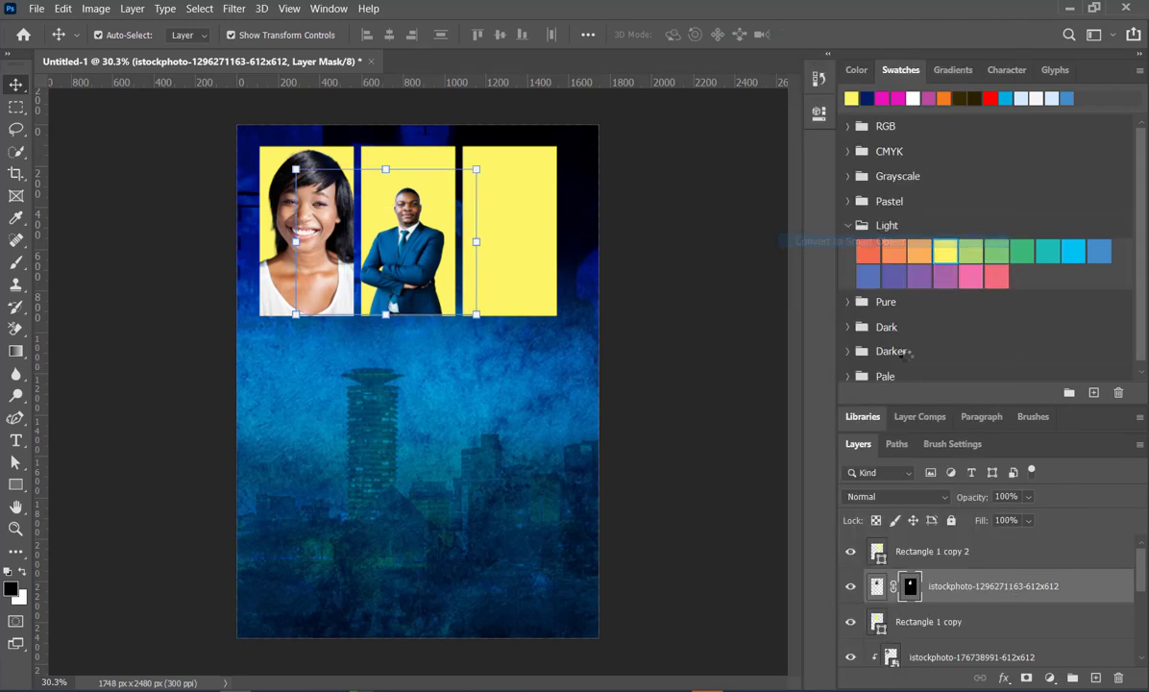
{"action": "left_click", "coordinate": [944, 600], "text": "alt"}
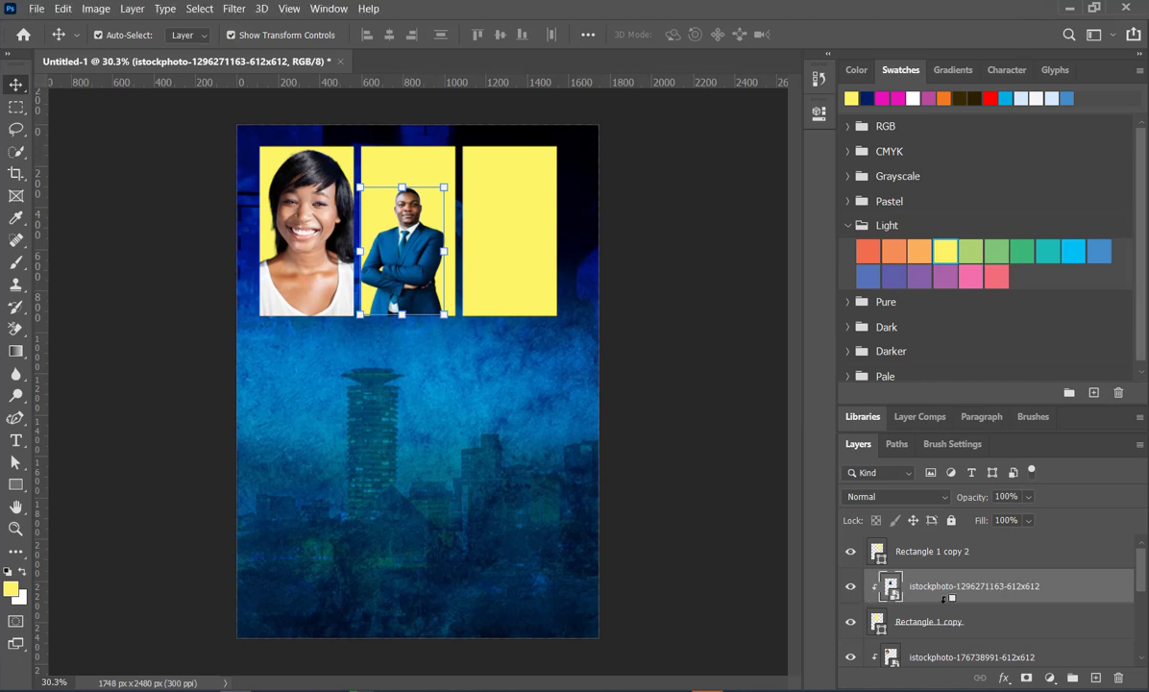
- Enlarge the clipped suited-man portrait to about 125% and center it within the second rectangle
{"action": "left_click_drag", "start_coordinate": [413, 256], "coordinate": [415, 267]}
{"action": "left_click_drag", "start_coordinate": [440, 151], "coordinate": [462, 163]}
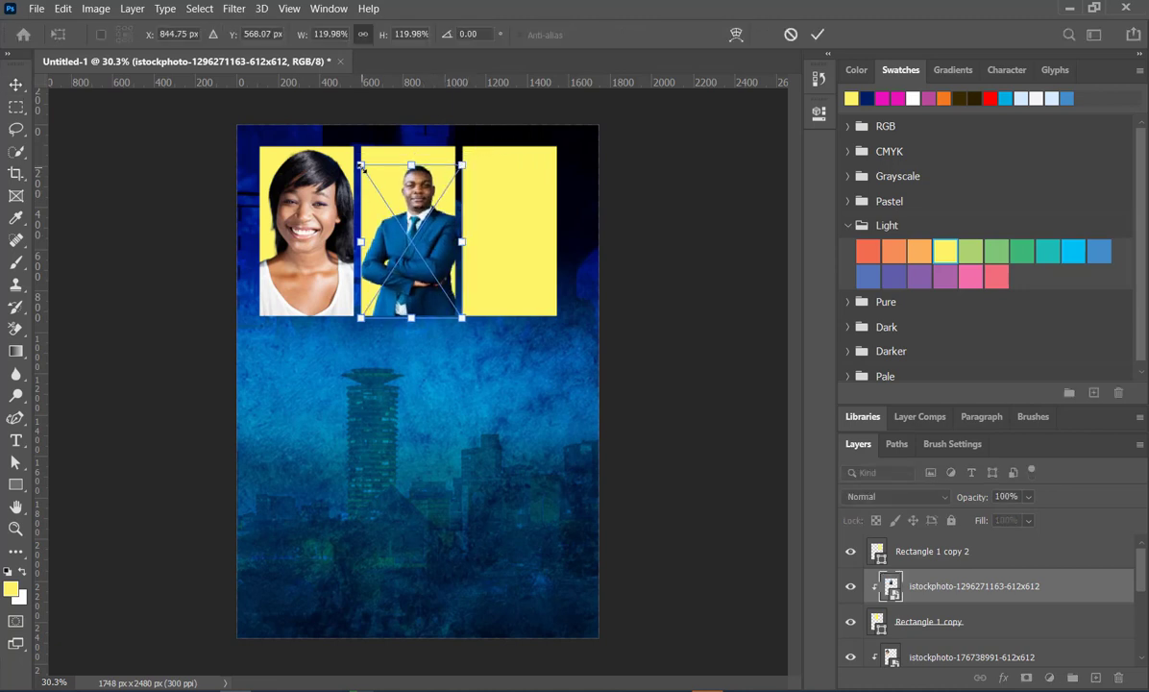
{"action": "left_click_drag", "start_coordinate": [359, 164], "coordinate": [355, 161]}
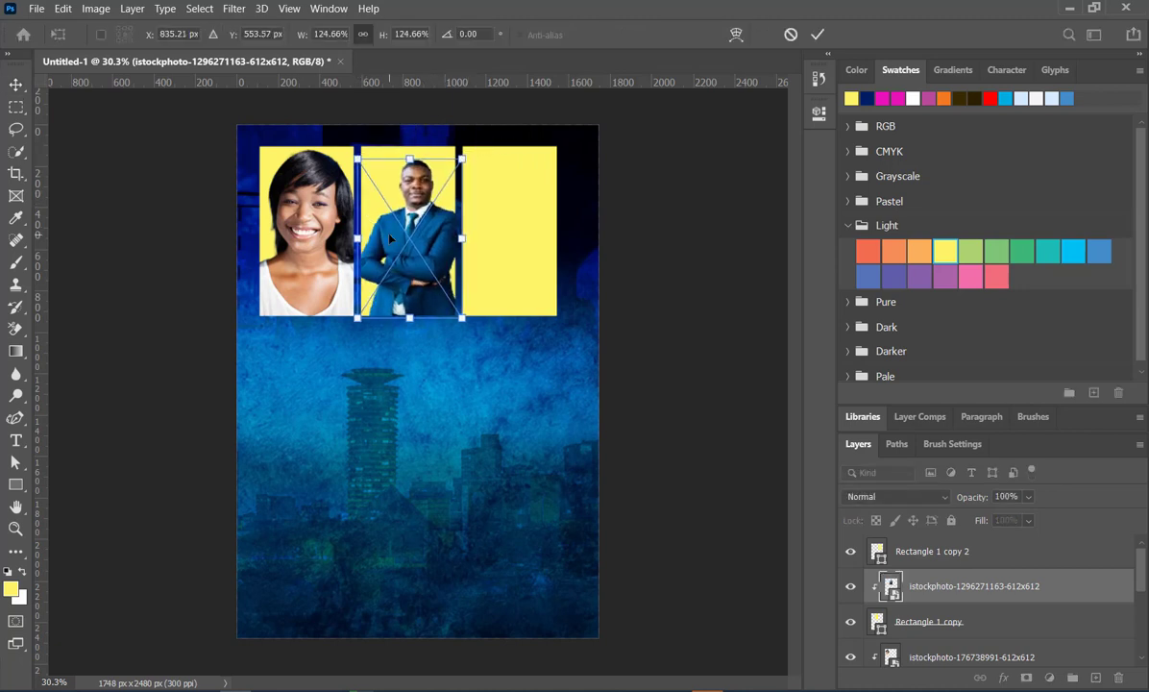
{"action": "left_click_drag", "start_coordinate": [424, 250], "coordinate": [419, 248]}
{"action": "left_click", "coordinate": [819, 34]}
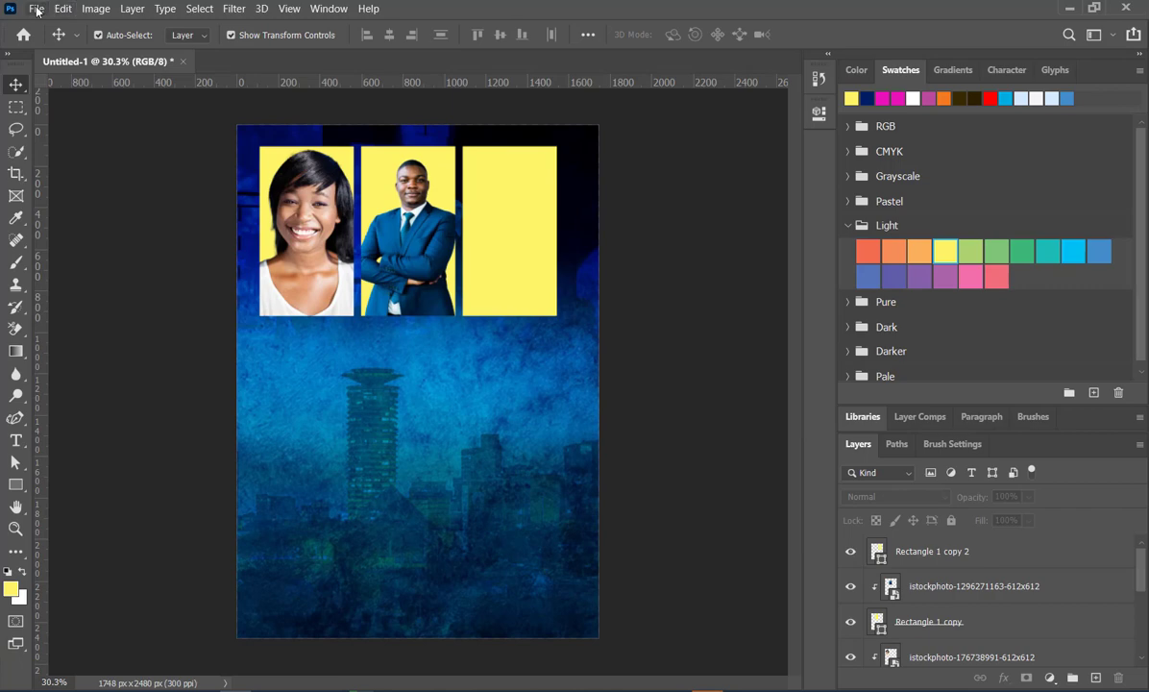
{"action": "left_click", "coordinate": [36, 8]}
{"action": "left_click", "coordinate": [80, 358]}
{"action": "left_click", "coordinate": [1102, 663]}
- Place the pexels-photo-8043742 picture of the singer on the flyer as an embedded image
{"action": "left_click", "coordinate": [36, 8]}
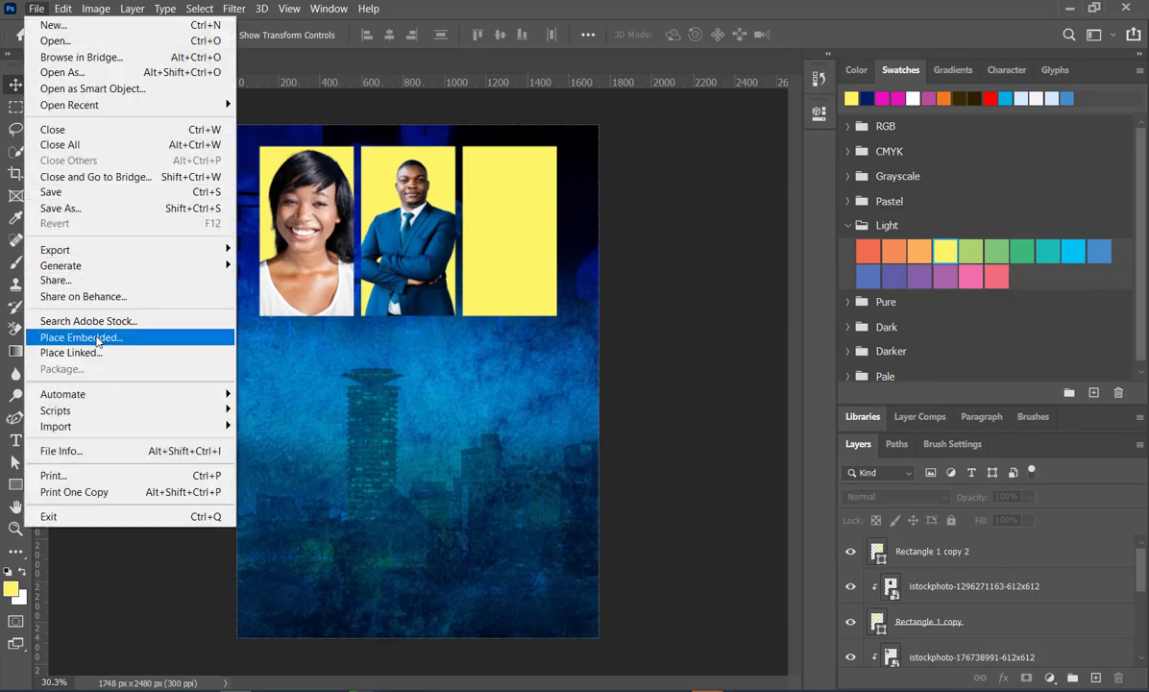
{"action": "left_click", "coordinate": [84, 337]}
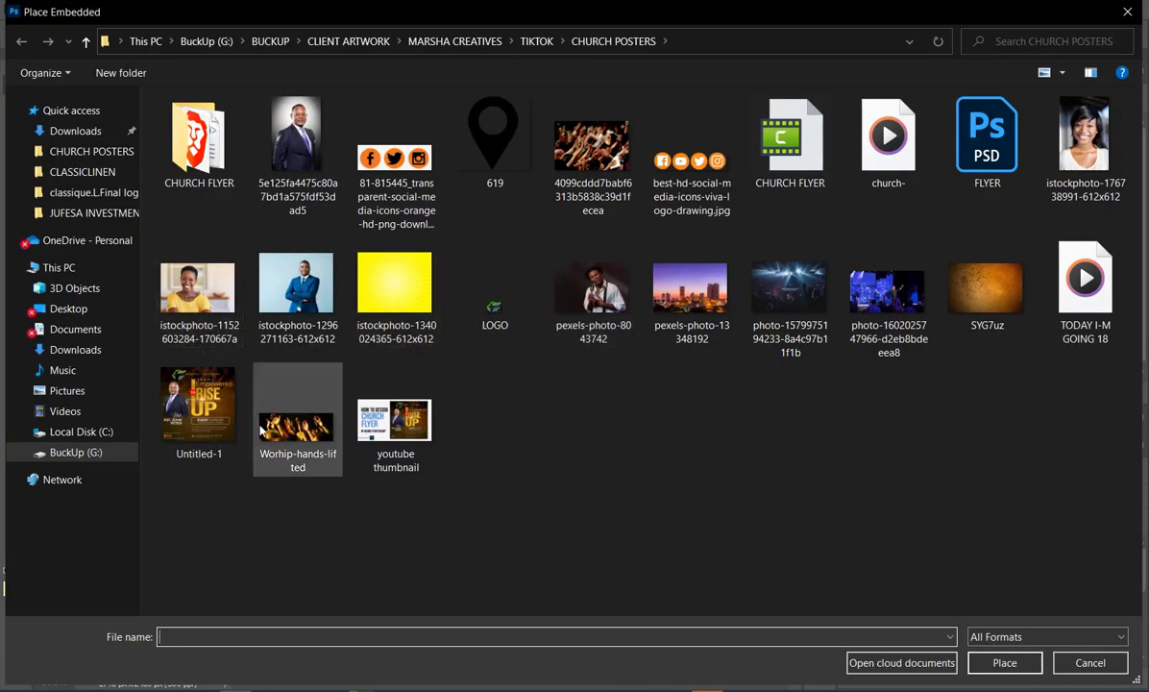
{"action": "double_click", "coordinate": [593, 288]}
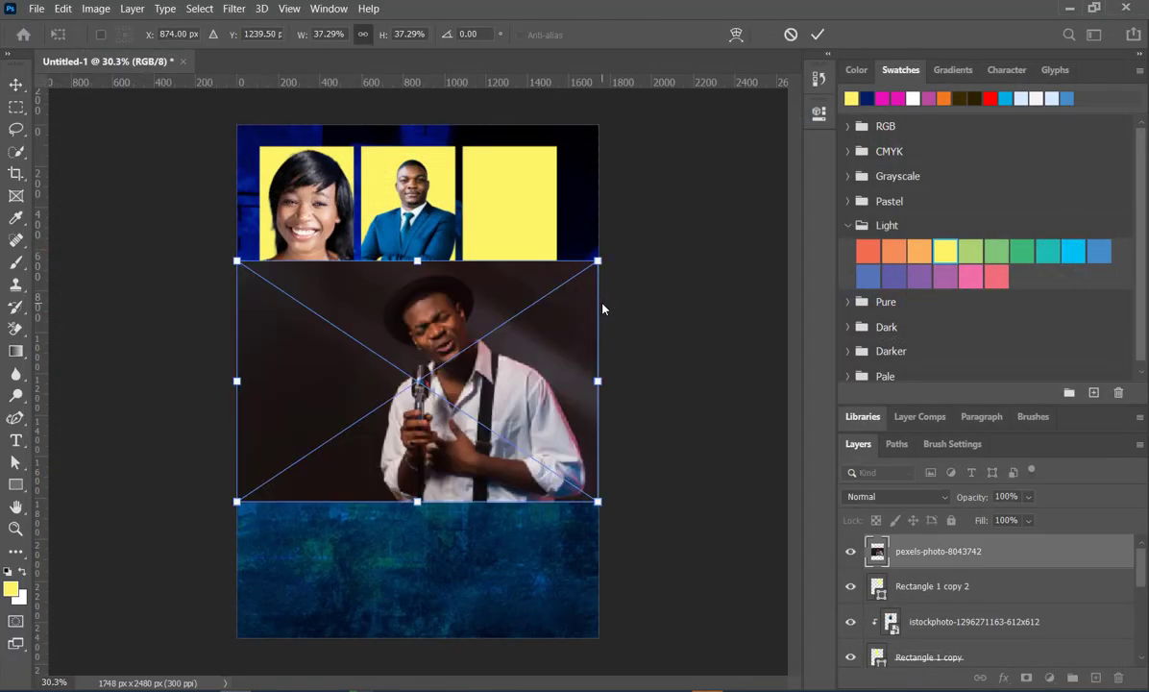
{"action": "left_click", "coordinate": [818, 34]}
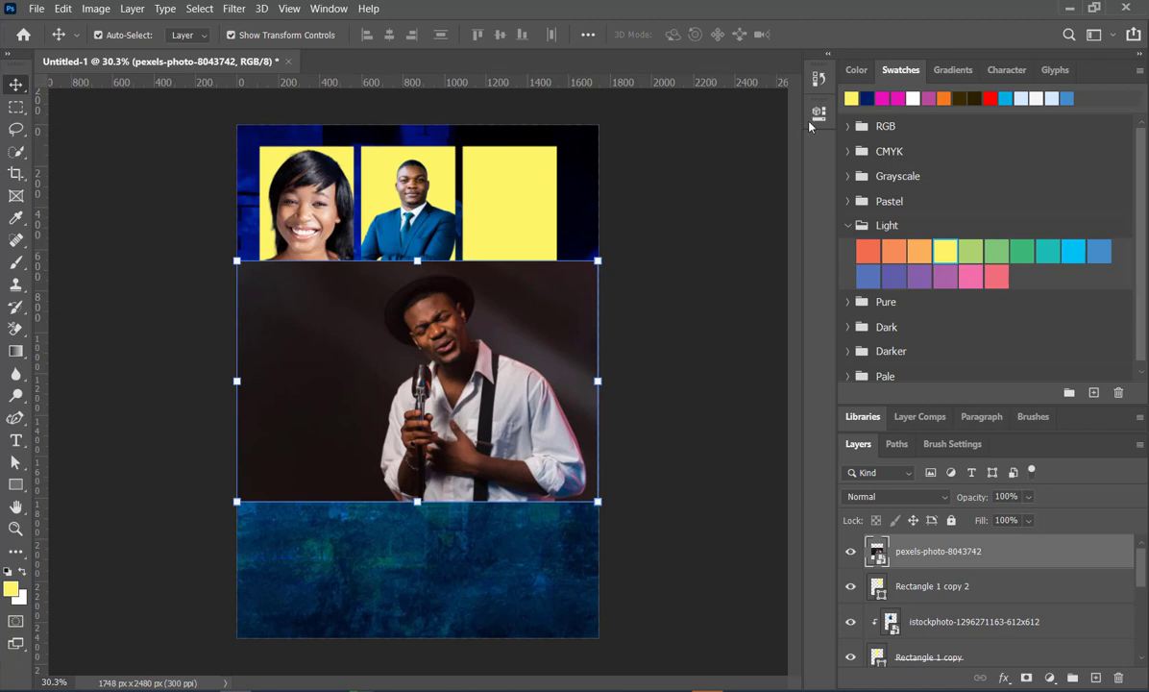
- Convert the singer picture from a smart object to a regular layer and remove its background
{"action": "left_click", "coordinate": [819, 112]}
{"action": "left_click", "coordinate": [719, 310]}
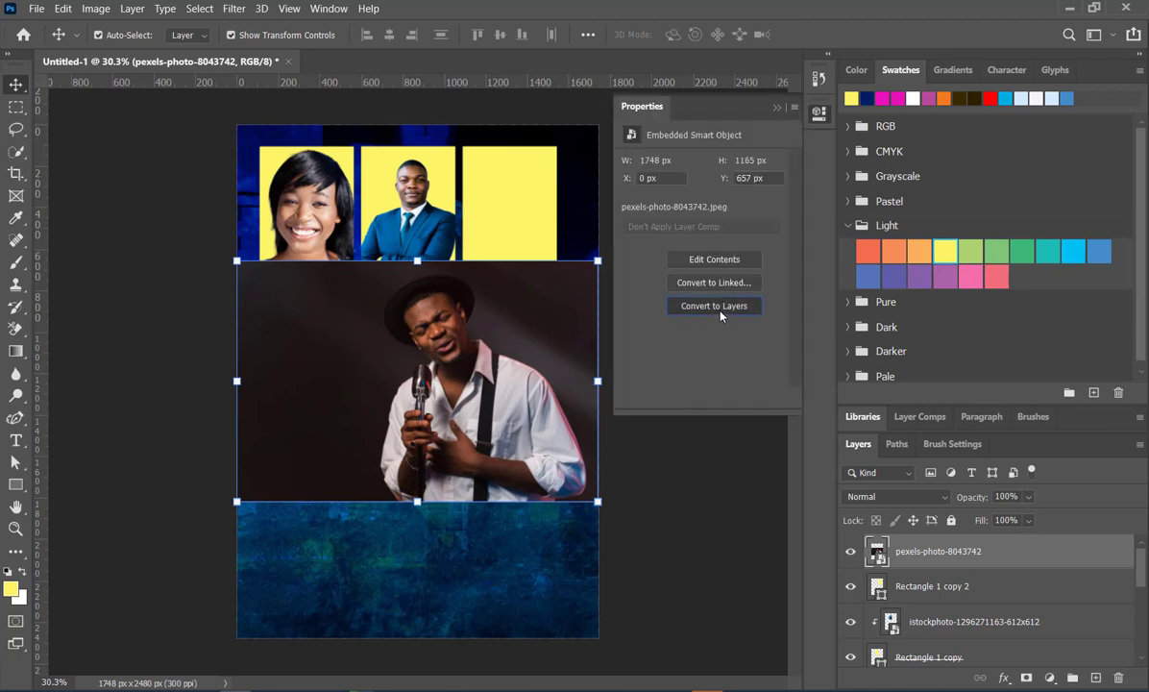
{"action": "scroll", "coordinate": [716, 327], "scroll_direction": "down", "scroll_amount": 2}
{"action": "left_click", "coordinate": [714, 348]}
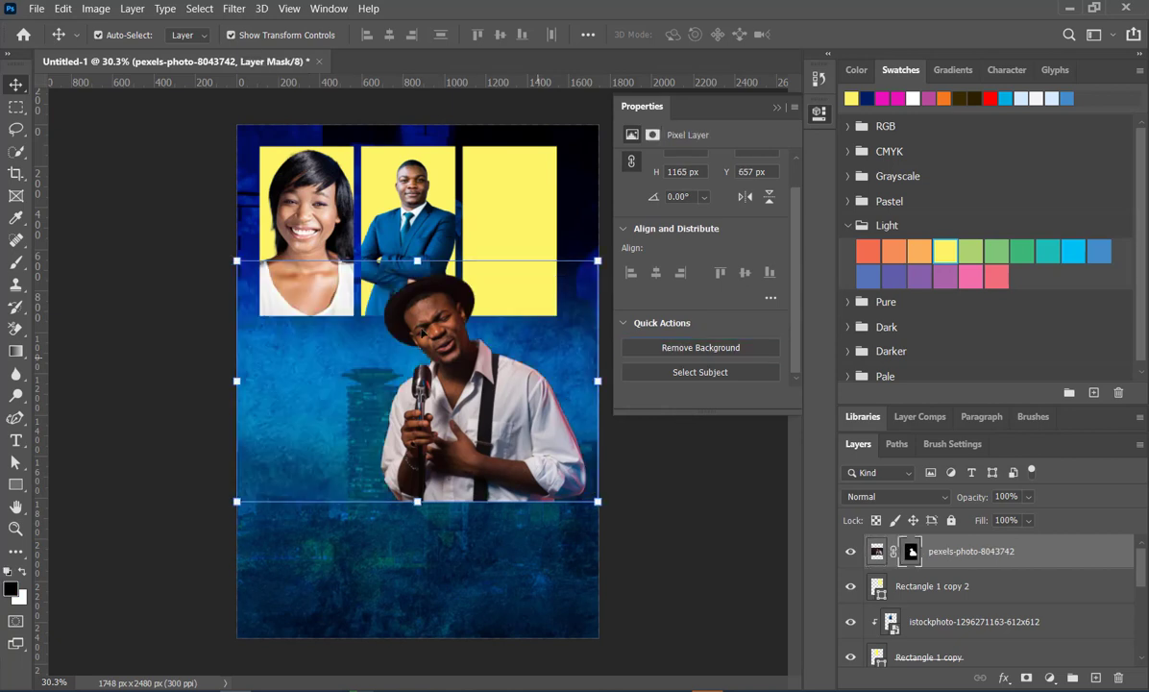
{"action": "left_click", "coordinate": [777, 107]}
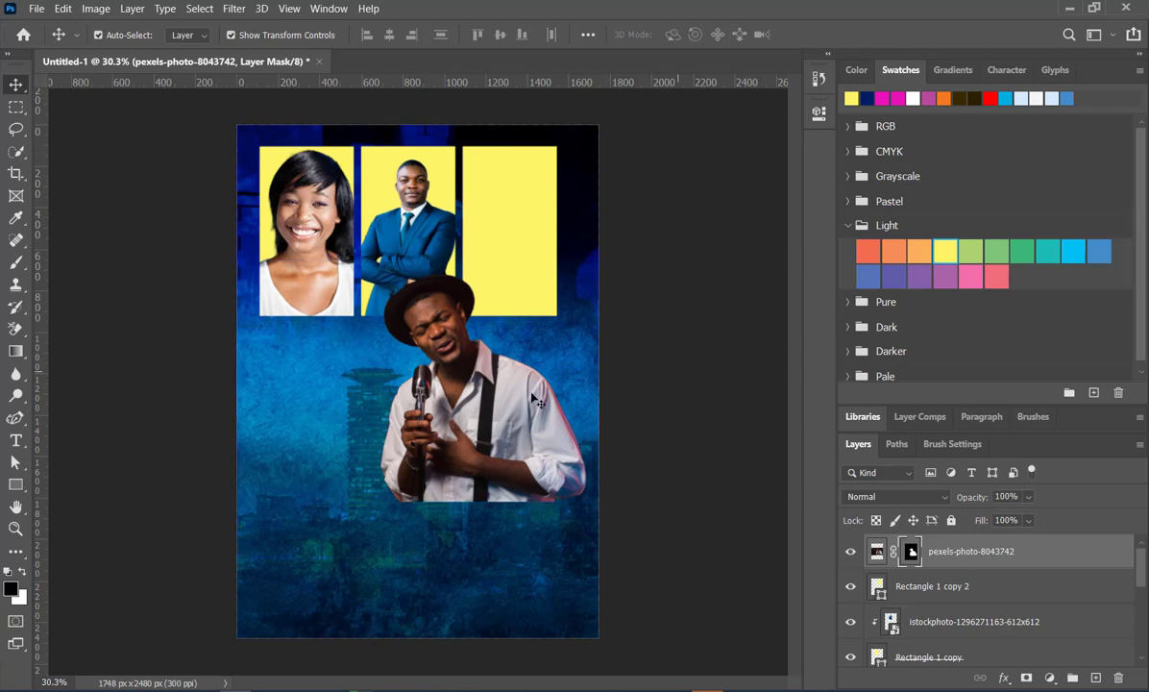
- Move the singer cutout together with its mask over the third rectangle and scale it to about 59%
{"action": "left_click", "coordinate": [877, 551]}
{"action": "left_click_drag", "start_coordinate": [471, 407], "coordinate": [528, 258]}
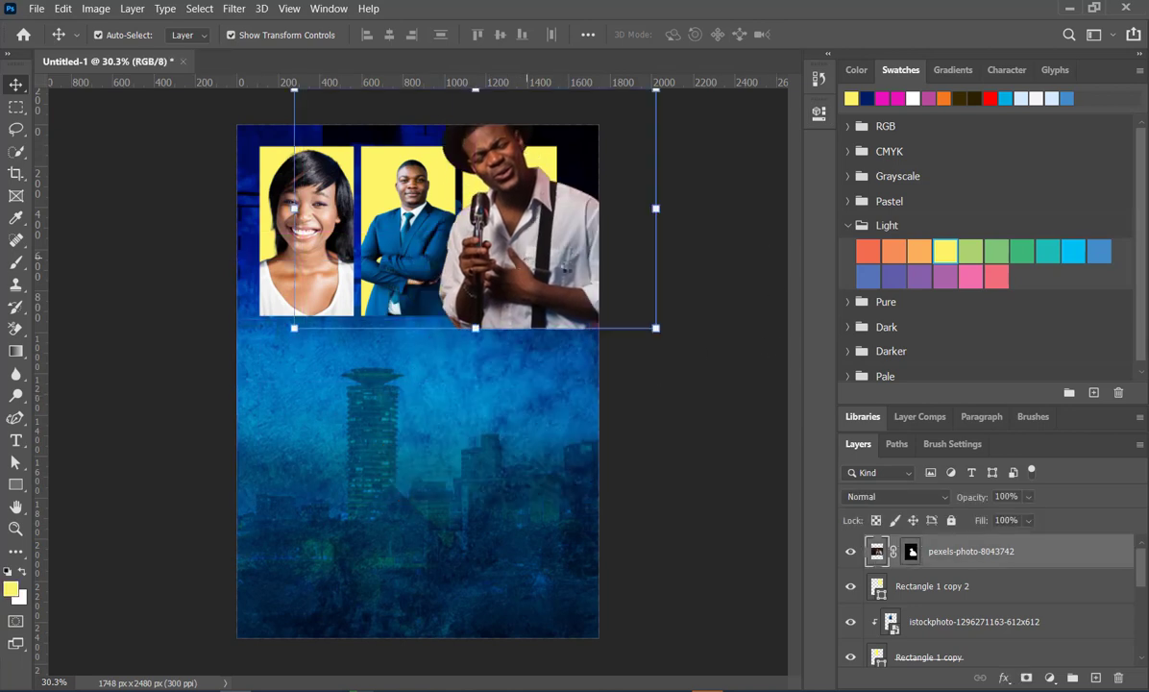
{"action": "left_click_drag", "start_coordinate": [655, 207], "coordinate": [540, 274]}
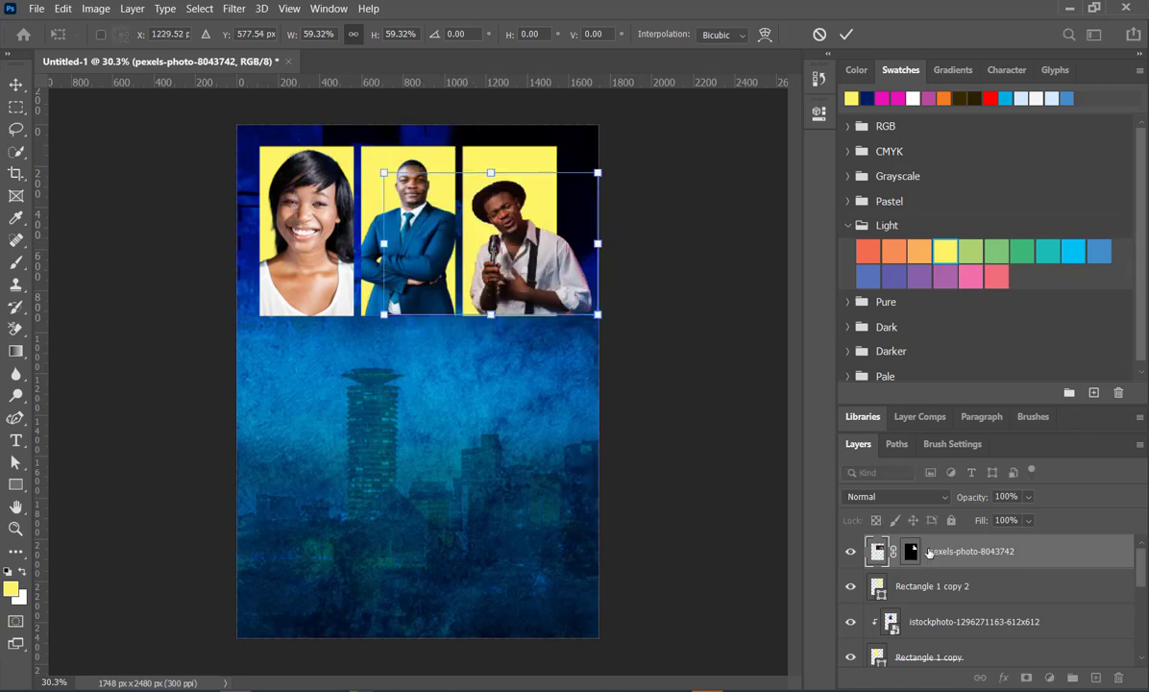
{"action": "left_click", "coordinate": [1050, 554]}
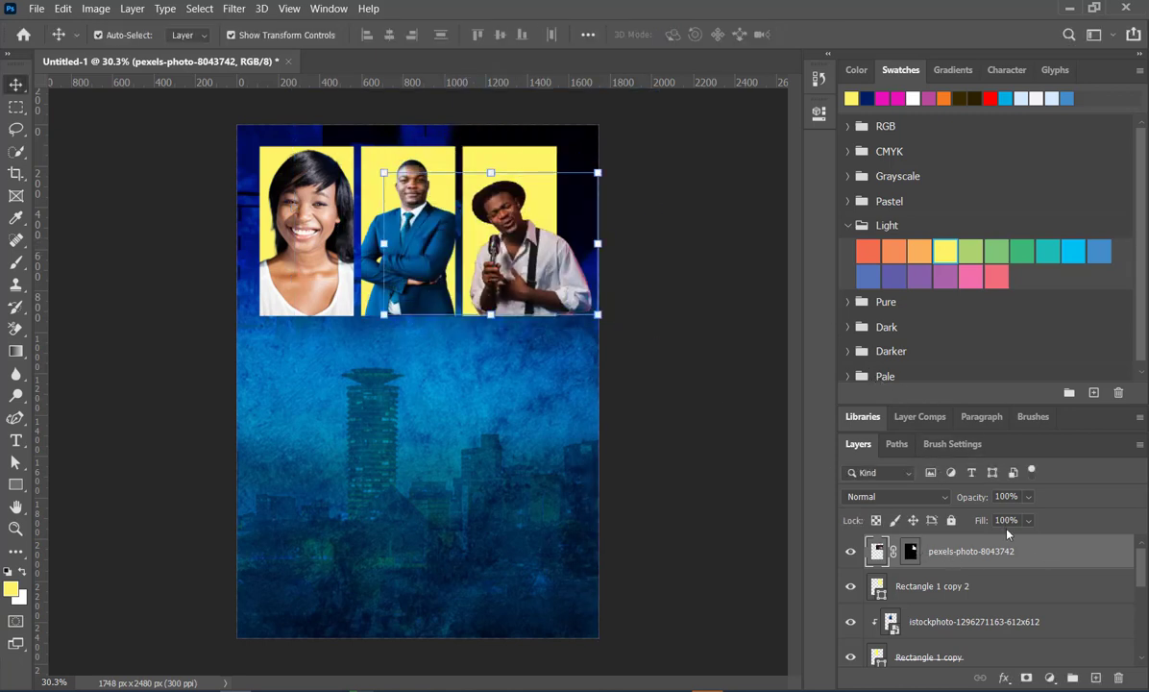
- Convert the masked pexels-photo-8043742 layer to a smart object and clip it to the Rectangle 1 copy 2 layer
{"action": "right_click", "coordinate": [1035, 557]}
{"action": "left_click", "coordinate": [903, 244]}
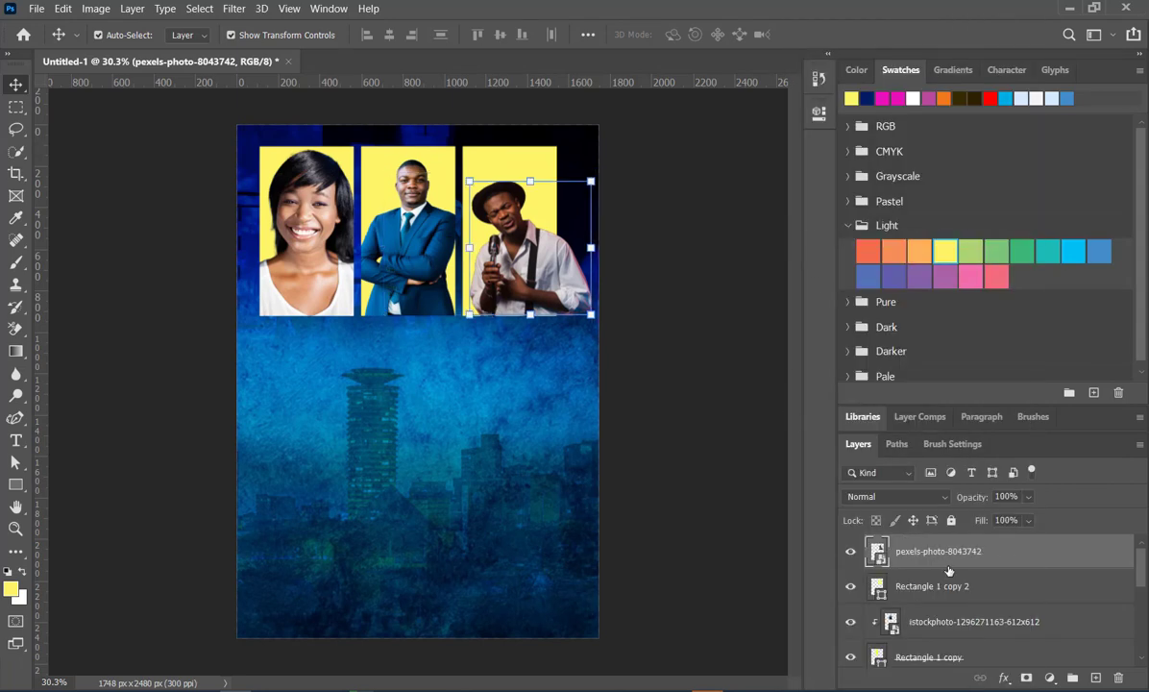
{"action": "left_click", "coordinate": [894, 567], "text": "alt"}
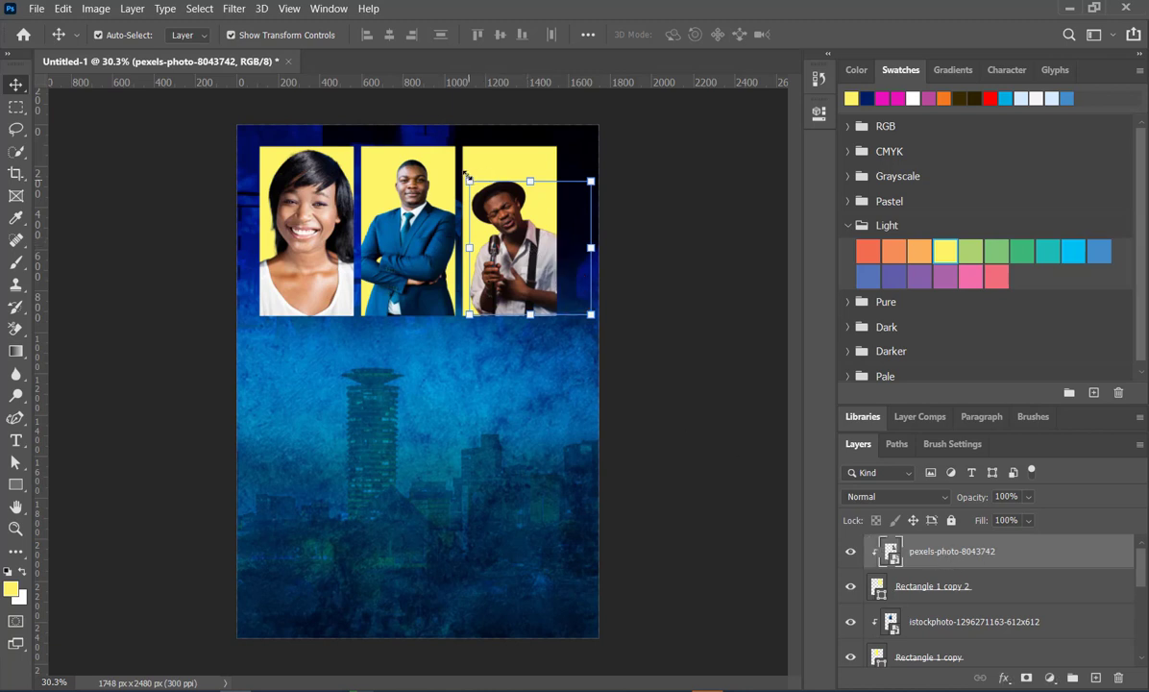
- Enlarge the clipped singer portrait to about 111% in the third rectangle, and select the Rectangle 1 copy 2 shape behind it
{"action": "left_click_drag", "start_coordinate": [469, 181], "coordinate": [457, 166]}
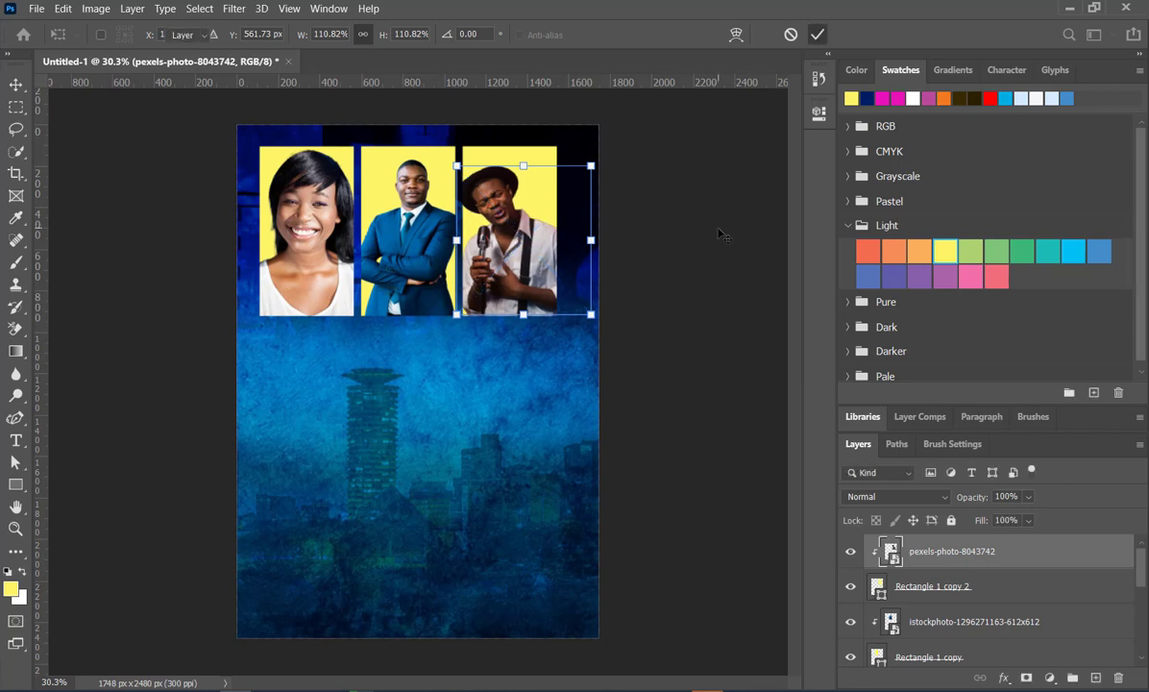
{"action": "key", "text": "Return"}
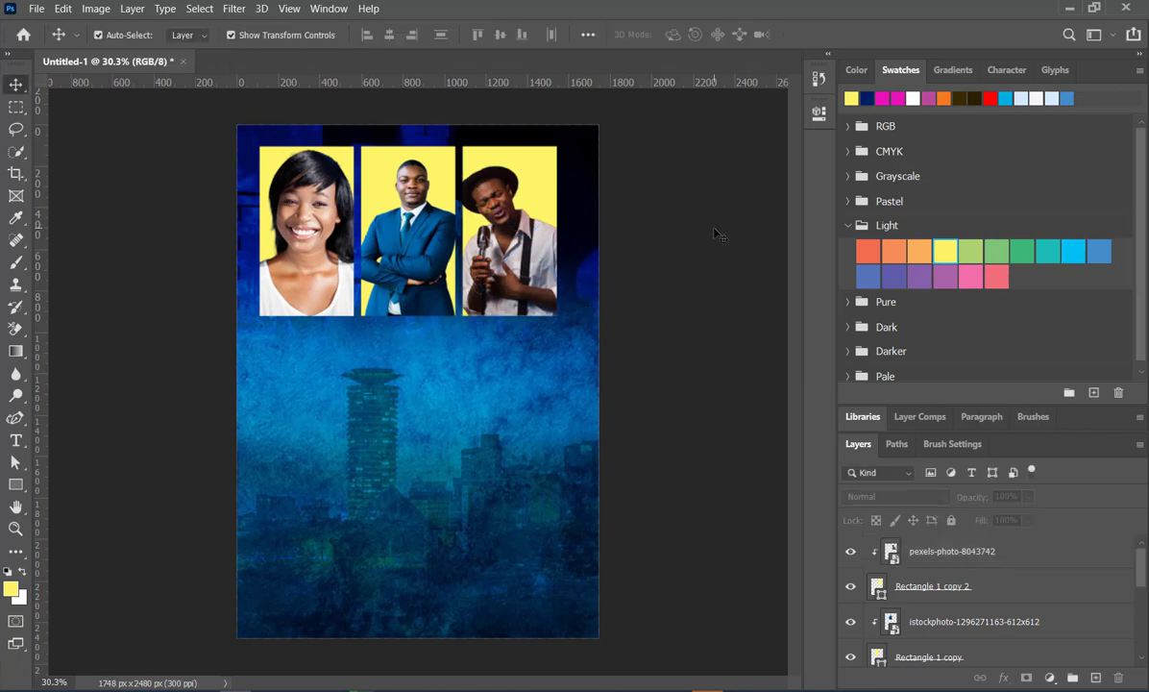
{"action": "left_click", "coordinate": [541, 166]}
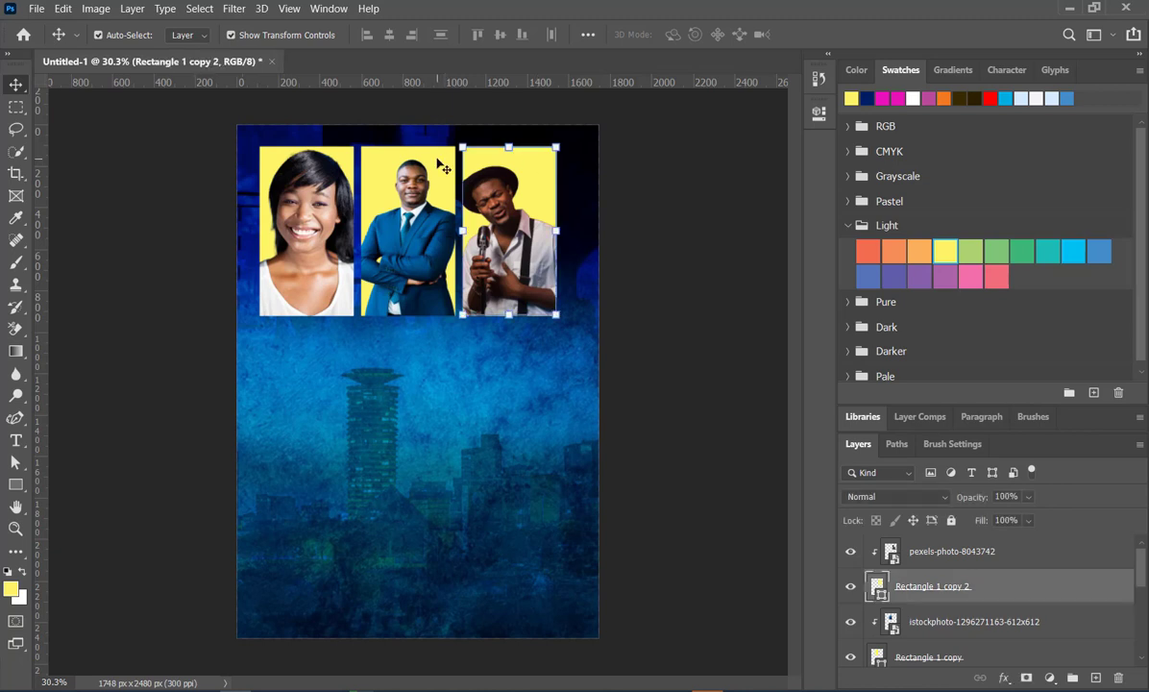
- Recolour the first rectangle behind the woman's portrait with dark blue 010d70, sampled from the flyer background
{"action": "left_click", "coordinate": [378, 159]}
{"action": "left_click", "coordinate": [323, 150]}
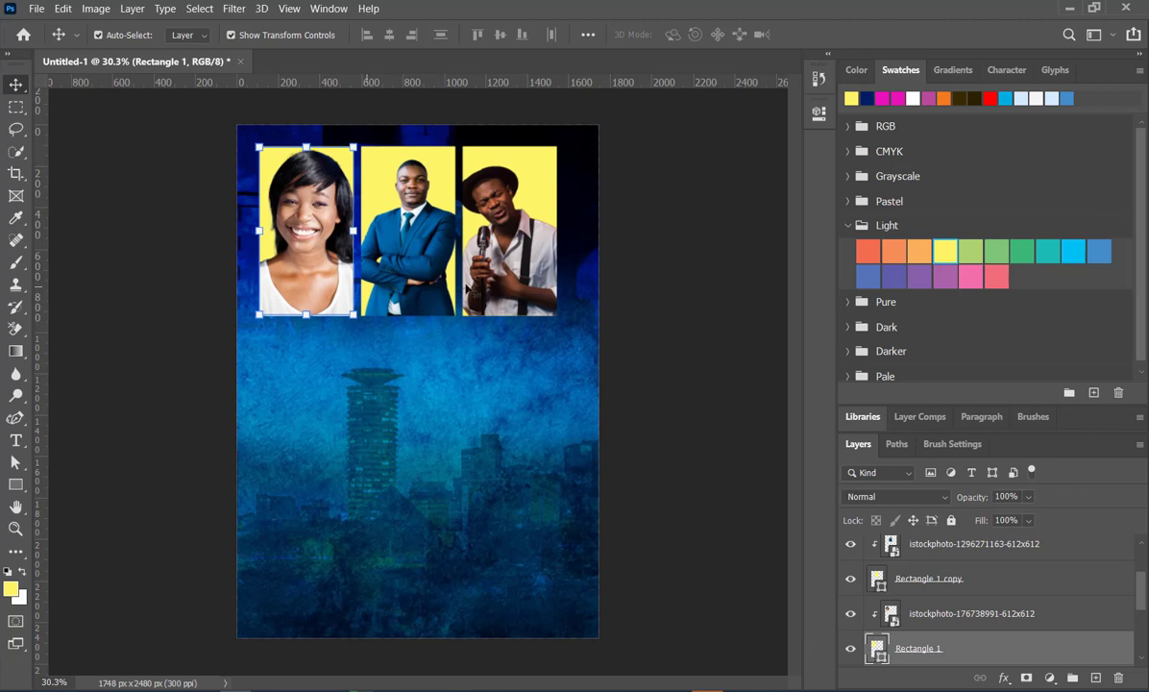
{"action": "double_click", "coordinate": [878, 649]}
{"action": "left_click", "coordinate": [443, 368]}
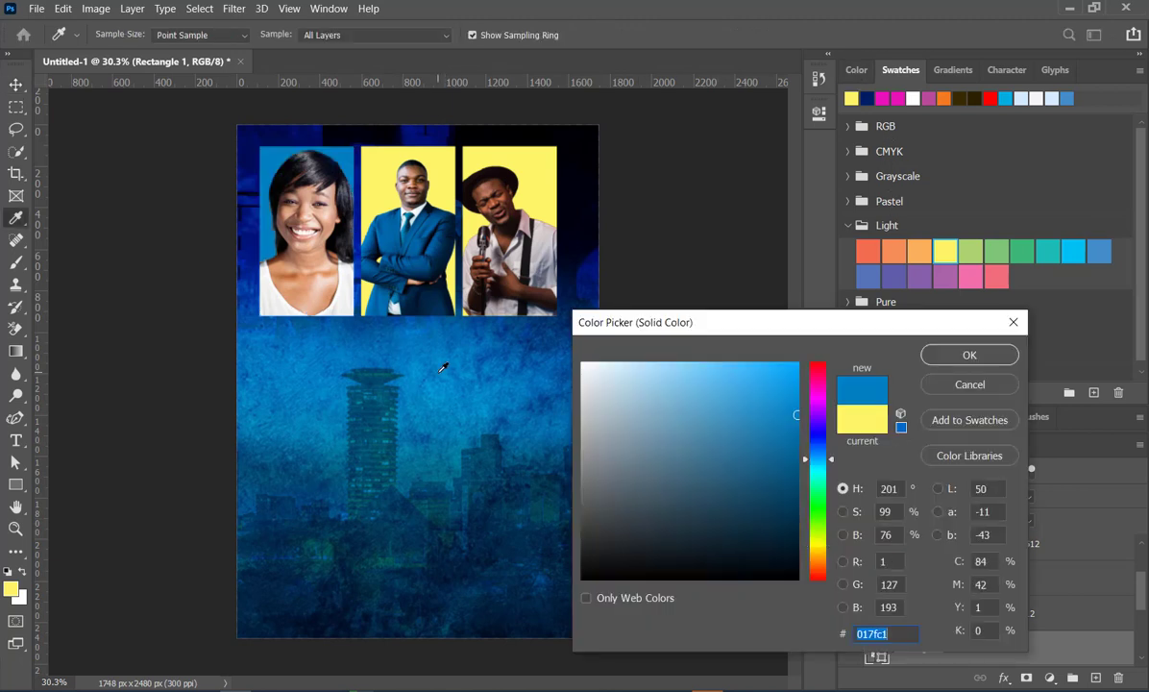
{"action": "left_click", "coordinate": [435, 135]}
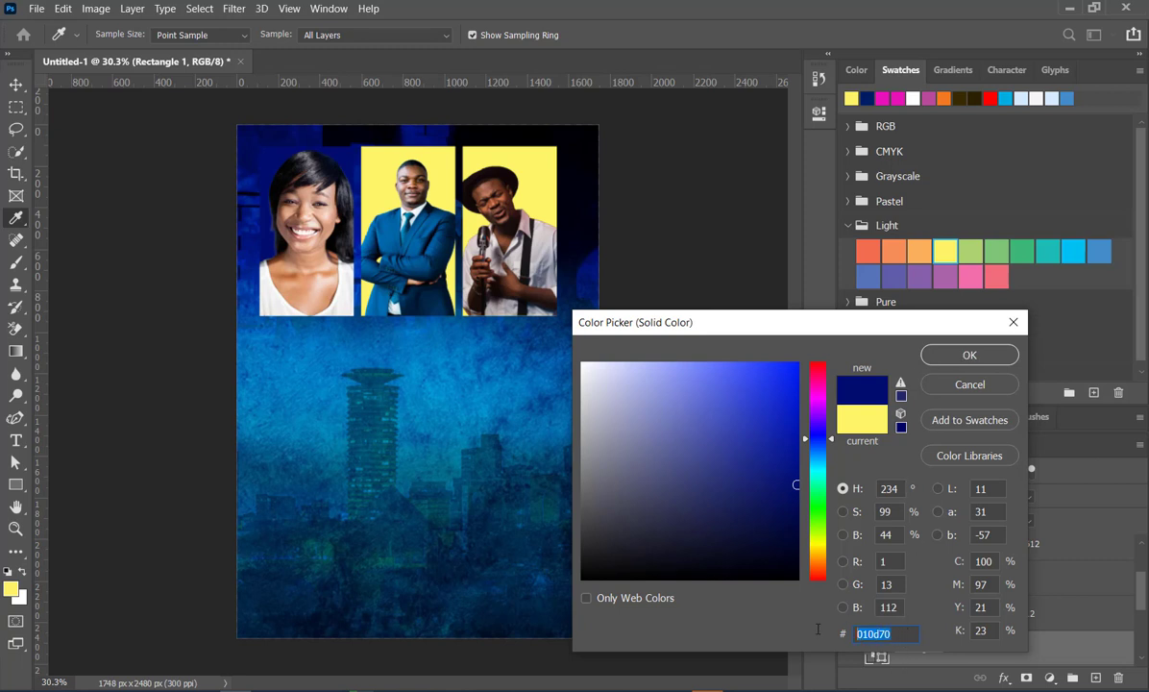
{"action": "left_click", "coordinate": [969, 384]}
{"action": "key", "text": "v"}
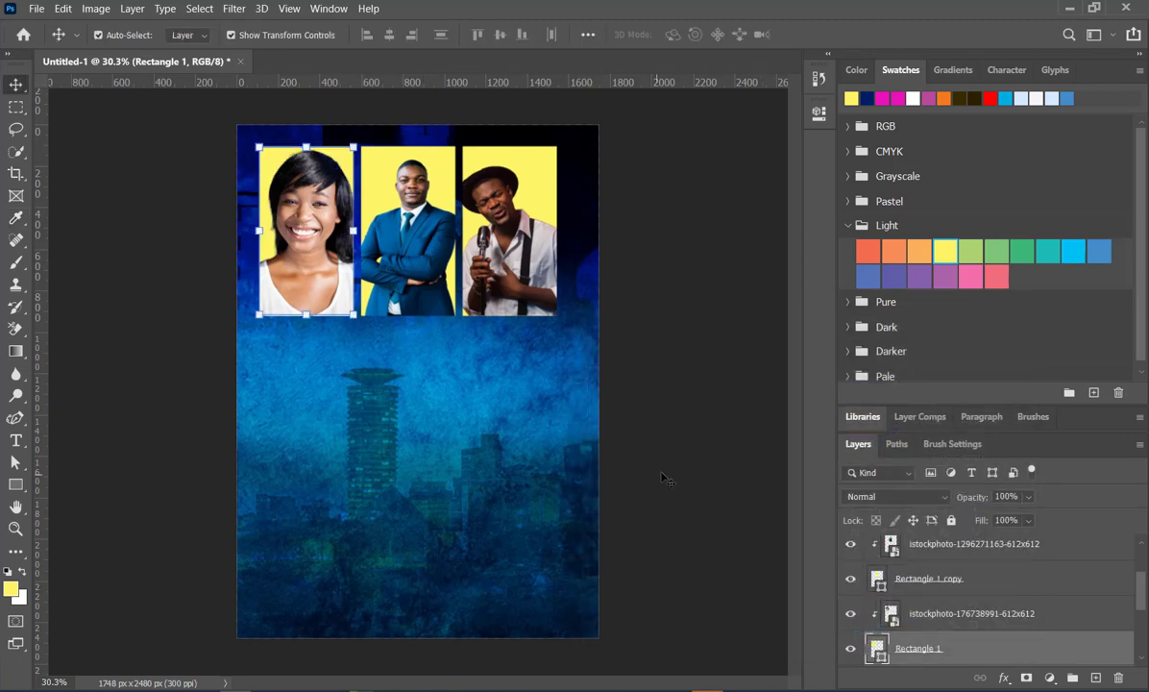
{"action": "double_click", "coordinate": [878, 648]}
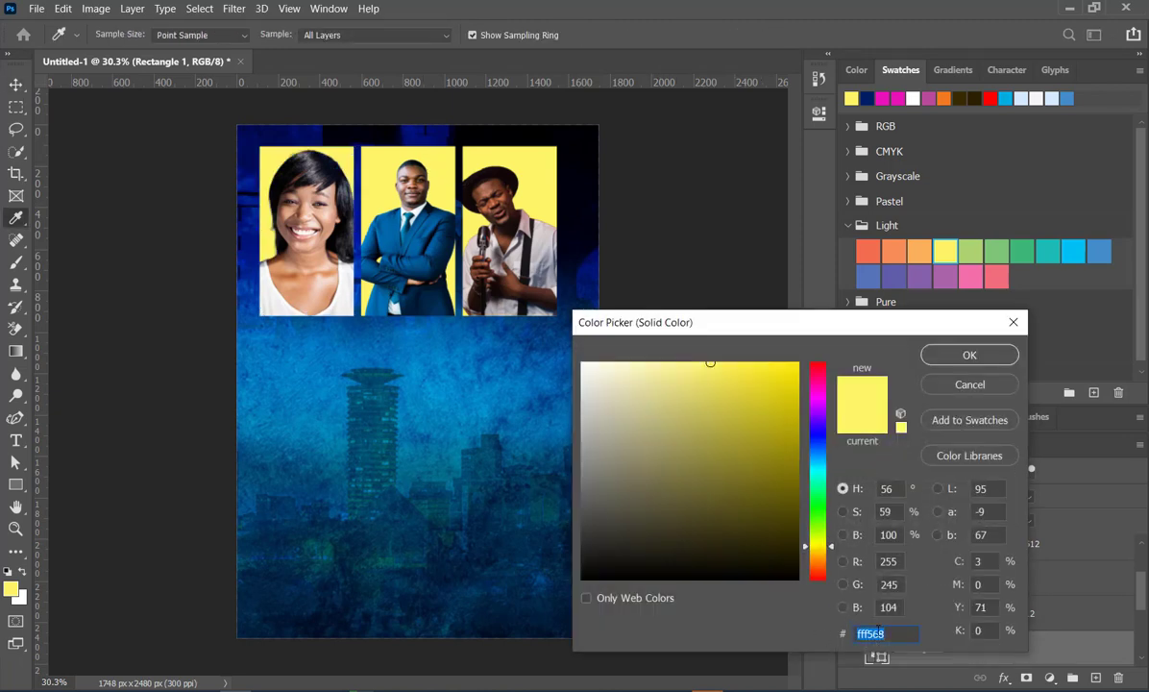
{"action": "type", "text": "010d70"}
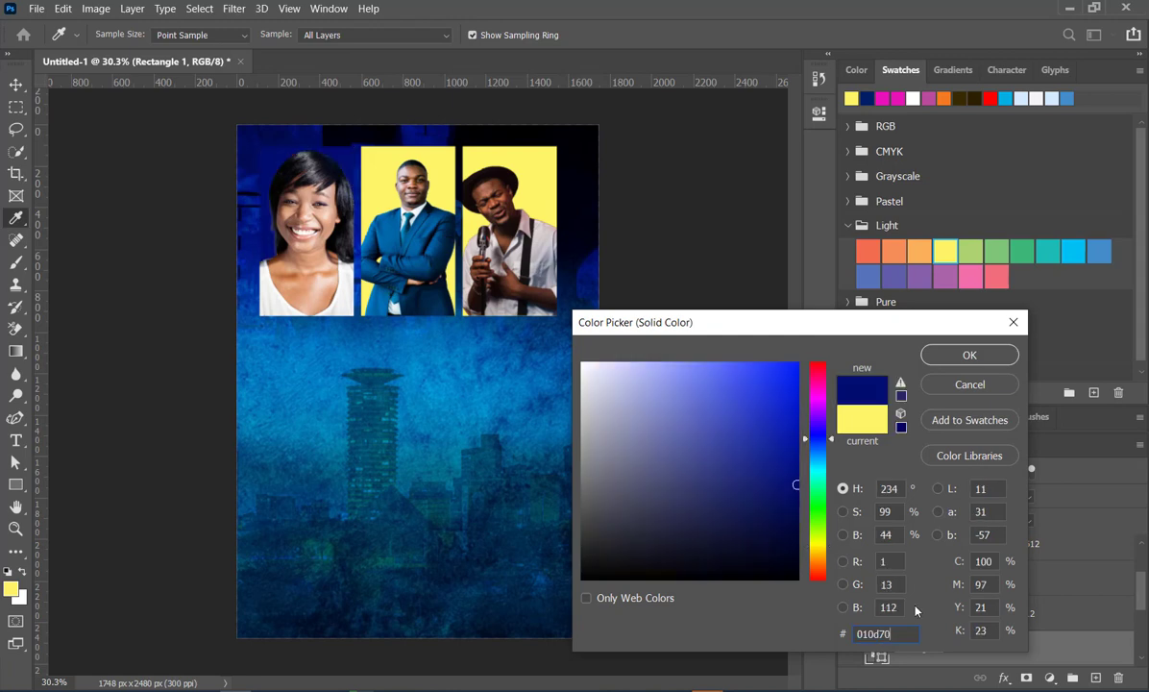
{"action": "left_click", "coordinate": [979, 354]}
- Set the fill colour of the middle rectangle, Rectangle 1 copy, to 010d70
{"action": "left_click", "coordinate": [455, 185]}
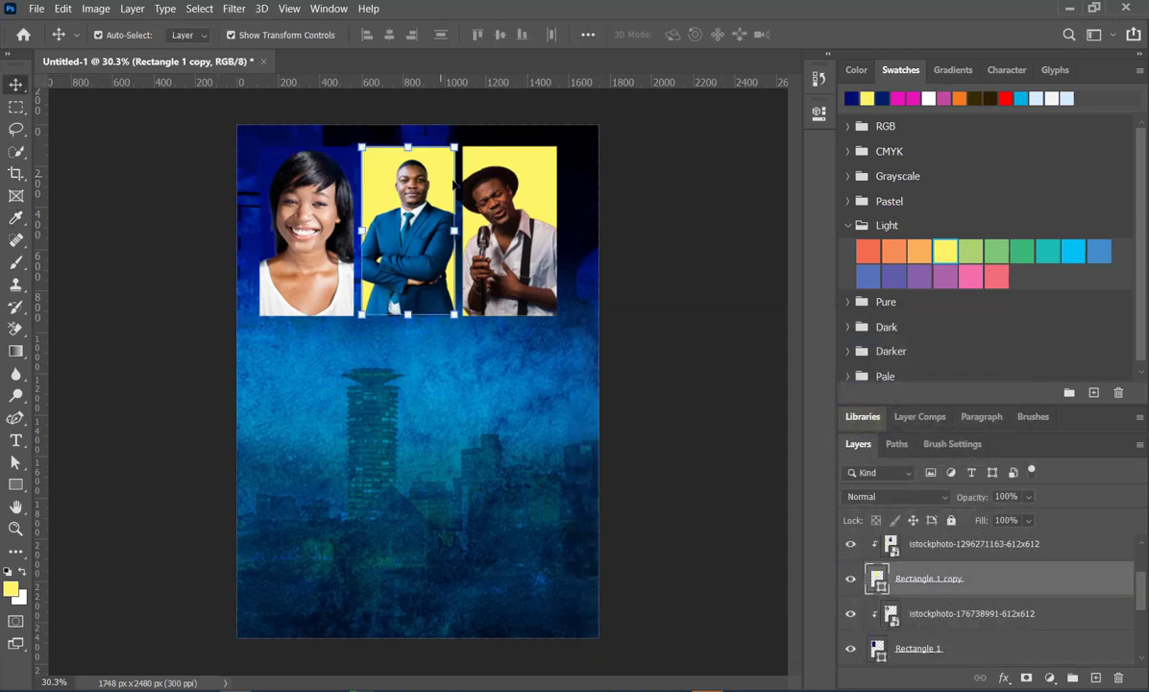
{"action": "double_click", "coordinate": [877, 579]}
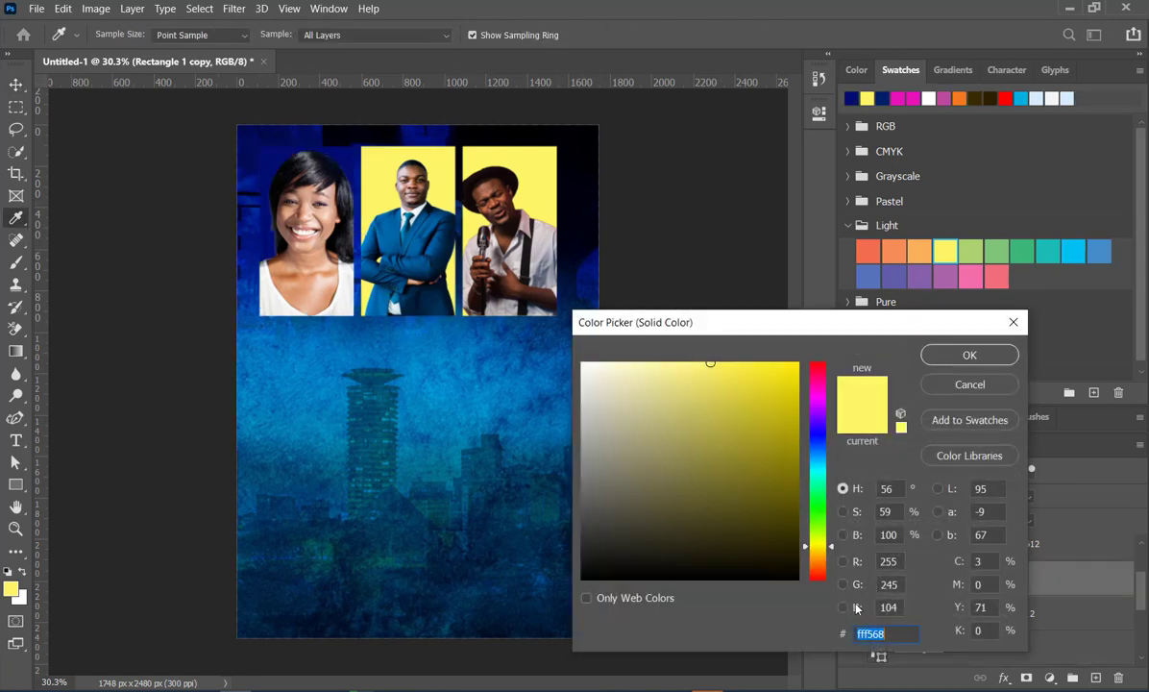
{"action": "type", "text": "010d70"}
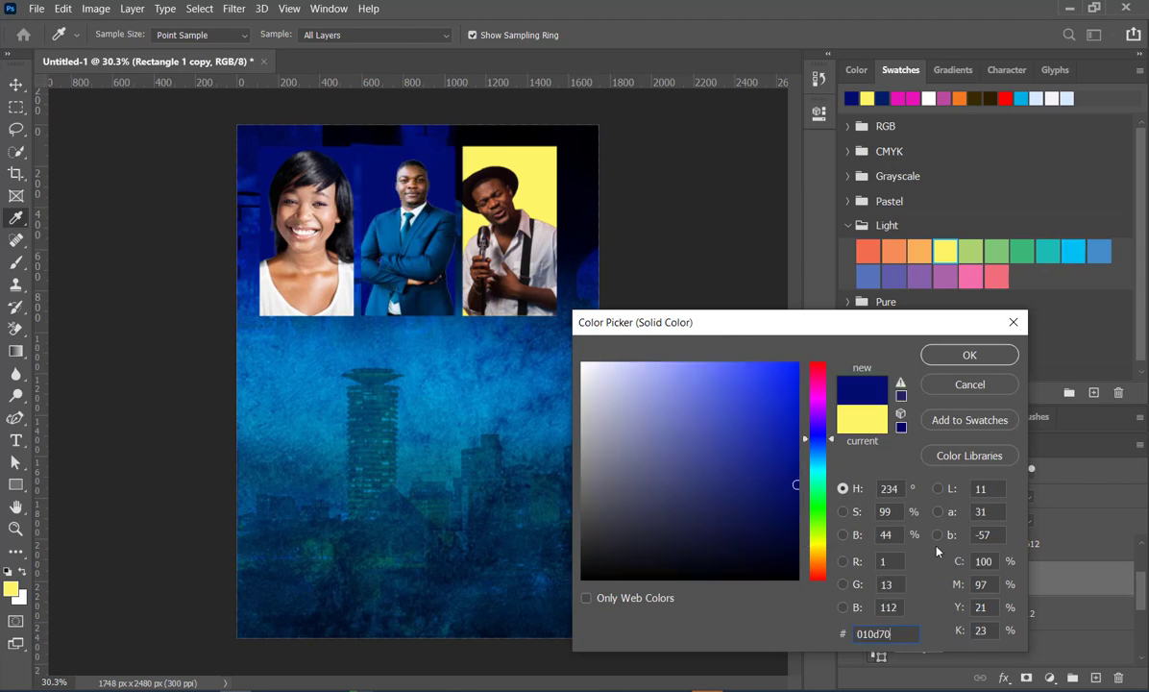
{"action": "left_click", "coordinate": [969, 353]}
- Fill the third rectangle behind the singer, Rectangle 1 copy 2, with 010d70 and deselect it
{"action": "left_click", "coordinate": [534, 263]}
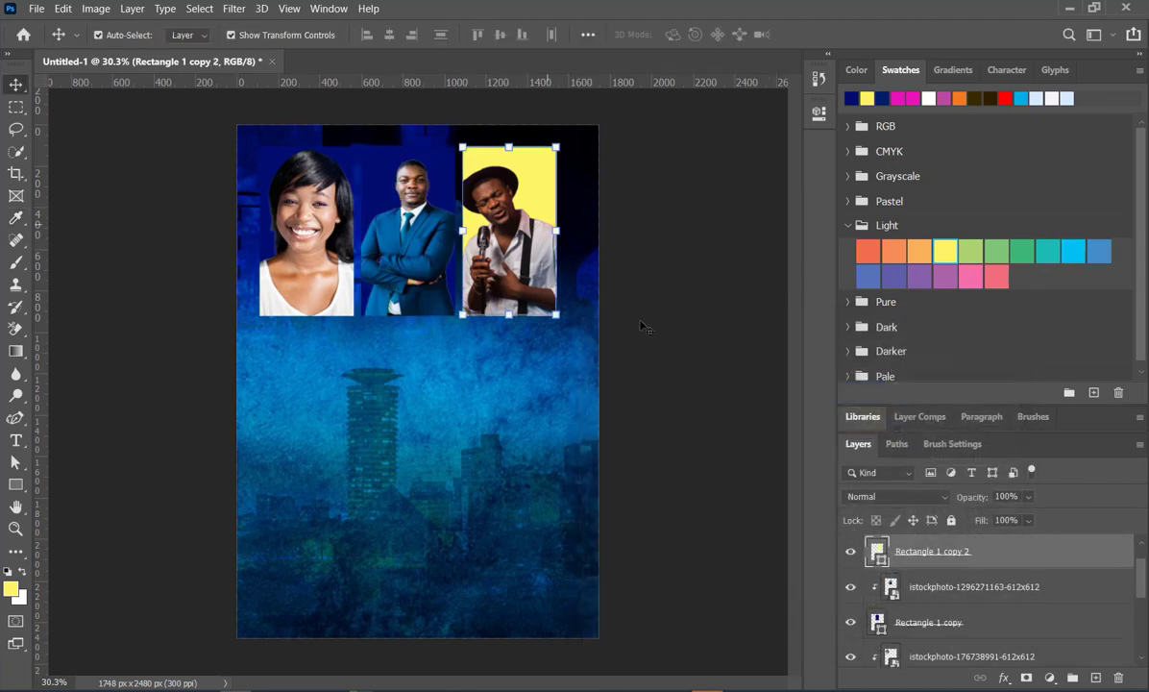
{"action": "double_click", "coordinate": [875, 550]}
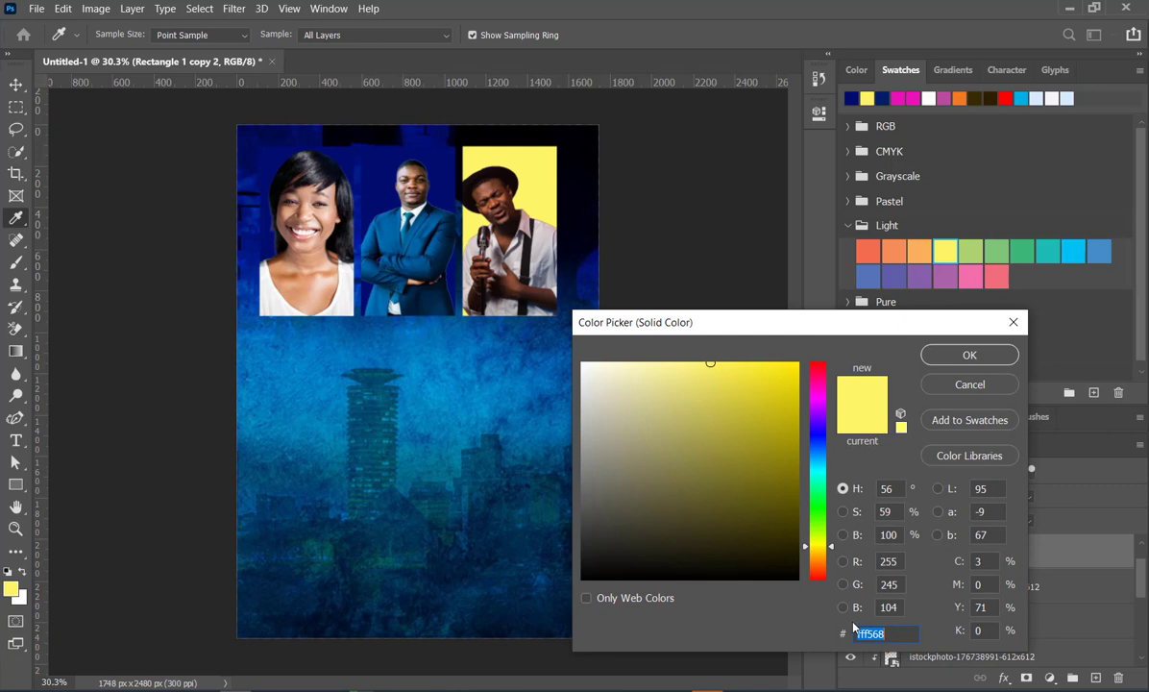
{"action": "type", "text": "010d70"}
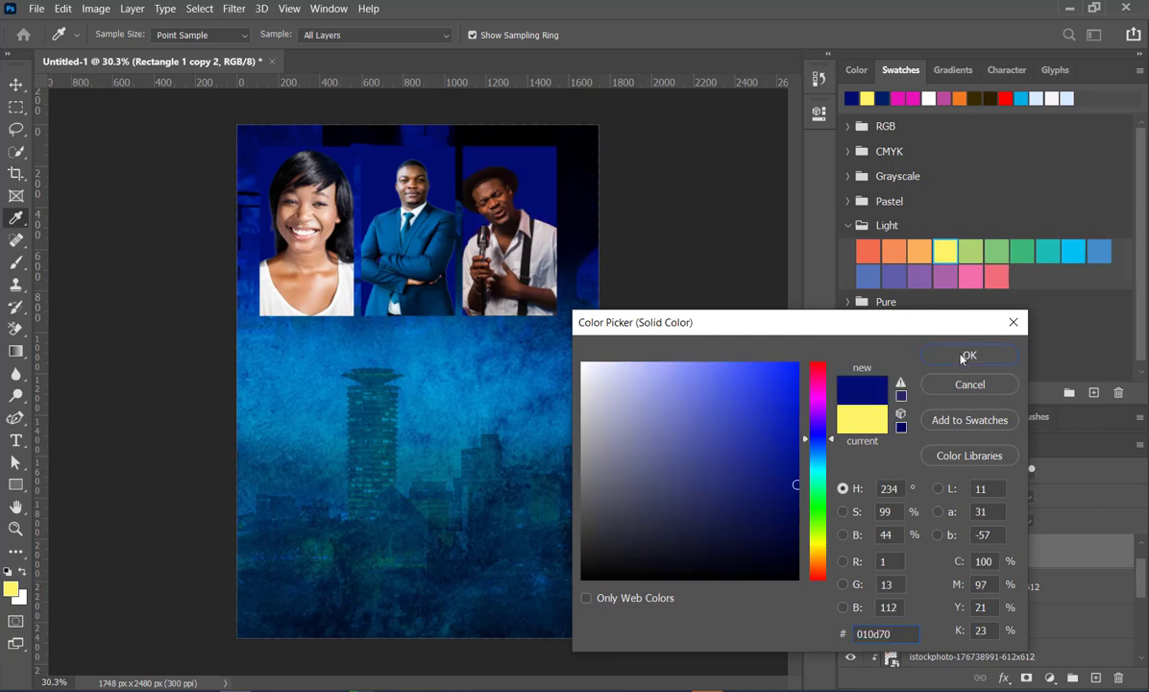
{"action": "left_click", "coordinate": [960, 353]}
{"action": "left_click", "coordinate": [672, 352]}
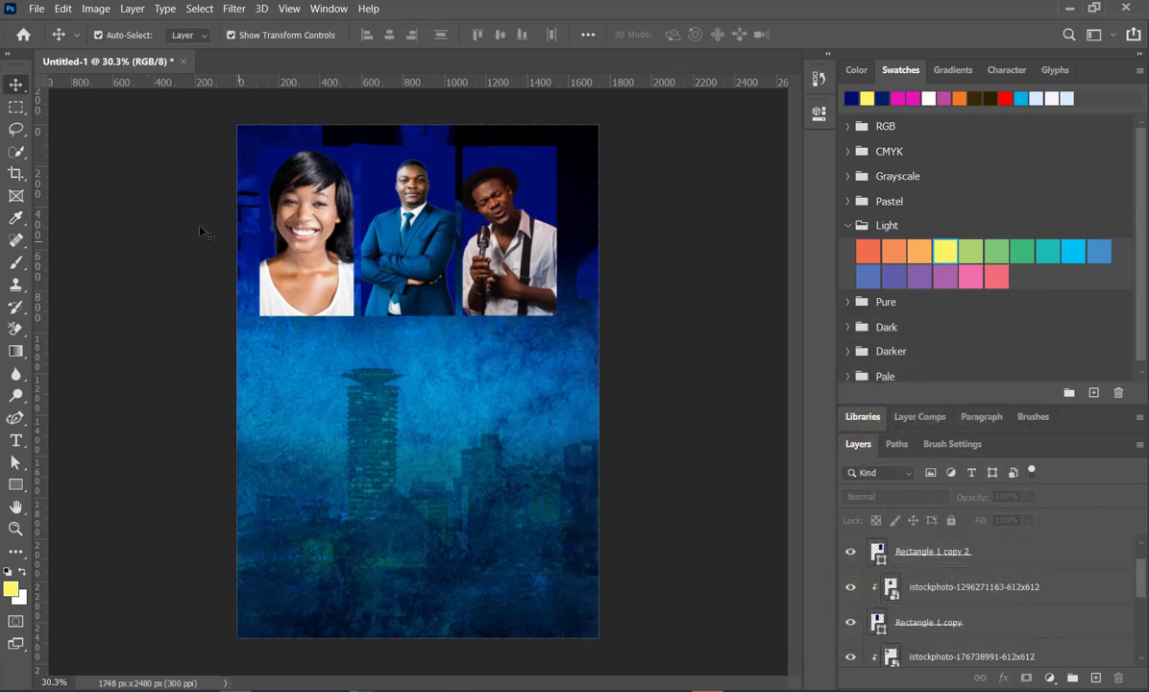
{"action": "left_click_drag", "start_coordinate": [200, 227], "coordinate": [566, 310]}
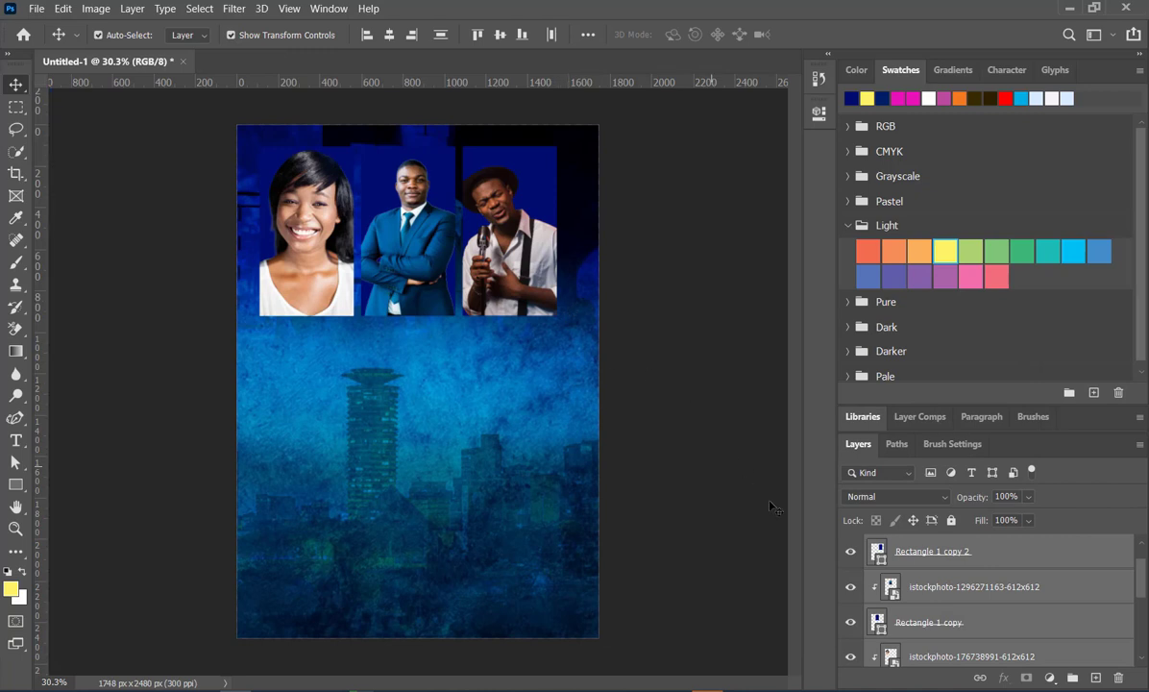
{"action": "left_click", "coordinate": [719, 467]}
{"action": "scroll", "coordinate": [990, 557], "scroll_direction": "up", "scroll_amount": 1}
{"action": "left_click", "coordinate": [990, 554]}
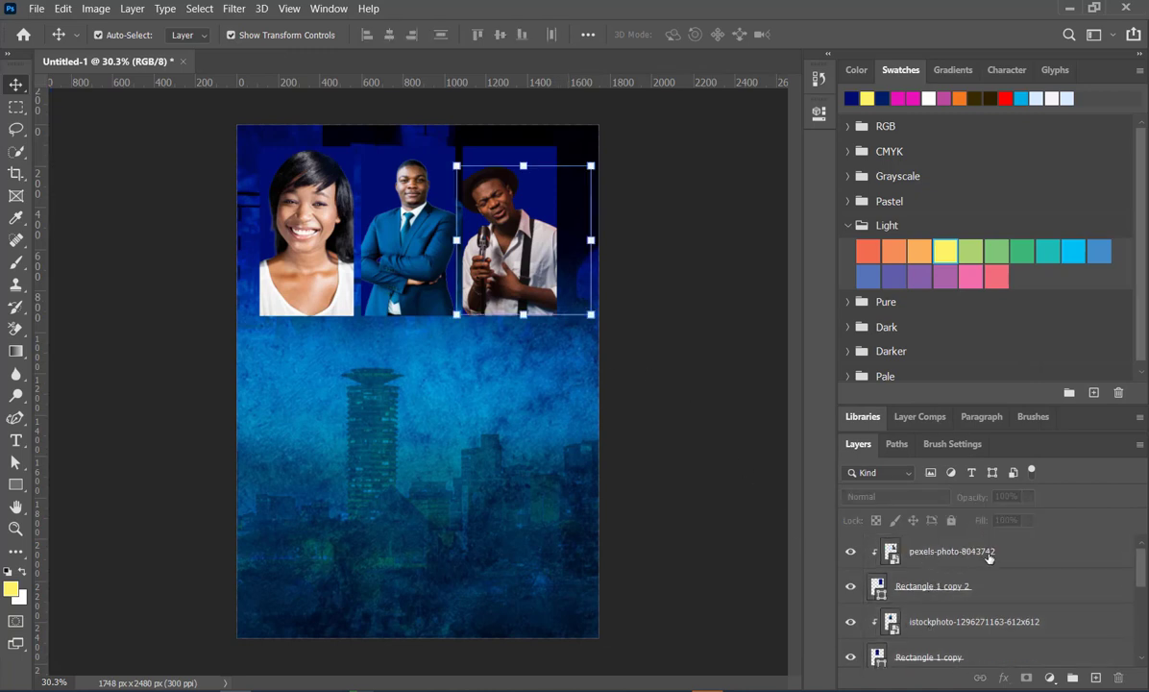
{"action": "scroll", "coordinate": [980, 572], "scroll_direction": "down", "scroll_amount": 5}
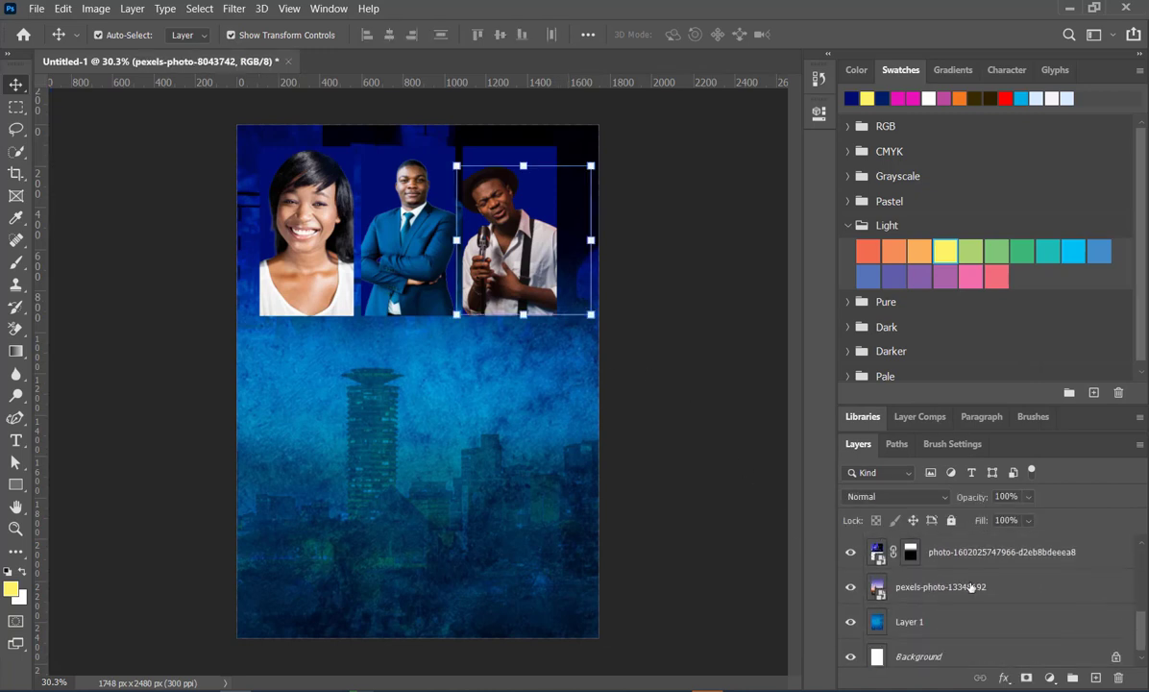
{"action": "scroll", "coordinate": [972, 587], "scroll_direction": "up", "scroll_amount": 1}
{"action": "left_click", "coordinate": [661, 326]}
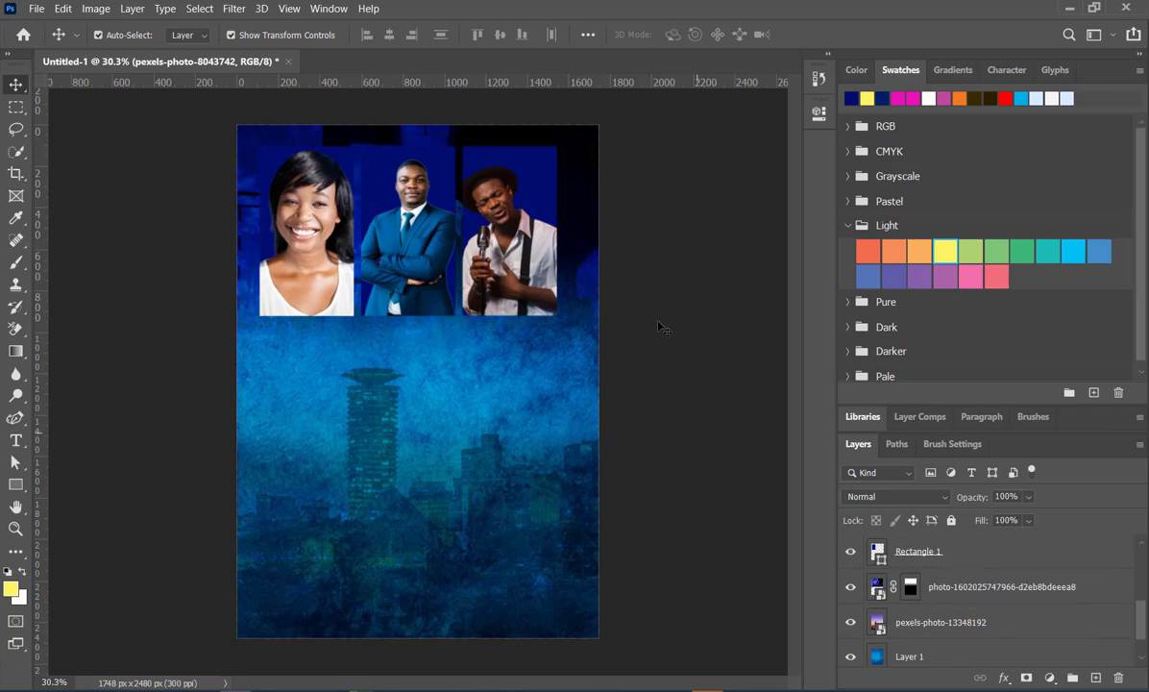
{"action": "left_click", "coordinate": [590, 161]}
{"action": "left_click_drag", "start_coordinate": [552, 146], "coordinate": [572, 282]}
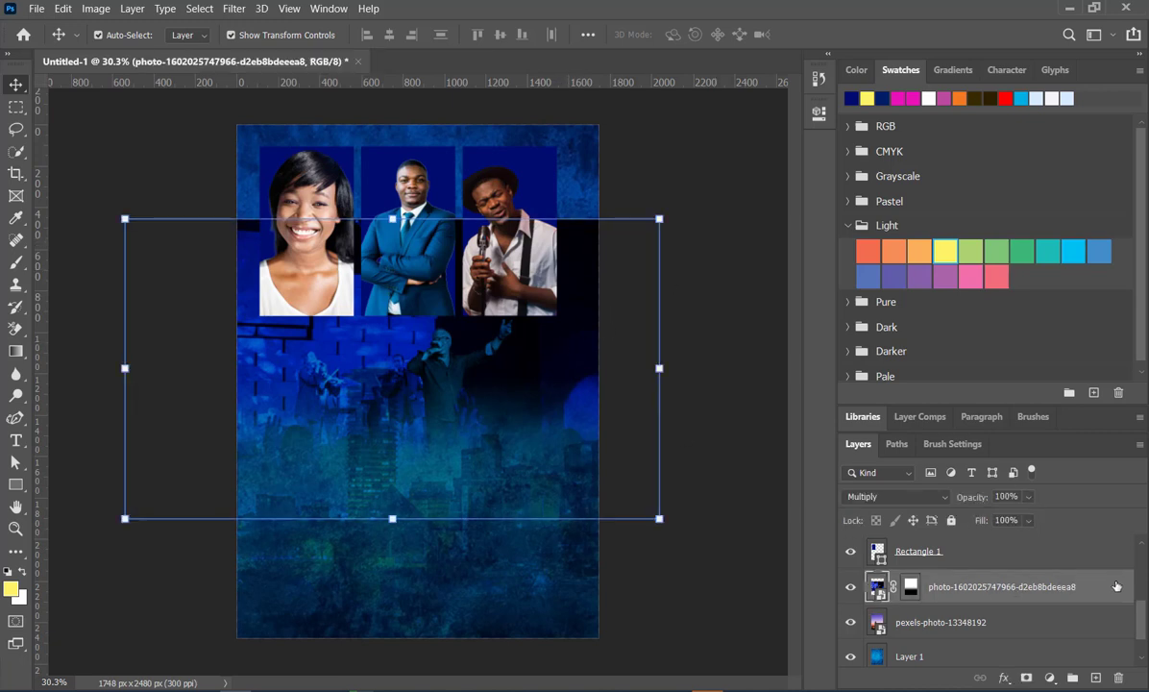
{"action": "right_click", "coordinate": [1047, 584]}
{"action": "left_click", "coordinate": [951, 184]}
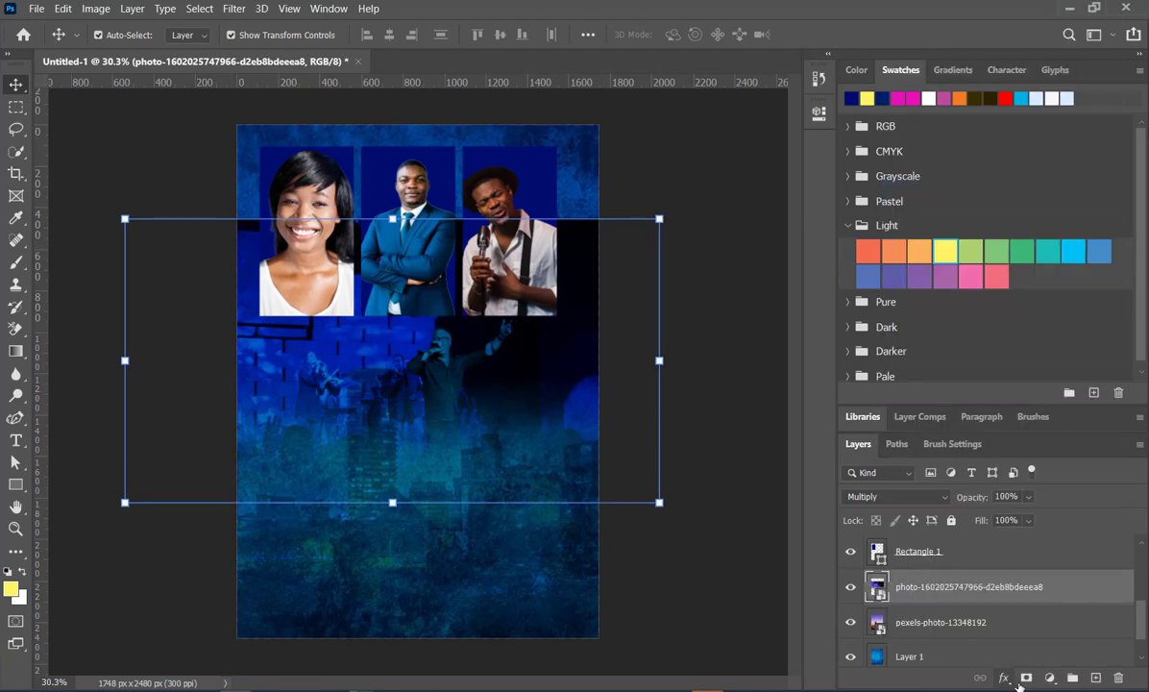
- Add a new layer mask to the worship photo and fade out its upper edge with vertical black-to-transparent gradients
{"action": "left_click", "coordinate": [1026, 677]}
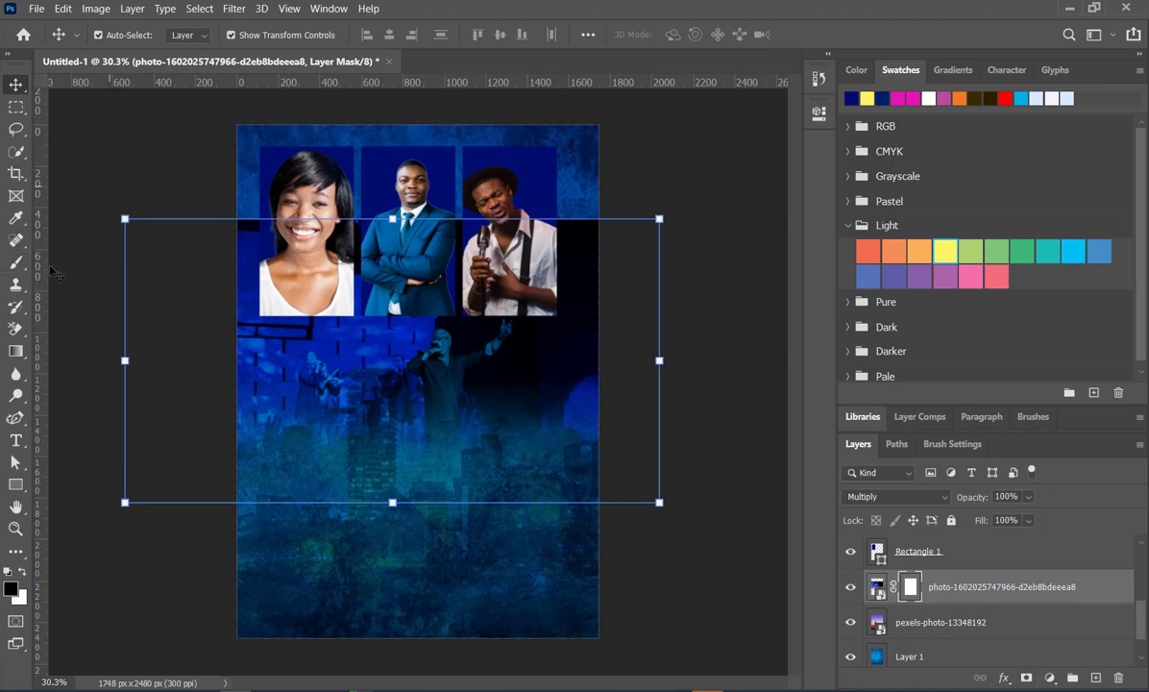
{"action": "left_click", "coordinate": [16, 351]}
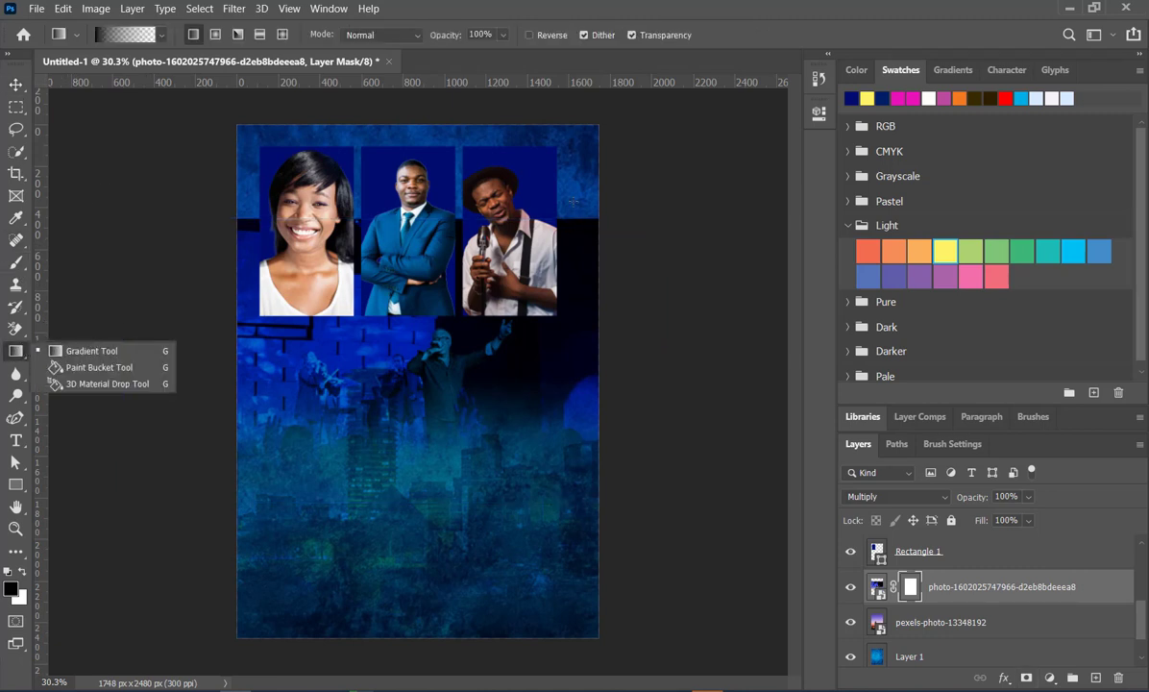
{"action": "left_click_drag", "start_coordinate": [573, 201], "coordinate": [574, 293]}
{"action": "left_click_drag", "start_coordinate": [570, 221], "coordinate": [565, 305]}
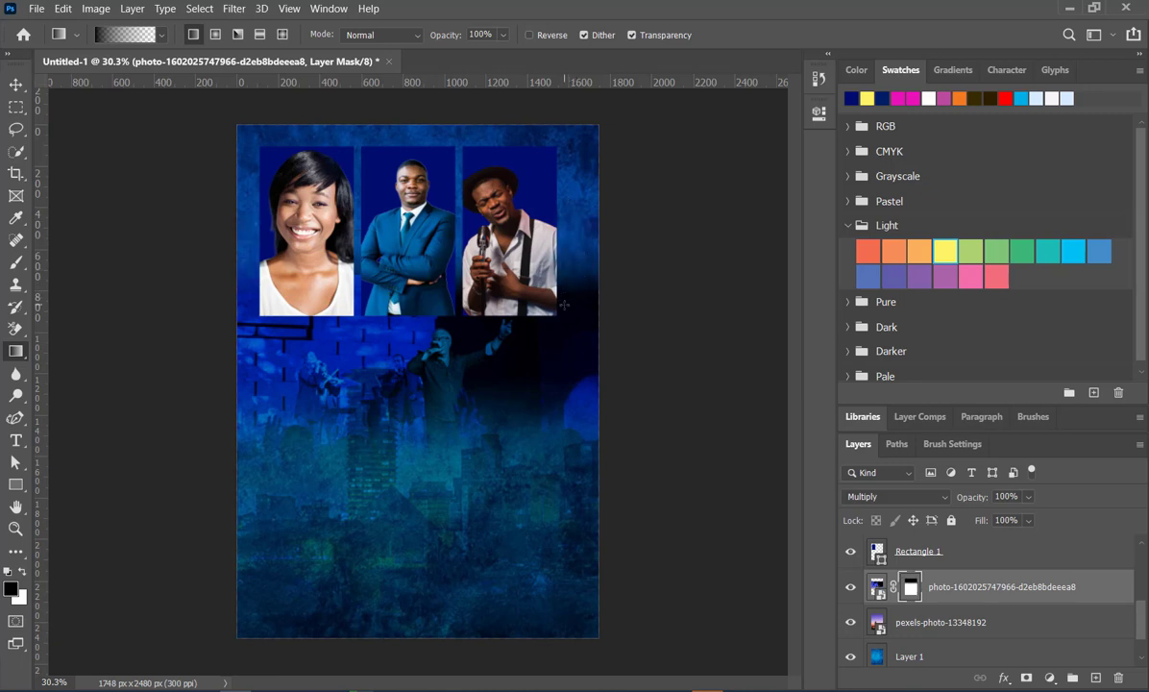
{"action": "key", "text": "v"}
{"action": "left_click", "coordinate": [103, 180]}
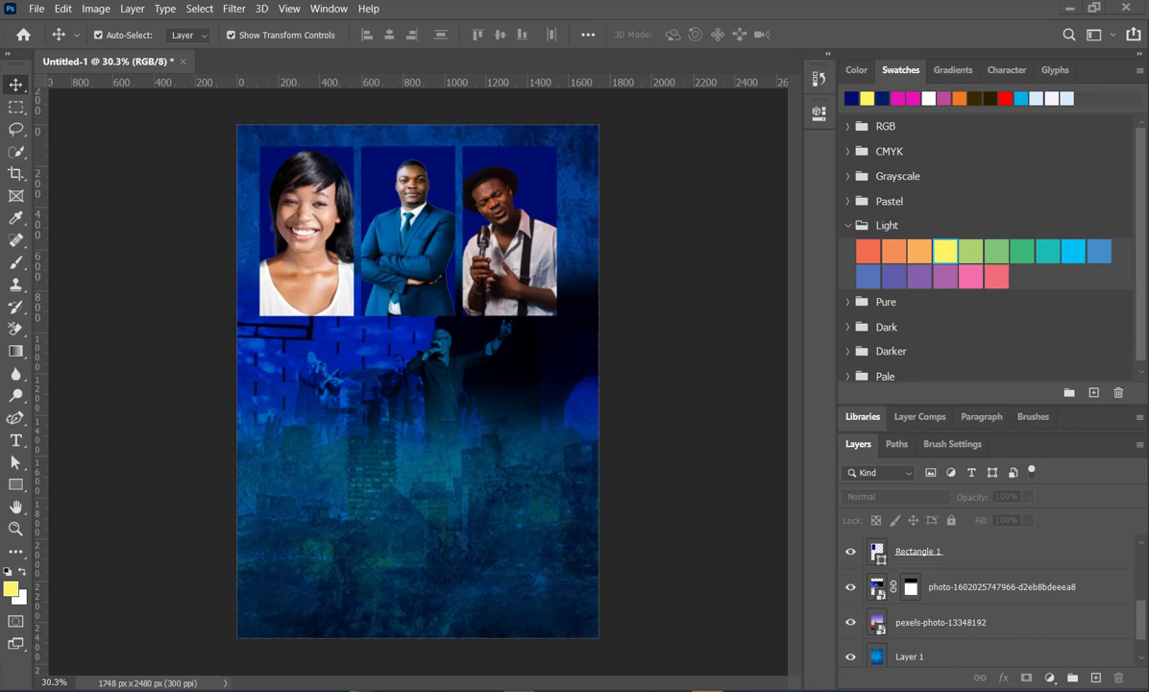
- Place the pngegg cloud image as an embedded object, scaled to 14.62%, over the lower part of the first portrait
{"action": "left_click", "coordinate": [36, 8]}
{"action": "left_click", "coordinate": [108, 340]}
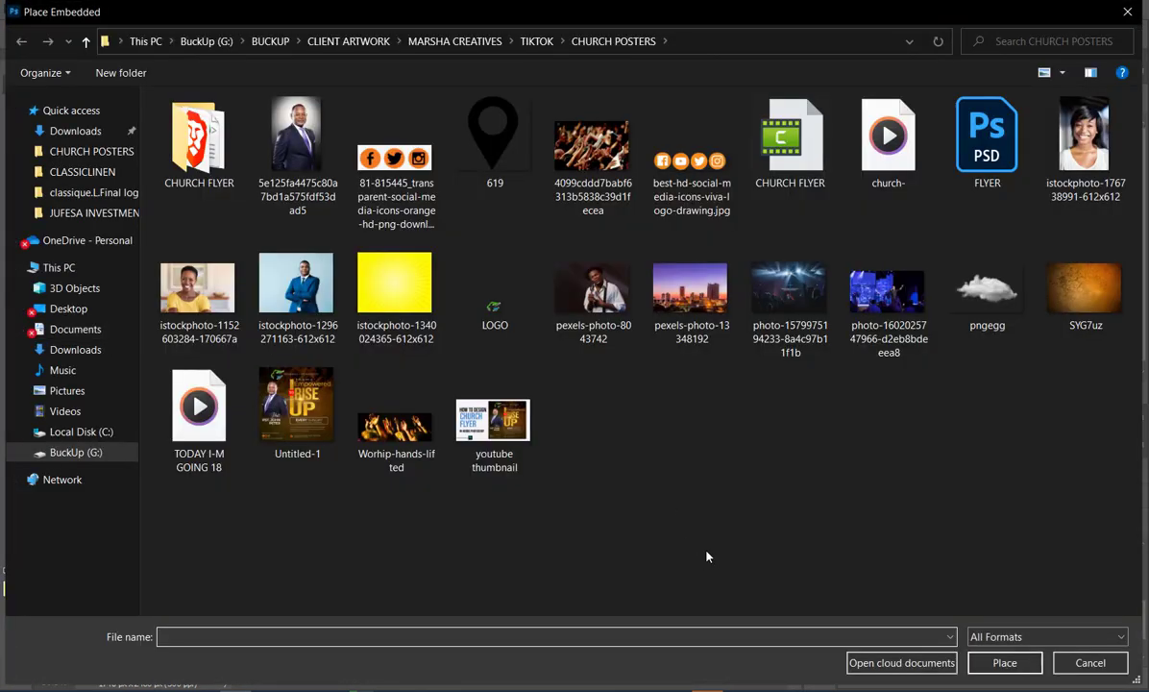
{"action": "double_click", "coordinate": [951, 283]}
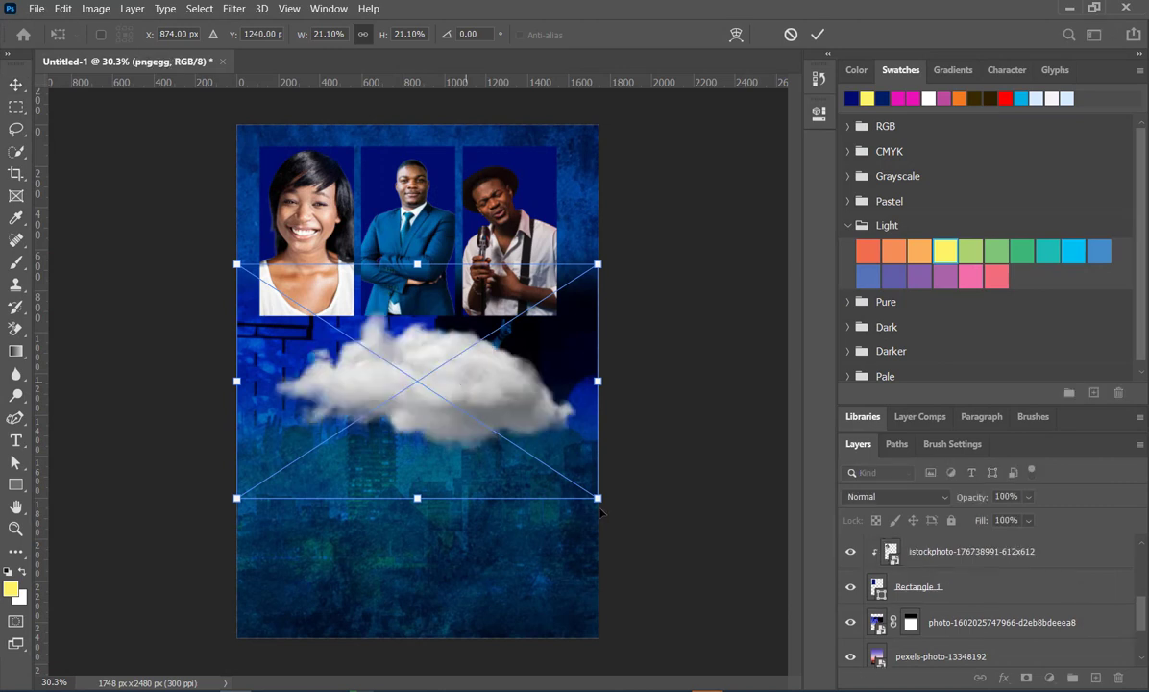
{"action": "left_click_drag", "start_coordinate": [597, 499], "coordinate": [487, 426]}
{"action": "left_click_drag", "start_coordinate": [403, 363], "coordinate": [355, 315]}
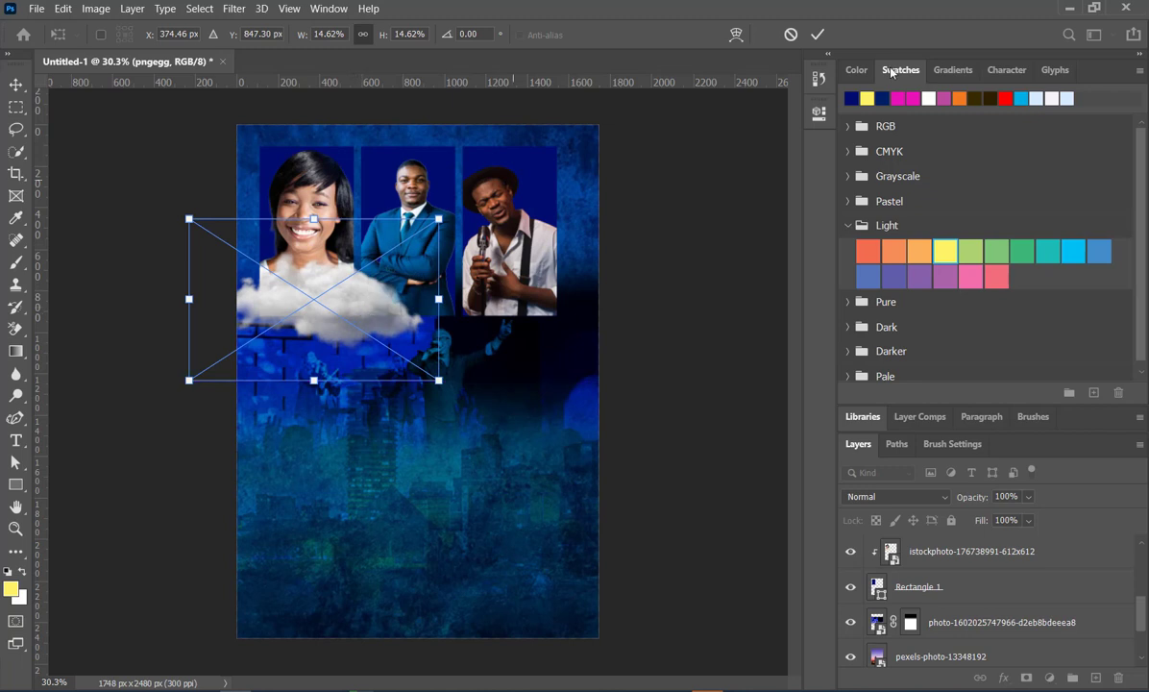
{"action": "key", "text": "Return"}
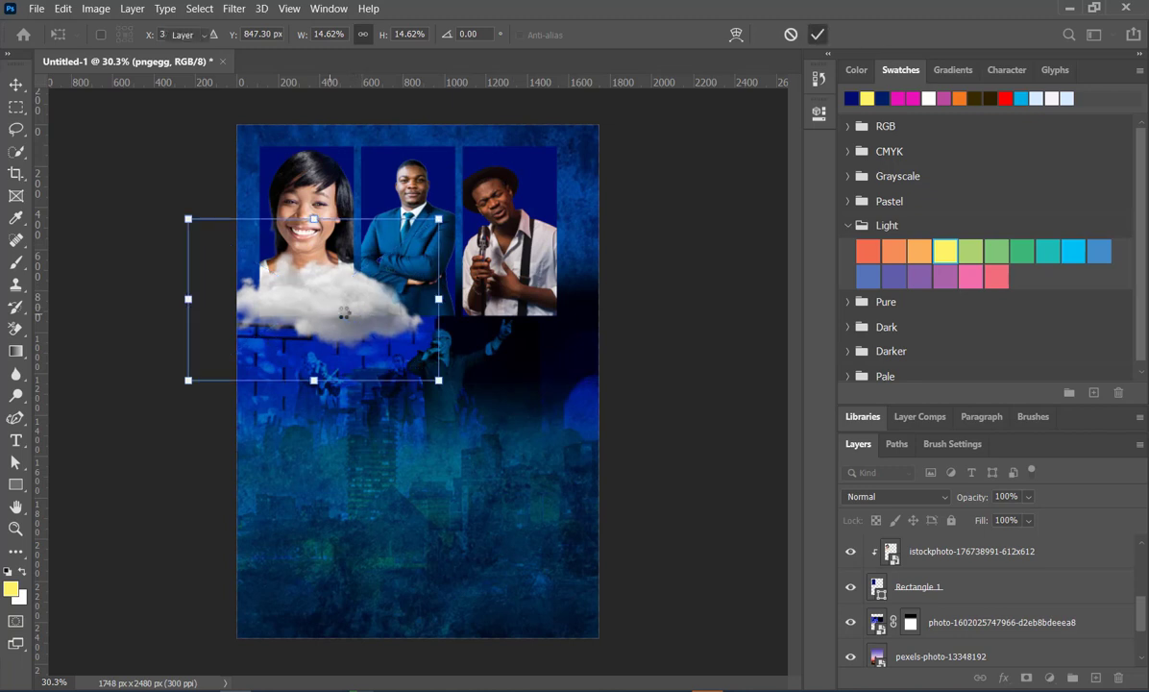
- Duplicate the cloud twice to form a band across the page width and merge the three cloud layers into one
{"action": "left_click_drag", "start_coordinate": [329, 314], "coordinate": [561, 315]}
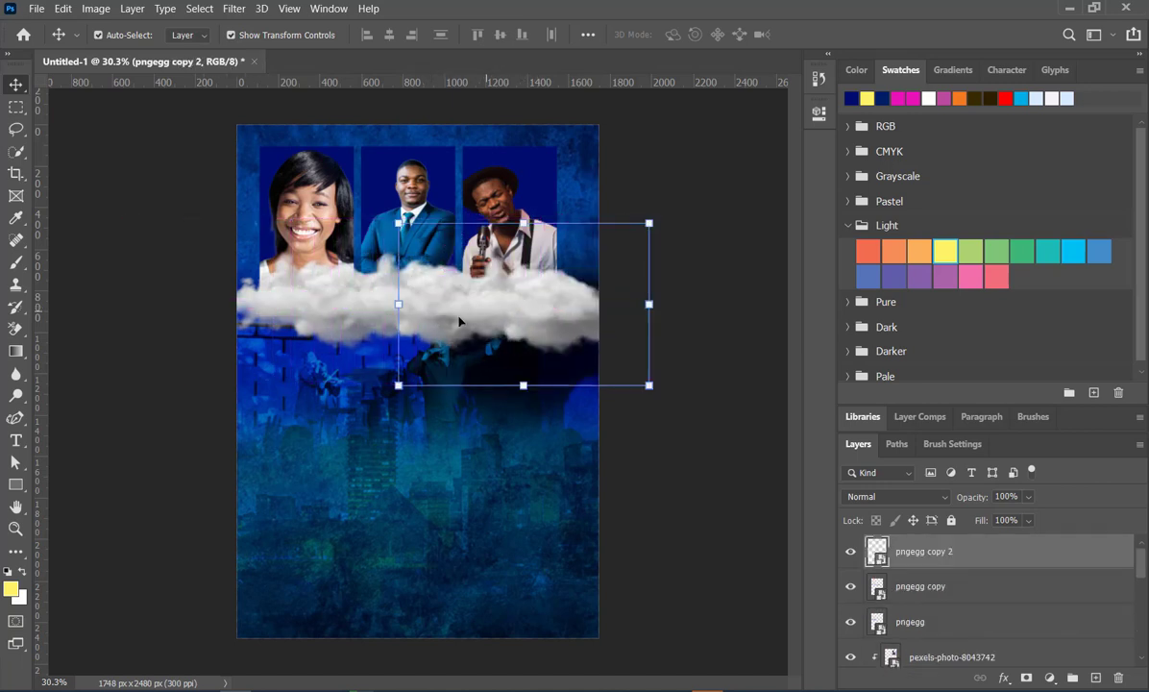
{"action": "left_click", "coordinate": [378, 308], "text": "shift"}
{"action": "left_click", "coordinate": [264, 304], "text": "shift"}
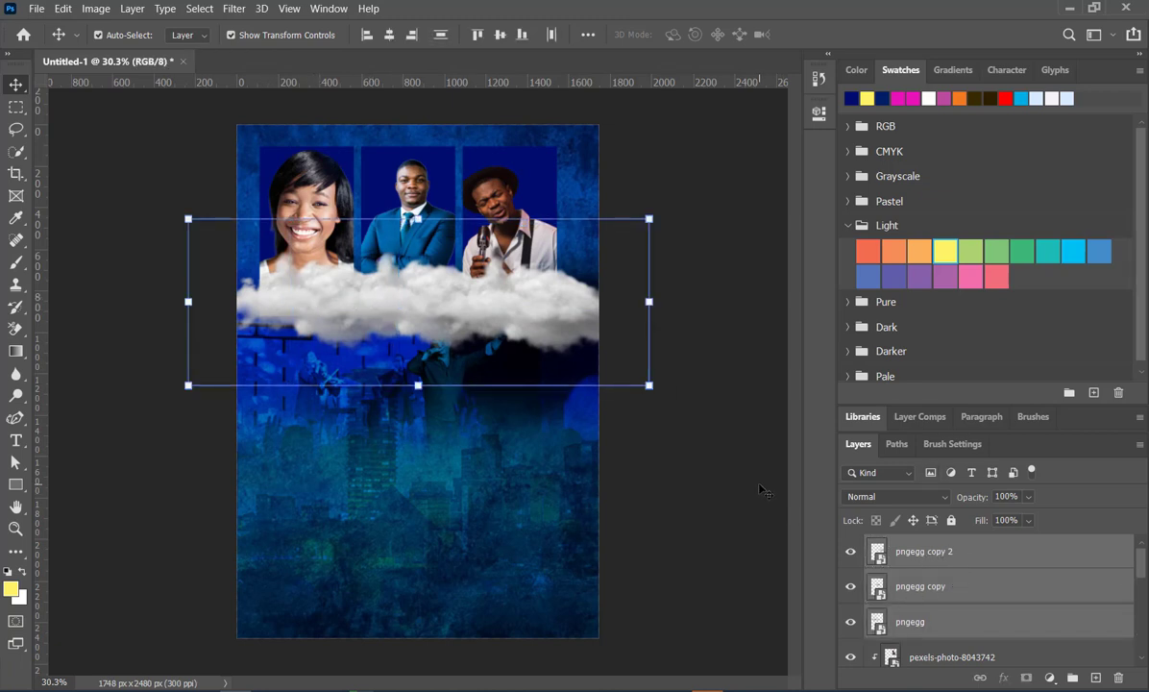
{"action": "key", "text": "ctrl+e"}
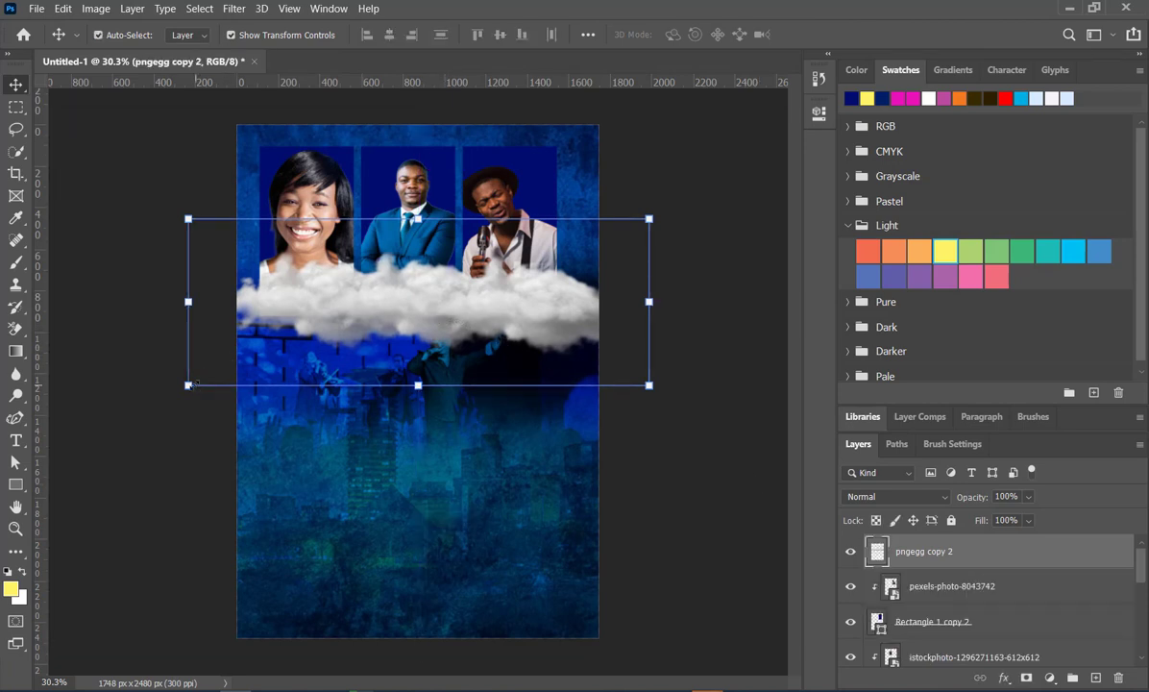
- Enlarge the merged cloud band to 115.61%, position it over the portraits' lower edges, and select the Rectangle 1 copy 2 shape
{"action": "left_click_drag", "start_coordinate": [190, 385], "coordinate": [116, 410]}
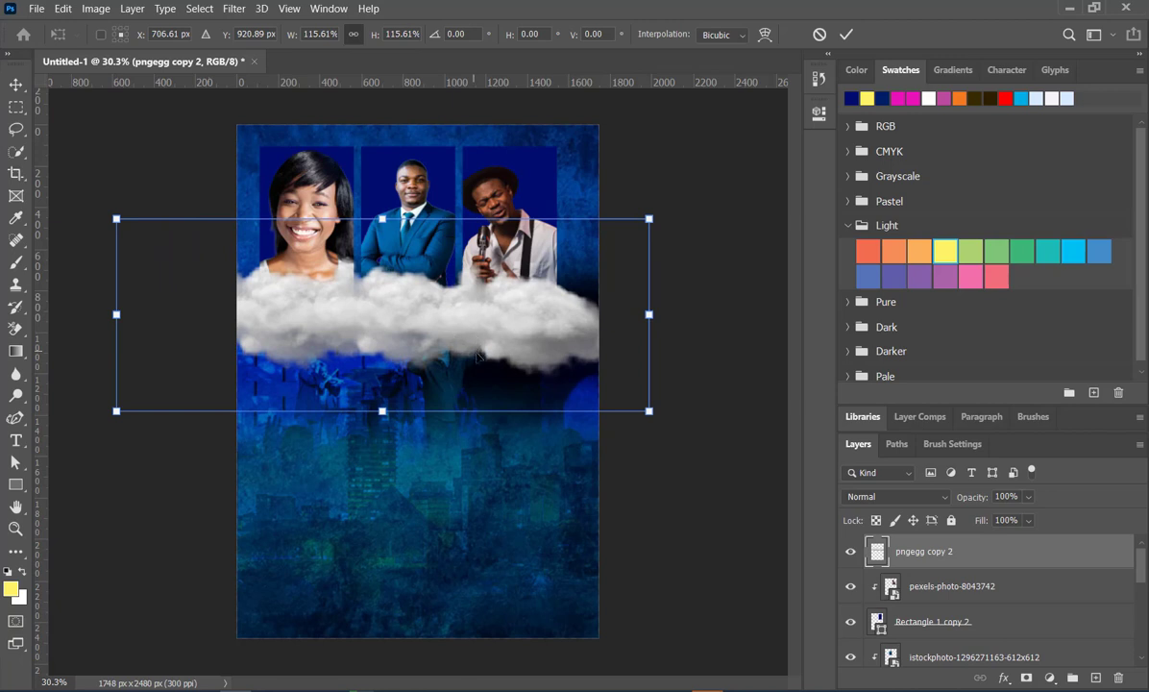
{"action": "left_click_drag", "start_coordinate": [696, 255], "coordinate": [855, 33]}
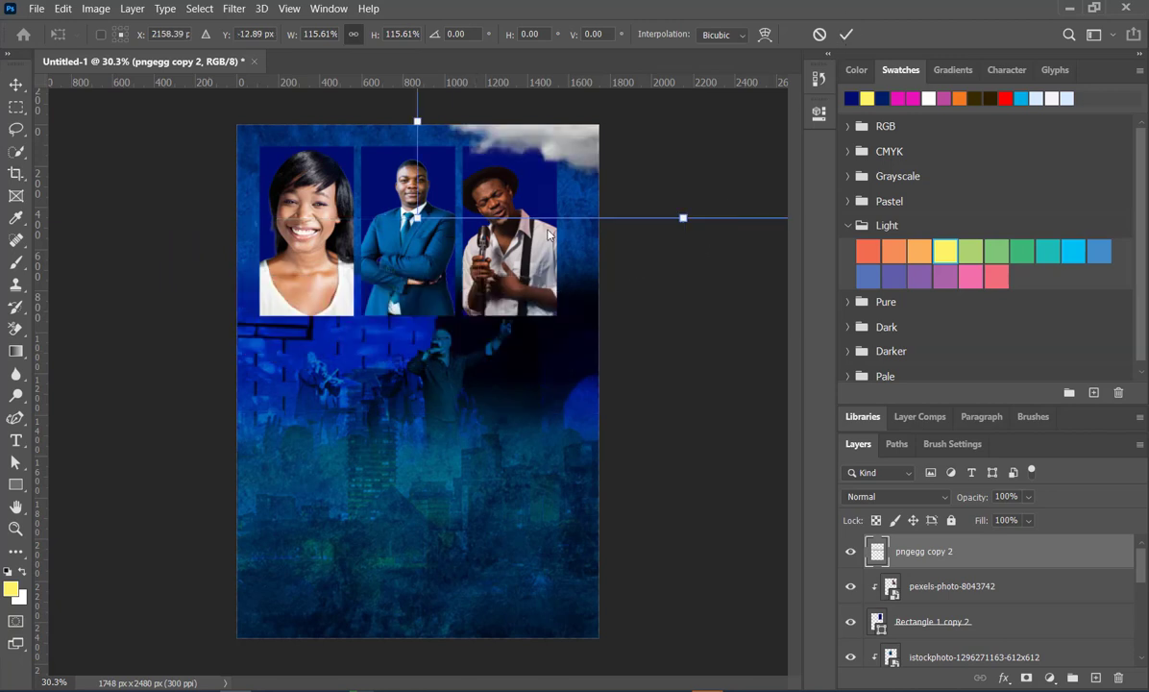
{"action": "left_click_drag", "start_coordinate": [565, 169], "coordinate": [292, 365]}
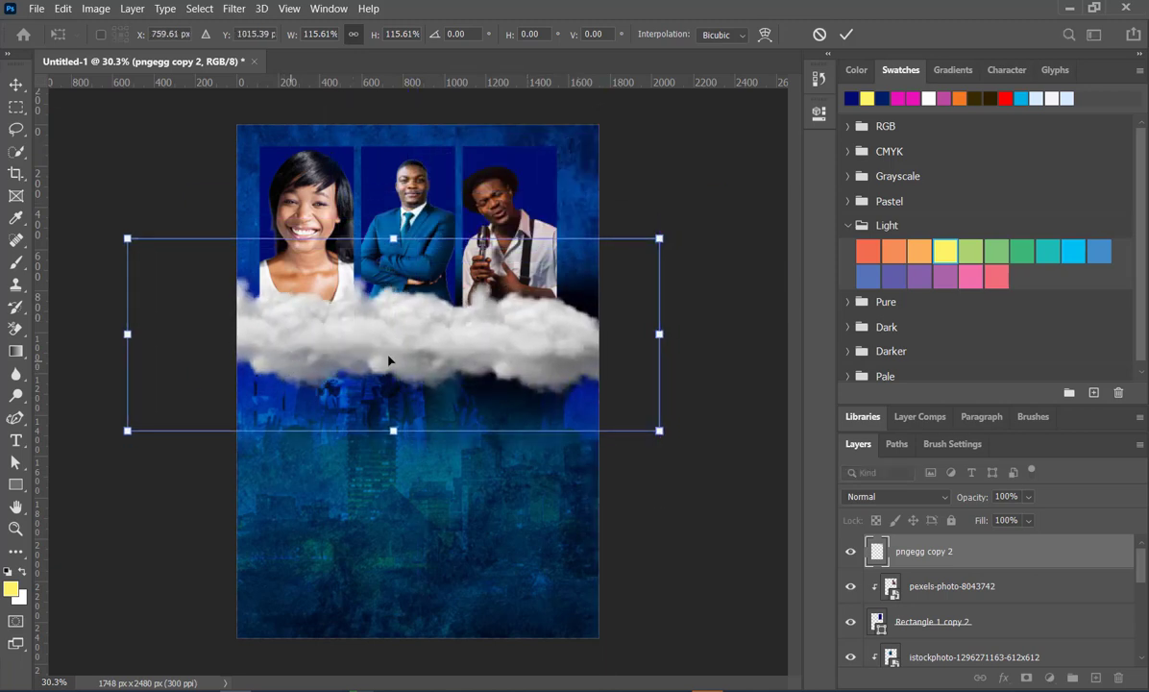
{"action": "left_click", "coordinate": [847, 34]}
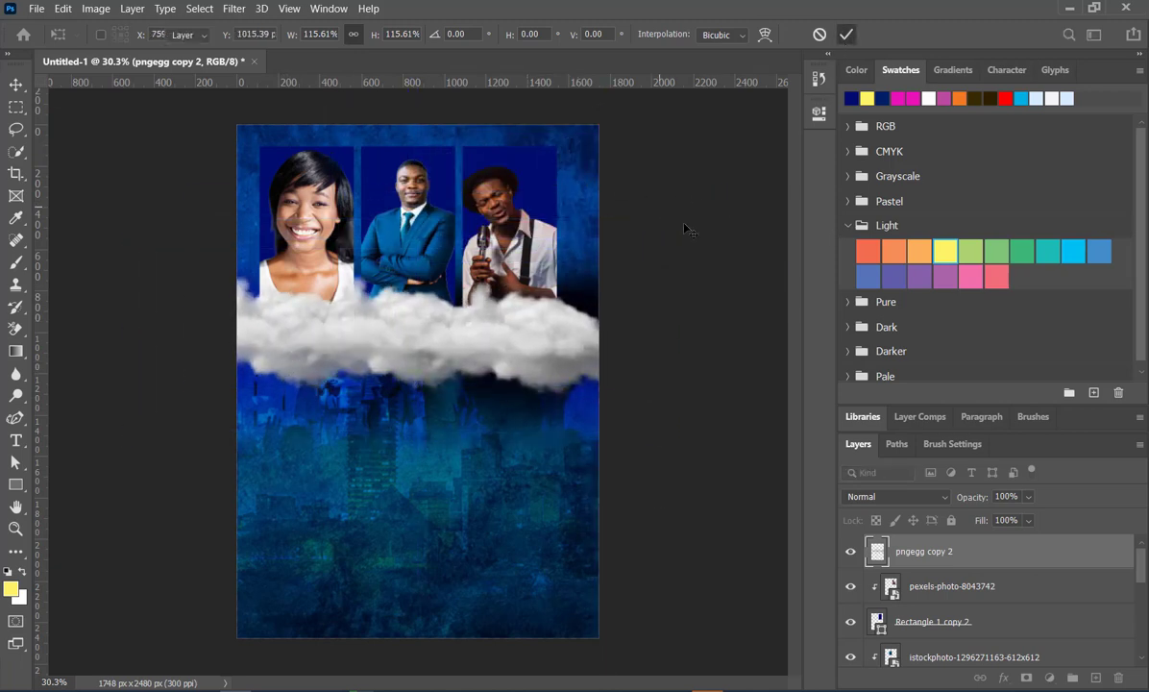
{"action": "left_click", "coordinate": [541, 180]}
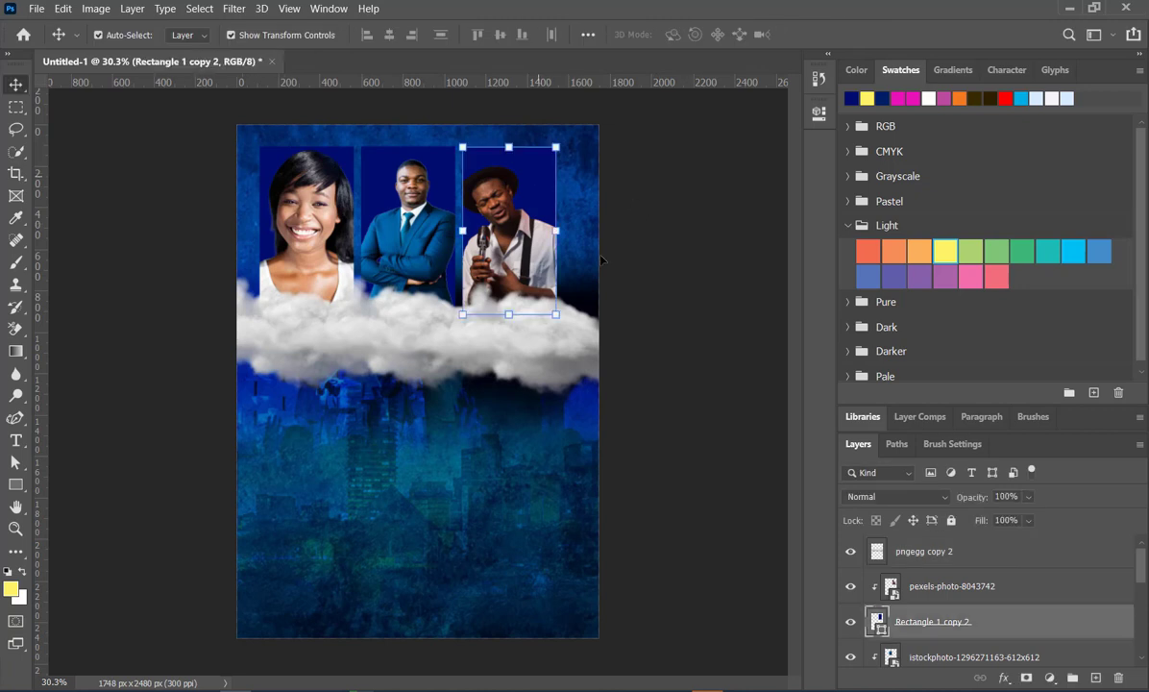
- Hide and reshow the Rectangle 1 copy 2 shape to check which portrait it frames, leaving no layer selected
{"action": "left_click", "coordinate": [849, 623]}
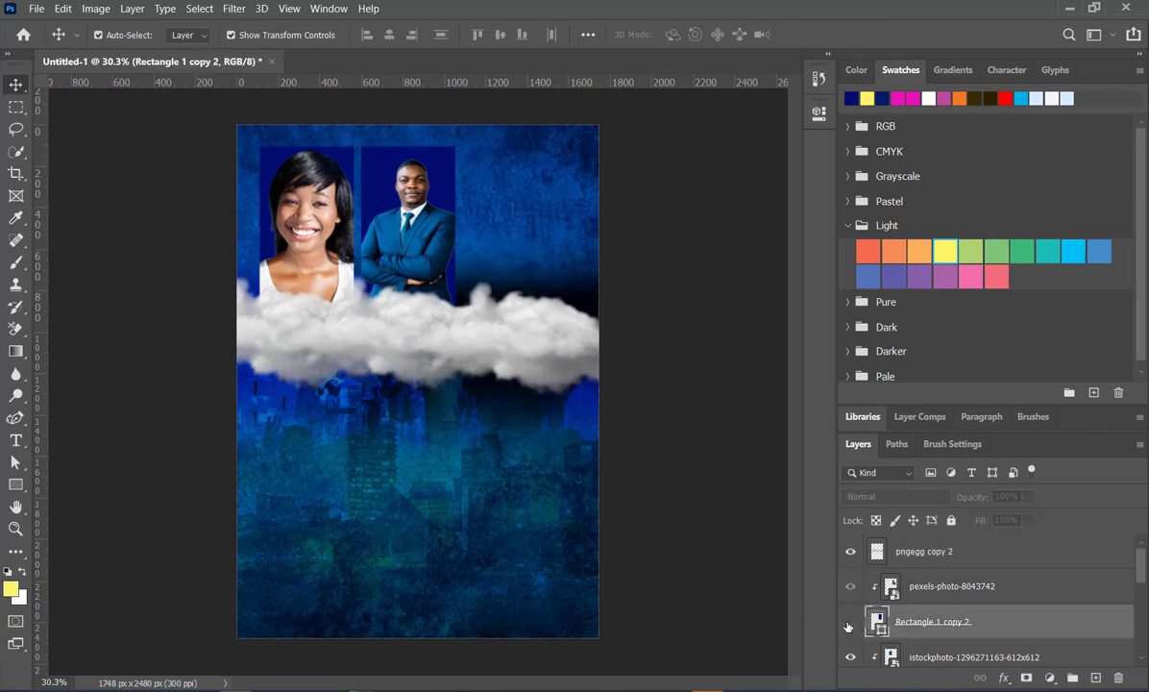
{"action": "left_click", "coordinate": [848, 623]}
{"action": "left_click", "coordinate": [726, 480]}
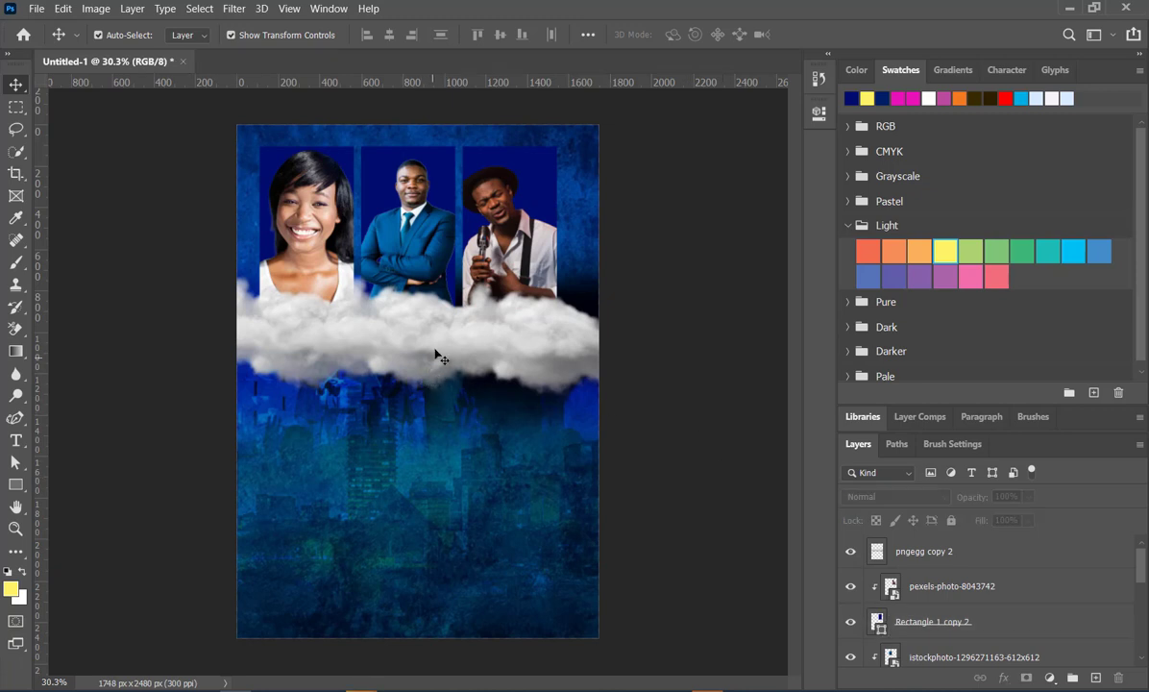
- Shift the merged cloud band slightly upward over the lower edges of the three portraits
{"action": "left_click_drag", "start_coordinate": [435, 356], "coordinate": [423, 341]}
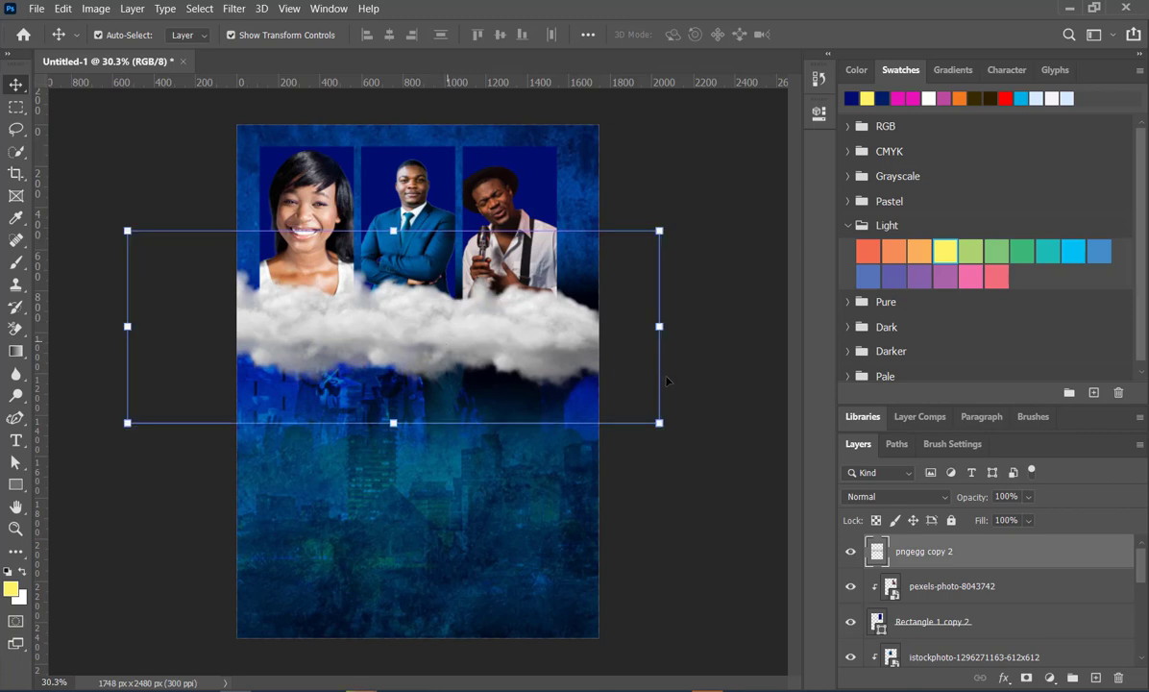
{"action": "left_click", "coordinate": [735, 413]}
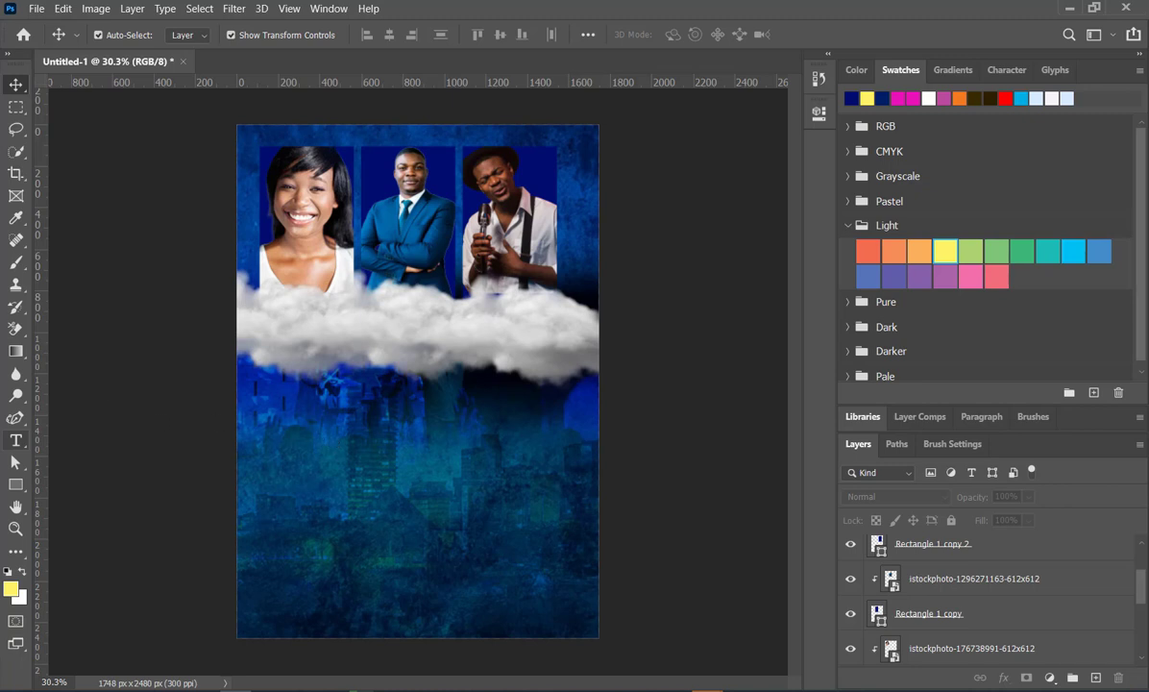
- Add the horizontal text WORSHIP in Bebas Neue Regular, 36 pt, below the cloud band
{"action": "left_click", "coordinate": [15, 441]}
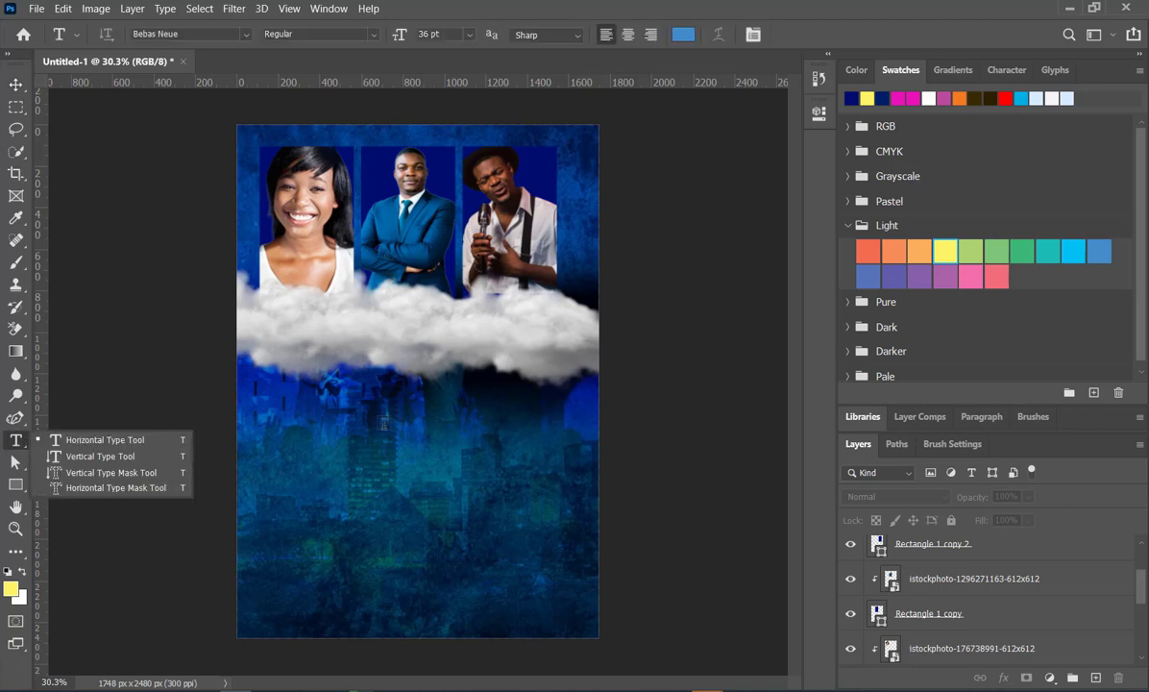
{"action": "left_click", "coordinate": [383, 424]}
{"action": "left_click", "coordinate": [384, 424]}
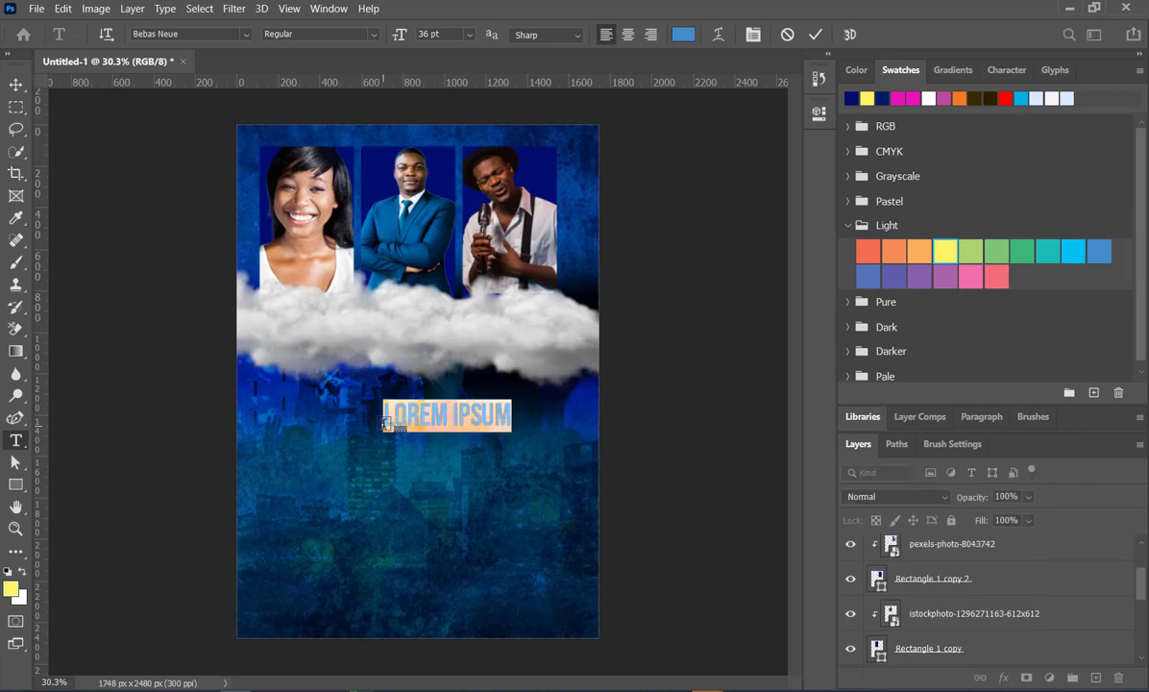
{"action": "type", "text": "WO"}
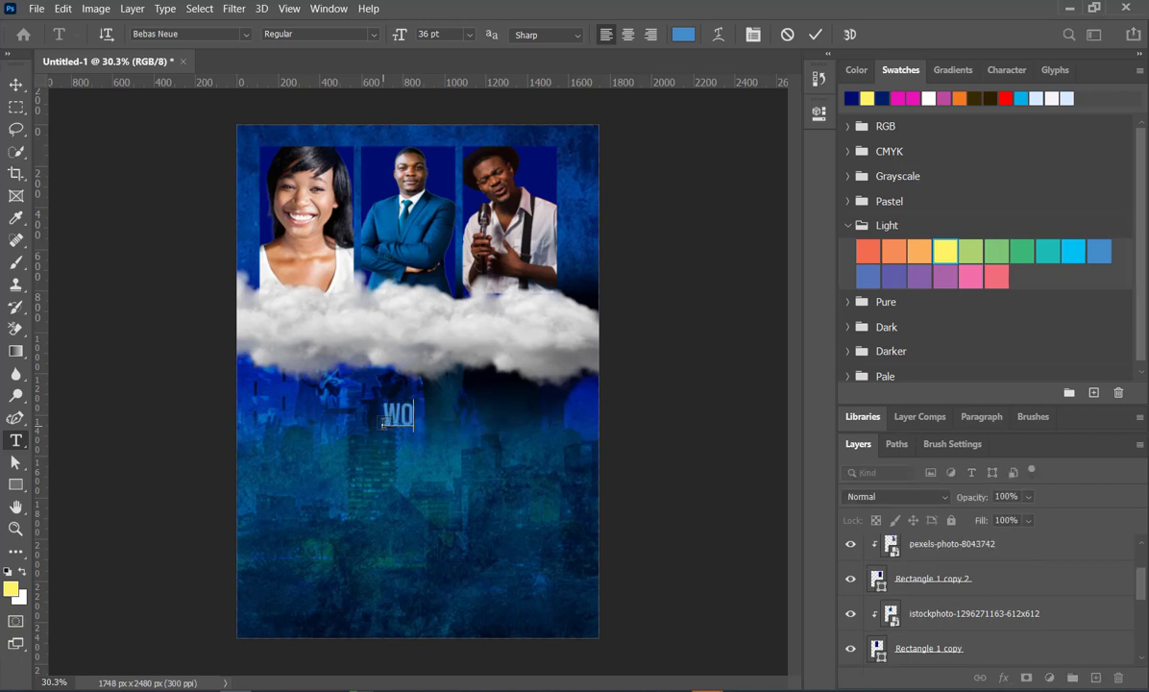
{"action": "type", "text": "RSHIP"}
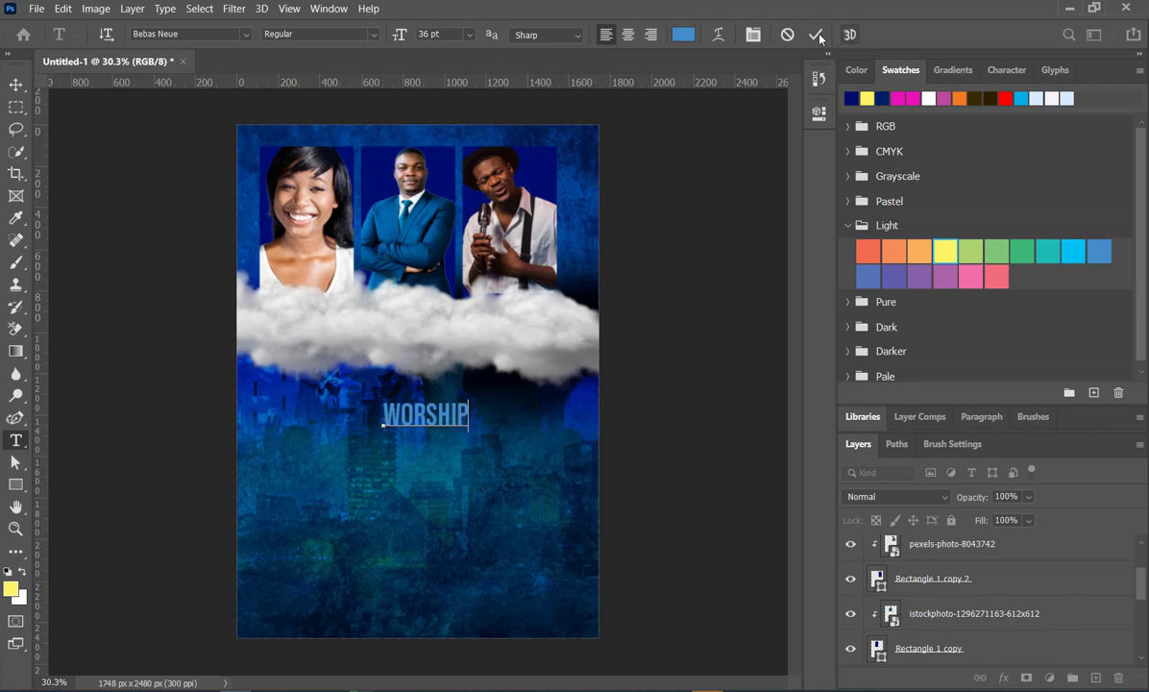
{"action": "left_click", "coordinate": [383, 436]}
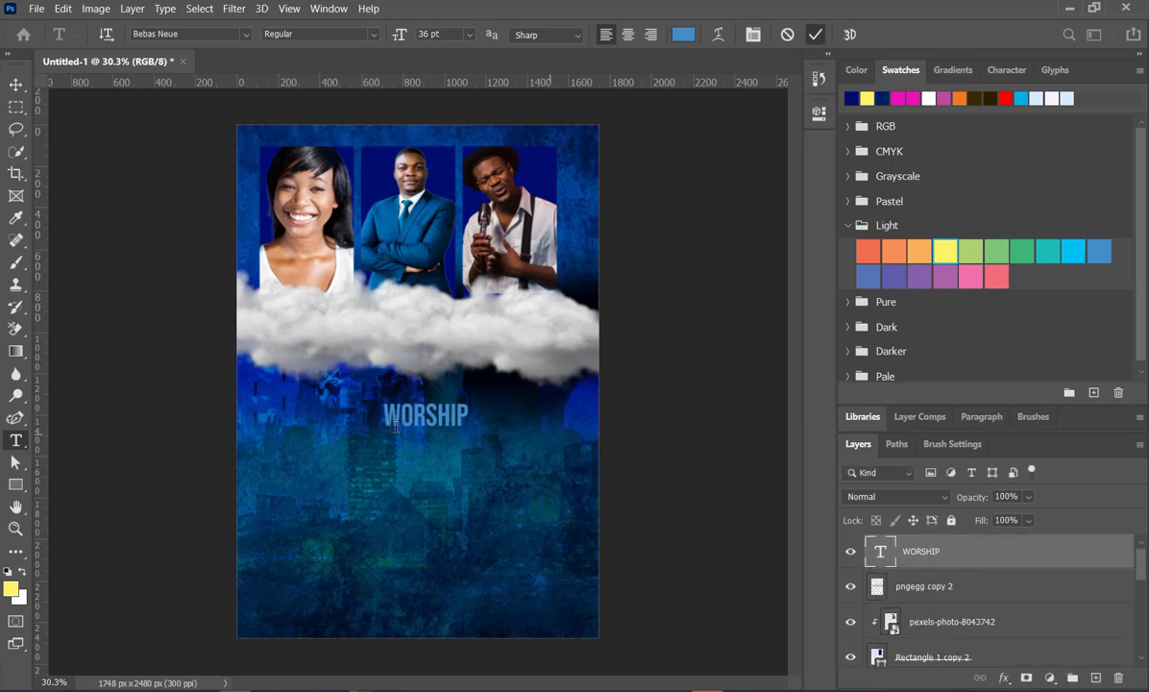
{"action": "left_click", "coordinate": [815, 36]}
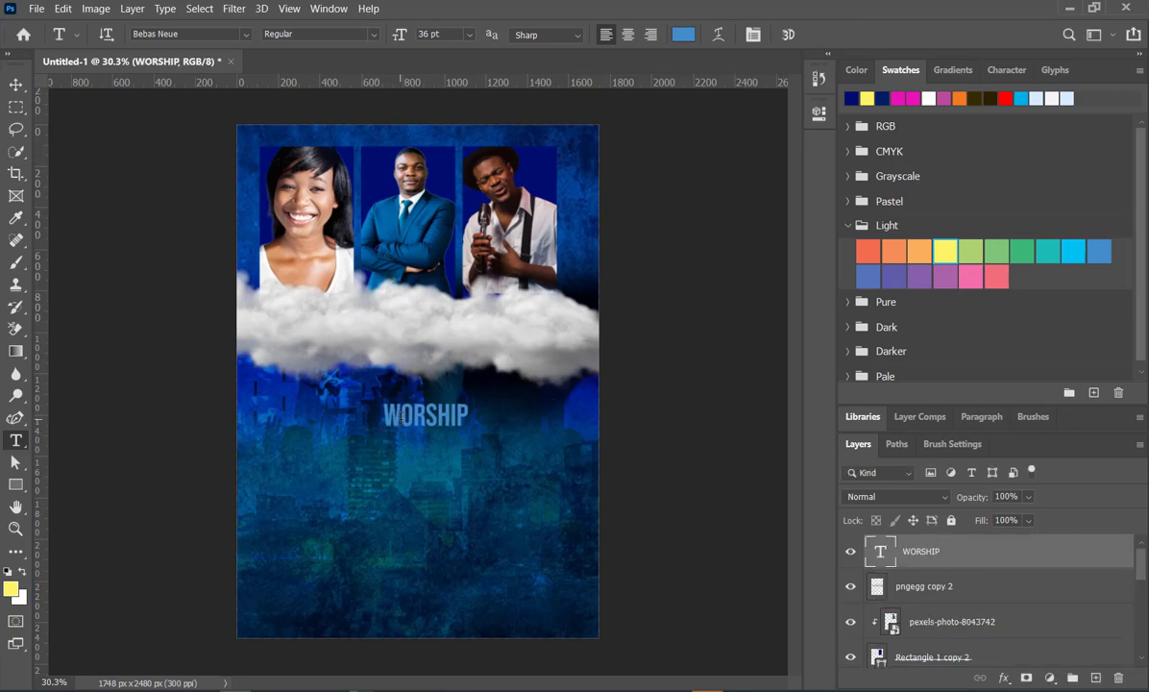
- Enlarge the WORSHIP text to span the width of the three portraits and place it over the clouds' lower half
{"action": "key", "text": "v"}
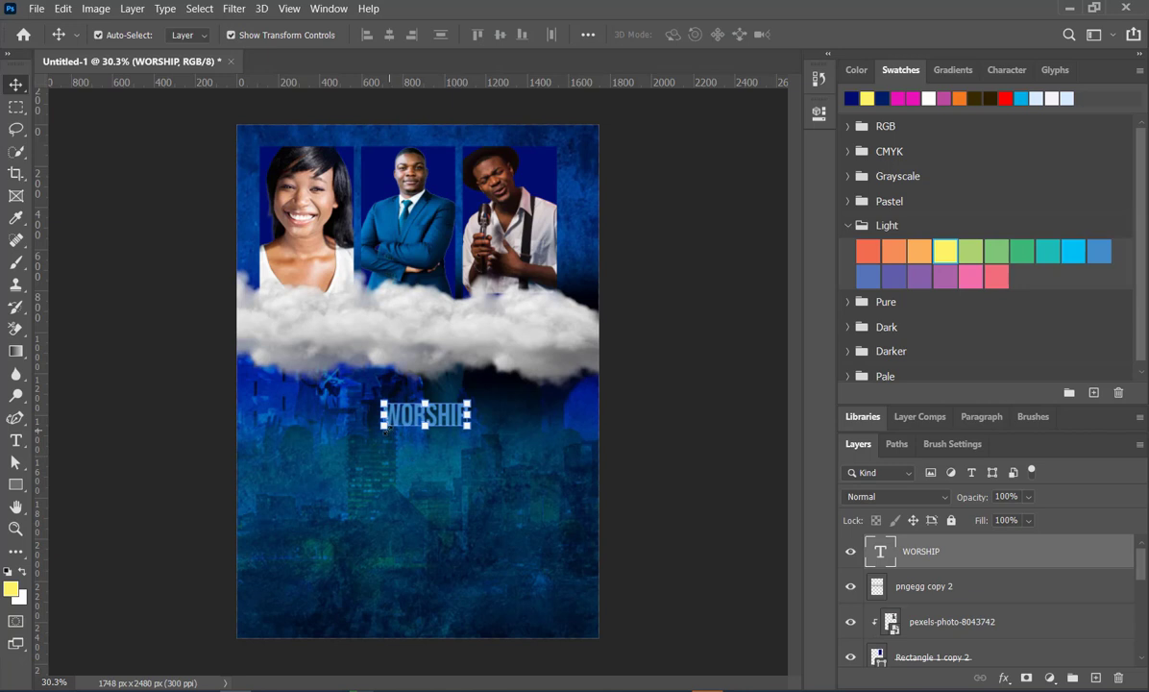
{"action": "left_click_drag", "start_coordinate": [385, 426], "coordinate": [257, 484]}
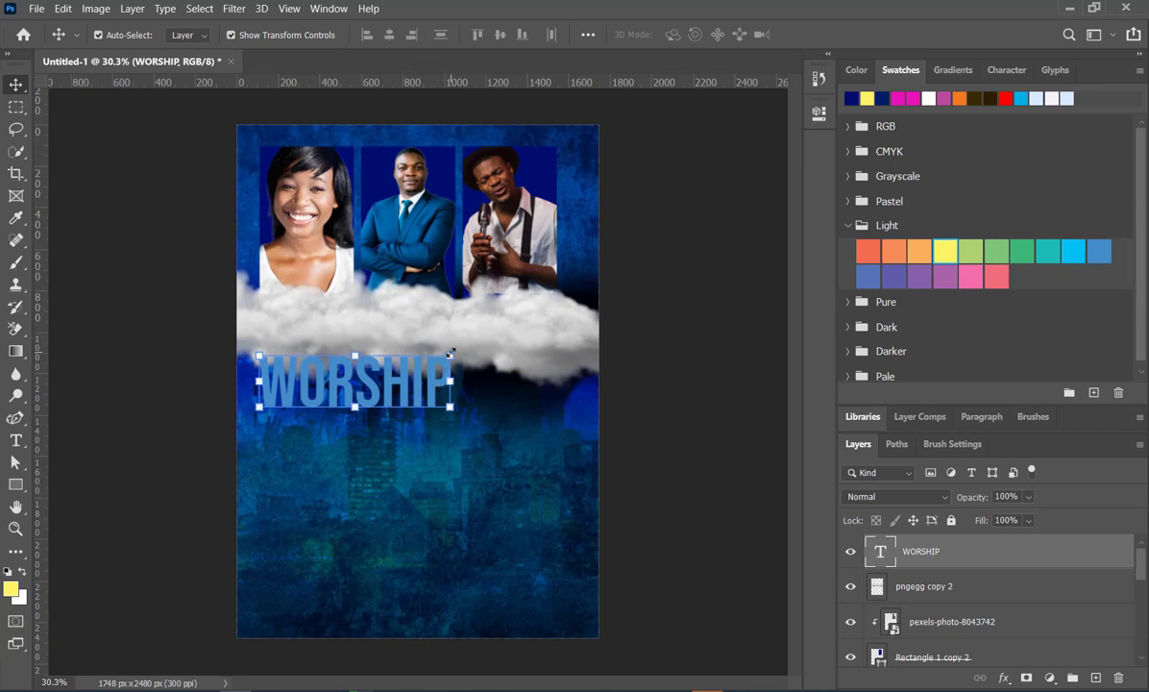
{"action": "left_click_drag", "start_coordinate": [450, 353], "coordinate": [565, 311]}
{"action": "left_click", "coordinate": [673, 394]}
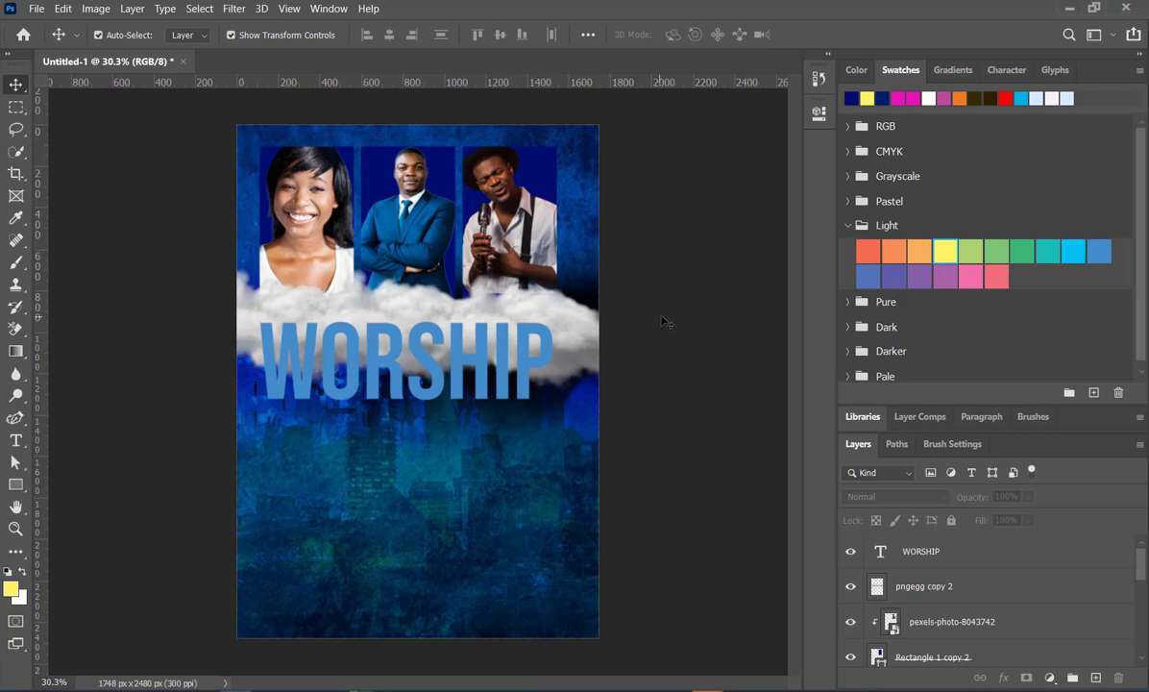
- Paste the copied brown metallic texture over the WORSHIP text and scale it to 117.29%
{"action": "key", "text": "ctrl+v"}
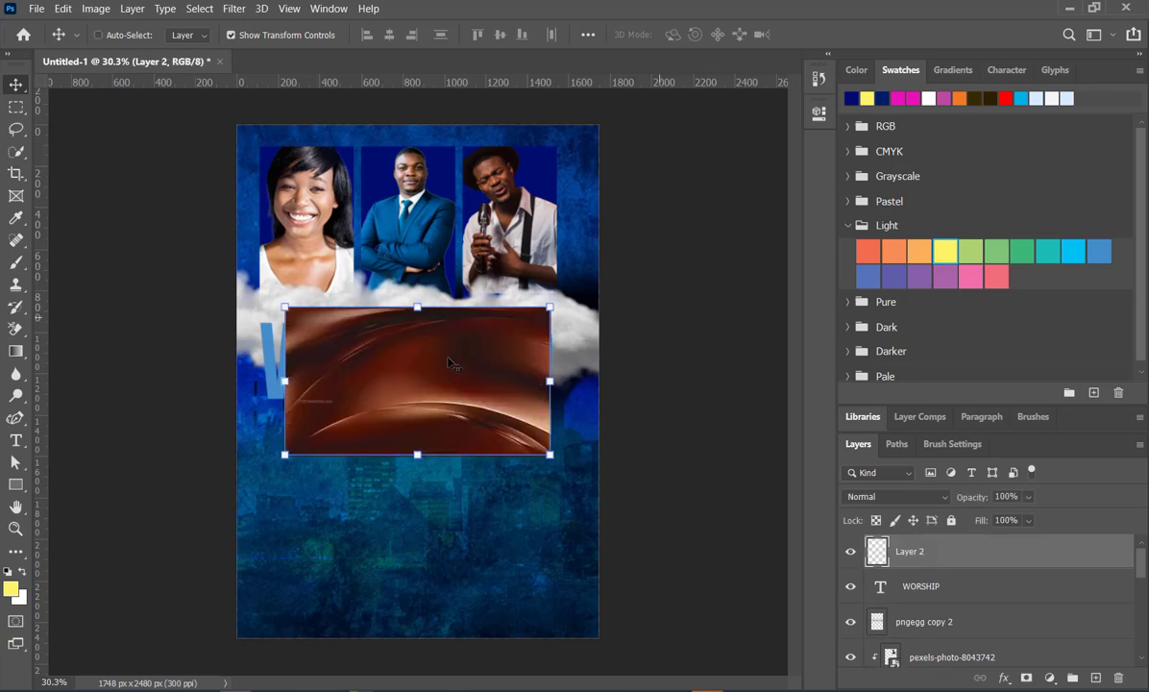
{"action": "left_click_drag", "start_coordinate": [284, 454], "coordinate": [239, 480]}
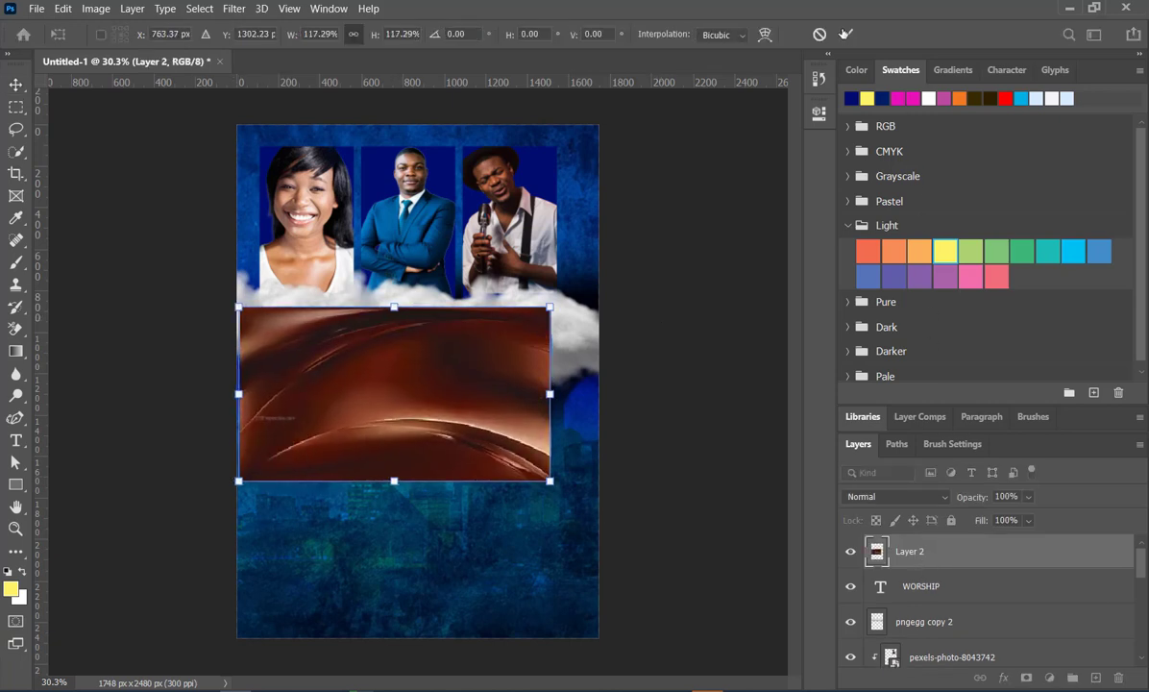
{"action": "left_click", "coordinate": [846, 35]}
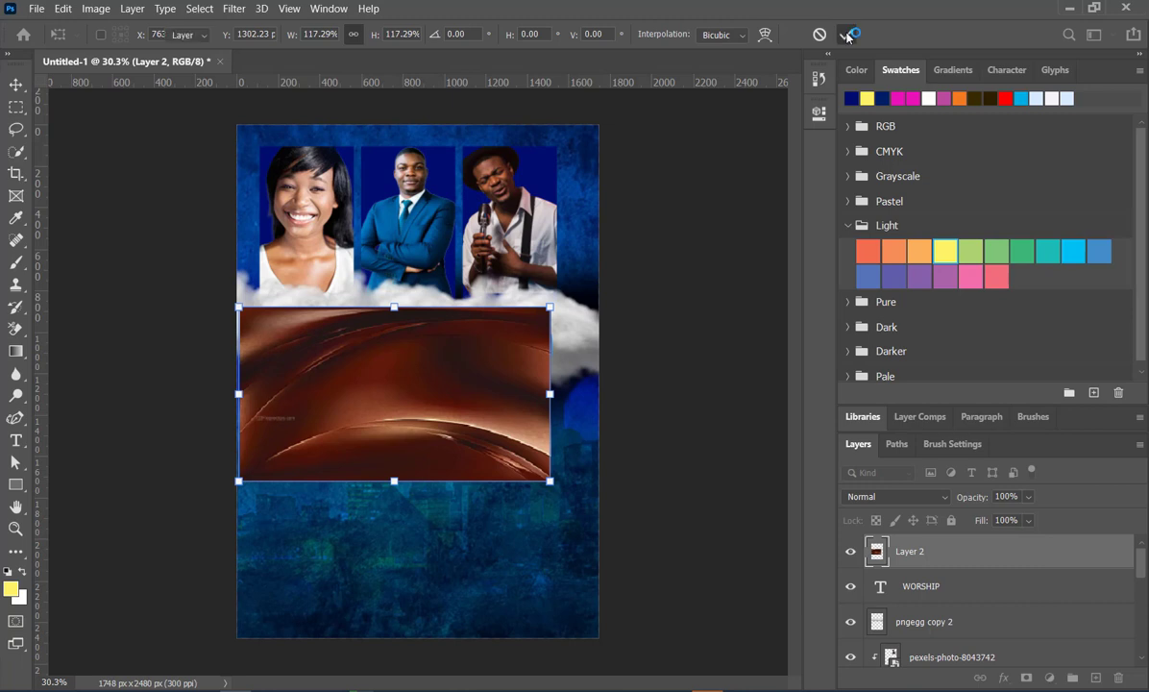
- Clip the brown texture to the WORSHIP text and enlarge it to 104.83% so it covers the last letter
{"action": "left_click", "coordinate": [917, 550], "text": "alt"}
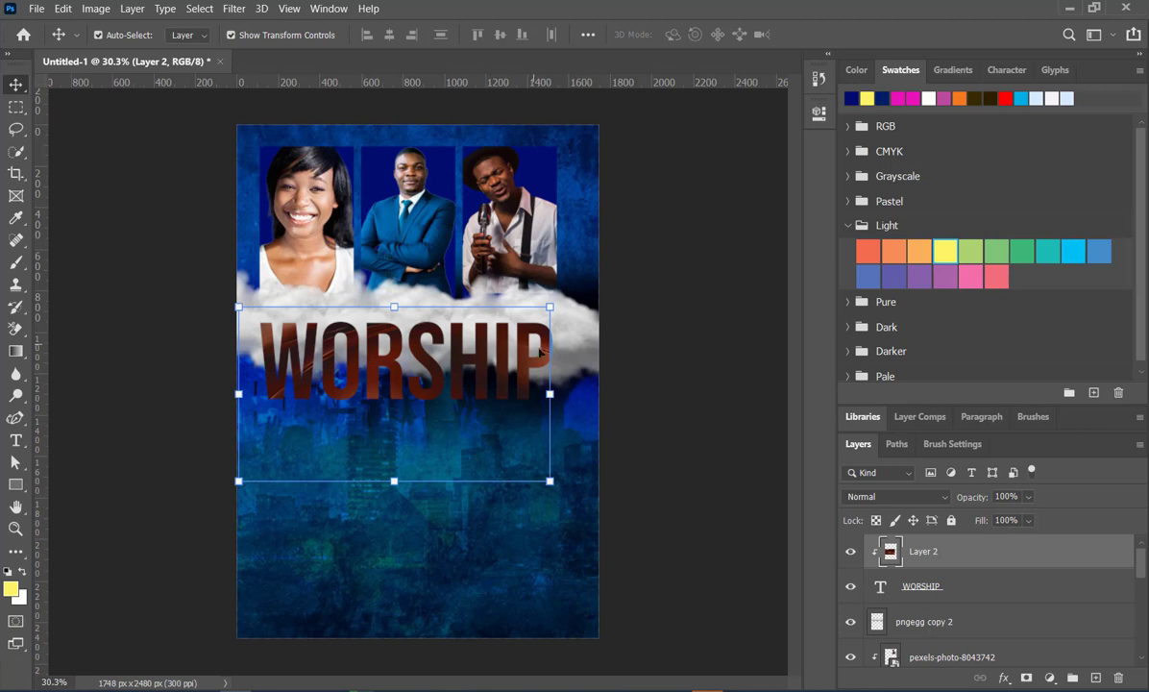
{"action": "left_click_drag", "start_coordinate": [550, 394], "coordinate": [564, 394]}
{"action": "key", "text": "ctrl+z"}
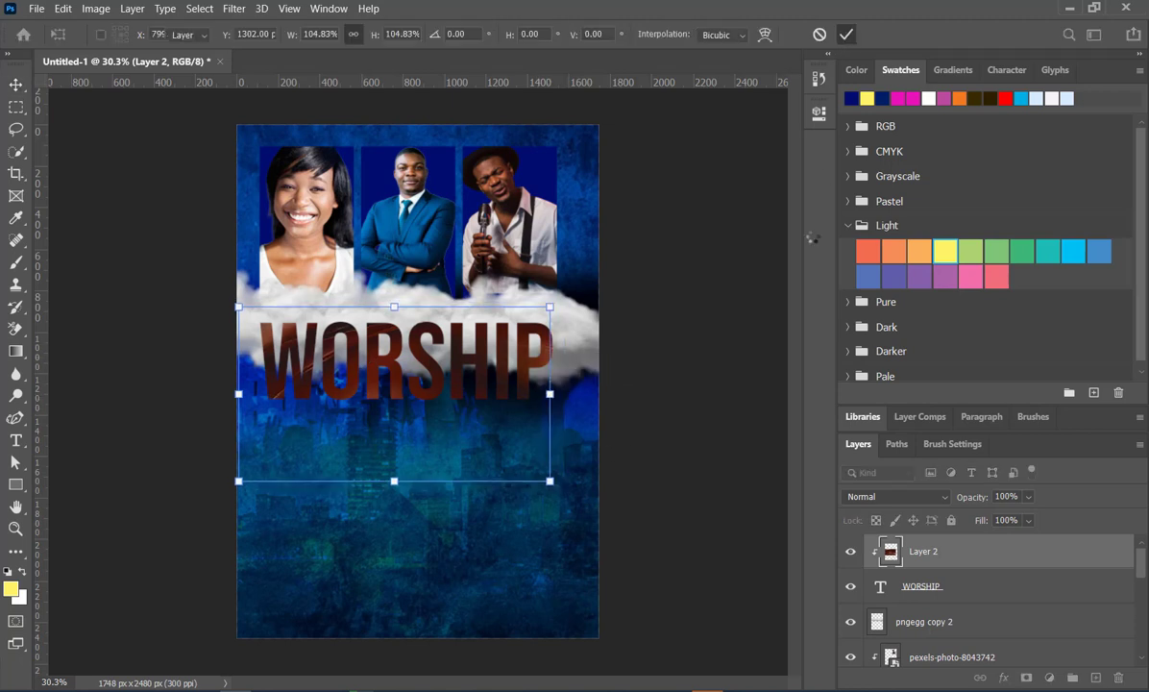
{"action": "key", "text": "Return"}
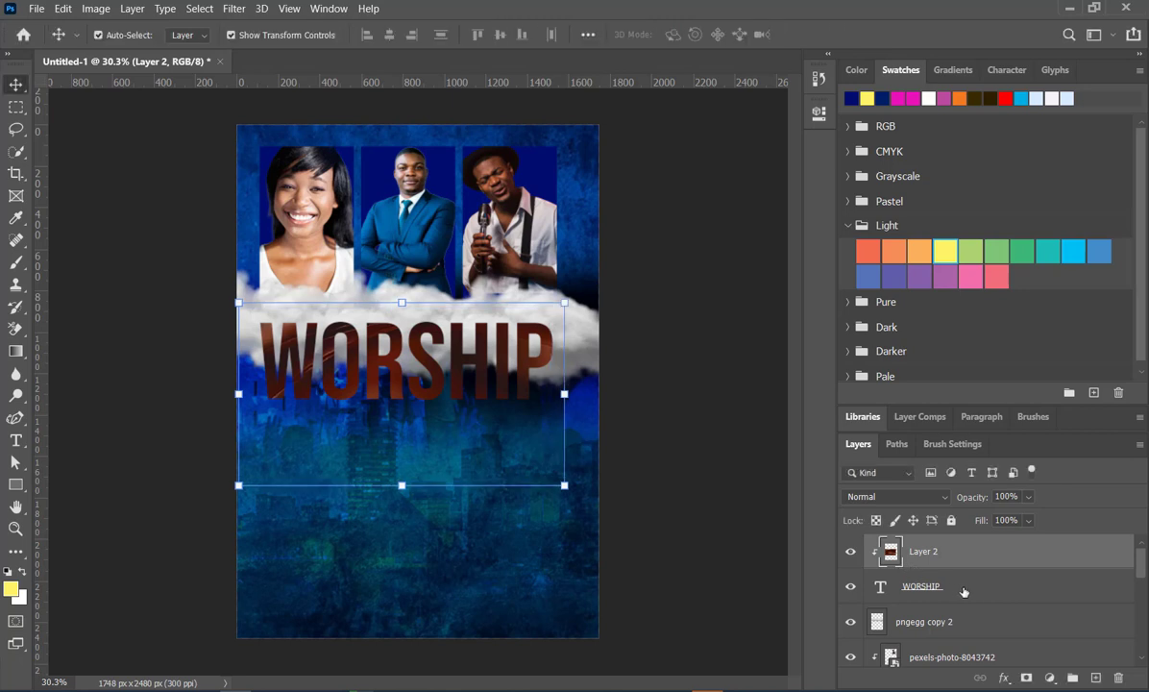
- Merge the brown texture with the WORSHIP text into one layer and enlarge the merged lettering to 105.62%
{"action": "left_click", "coordinate": [964, 591], "text": "shift"}
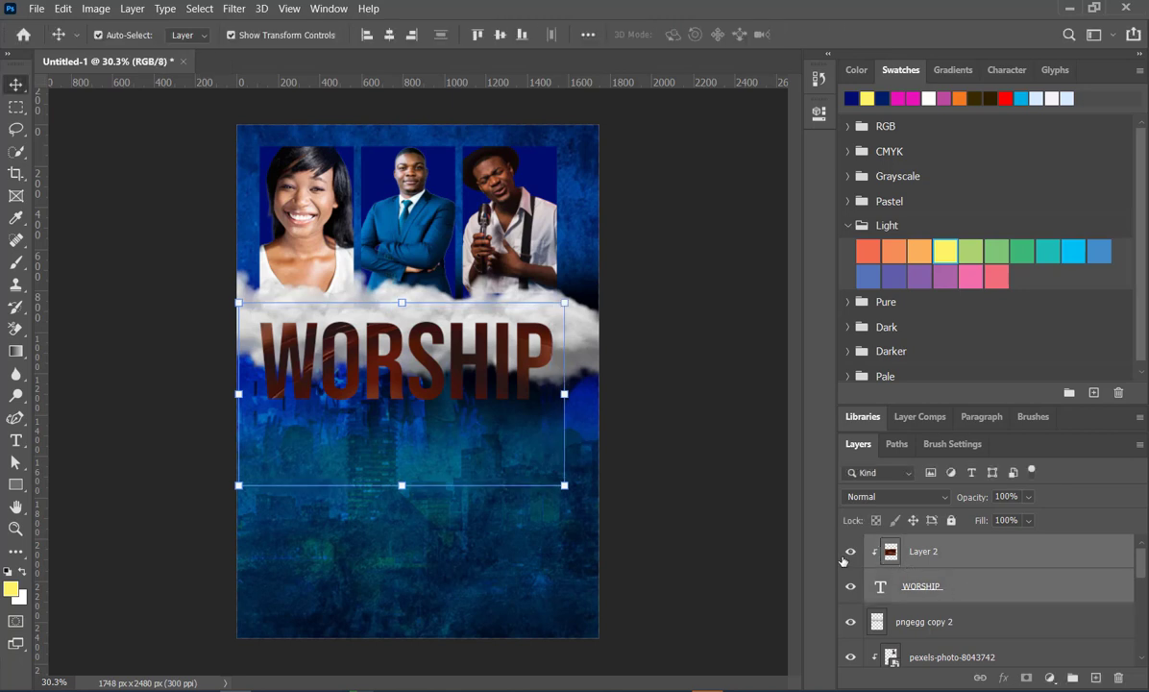
{"action": "key", "text": "ctrl+e"}
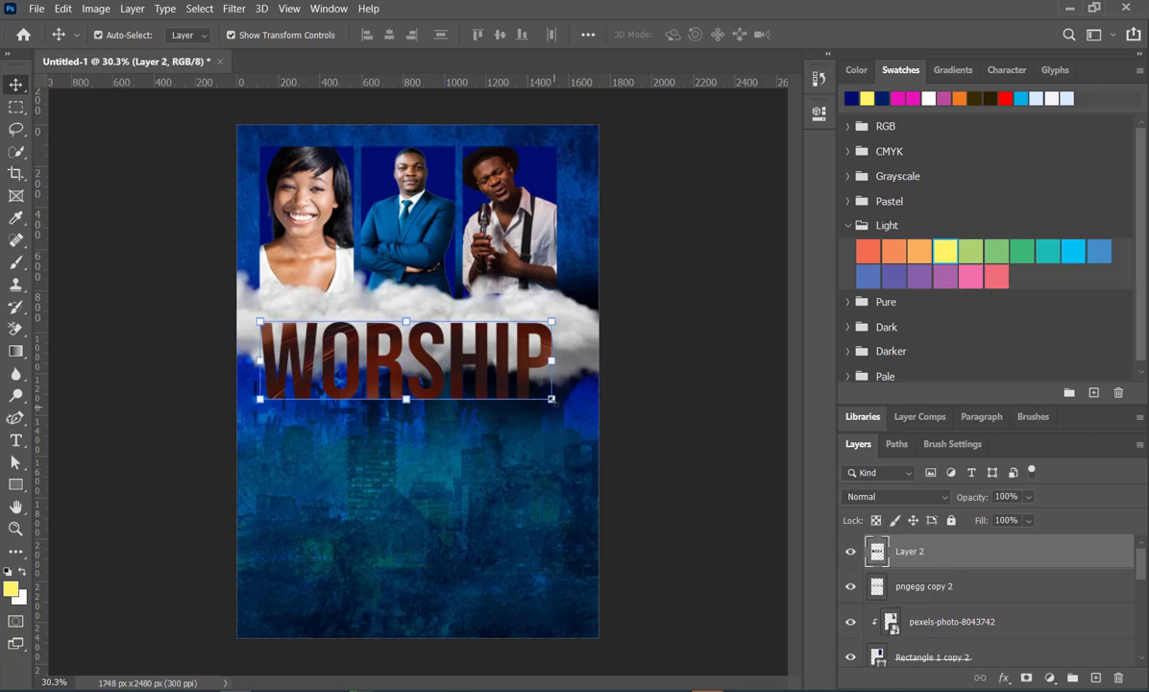
{"action": "mouse_move", "coordinate": [553, 399]}
{"action": "left_mouse_down"}
{"action": "mouse_move", "coordinate": [584, 413]}
{"action": "mouse_move", "coordinate": [563, 408]}
{"action": "left_mouse_up"}
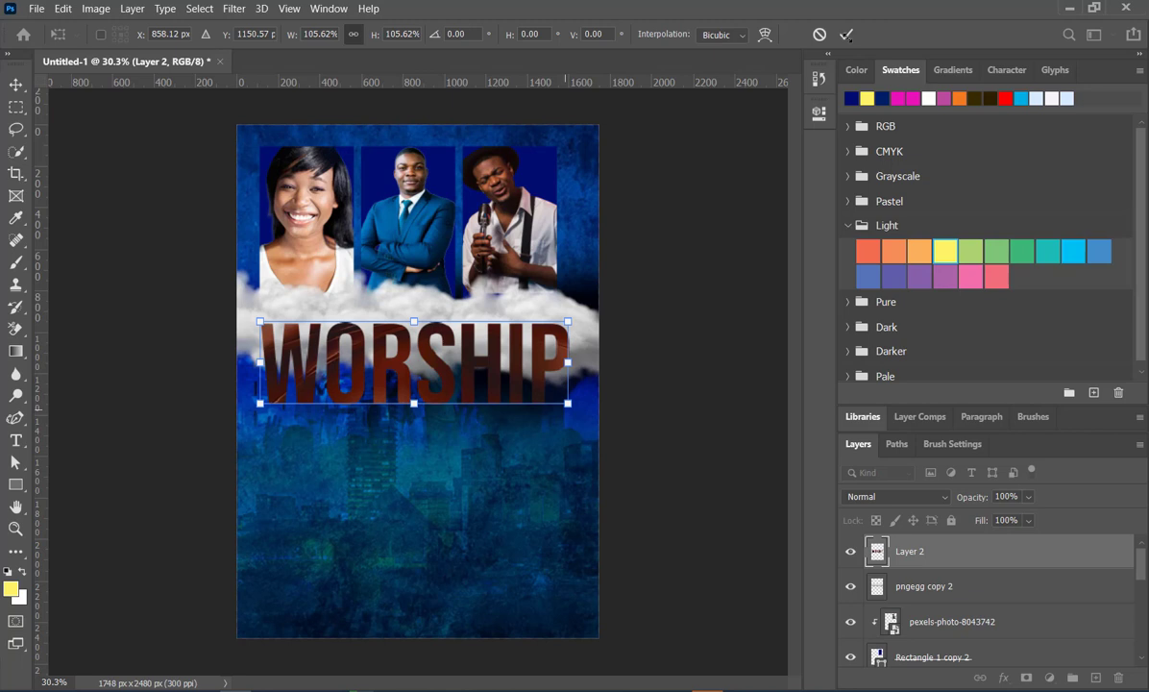
{"action": "key", "text": "Return"}
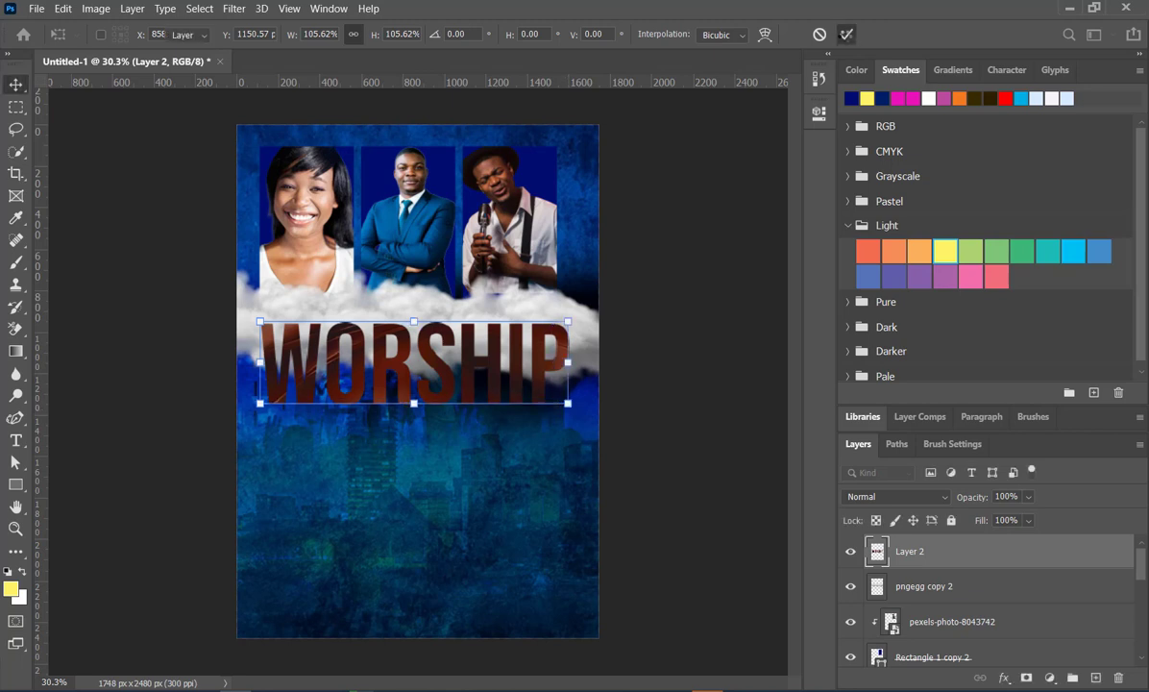
{"action": "left_click", "coordinate": [680, 312]}
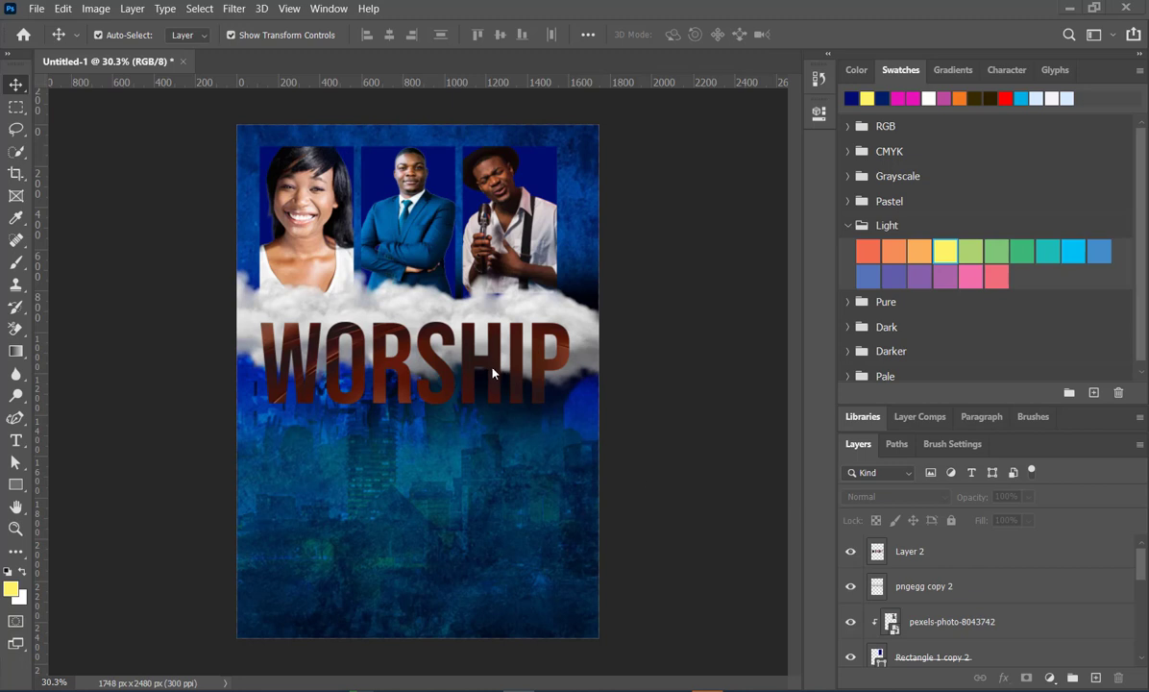
- Try a drop shadow on the merged WORSHIP lettering with its opacity reduced to 0%, and switch the effect off
{"action": "left_click", "coordinate": [545, 376]}
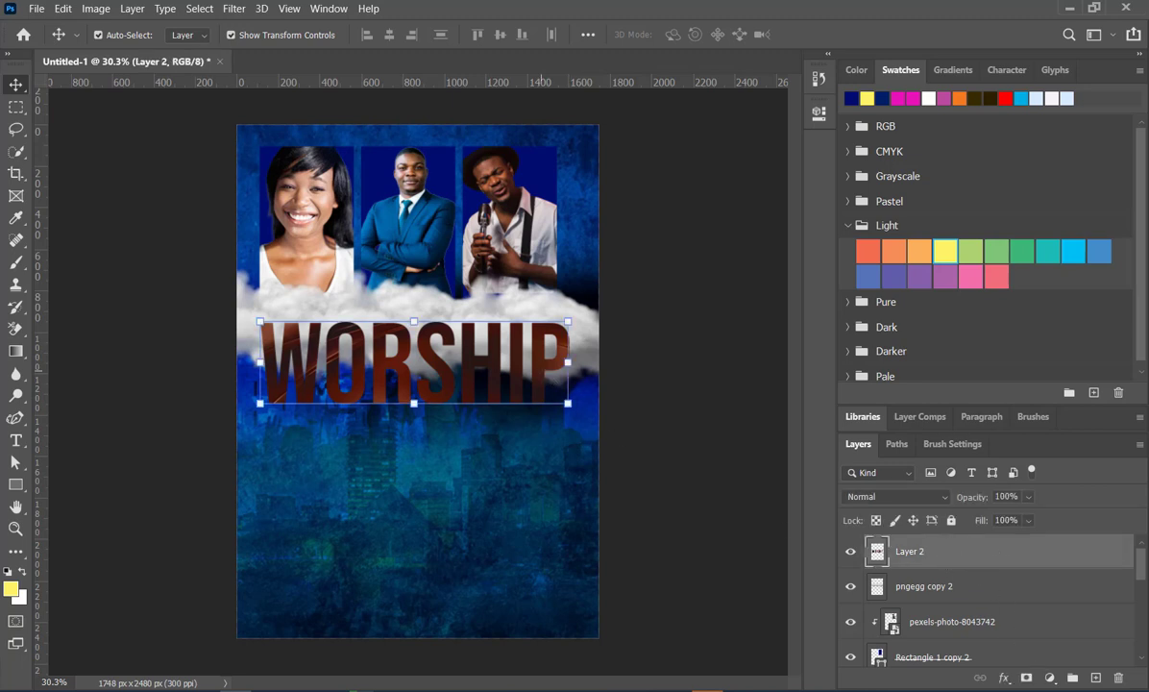
{"action": "left_click", "coordinate": [1006, 679]}
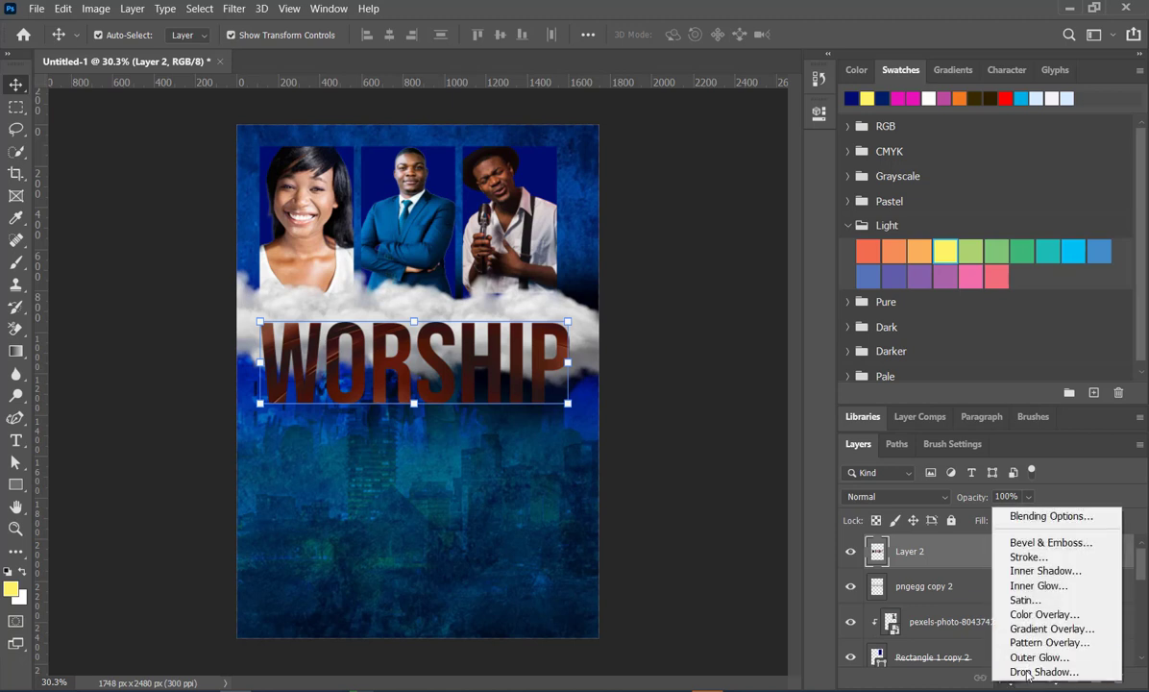
{"action": "left_click", "coordinate": [1027, 673]}
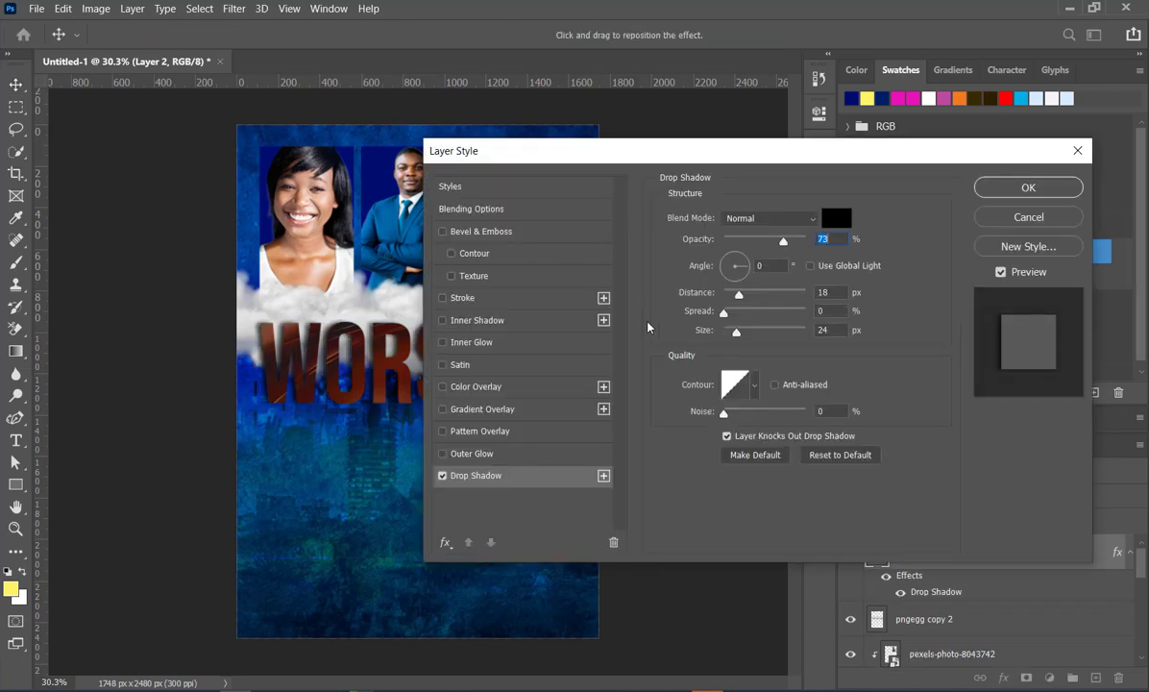
{"action": "left_click_drag", "start_coordinate": [691, 156], "coordinate": [819, 333]}
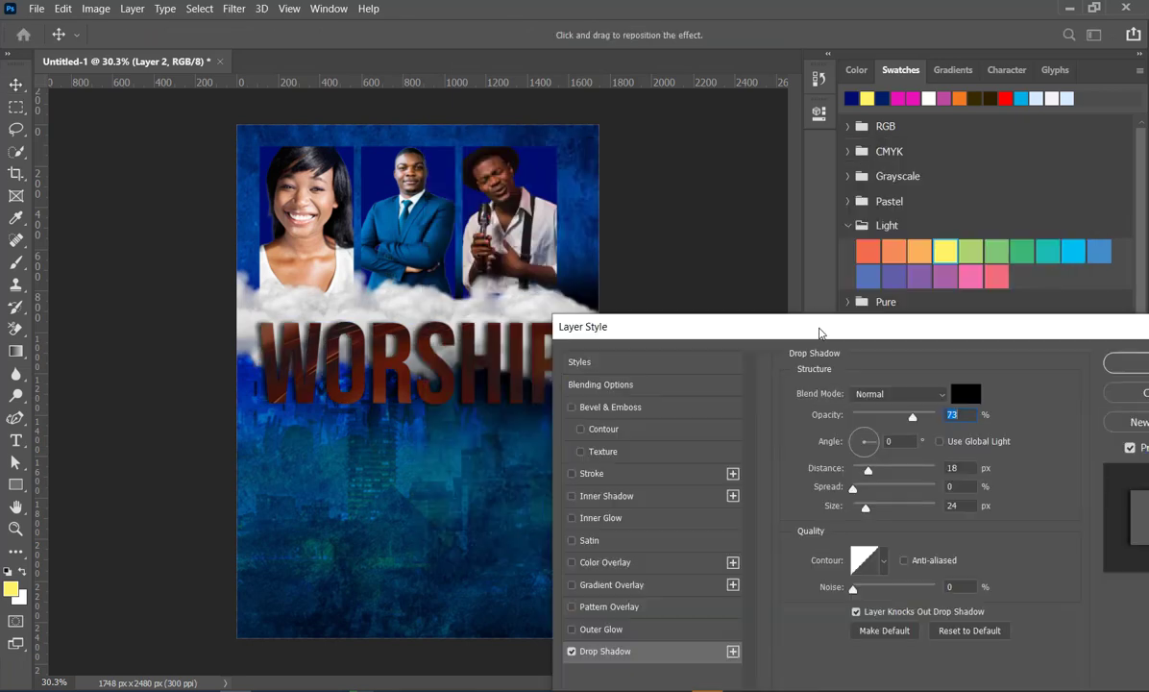
{"action": "left_click_drag", "start_coordinate": [755, 221], "coordinate": [738, 213]}
{"action": "left_click_drag", "start_coordinate": [836, 300], "coordinate": [764, 296]}
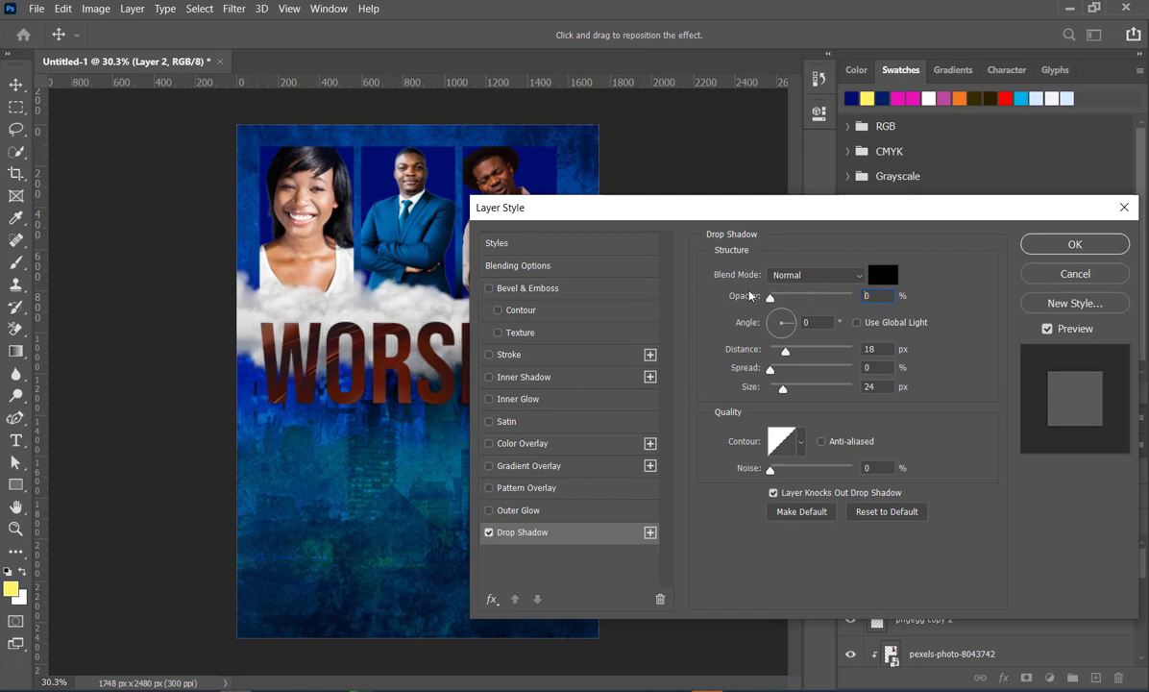
{"action": "left_click_drag", "start_coordinate": [759, 216], "coordinate": [610, 437]}
{"action": "left_click_drag", "start_coordinate": [621, 520], "coordinate": [580, 522]}
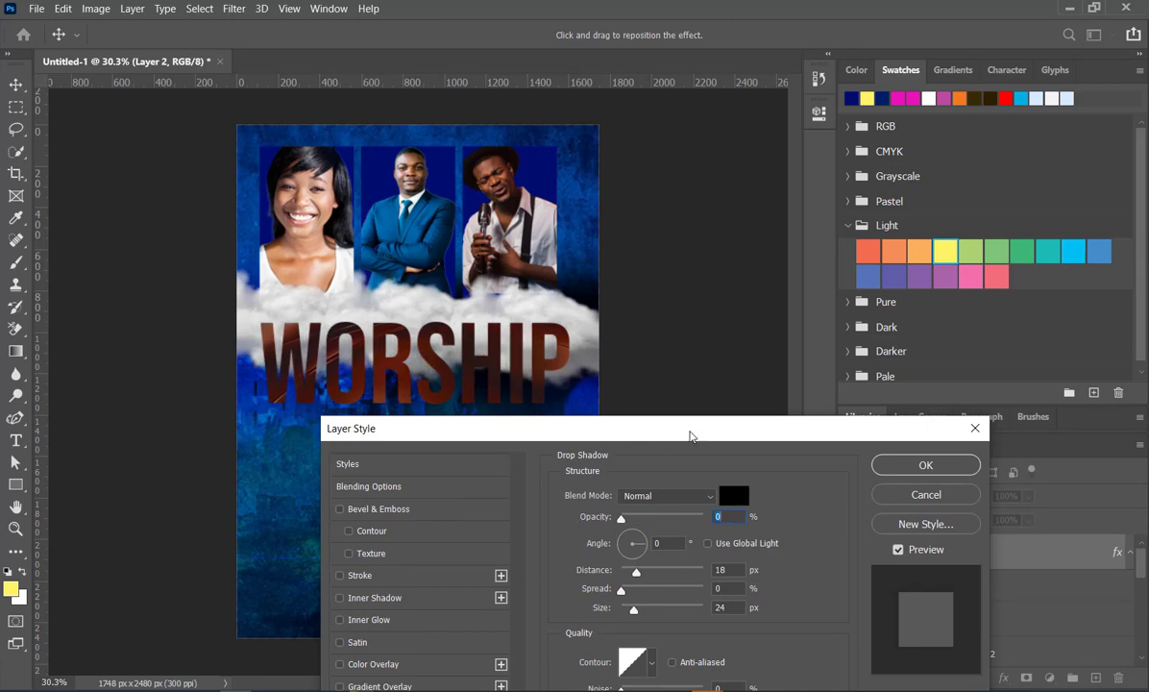
{"action": "left_click_drag", "start_coordinate": [690, 435], "coordinate": [823, 234]}
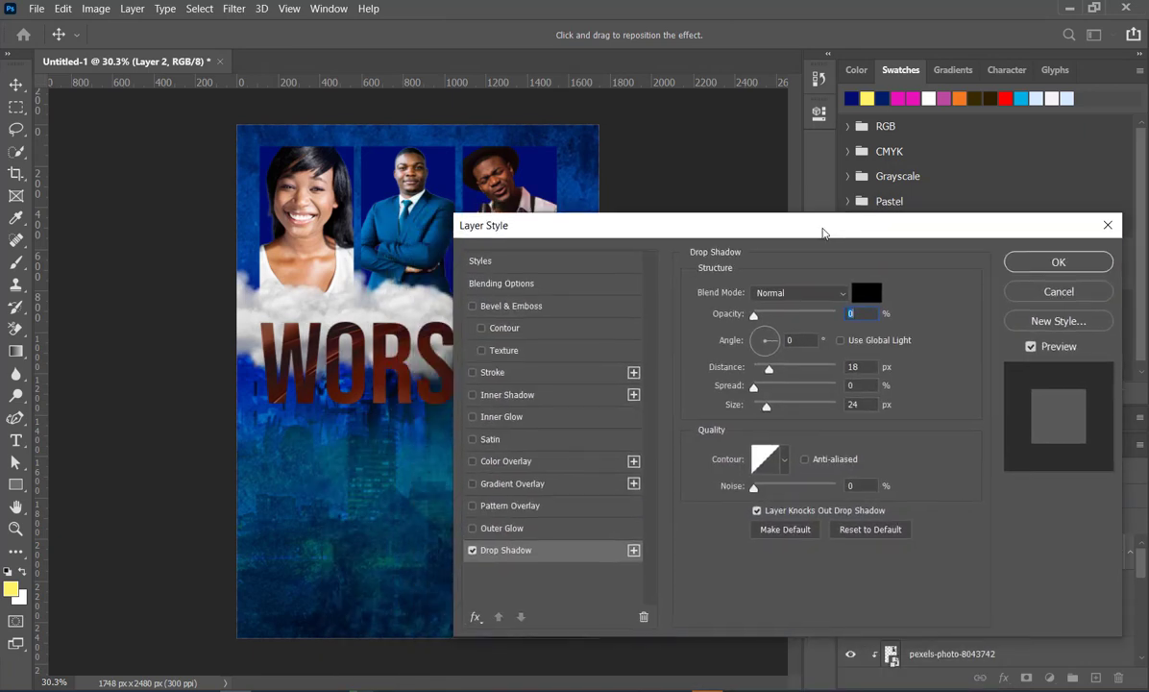
{"action": "left_click", "coordinate": [472, 549]}
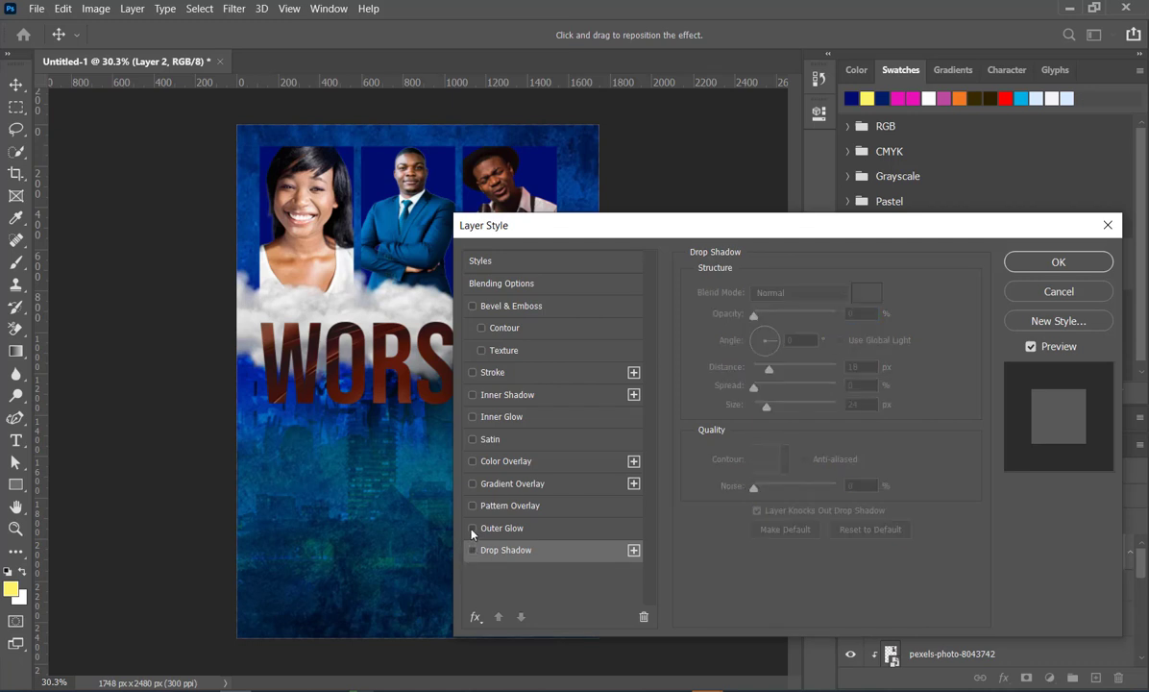
- Enable an outer glow on the WORSHIP lettering and set its colour to orange ff9c00
{"action": "left_click", "coordinate": [472, 528]}
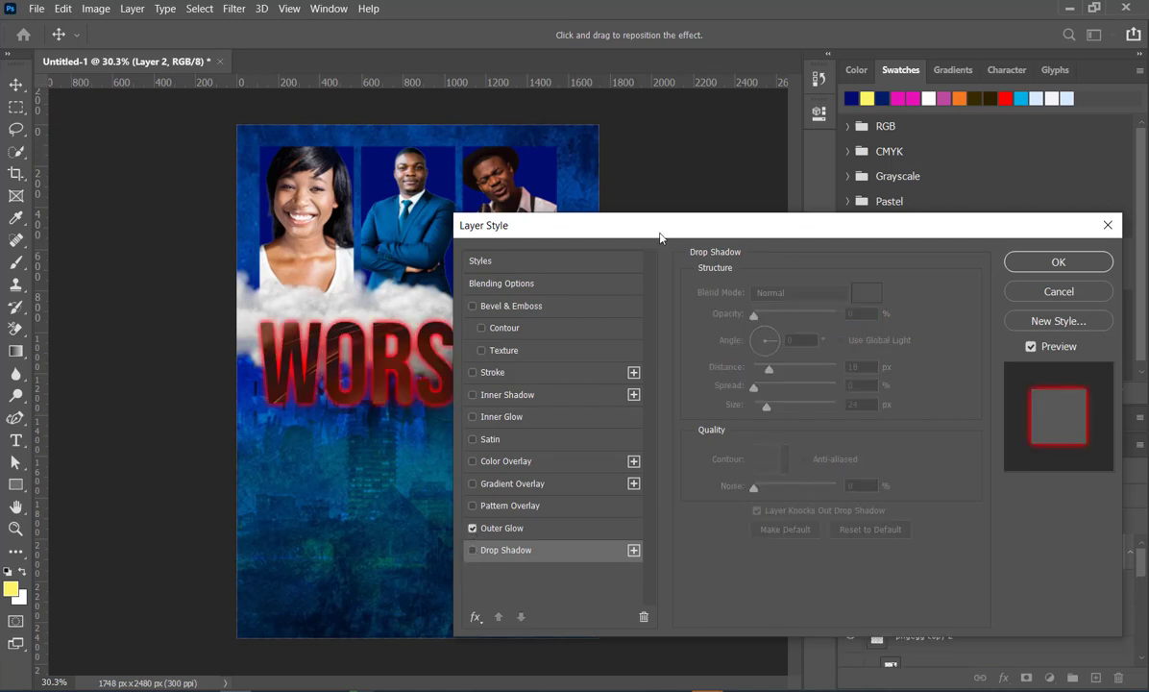
{"action": "left_click_drag", "start_coordinate": [615, 223], "coordinate": [651, 186]}
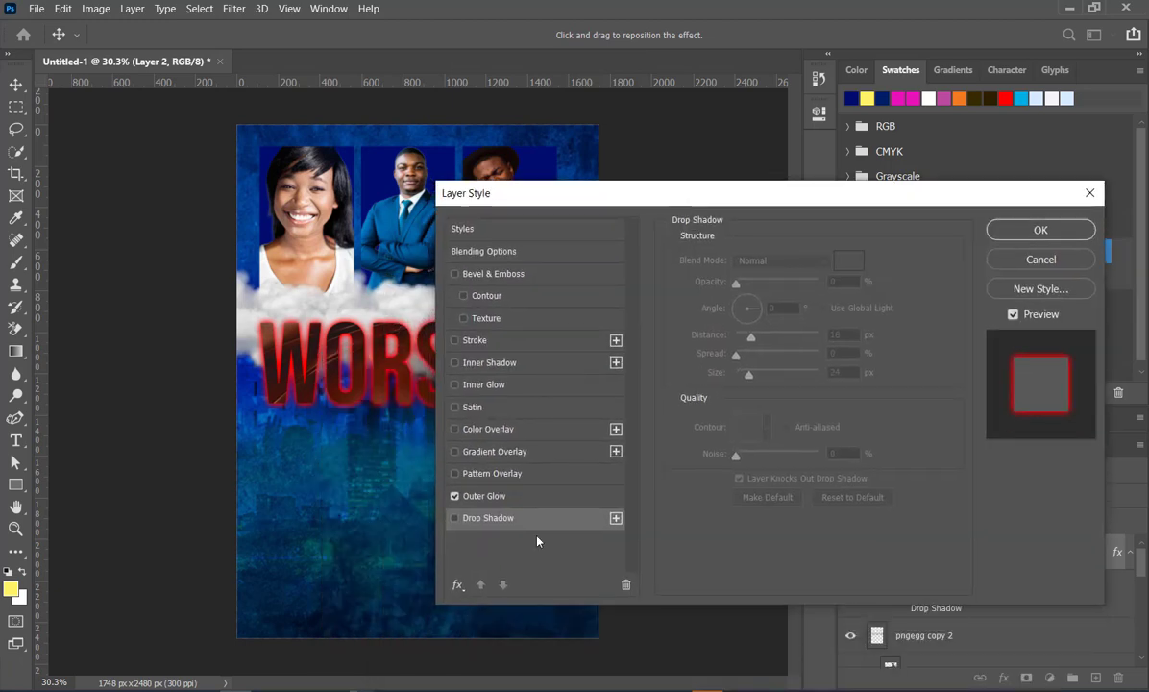
{"action": "left_click", "coordinate": [555, 494]}
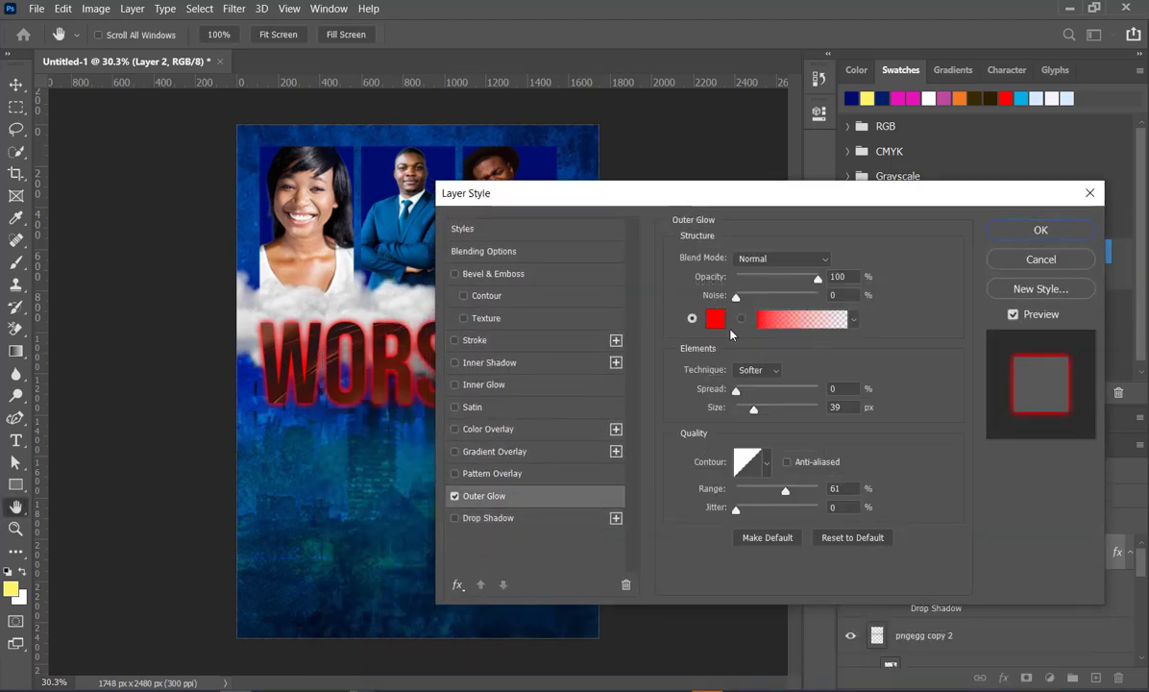
{"action": "left_click", "coordinate": [713, 320]}
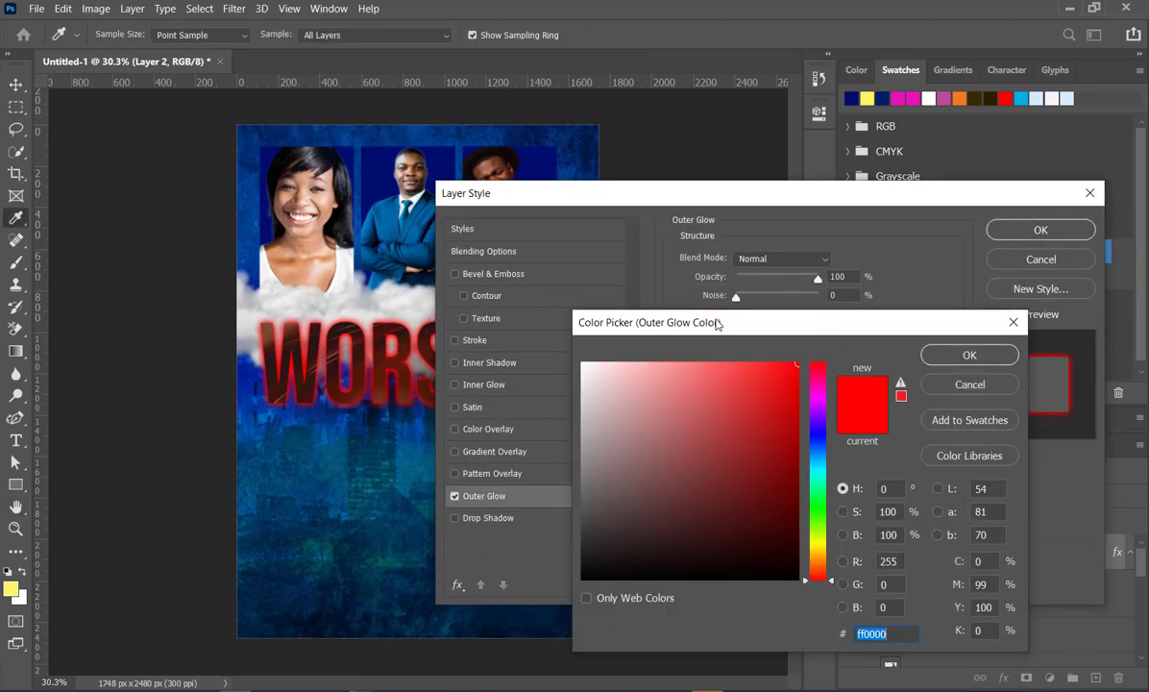
{"action": "left_click", "coordinate": [819, 555]}
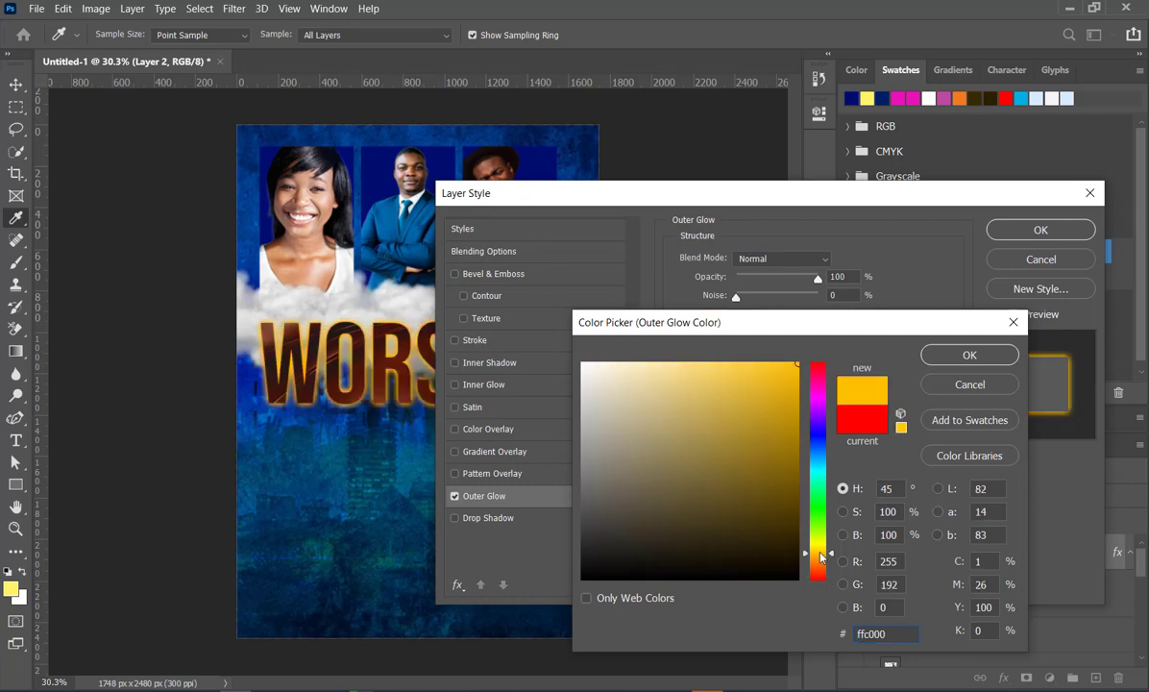
{"action": "left_click_drag", "start_coordinate": [825, 563], "coordinate": [822, 560]}
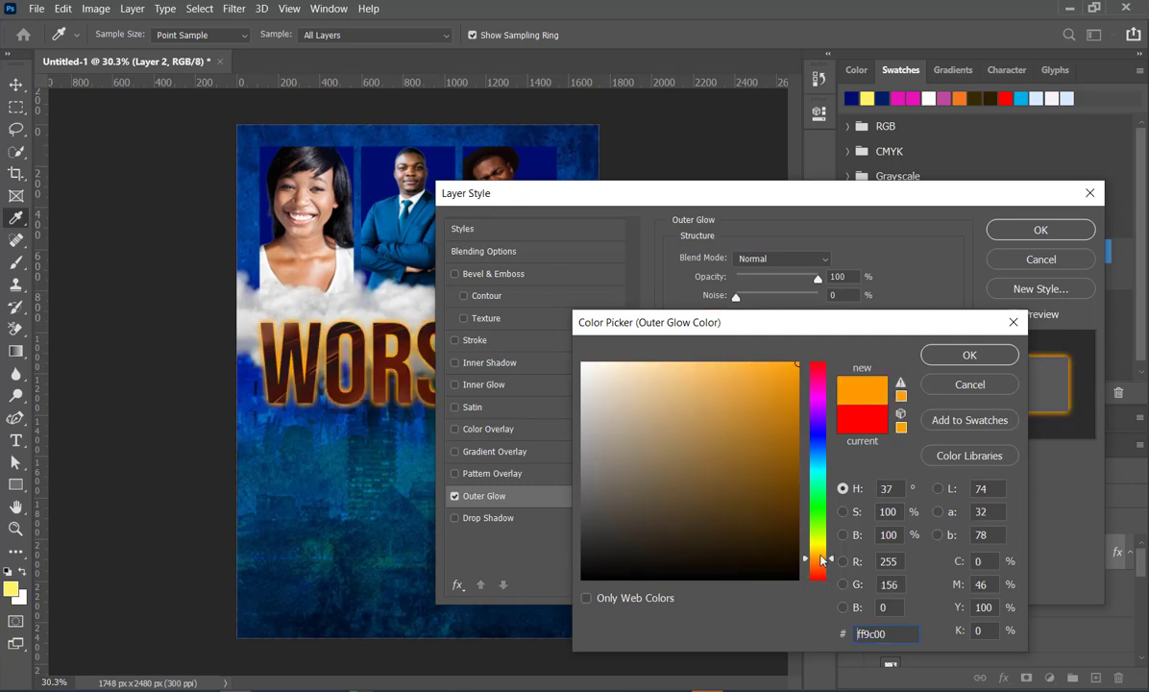
{"action": "left_click", "coordinate": [961, 356]}
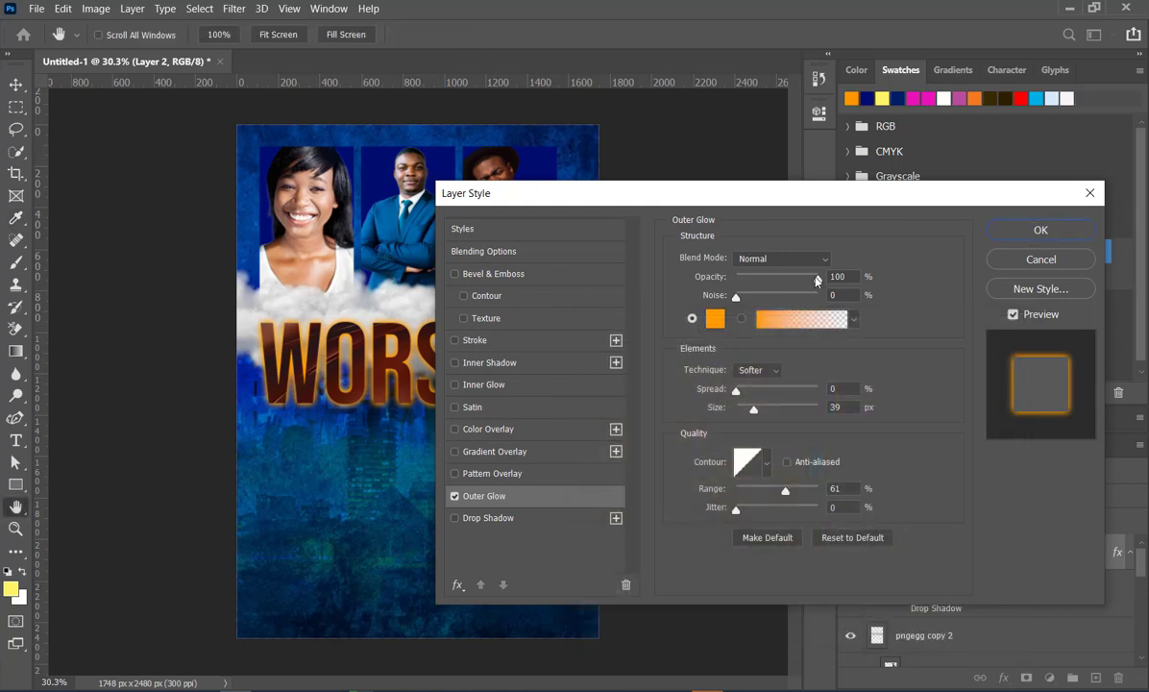
- Set the WORSHIP outer glow to 79% opacity, 22% noise and 17% spread, and apply the style
{"action": "left_click_drag", "start_coordinate": [817, 281], "coordinate": [800, 279]}
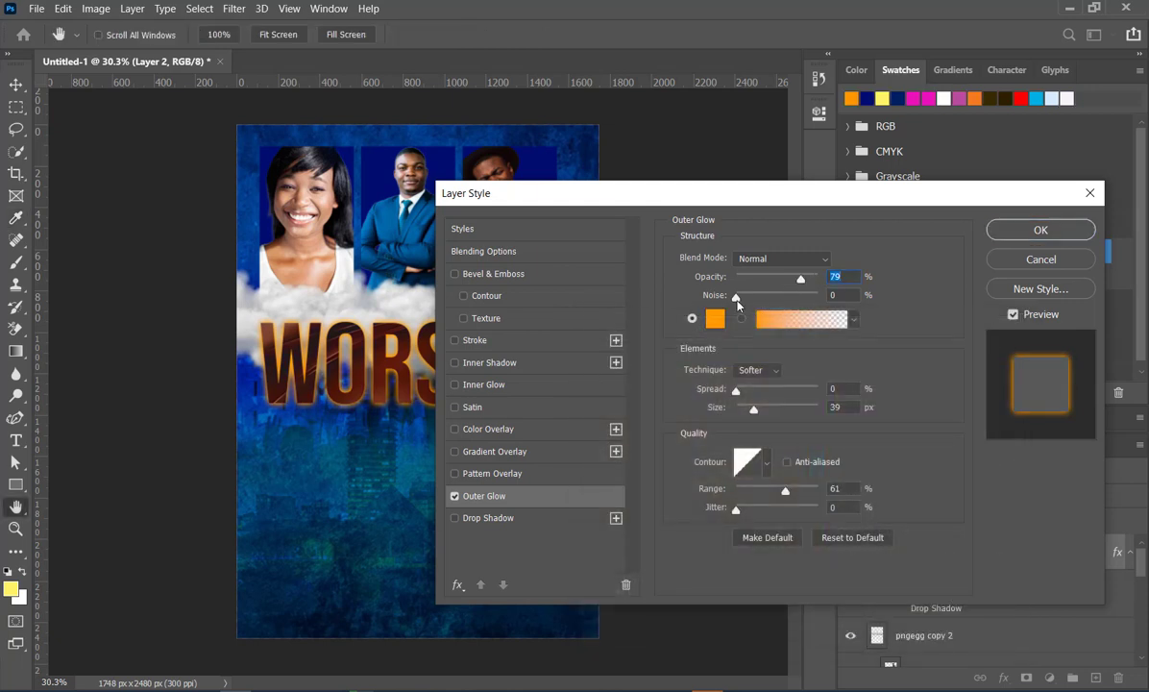
{"action": "left_click_drag", "start_coordinate": [737, 298], "coordinate": [754, 300]}
{"action": "left_click_drag", "start_coordinate": [746, 397], "coordinate": [751, 394]}
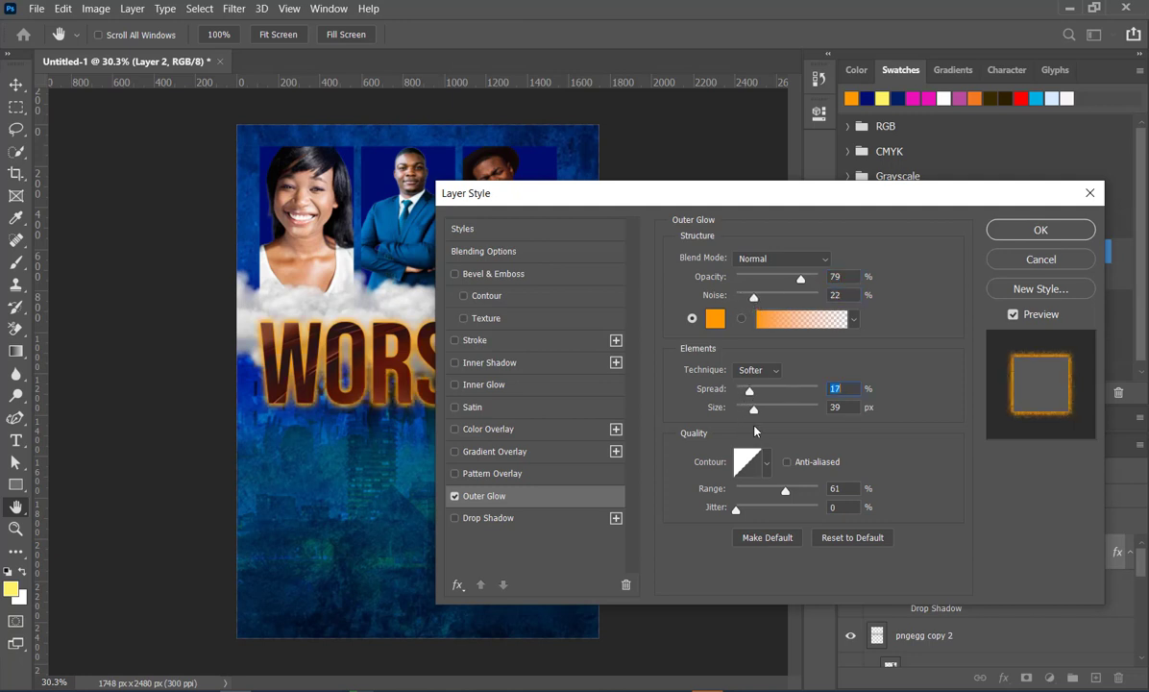
{"action": "left_click", "coordinate": [1067, 233]}
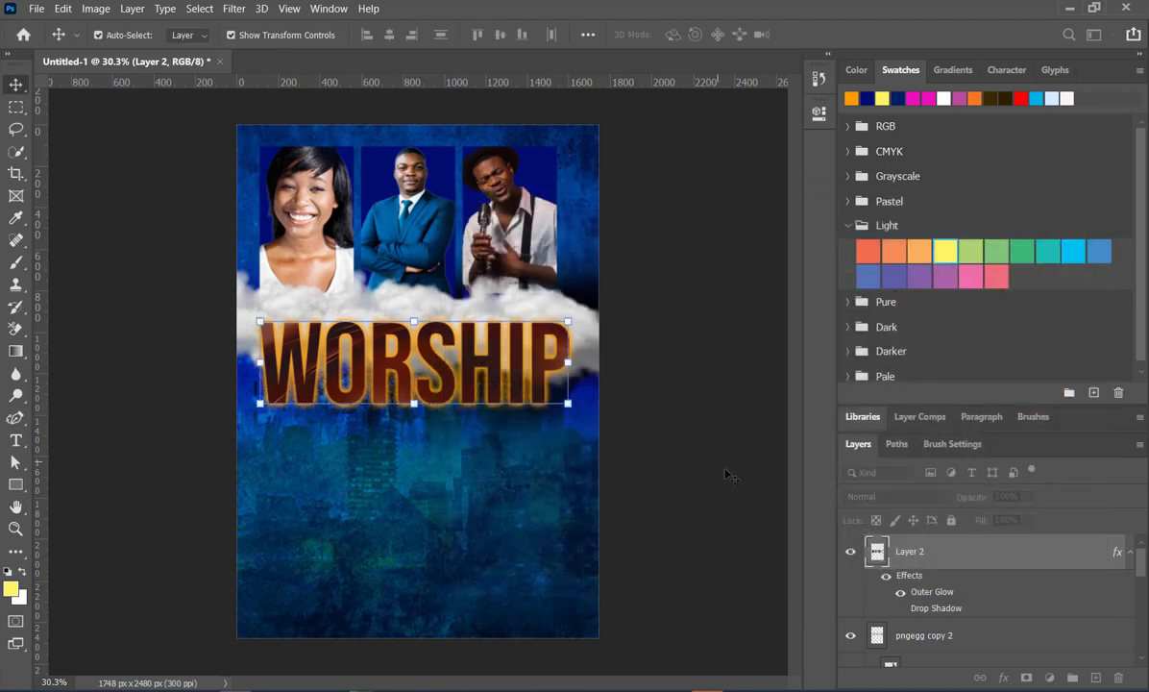
{"action": "left_click", "coordinate": [686, 375]}
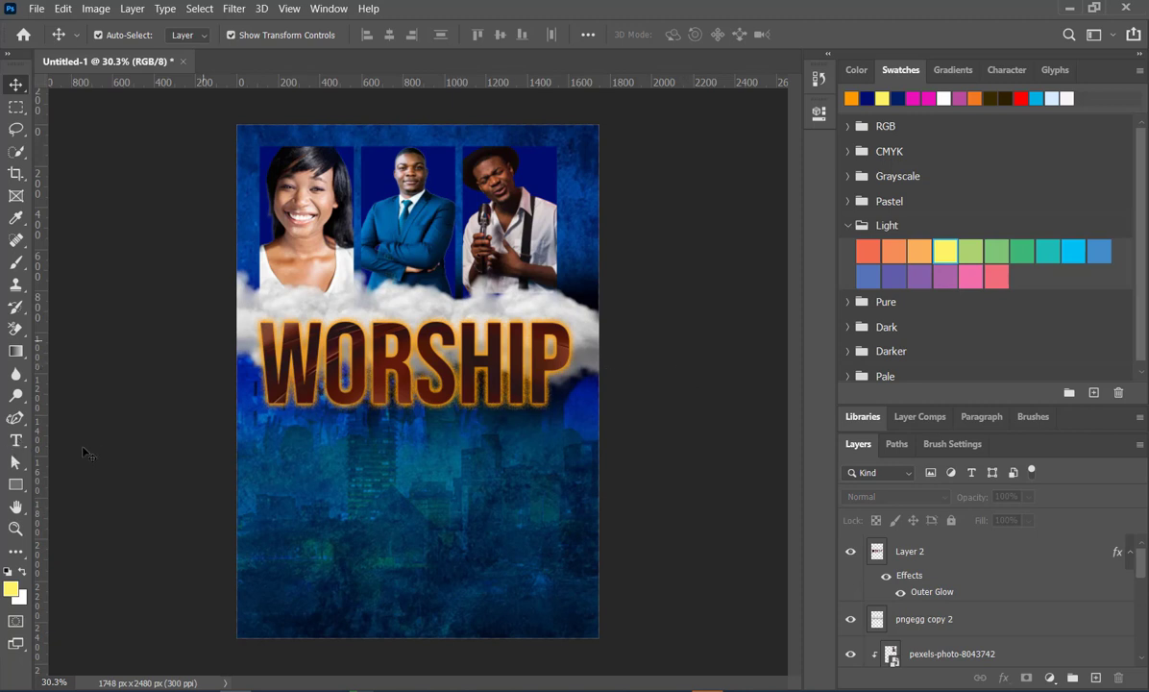
- Add a horizontal text line reading "experience" below the WORSHIP title
{"action": "left_click", "coordinate": [16, 442]}
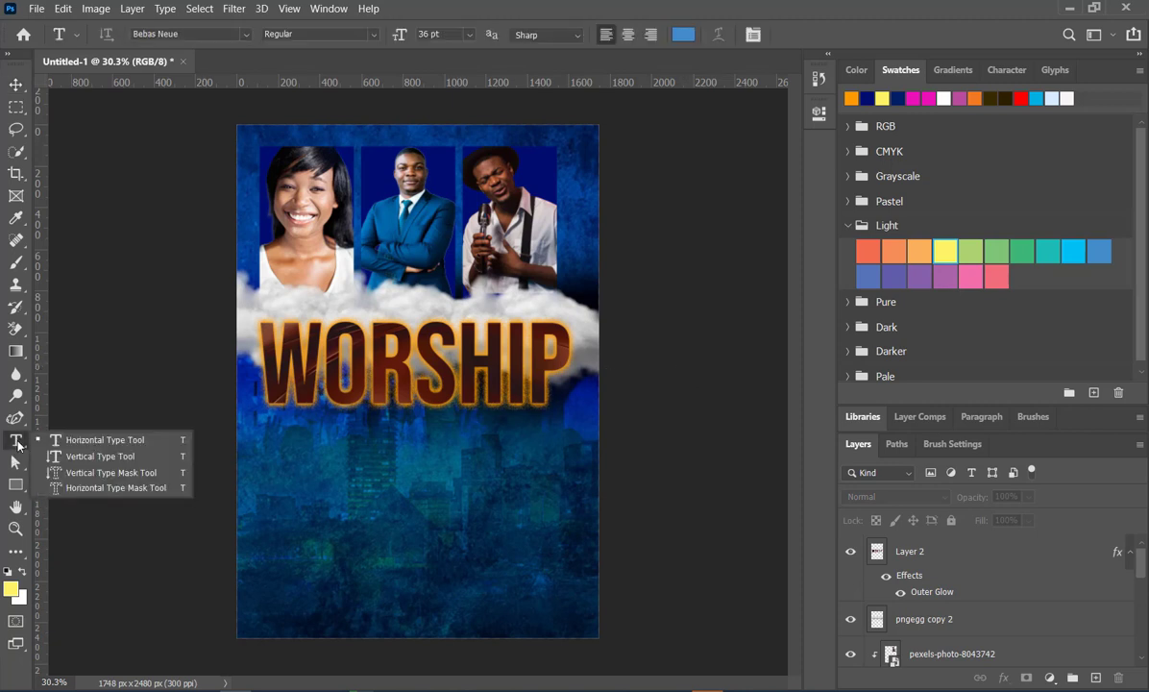
{"action": "left_click", "coordinate": [87, 442]}
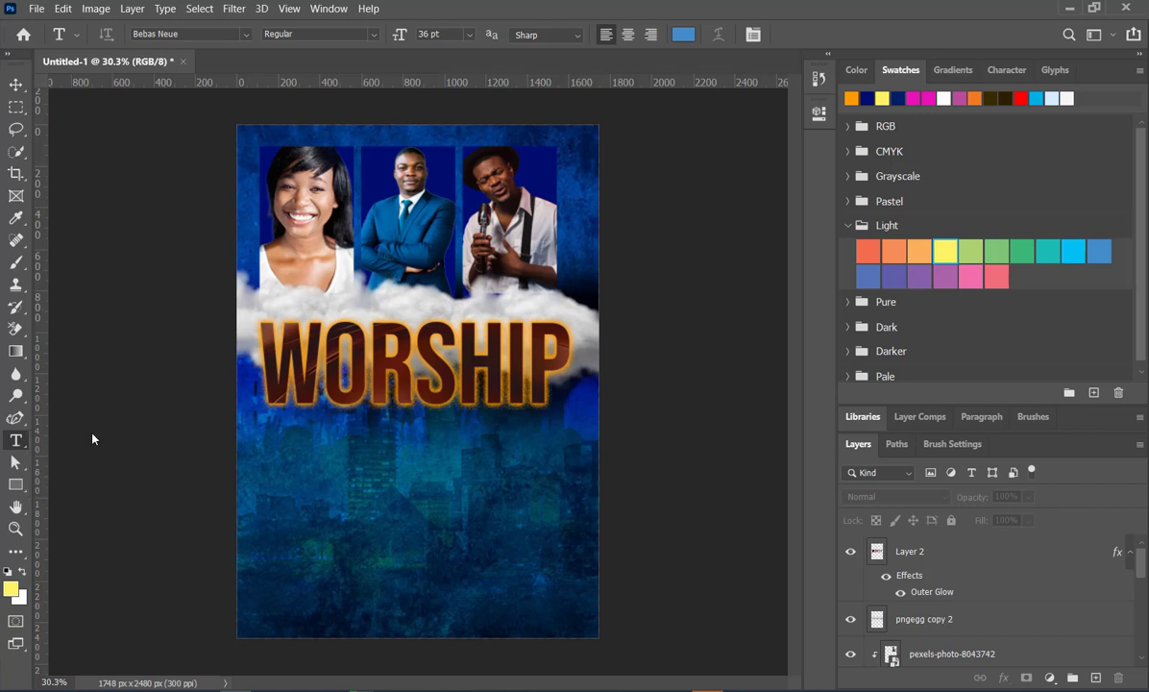
{"action": "left_click", "coordinate": [409, 488]}
{"action": "type", "text": "IE"}
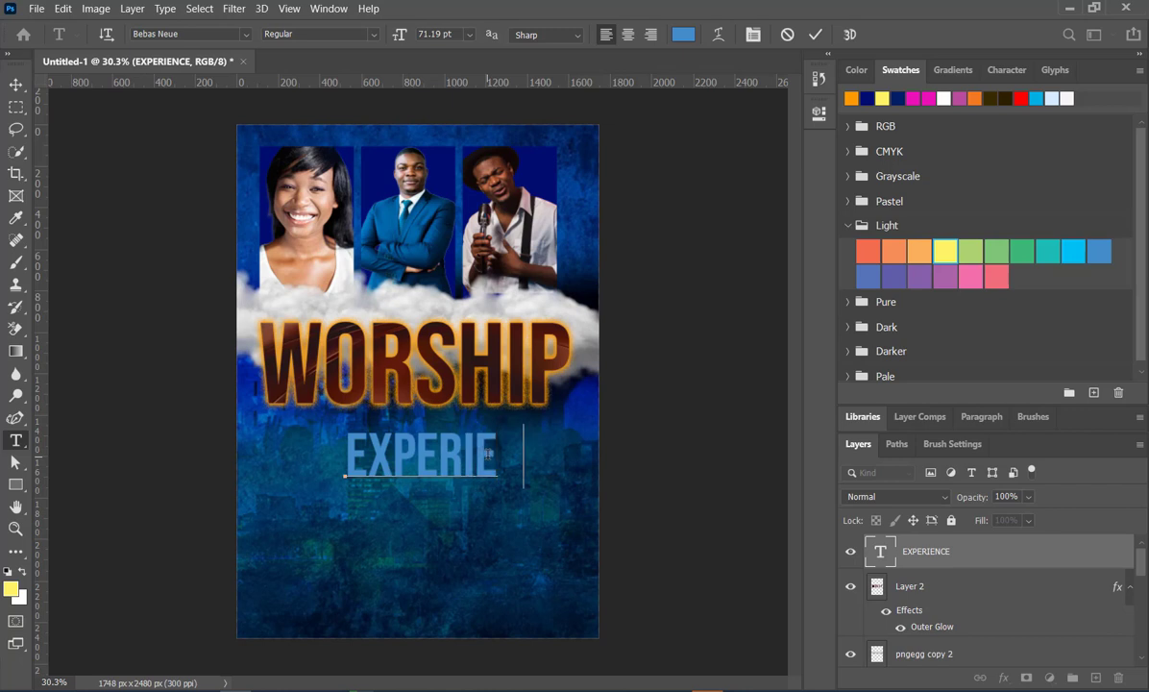
{"action": "type", "text": "NCE"}
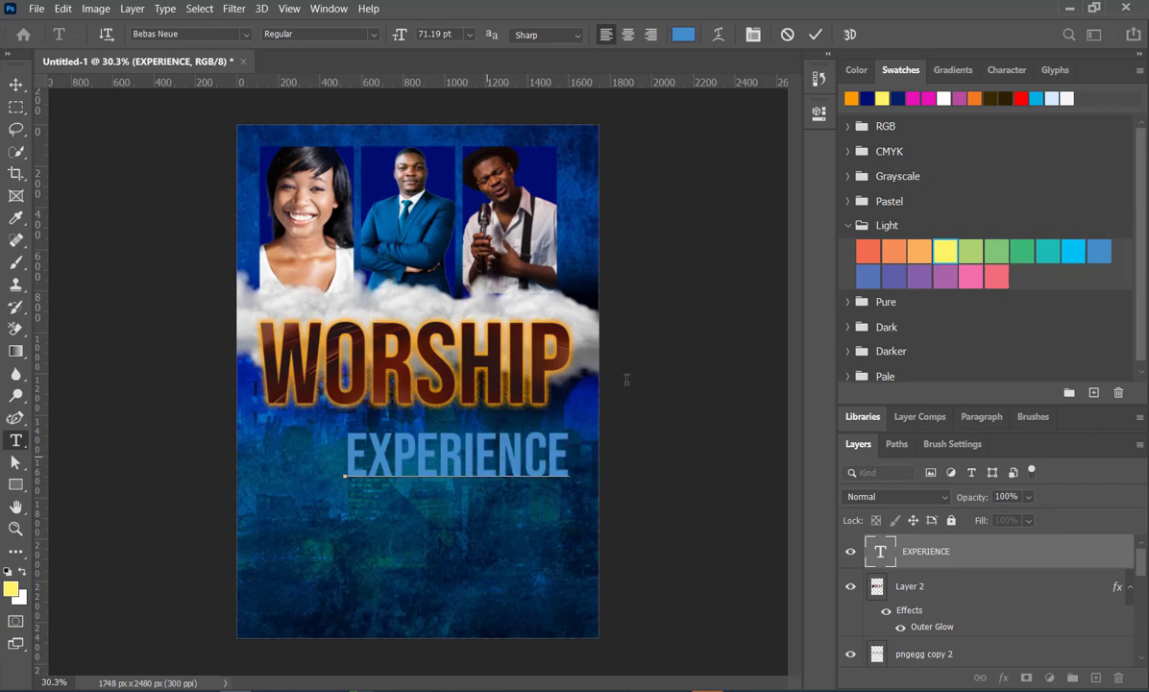
{"action": "left_click", "coordinate": [815, 34]}
{"action": "key", "text": "v"}
- Change the font of the experience text to Montserrat
{"action": "left_click", "coordinate": [819, 113]}
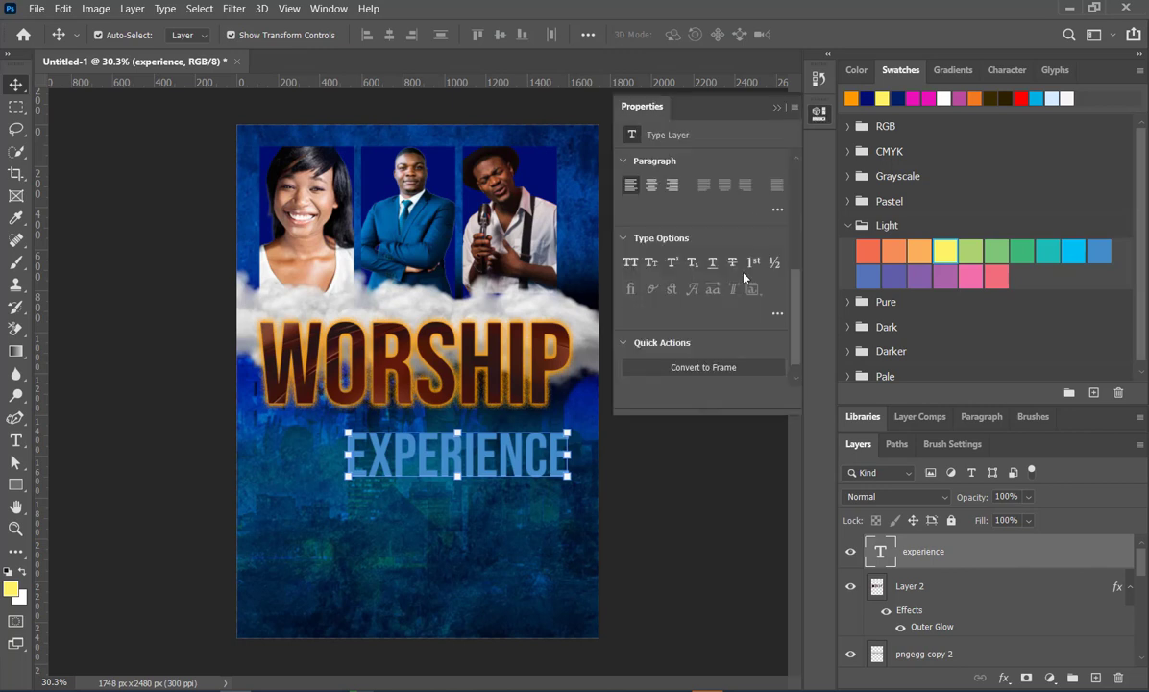
{"action": "scroll", "coordinate": [742, 302], "scroll_direction": "down", "scroll_amount": 2}
{"action": "scroll", "coordinate": [742, 302], "scroll_direction": "up", "scroll_amount": 5}
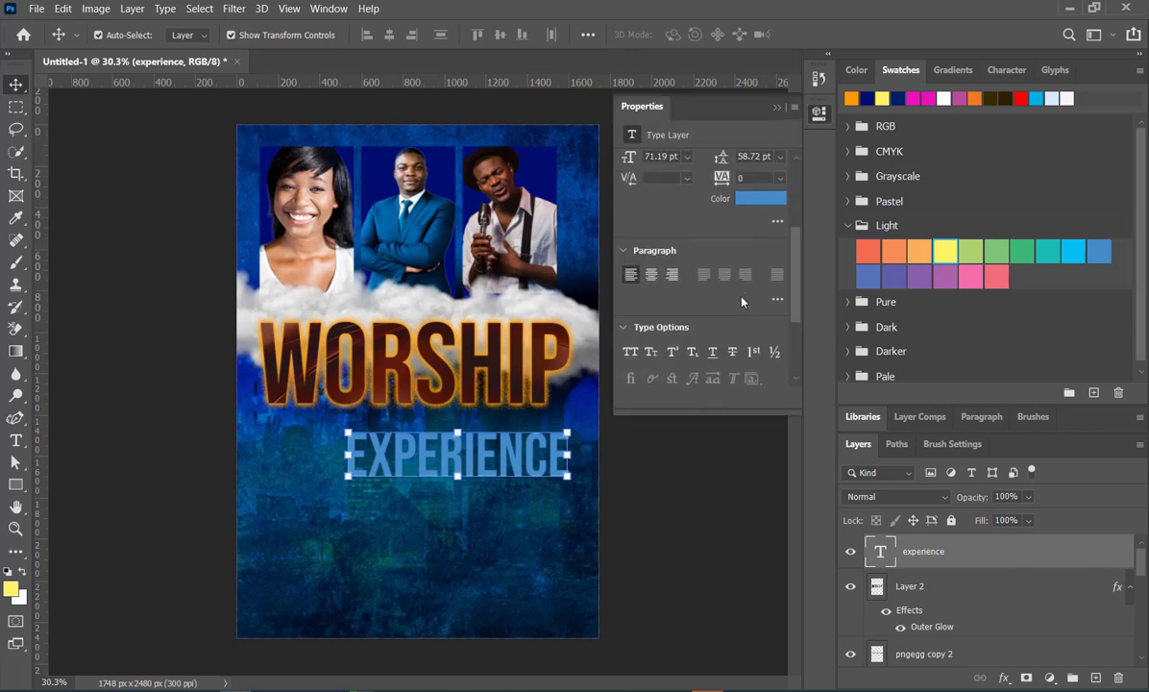
{"action": "scroll", "coordinate": [742, 302], "scroll_direction": "up", "scroll_amount": 2}
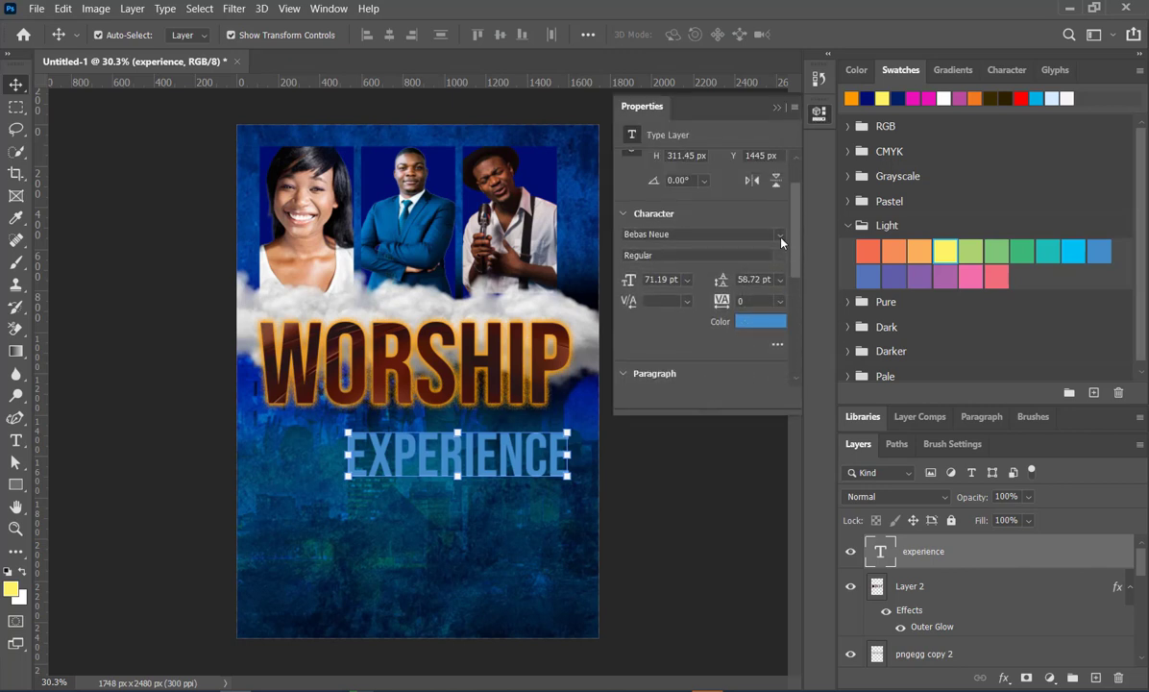
{"action": "left_click", "coordinate": [780, 235]}
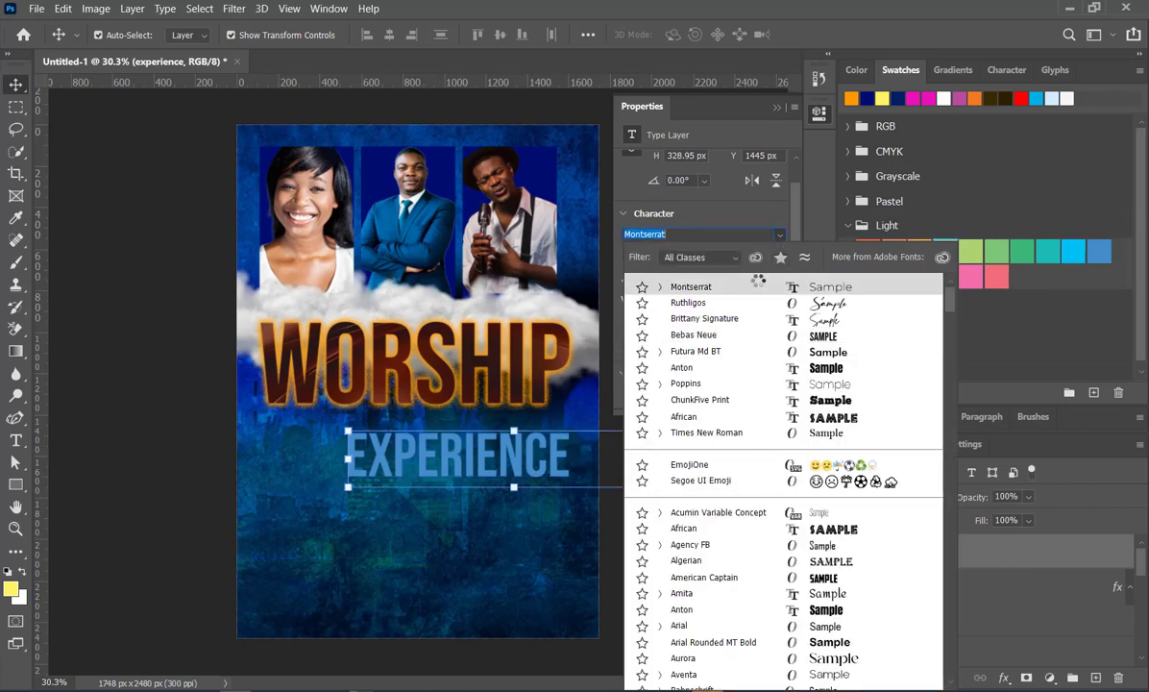
{"action": "left_click", "coordinate": [758, 286]}
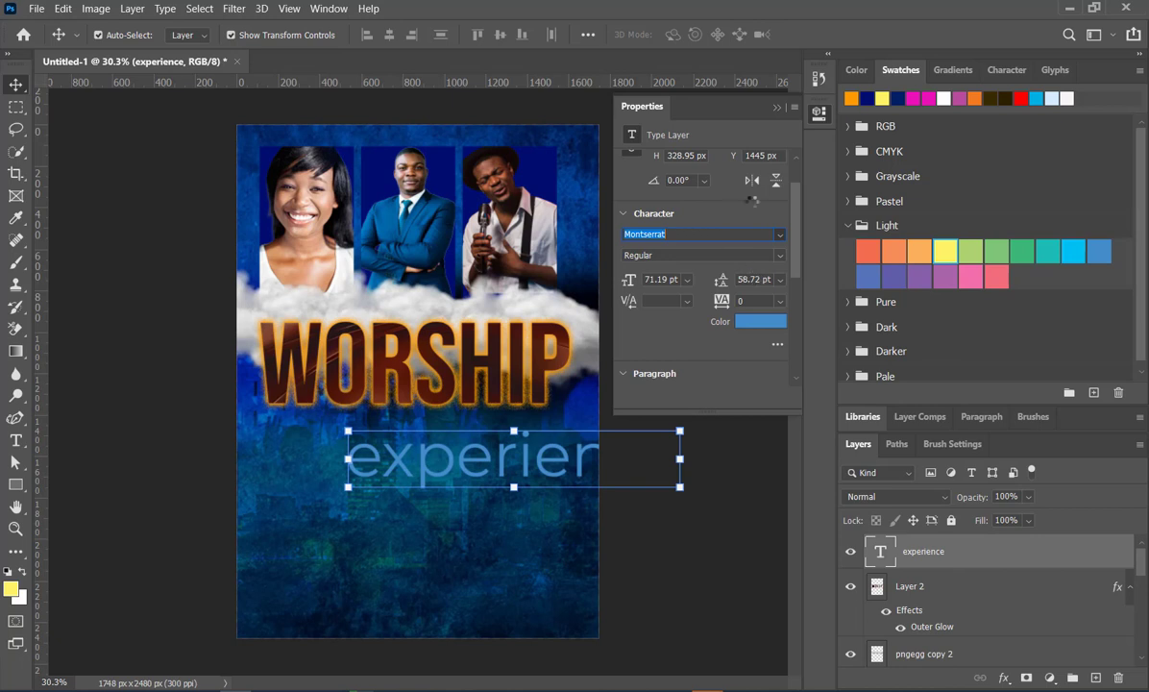
{"action": "left_click", "coordinate": [777, 107]}
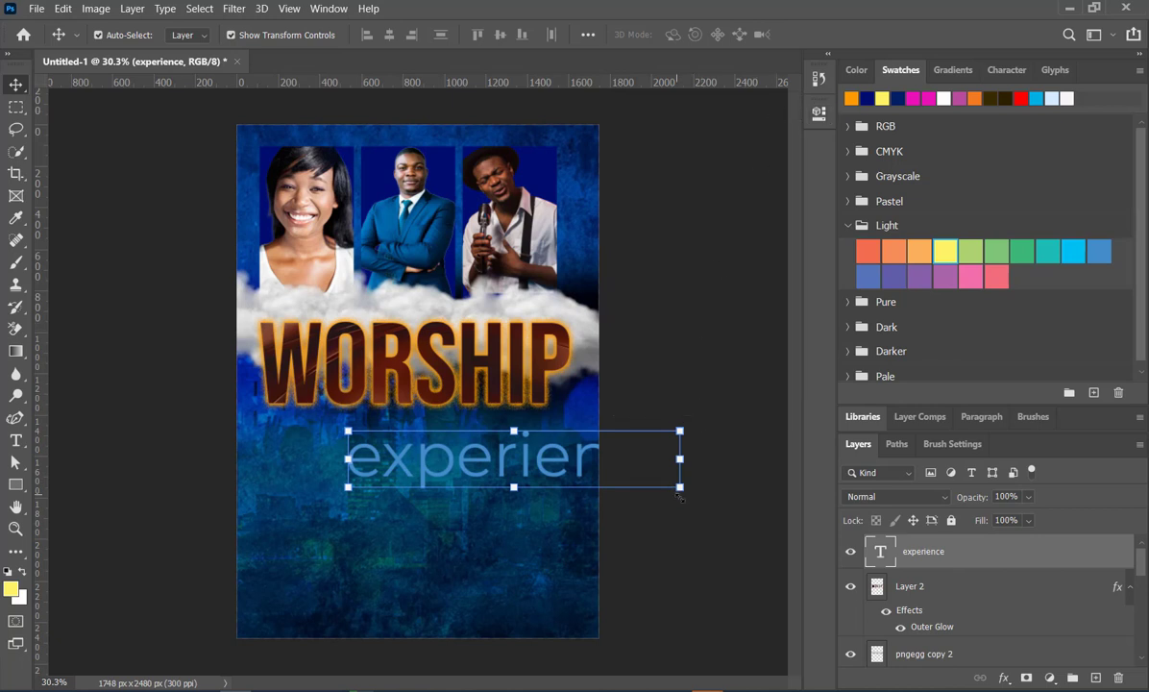
- Scale the experience text to 53.05% beneath WORSHIP and recolour it near-white
{"action": "left_click_drag", "start_coordinate": [680, 490], "coordinate": [524, 461]}
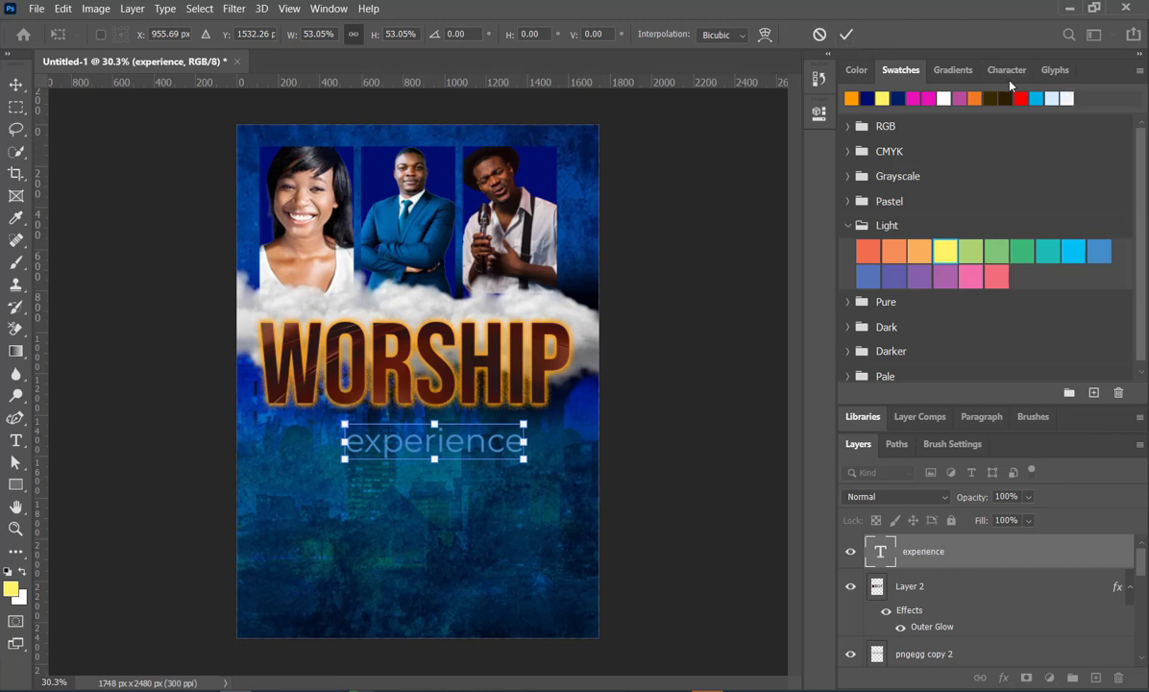
{"action": "left_click", "coordinate": [663, 363]}
{"action": "left_click", "coordinate": [1067, 96]}
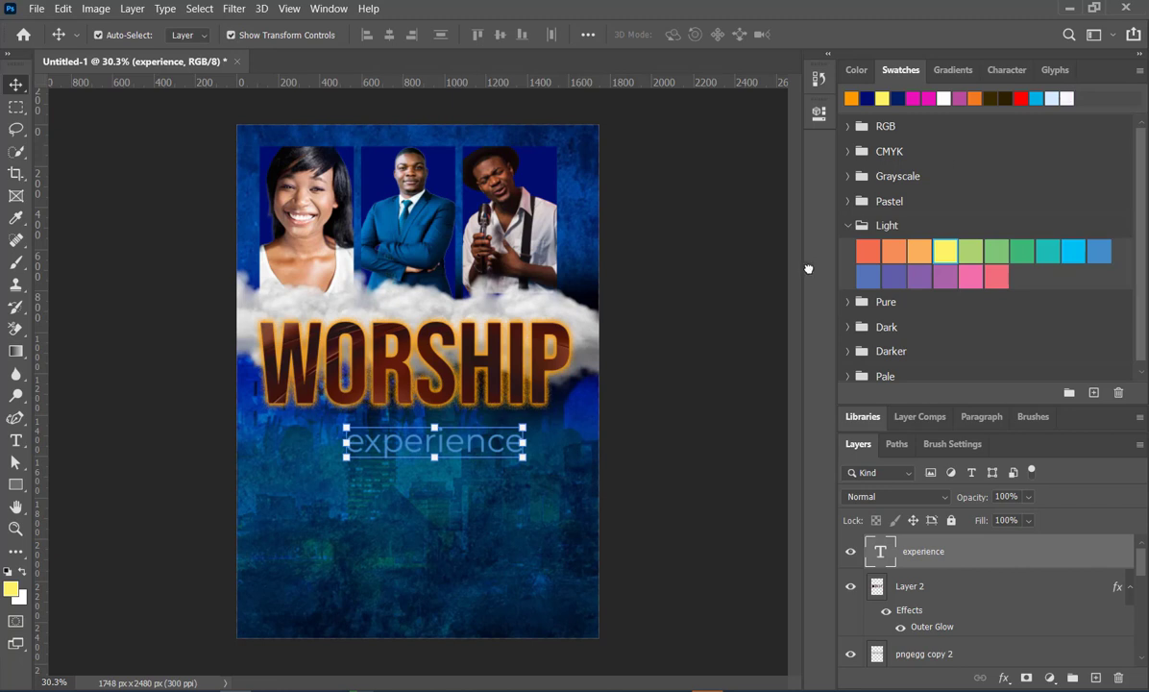
{"action": "key", "text": "alt+BackSpace"}
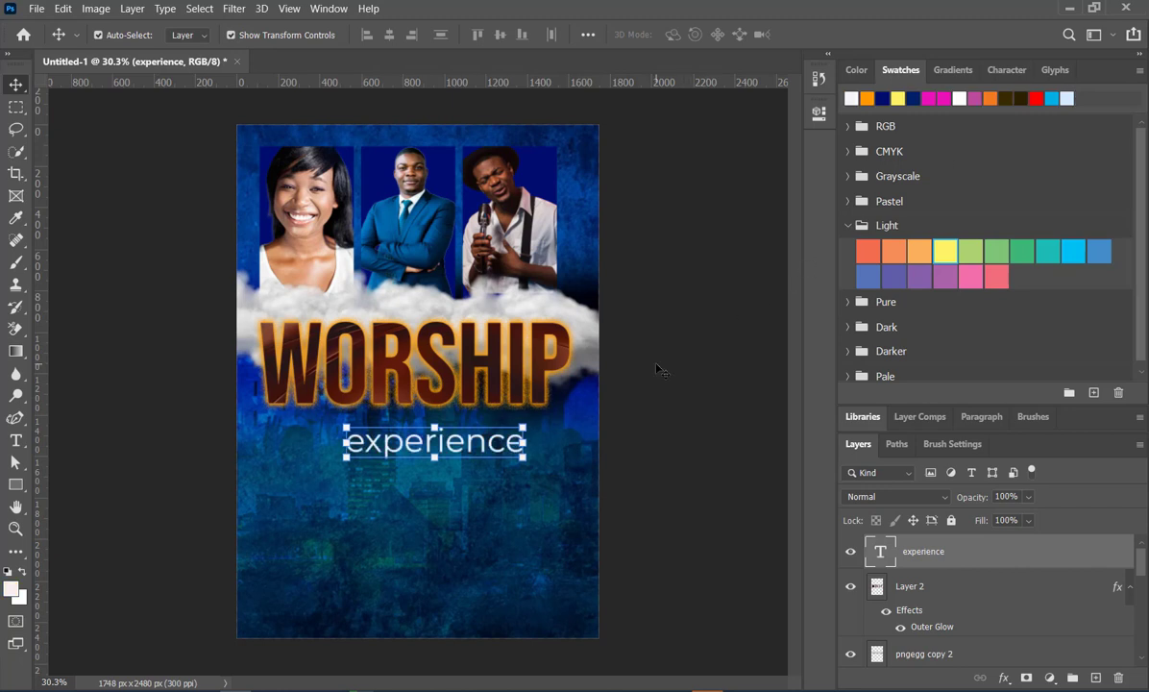
{"action": "left_click", "coordinate": [659, 367]}
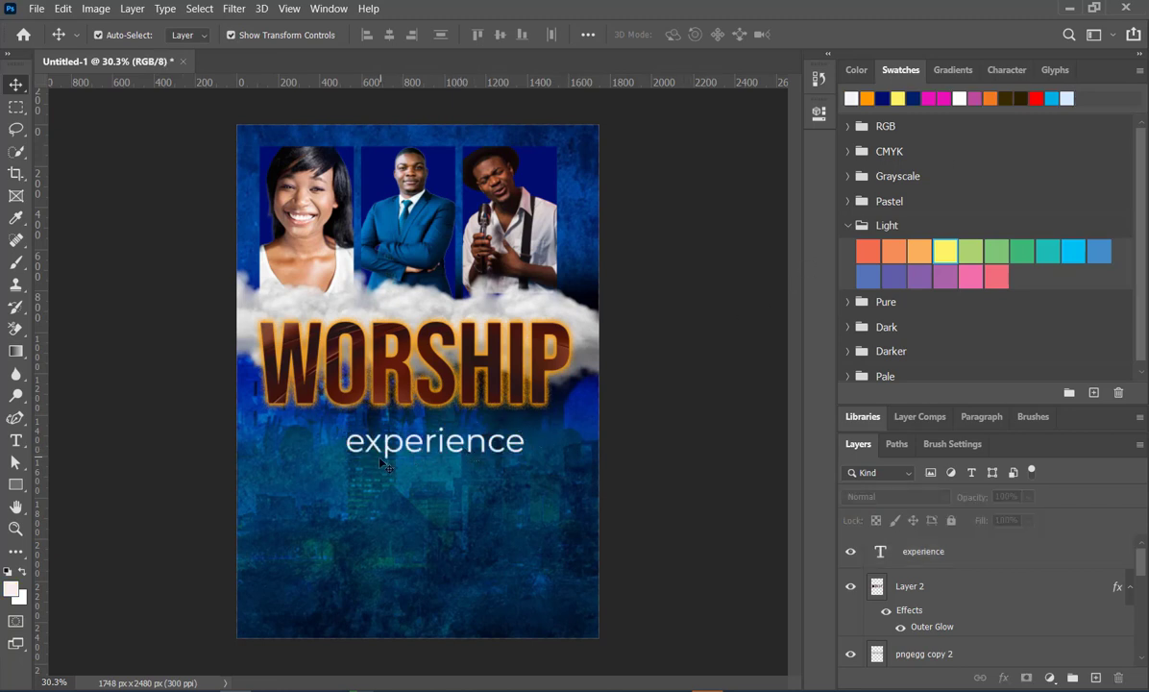
- Activate the Brush tool and add a new empty layer above the experience text
{"action": "key", "text": "ctrl+plus"}
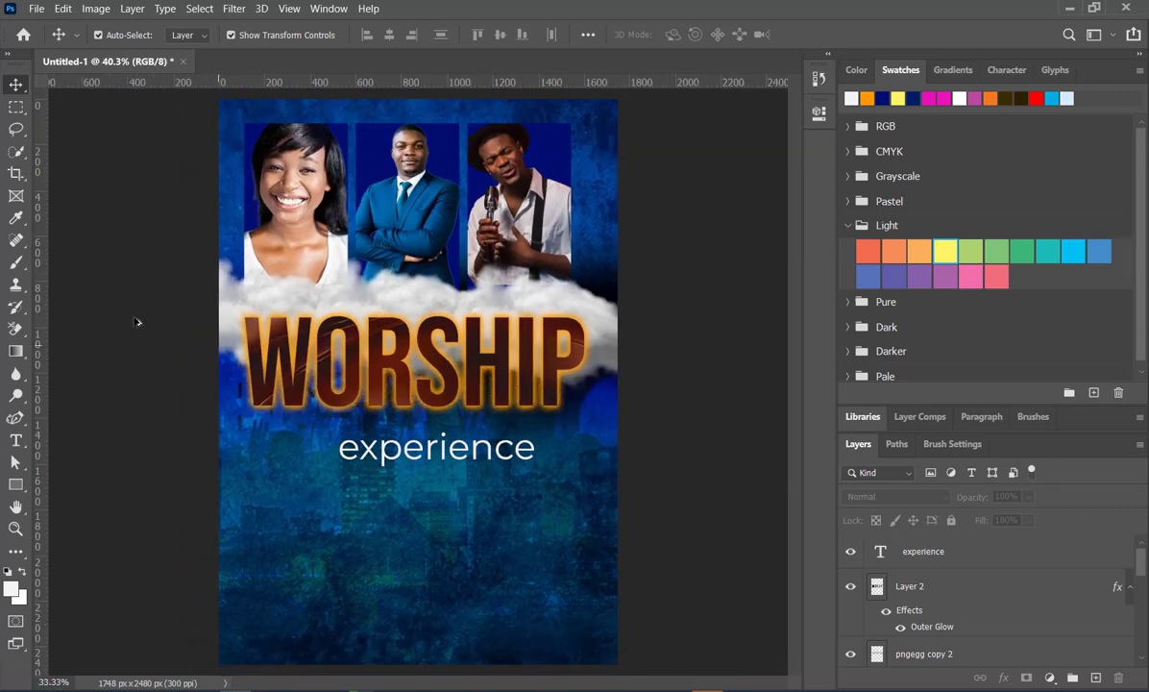
{"action": "scroll", "coordinate": [353, 447], "scroll_direction": "up", "scroll_amount": 2}
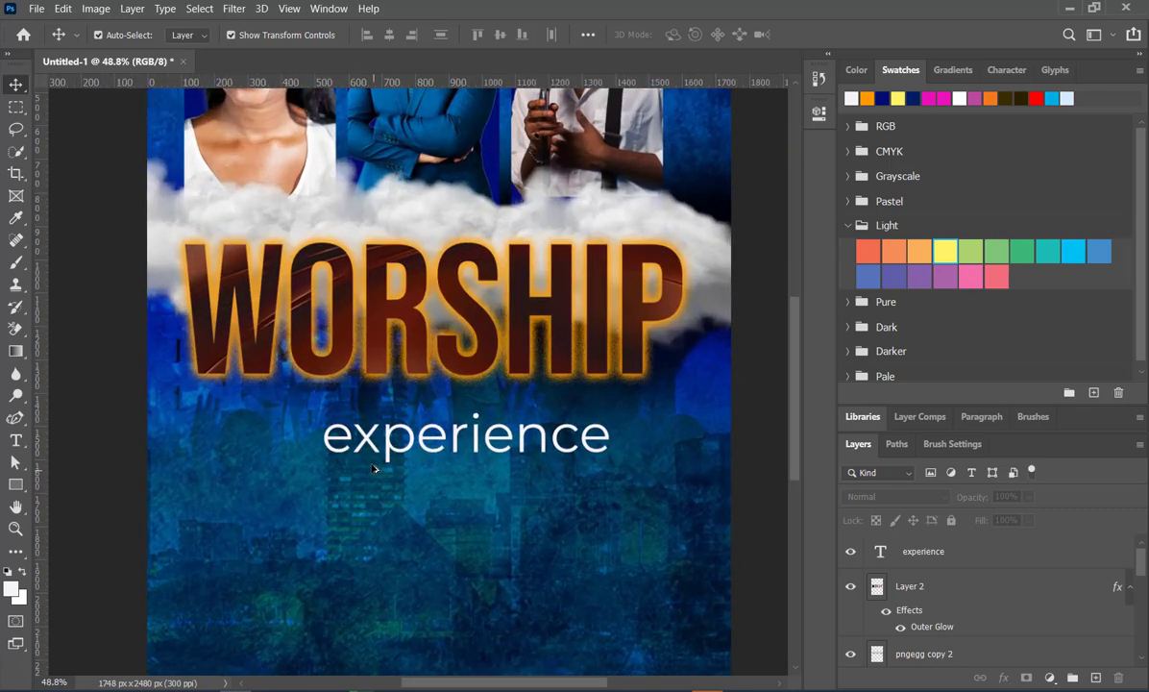
{"action": "left_click", "coordinate": [16, 266]}
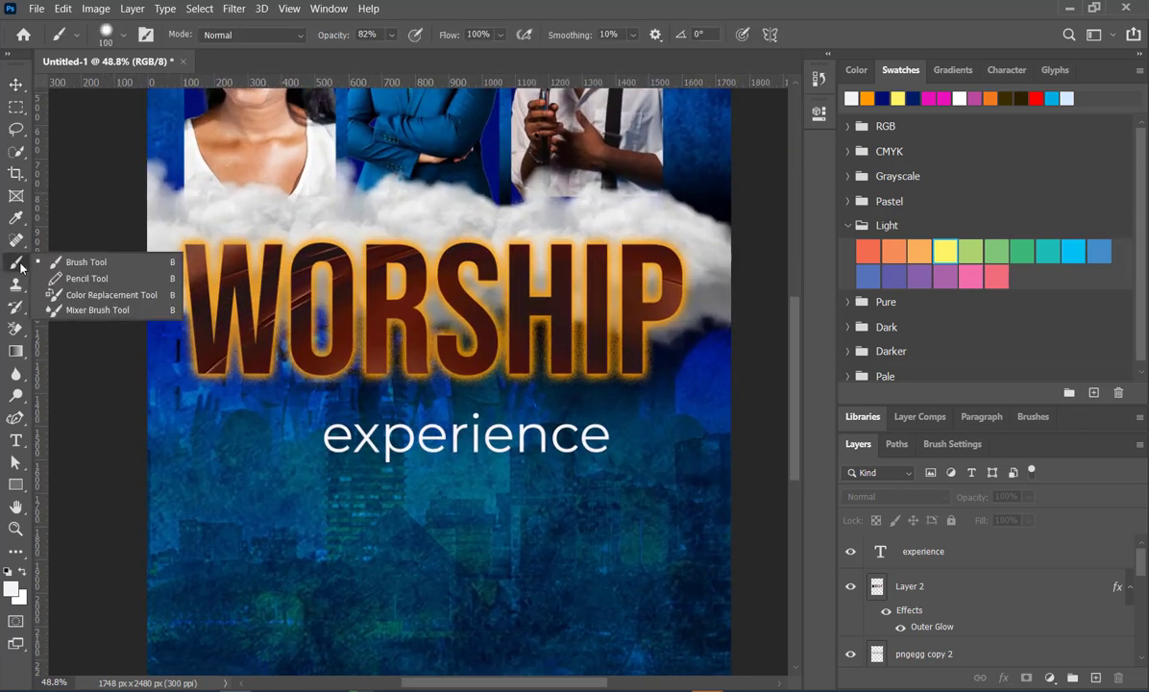
{"action": "left_click", "coordinate": [80, 265]}
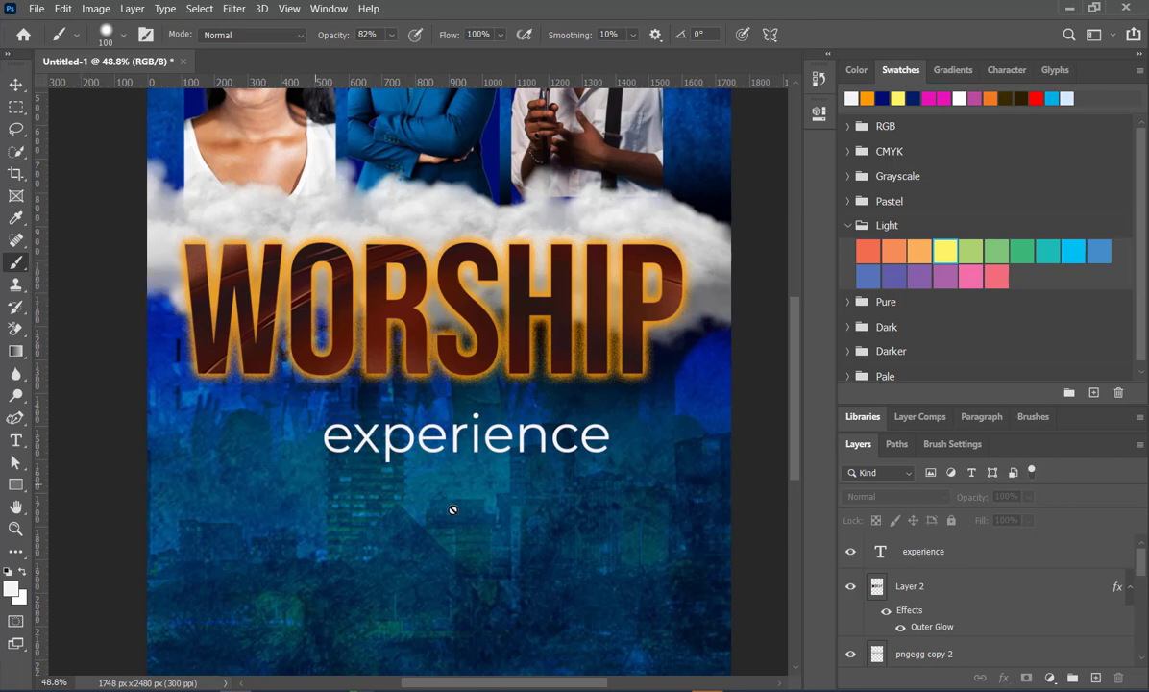
{"action": "left_click", "coordinate": [1095, 678]}
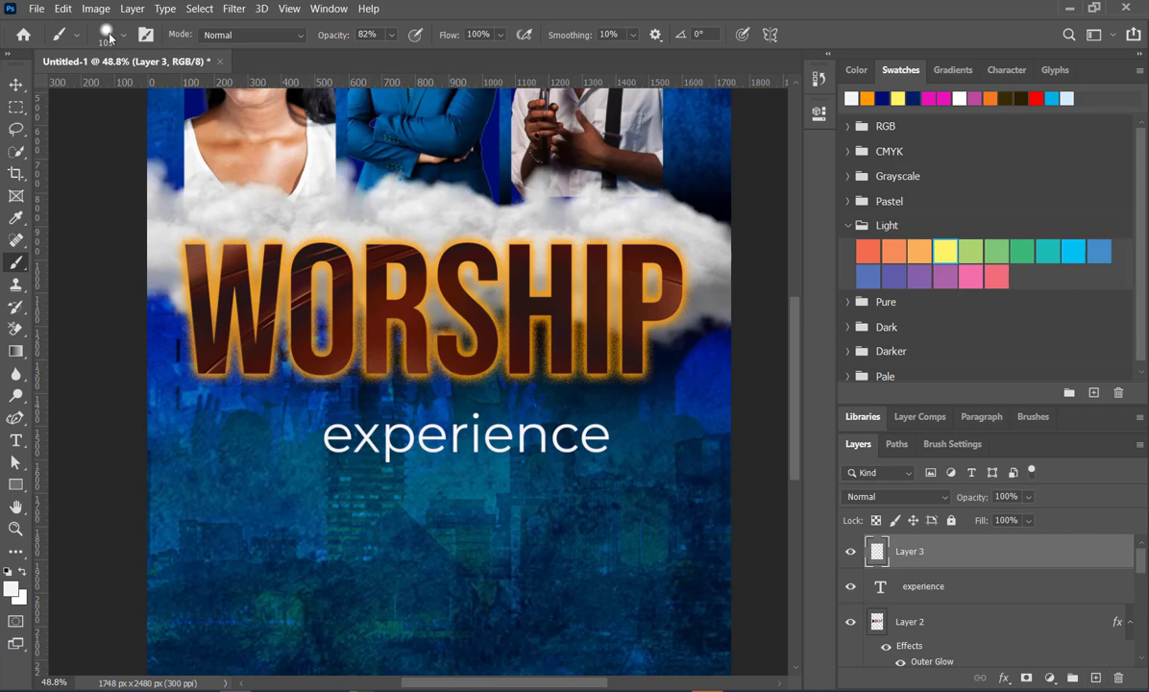
- Try a curved 36 px near-white brush stroke below the experience text, and undo it
{"action": "left_click", "coordinate": [291, 38]}
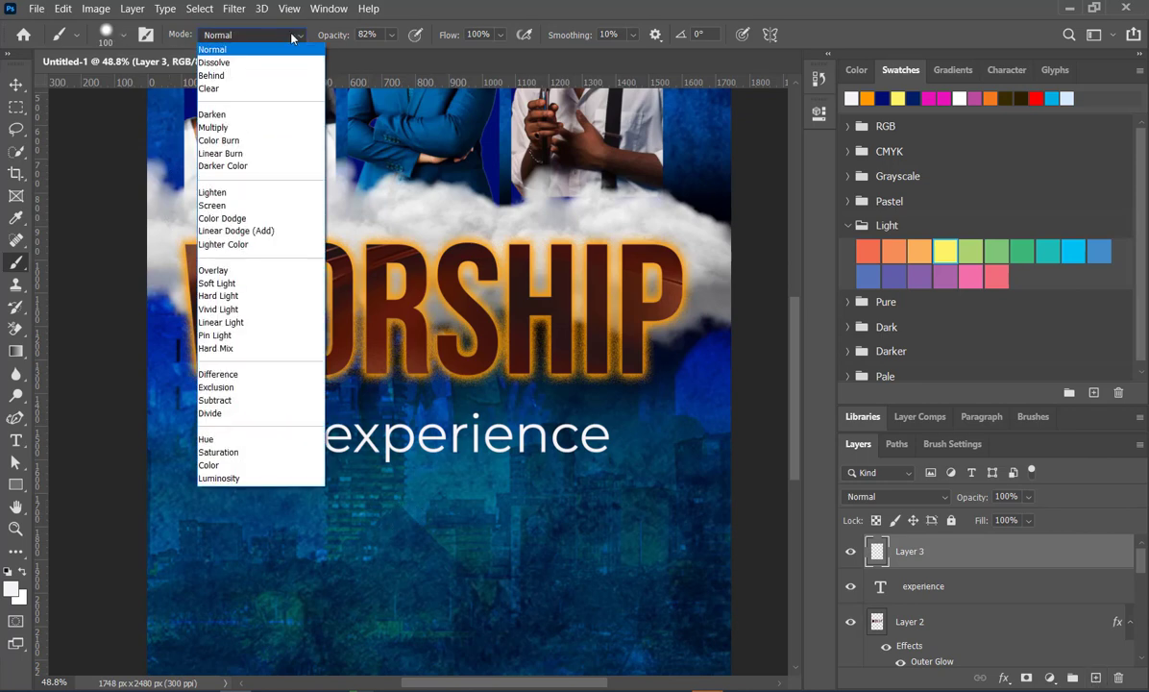
{"action": "left_click", "coordinate": [291, 37]}
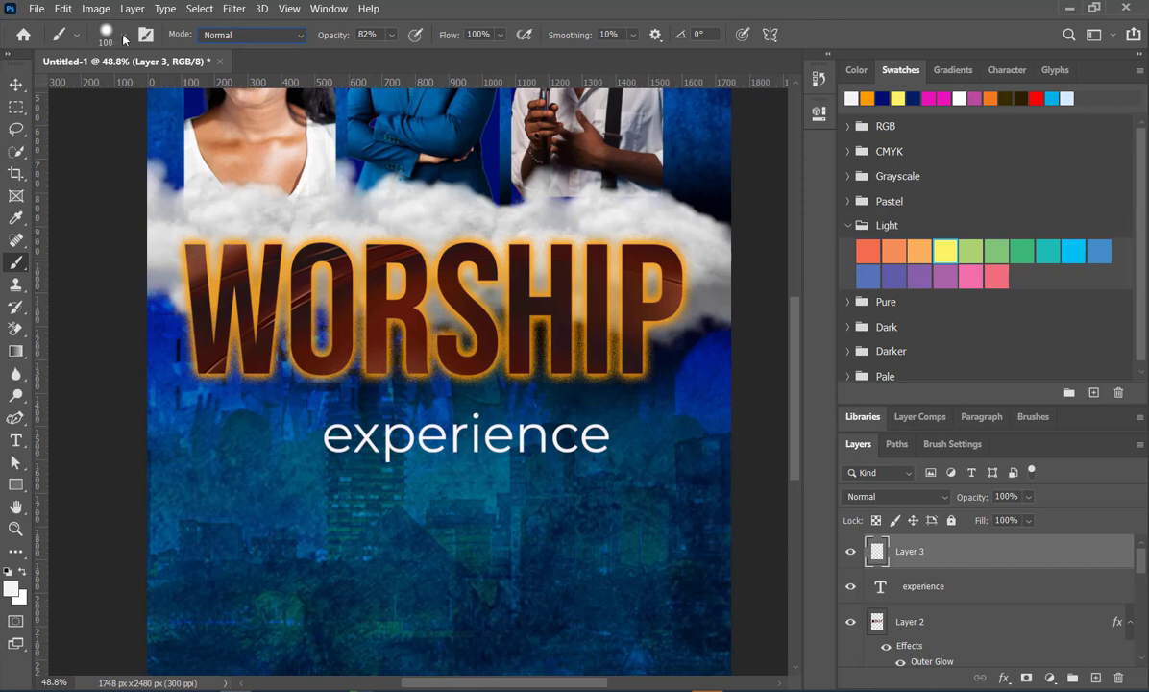
{"action": "left_click", "coordinate": [124, 36]}
{"action": "left_click_drag", "start_coordinate": [144, 85], "coordinate": [112, 86]}
{"action": "left_click", "coordinate": [328, 556]}
{"action": "left_click_drag", "start_coordinate": [293, 501], "coordinate": [328, 575]}
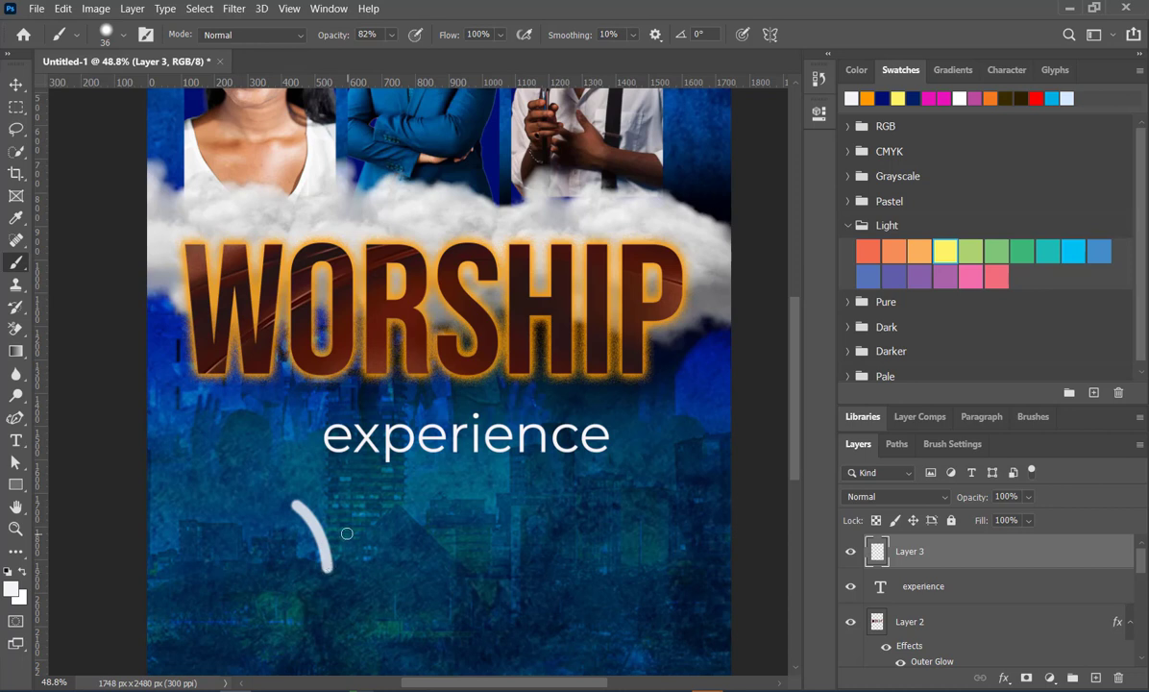
{"action": "key", "text": "ctrl+z"}
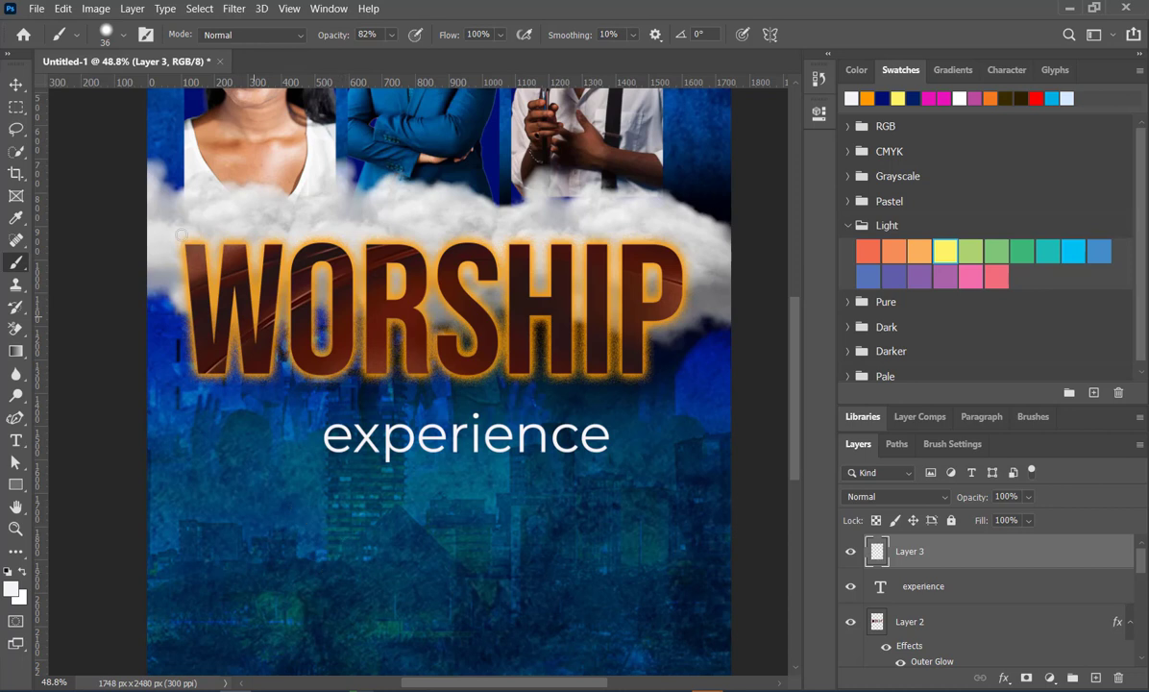
- Reduce the brush size to 12 px
{"action": "left_click", "coordinate": [124, 36]}
{"action": "left_click_drag", "start_coordinate": [112, 91], "coordinate": [100, 87]}
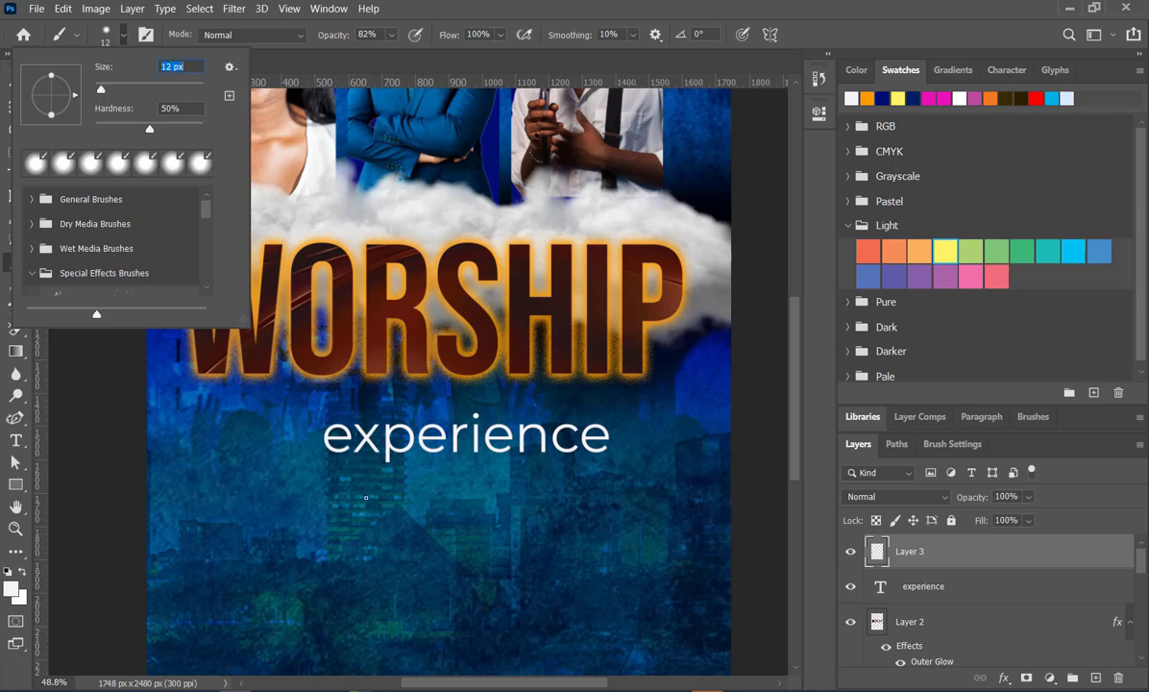
{"action": "left_click", "coordinate": [365, 497]}
- Try a hand-brushed X of two crossing strokes below the experience text, and delete its layer
{"action": "left_click_drag", "start_coordinate": [365, 497], "coordinate": [394, 575]}
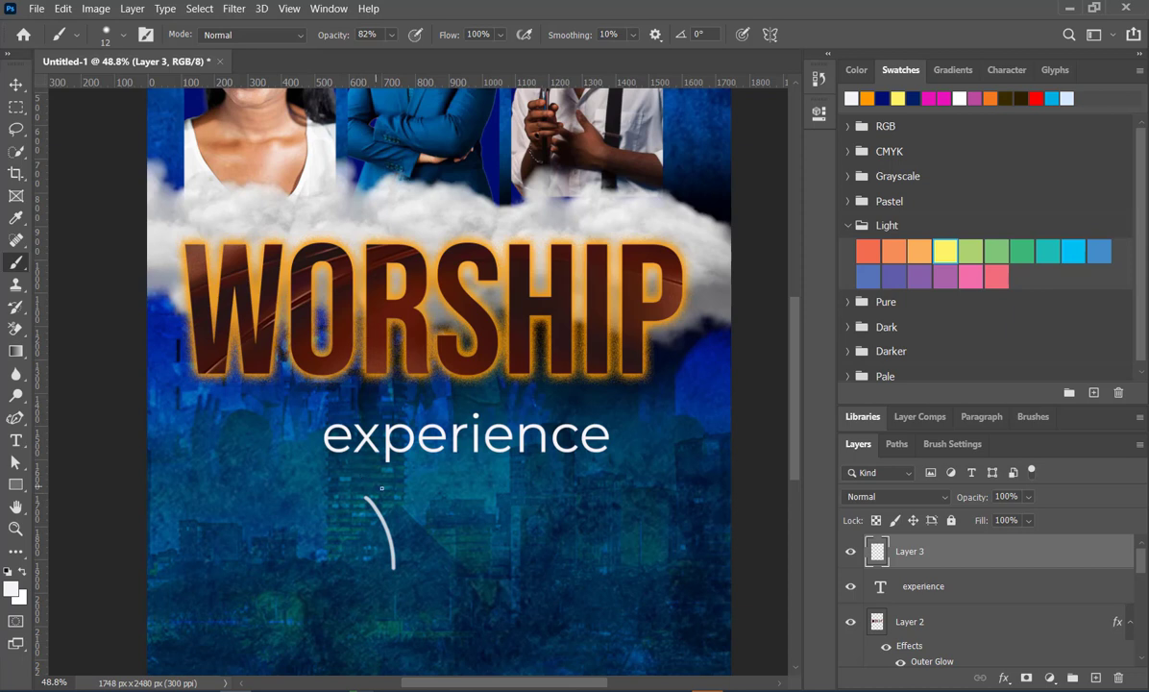
{"action": "left_click_drag", "start_coordinate": [404, 489], "coordinate": [342, 552]}
{"action": "left_click", "coordinate": [15, 85]}
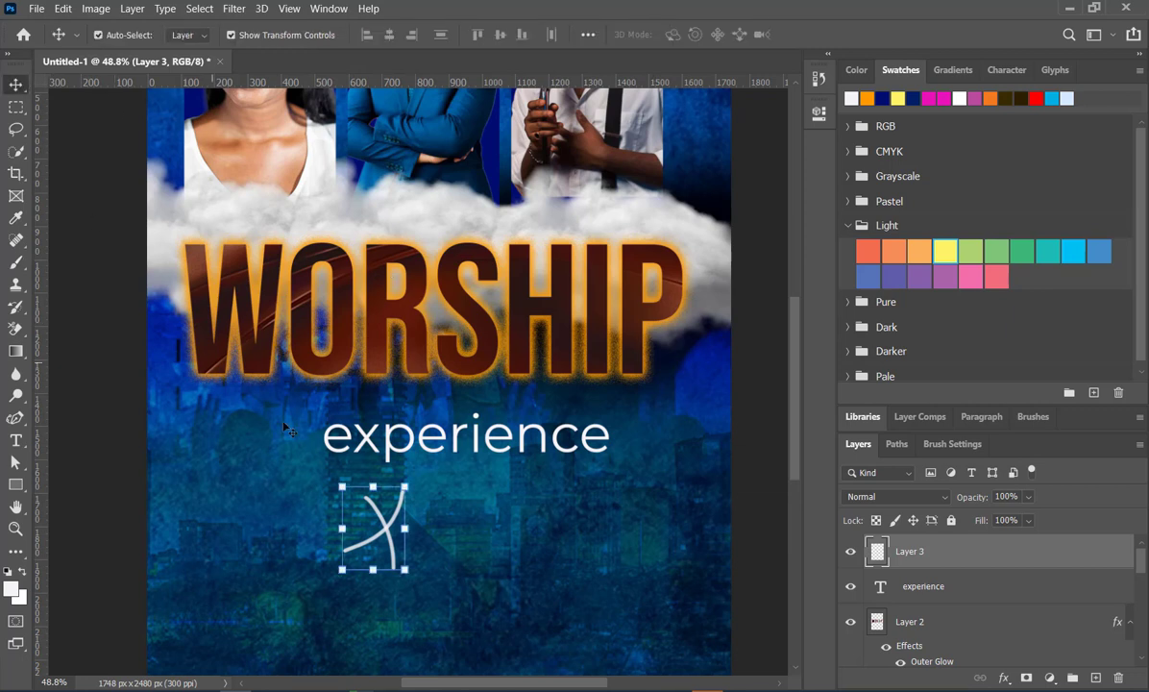
{"action": "key", "text": "Delete"}
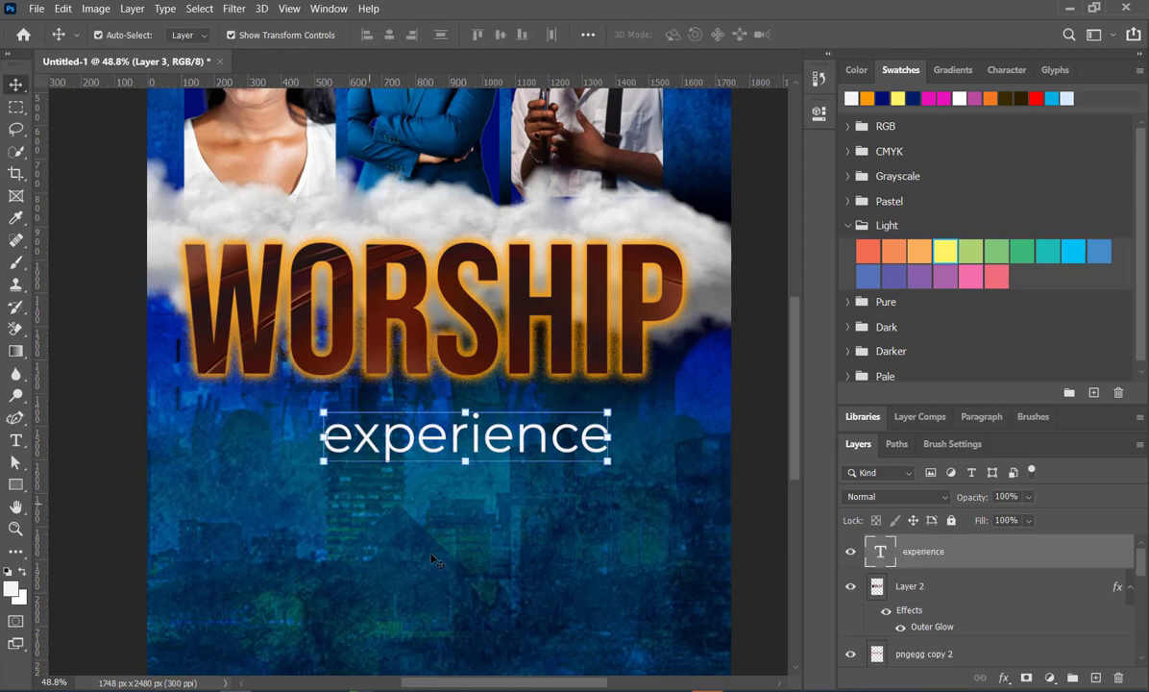
- Add a new empty layer above the experience text and brush a near-white X from two crossing curved strokes below the text
{"action": "left_click", "coordinate": [1096, 677]}
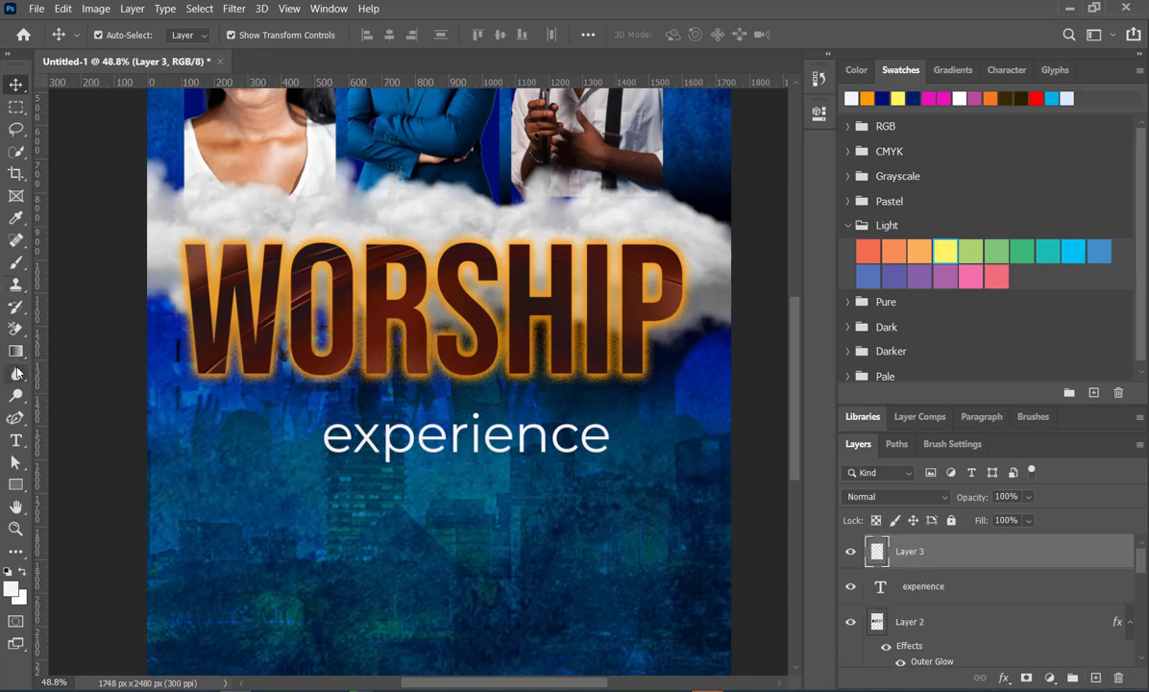
{"action": "left_click", "coordinate": [15, 262]}
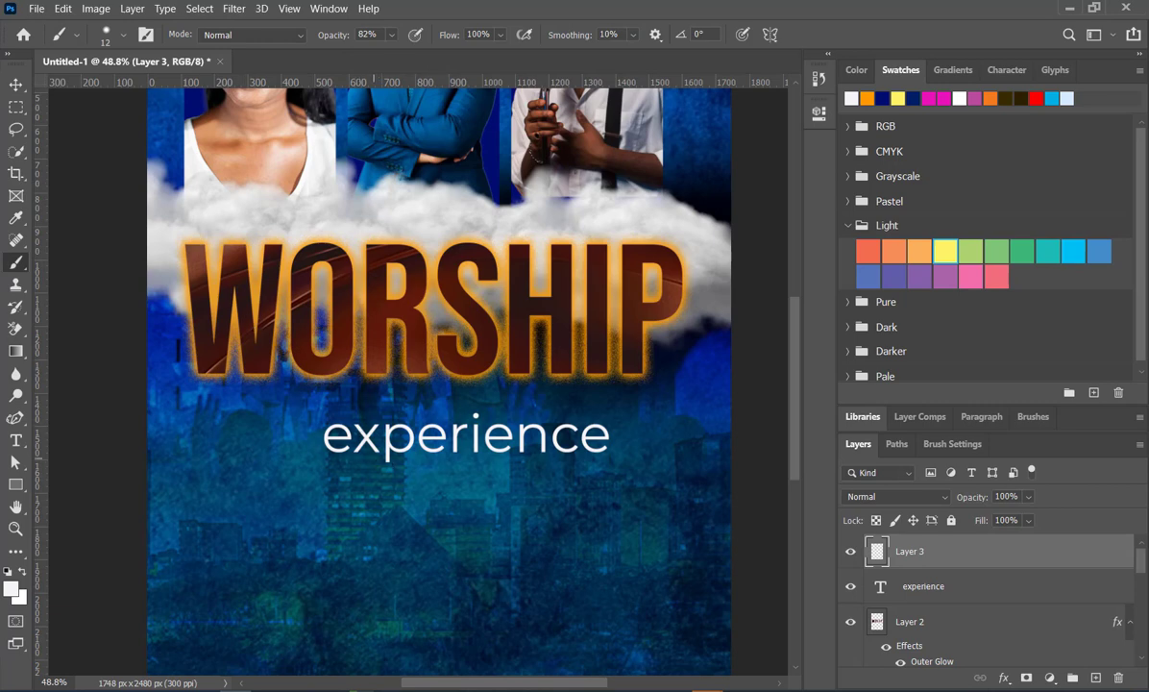
{"action": "scroll", "coordinate": [472, 494], "scroll_direction": "down", "scroll_amount": 2}
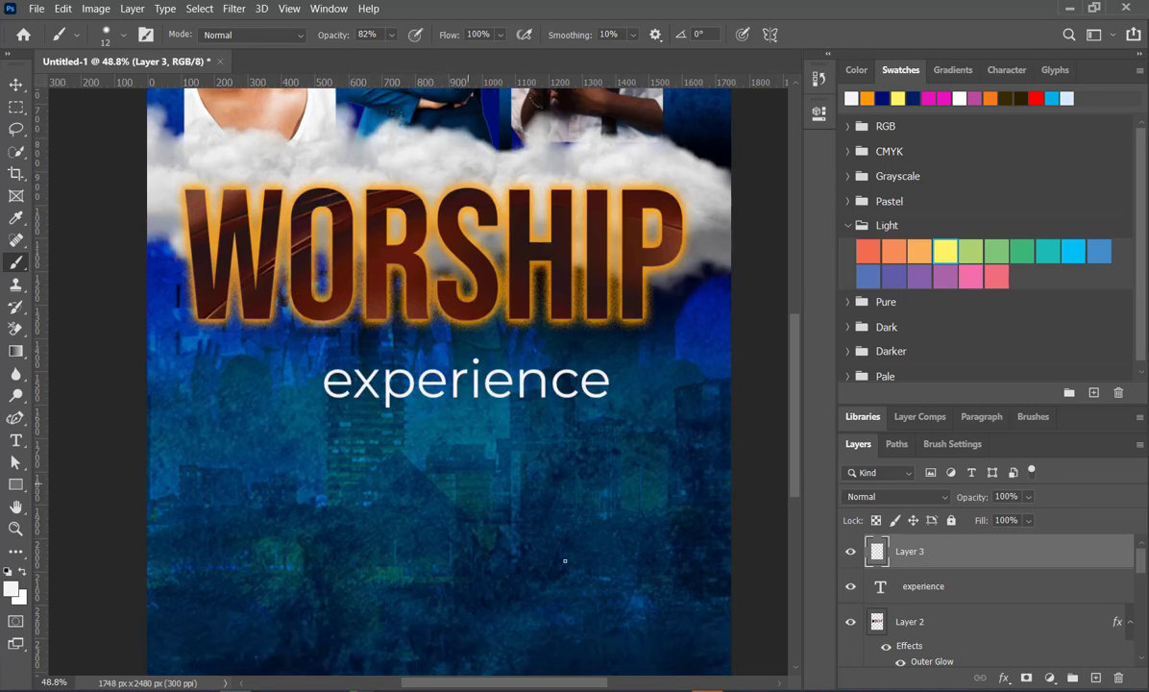
{"action": "left_click_drag", "start_coordinate": [467, 483], "coordinate": [563, 558]}
{"action": "left_click_drag", "start_coordinate": [548, 482], "coordinate": [513, 585]}
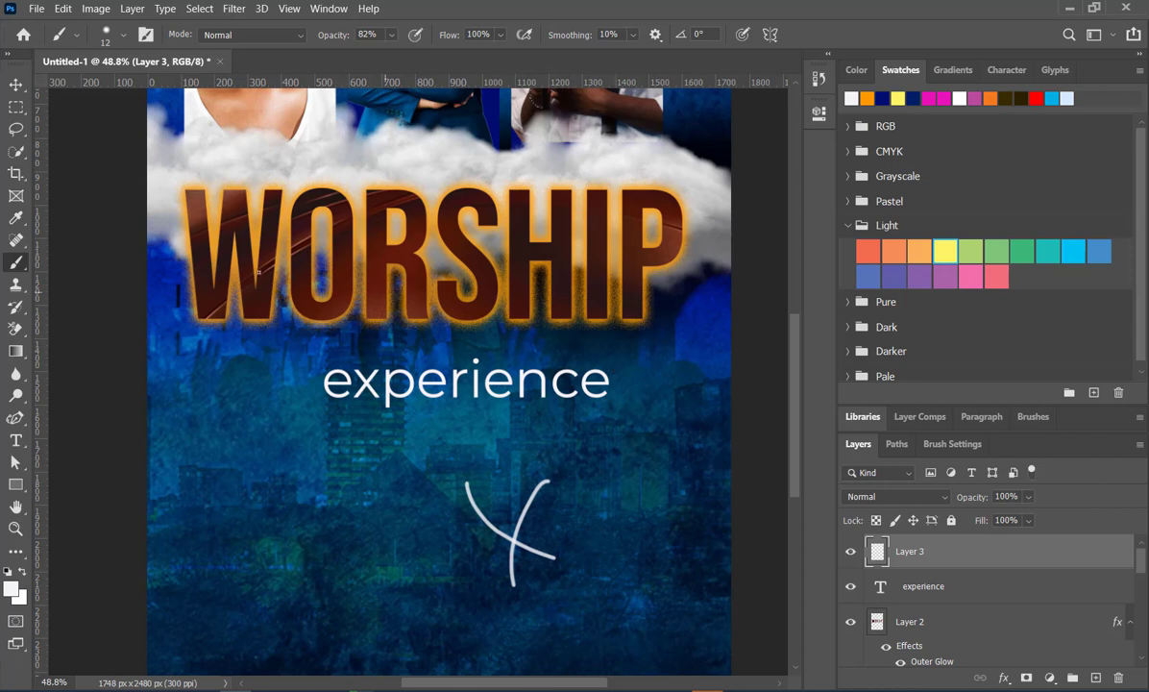
- Replace the letter x in the experience text with a gap of spaces wide enough for the brushed X
{"action": "left_click", "coordinate": [16, 85]}
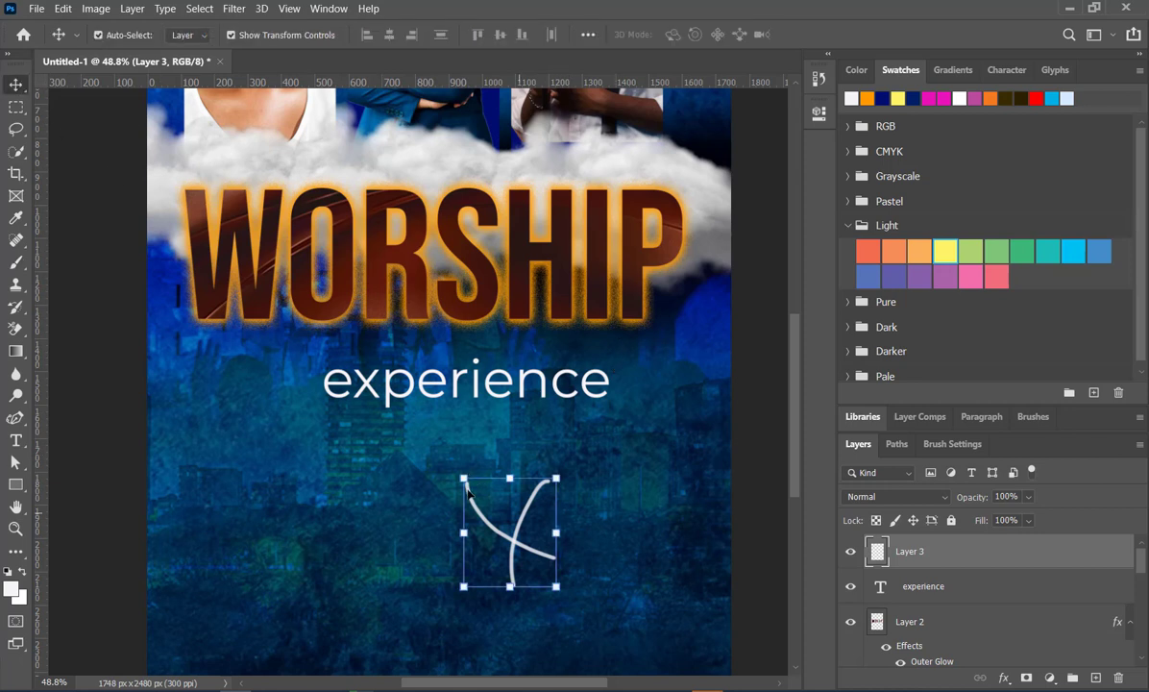
{"action": "double_click", "coordinate": [387, 388]}
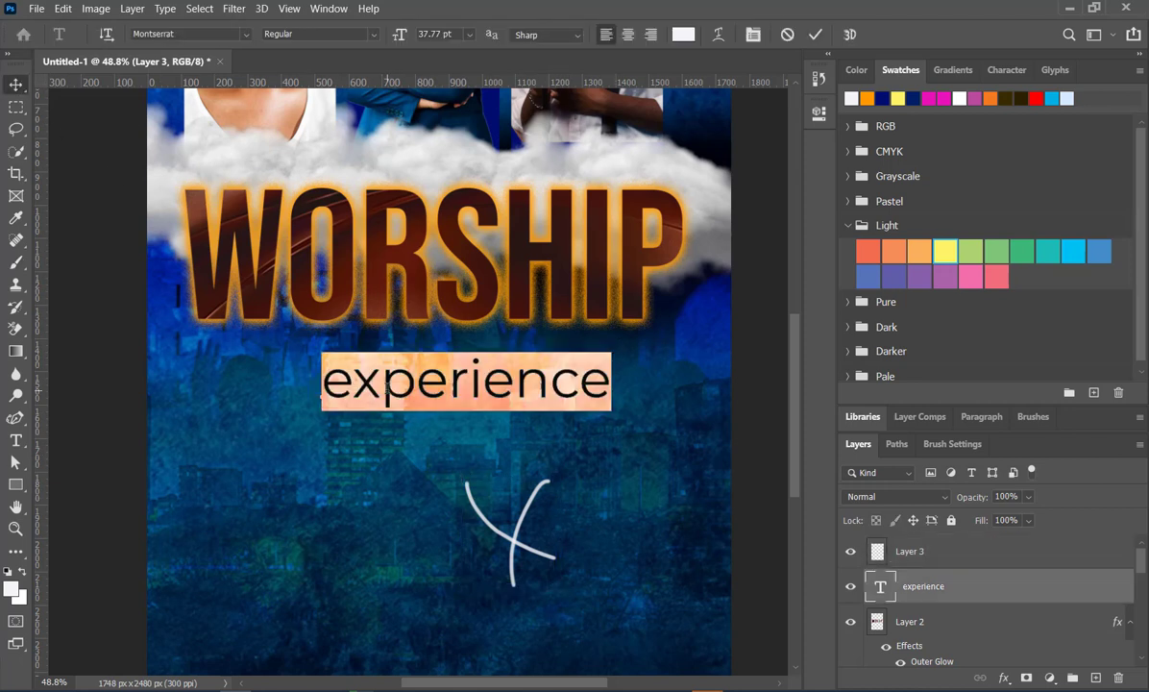
{"action": "left_click", "coordinate": [383, 388]}
{"action": "key", "text": "BackSpace"}
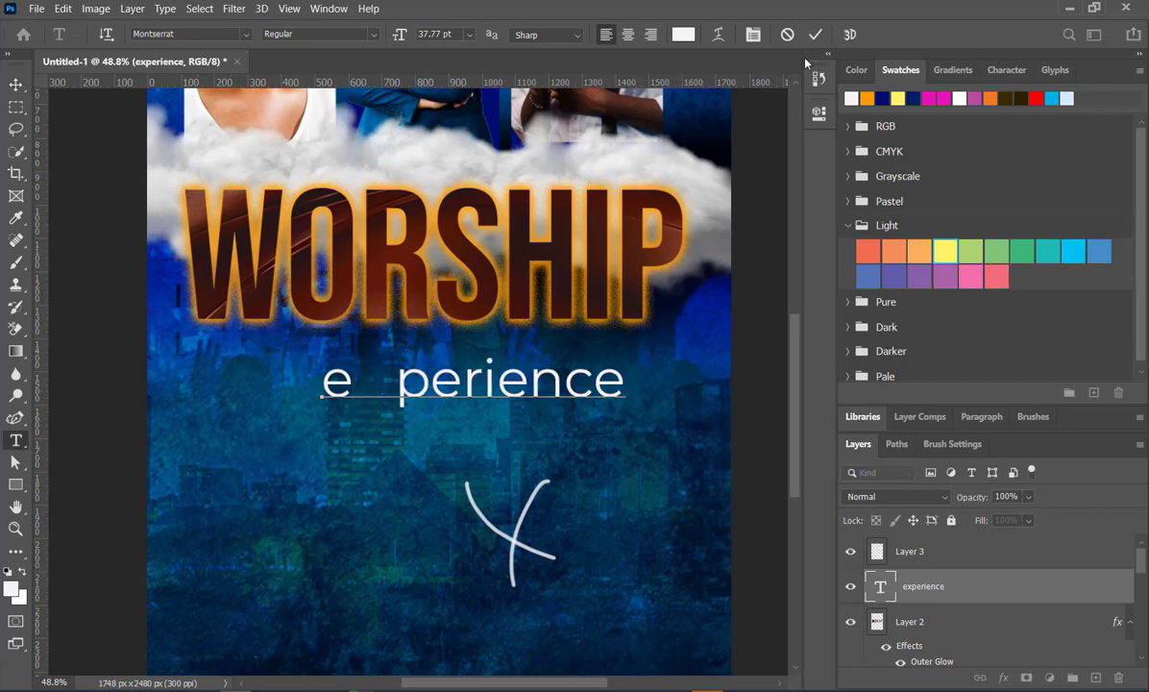
{"action": "left_click", "coordinate": [815, 33]}
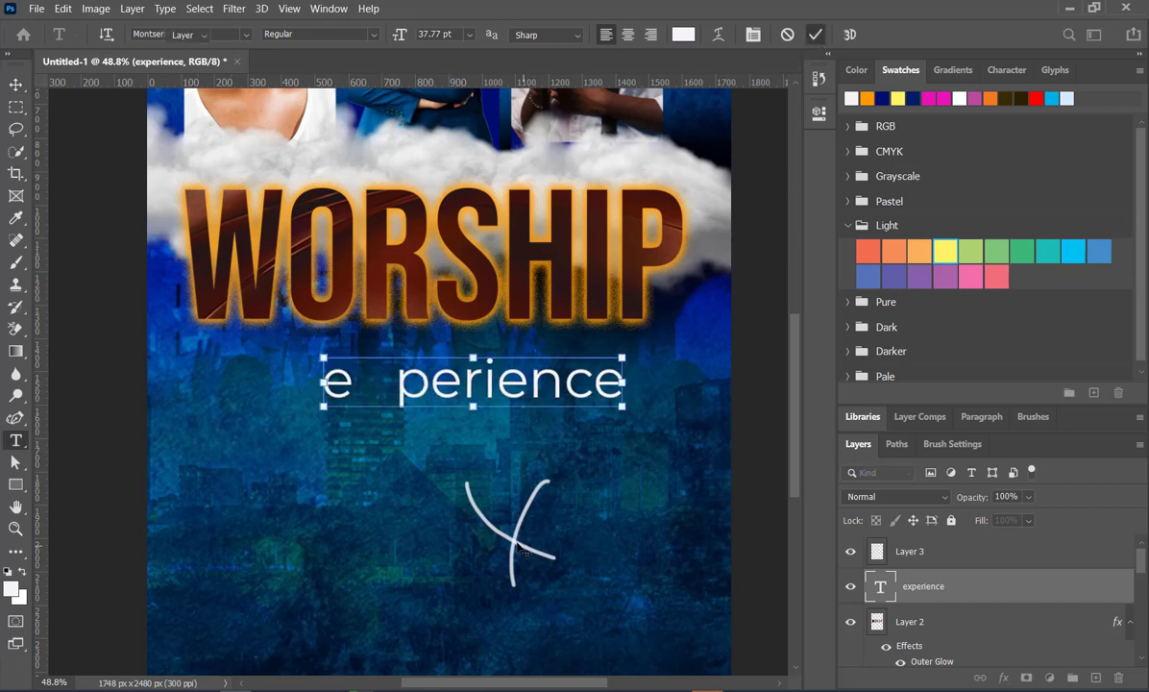
- Move the brushed X into the gap of the experience text and rotate it about 29.93°
{"action": "mouse_move", "coordinate": [519, 548]}
{"action": "left_mouse_down"}
{"action": "mouse_move", "coordinate": [452, 448]}
{"action": "mouse_move", "coordinate": [394, 407]}
{"action": "mouse_move", "coordinate": [348, 396]}
{"action": "mouse_move", "coordinate": [378, 386]}
{"action": "left_mouse_up"}
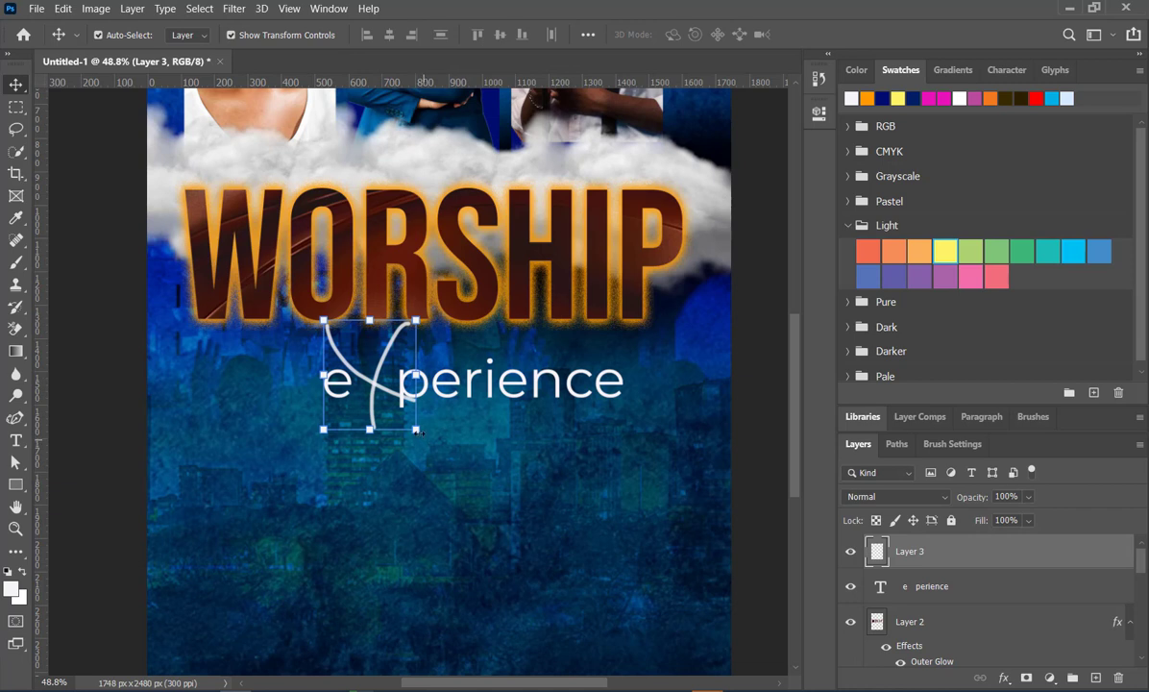
{"action": "left_click_drag", "start_coordinate": [431, 444], "coordinate": [383, 486]}
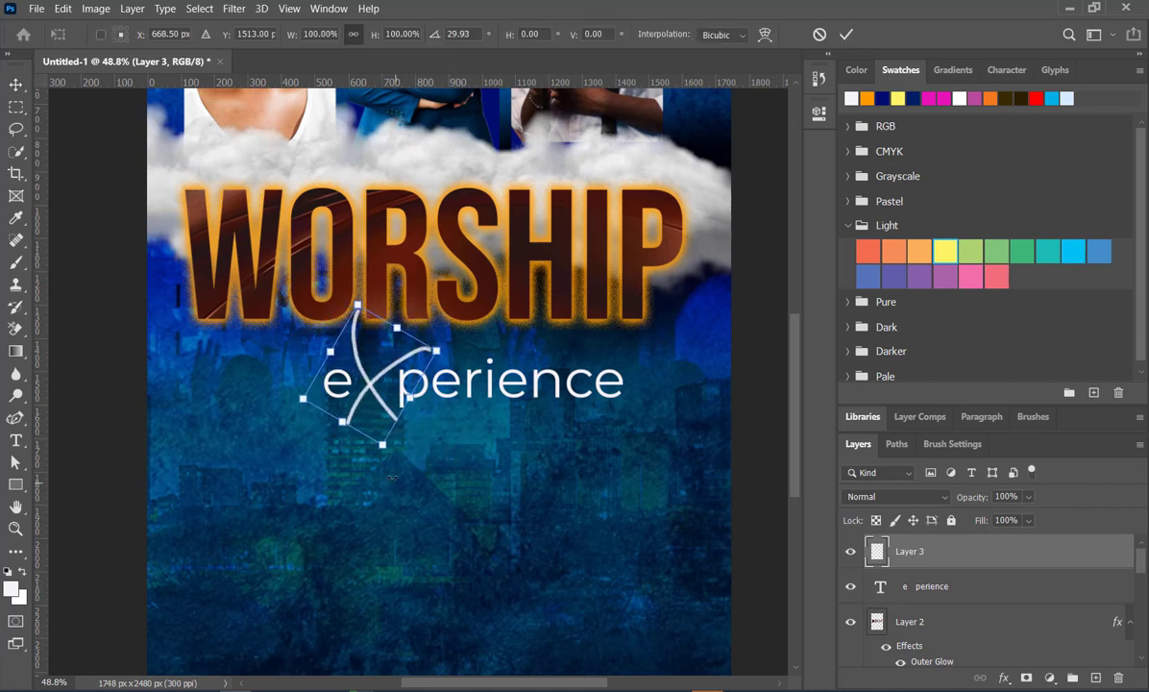
{"action": "left_click", "coordinate": [845, 35]}
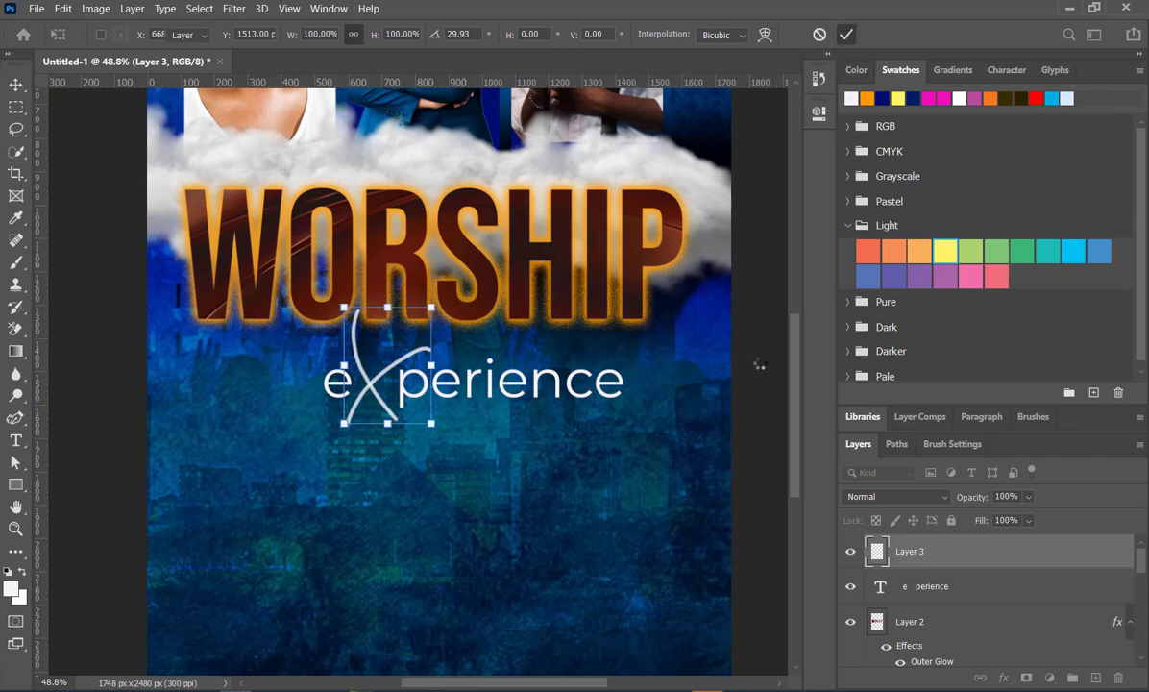
- Select the brushed X together with the experience text and move both slightly up, closer beneath WORSHIP
{"action": "left_click", "coordinate": [379, 404]}
{"action": "left_click", "coordinate": [374, 389]}
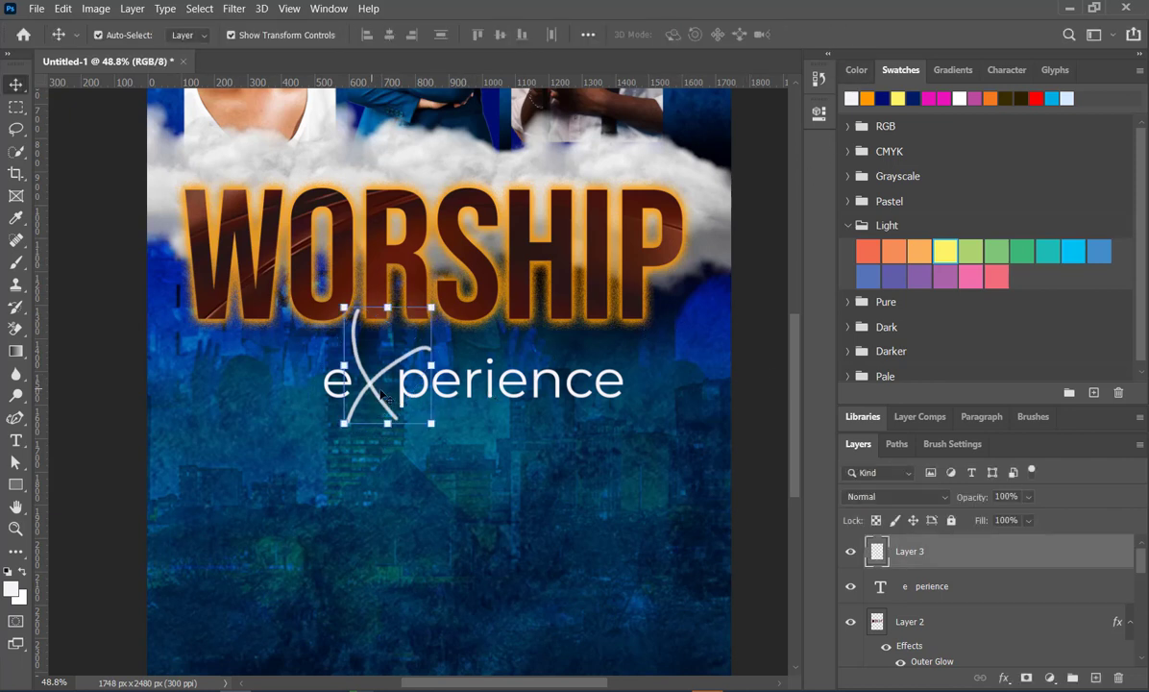
{"action": "left_click", "coordinate": [465, 393], "text": "shift"}
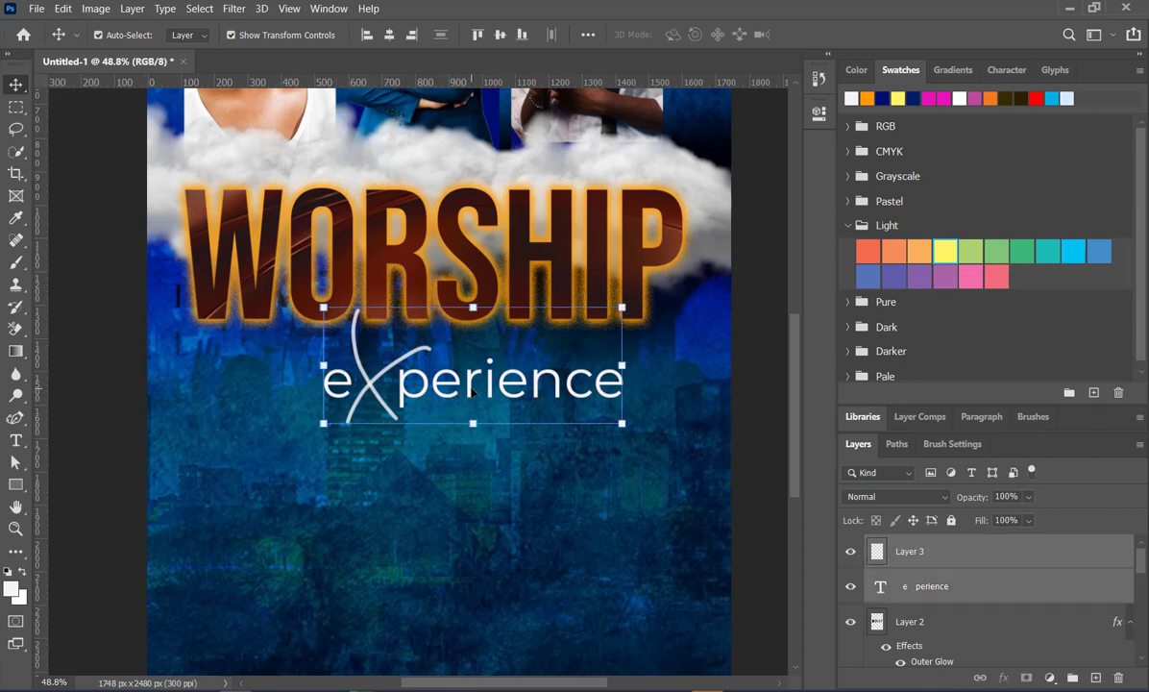
{"action": "left_click_drag", "start_coordinate": [473, 392], "coordinate": [480, 363]}
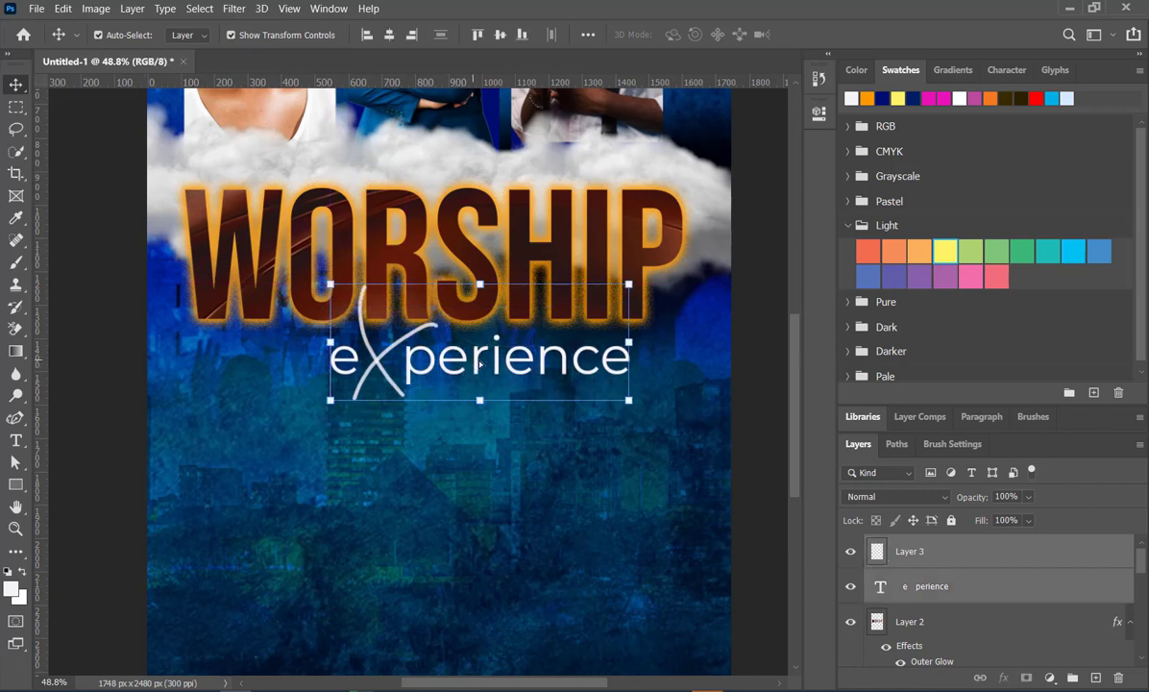
{"action": "left_click", "coordinate": [764, 389]}
- Examine the flyer's overall composition with the brushed X in the experience subtitle
{"action": "scroll", "coordinate": [430, 391], "scroll_direction": "down", "scroll_amount": 1}
{"action": "scroll", "coordinate": [430, 391], "scroll_direction": "down", "scroll_amount": 6}
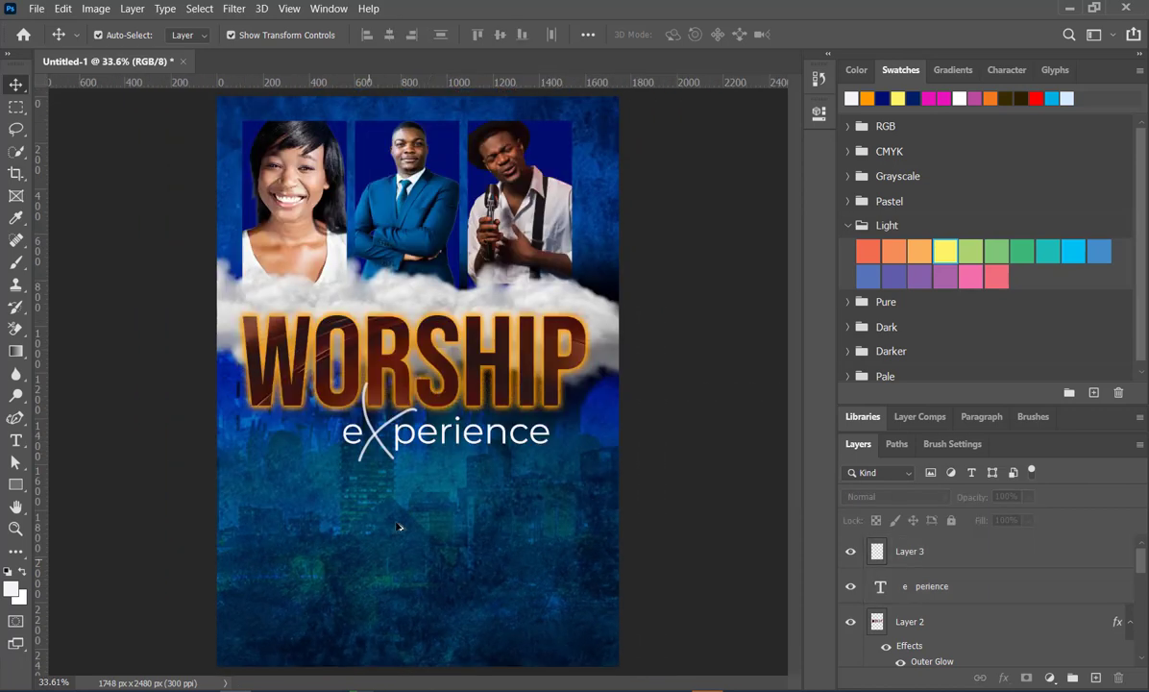
{"action": "scroll", "coordinate": [493, 444], "scroll_direction": "up", "scroll_amount": 3}
{"action": "scroll", "coordinate": [452, 509], "scroll_direction": "down", "scroll_amount": 2}
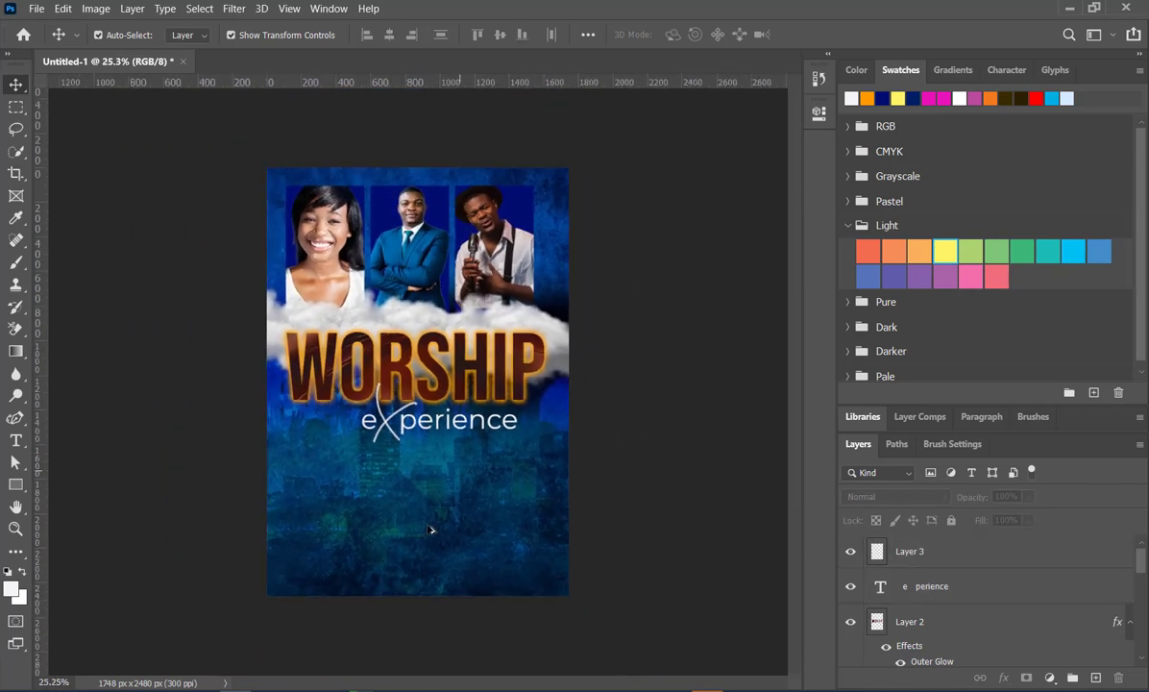
{"action": "scroll", "coordinate": [428, 576], "scroll_direction": "up", "scroll_amount": 4}
{"action": "scroll", "coordinate": [444, 591], "scroll_direction": "down", "scroll_amount": 2}
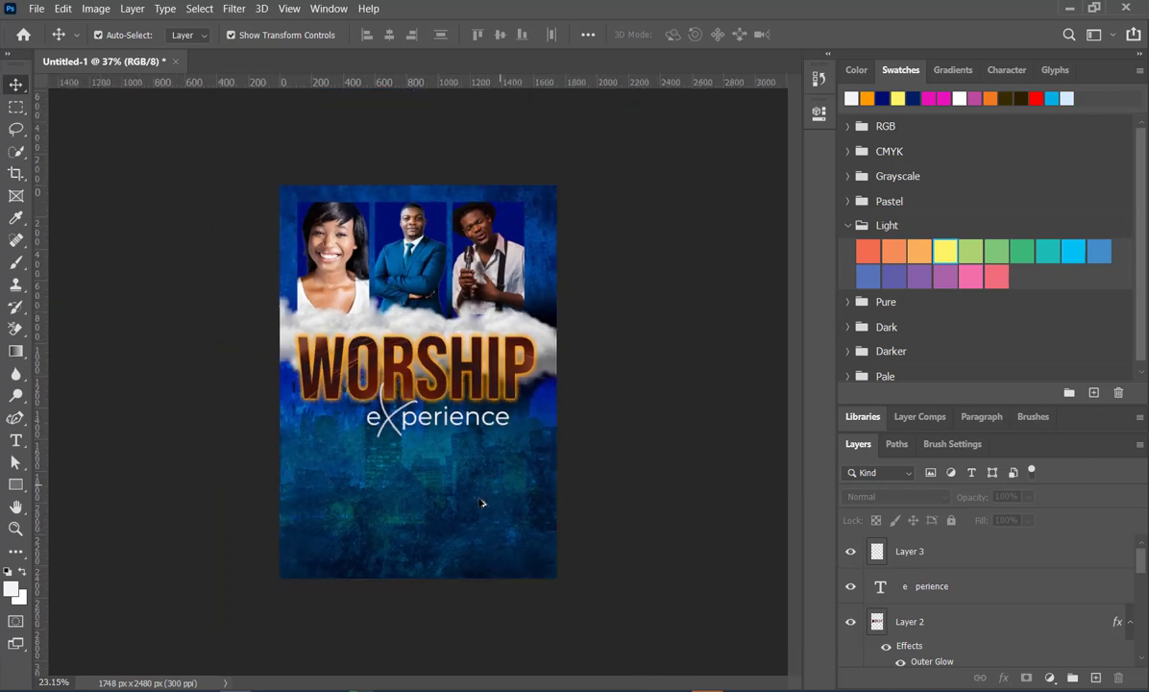
{"action": "scroll", "coordinate": [390, 577], "scroll_direction": "up", "scroll_amount": 3}
{"action": "scroll", "coordinate": [423, 506], "scroll_direction": "down", "scroll_amount": 1}
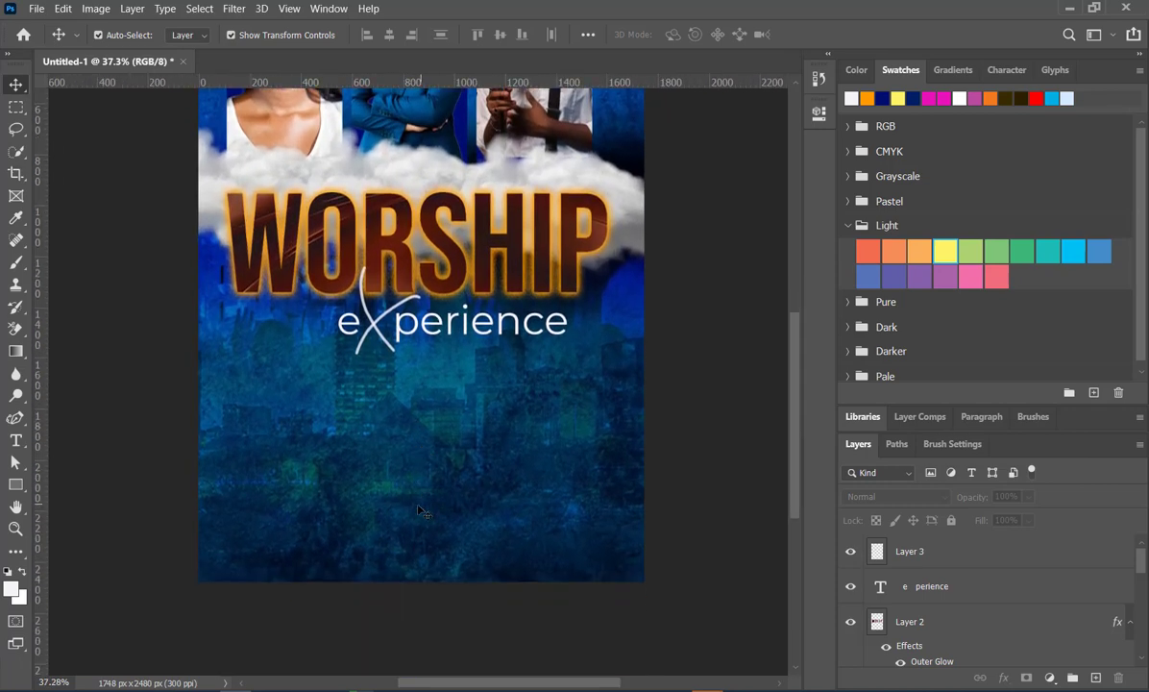
- Place the embedded photo 5e125fa4475c80a7bd1a575fdf53dad5 of the man in a dark suit in the flyer's lower-left area
{"action": "left_click", "coordinate": [37, 9]}
{"action": "left_click", "coordinate": [84, 336]}
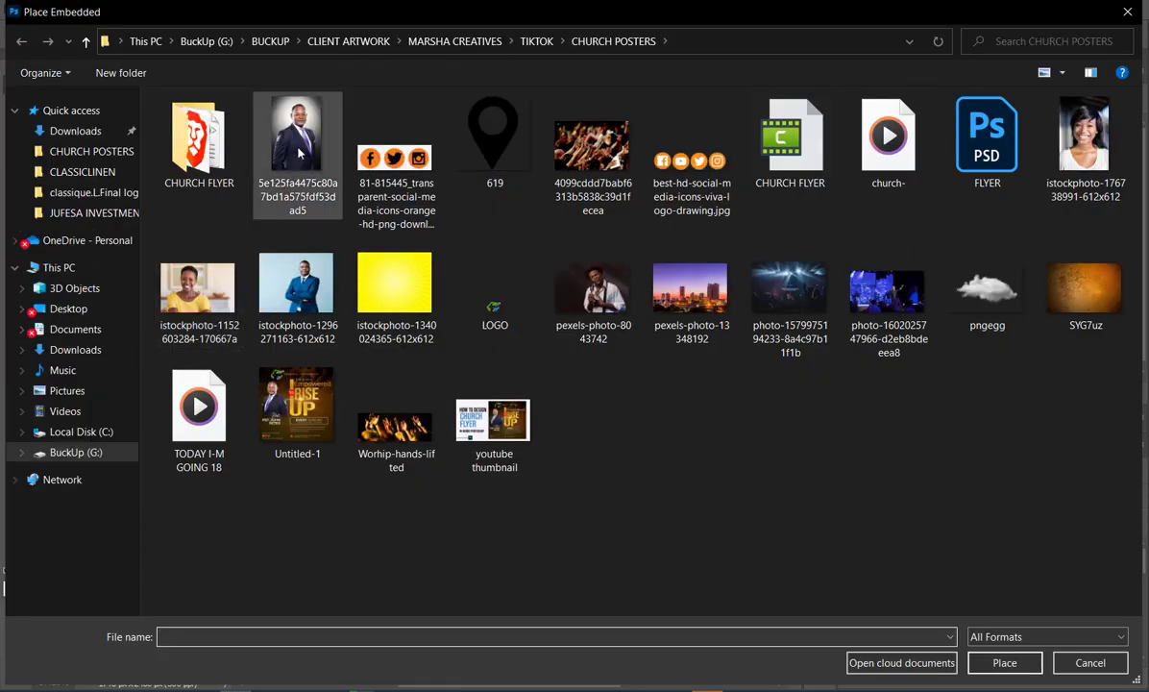
{"action": "double_click", "coordinate": [298, 152]}
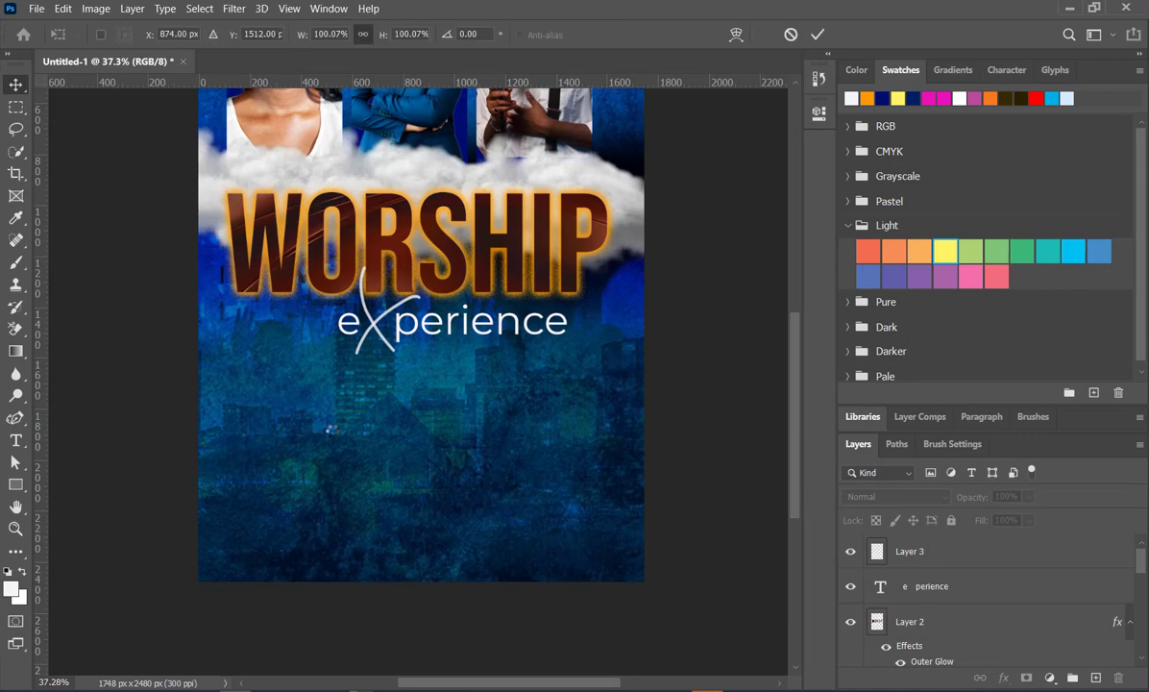
{"action": "left_click_drag", "start_coordinate": [385, 358], "coordinate": [367, 384]}
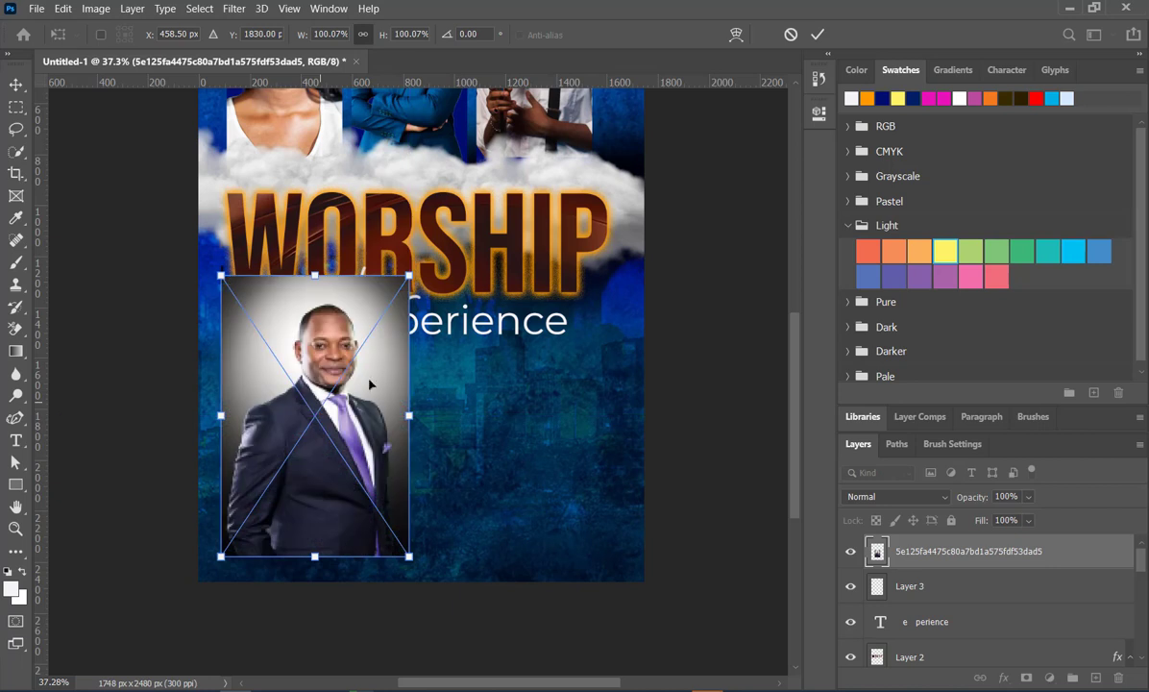
{"action": "left_click", "coordinate": [816, 35]}
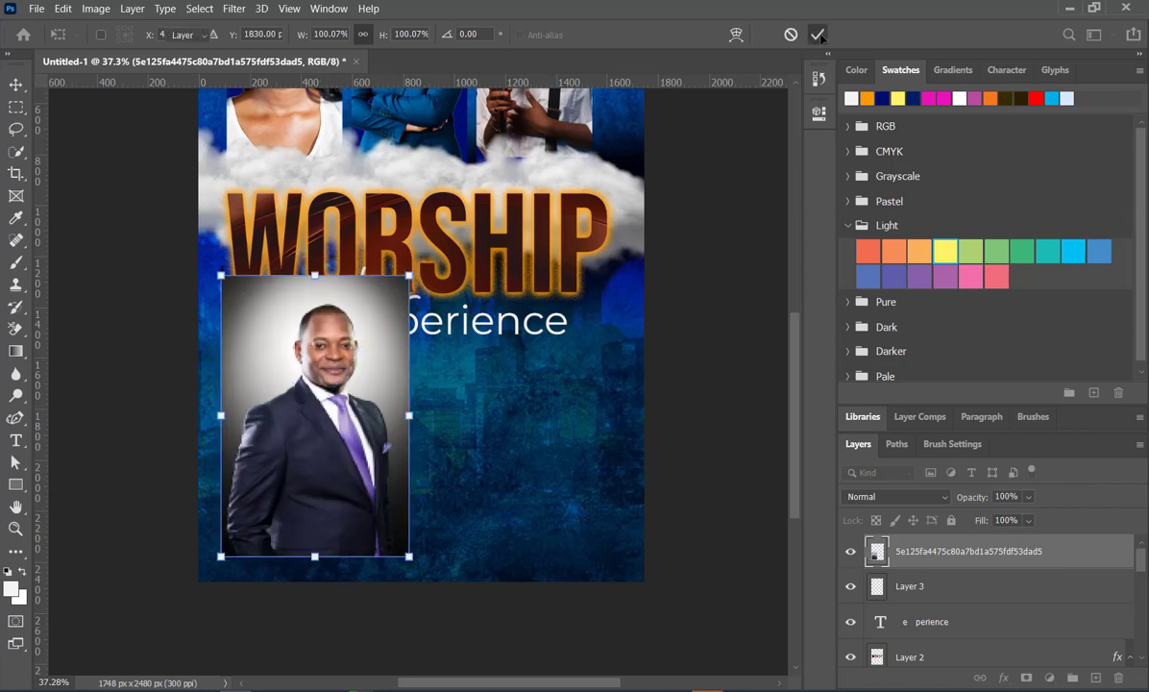
- Convert the suited man's smart object to a regular layer and remove its background
{"action": "left_click", "coordinate": [823, 111]}
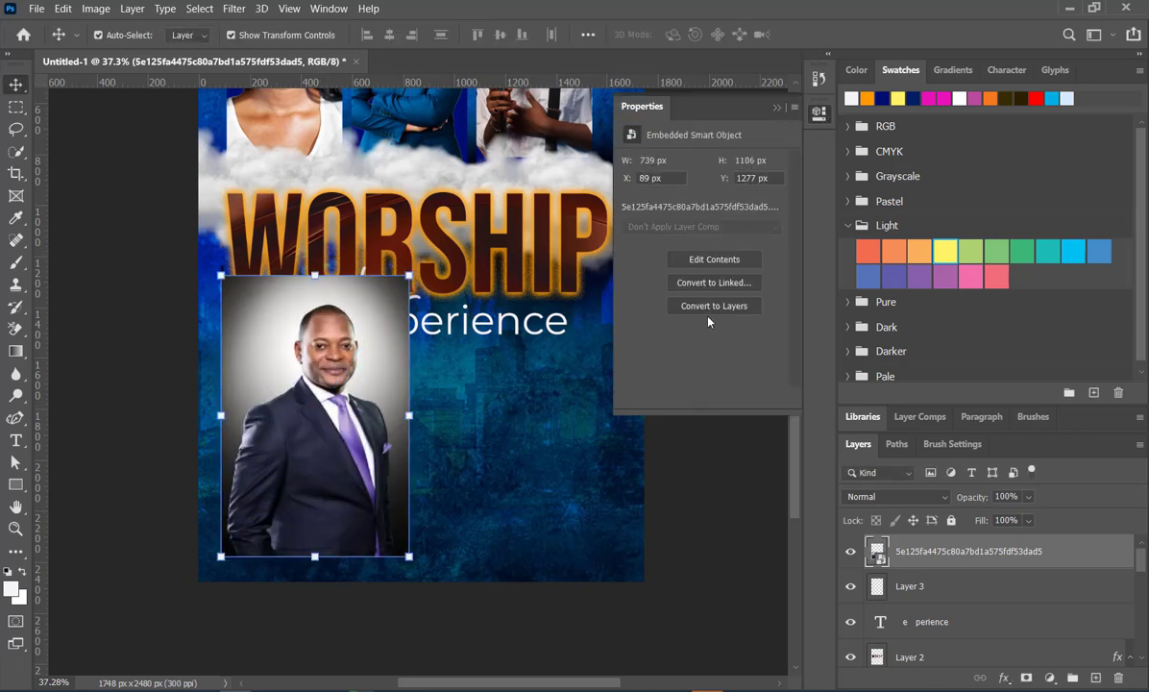
{"action": "left_click", "coordinate": [715, 308]}
{"action": "scroll", "coordinate": [662, 321], "scroll_direction": "down", "scroll_amount": 2}
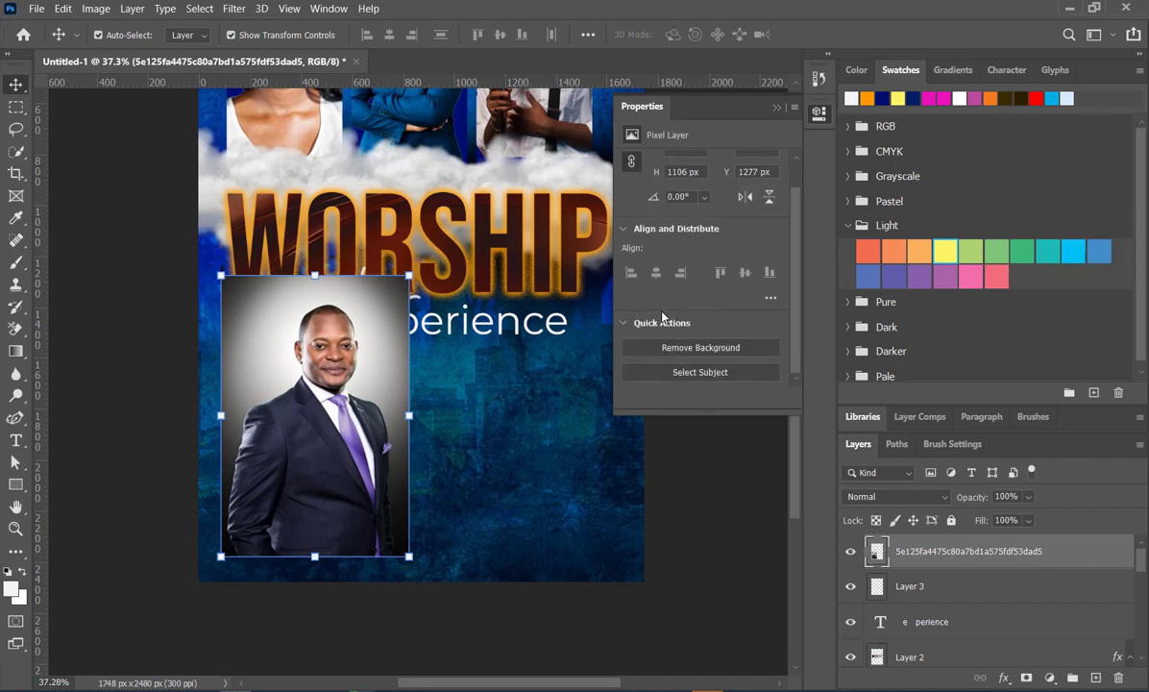
{"action": "left_click", "coordinate": [712, 349]}
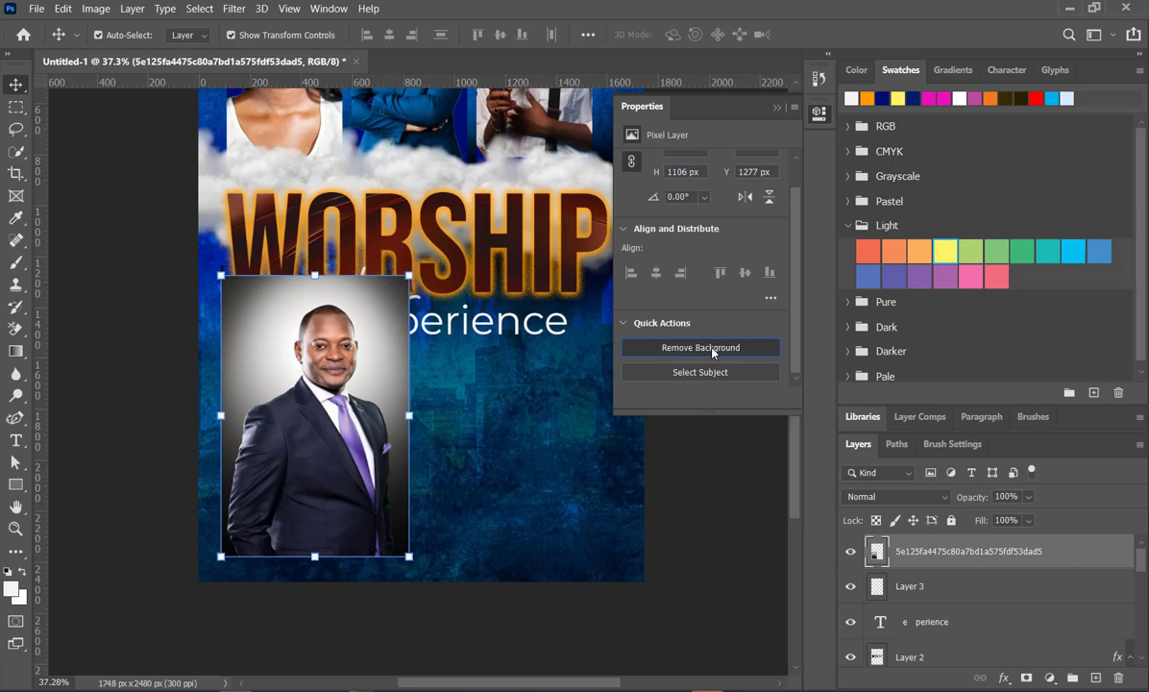
{"action": "left_click", "coordinate": [778, 106]}
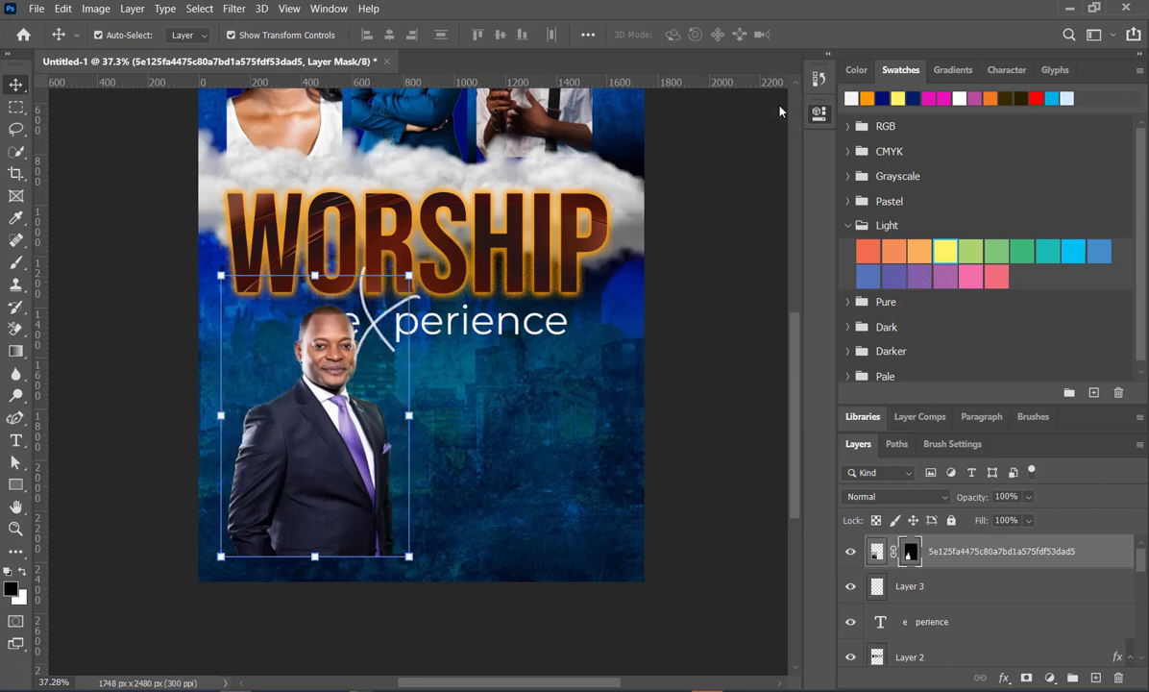
- Move the suited man into the flyer's lower-left corner and scale him to 109.84%, aligned with the bottom edge
{"action": "left_click_drag", "start_coordinate": [382, 500], "coordinate": [313, 518]}
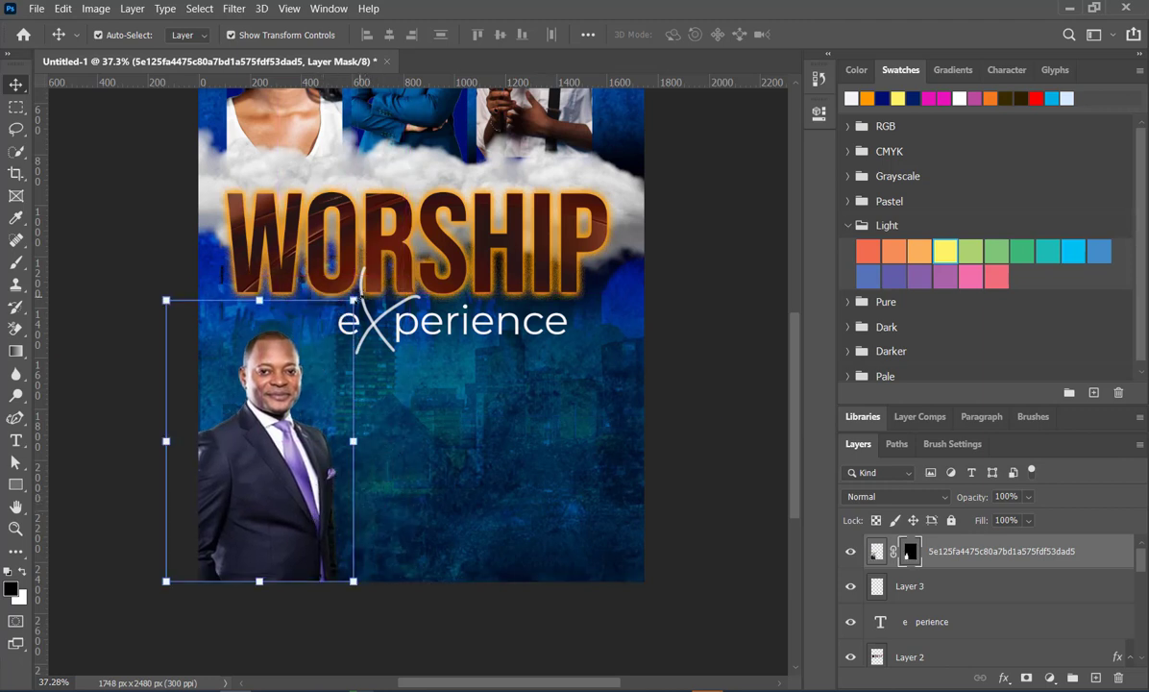
{"action": "left_click_drag", "start_coordinate": [354, 300], "coordinate": [372, 273]}
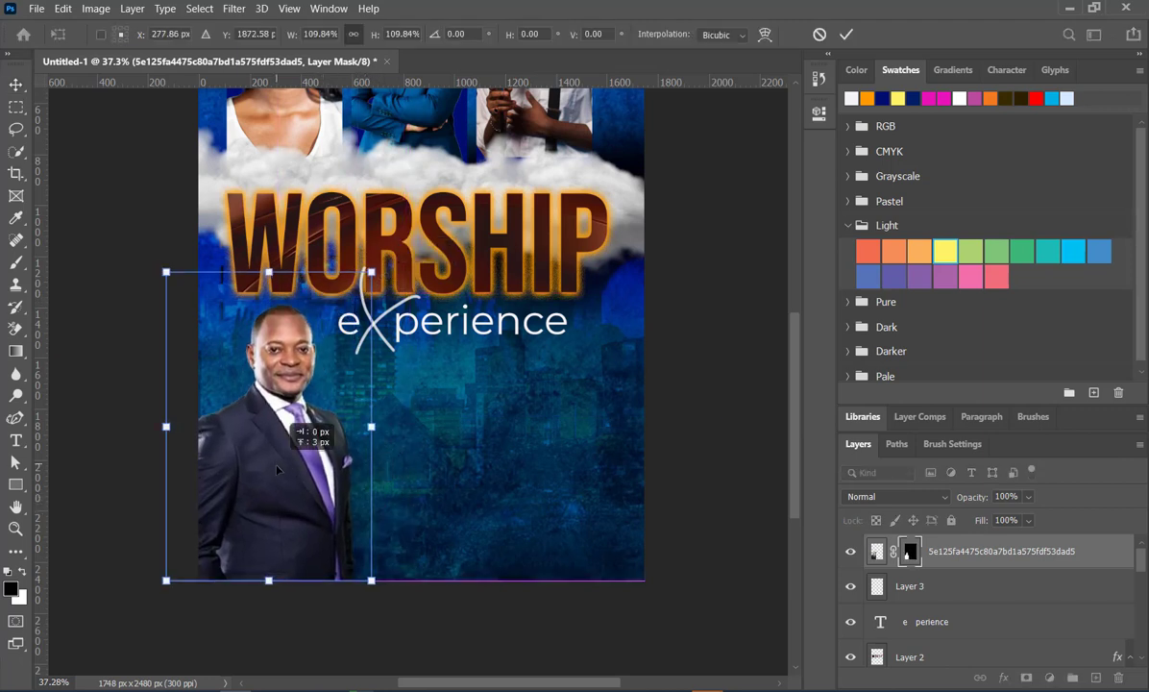
{"action": "left_click_drag", "start_coordinate": [276, 466], "coordinate": [278, 470]}
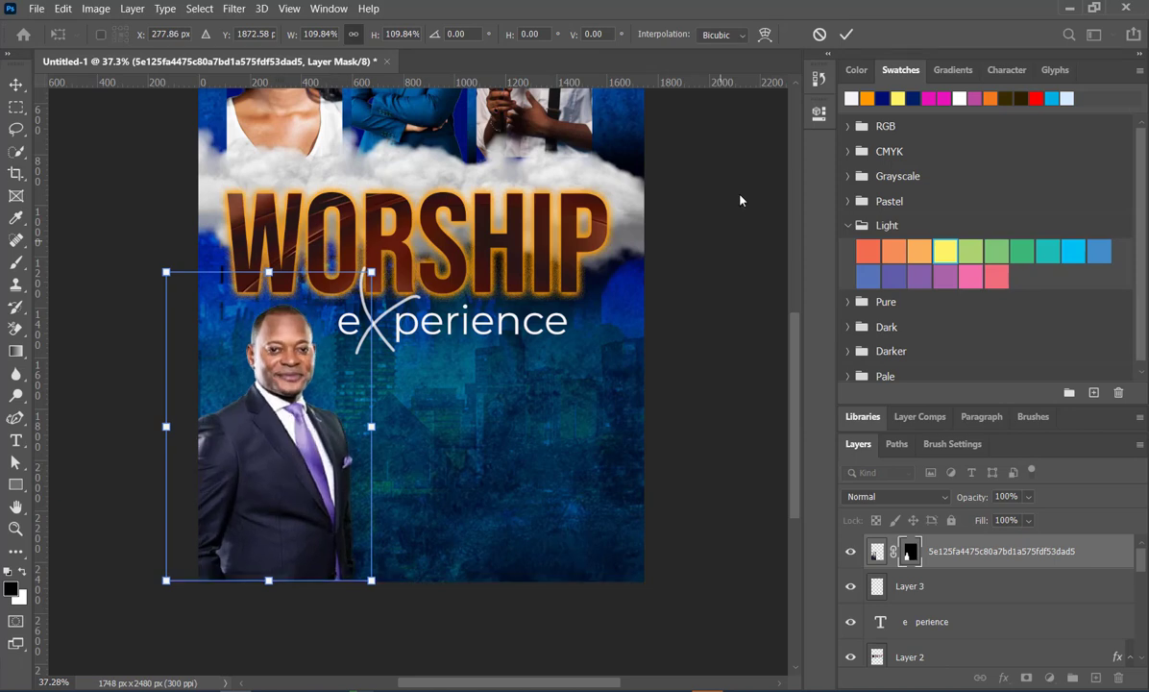
{"action": "left_click", "coordinate": [845, 36]}
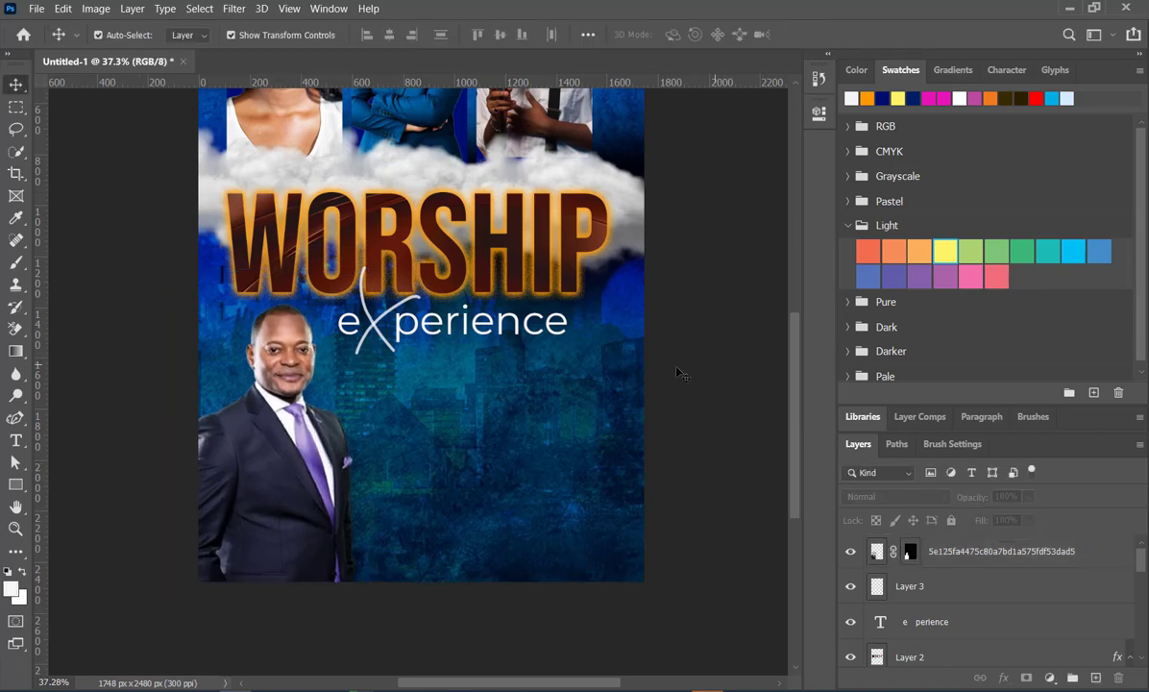
{"action": "scroll", "coordinate": [499, 413], "scroll_direction": "down", "scroll_amount": 2}
{"action": "scroll", "coordinate": [311, 430], "scroll_direction": "up", "scroll_amount": 1}
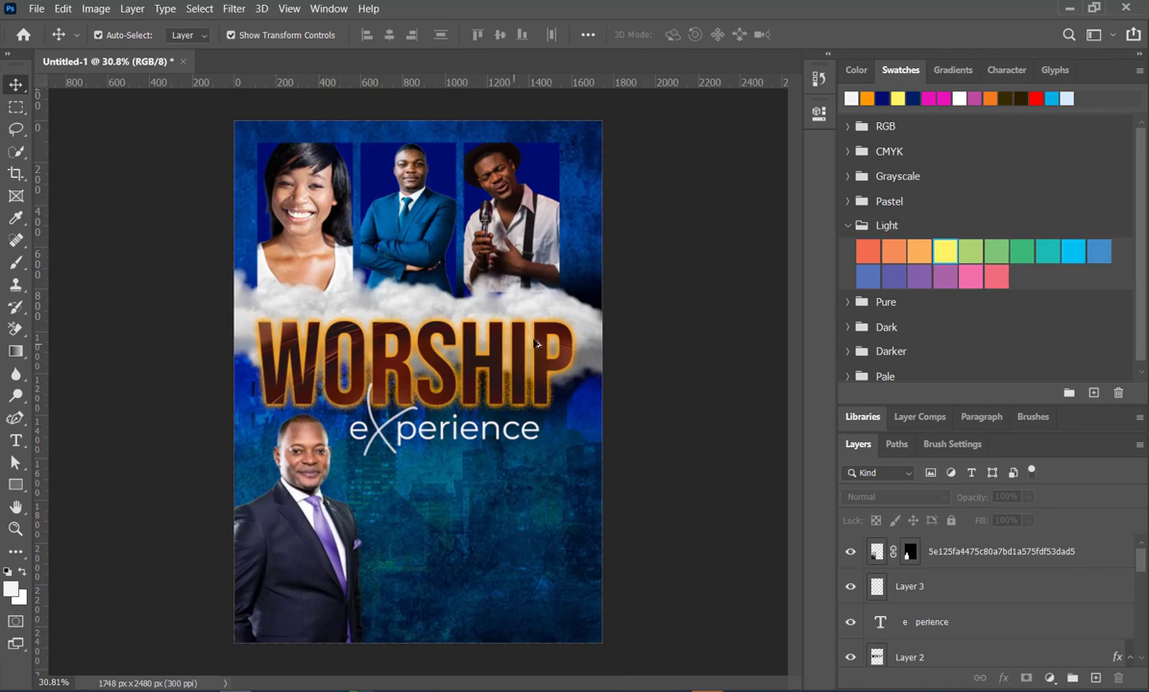
{"action": "scroll", "coordinate": [408, 395], "scroll_direction": "down", "scroll_amount": 1}
{"action": "scroll", "coordinate": [354, 420], "scroll_direction": "up", "scroll_amount": 1}
{"action": "scroll", "coordinate": [346, 416], "scroll_direction": "down", "scroll_amount": 1}
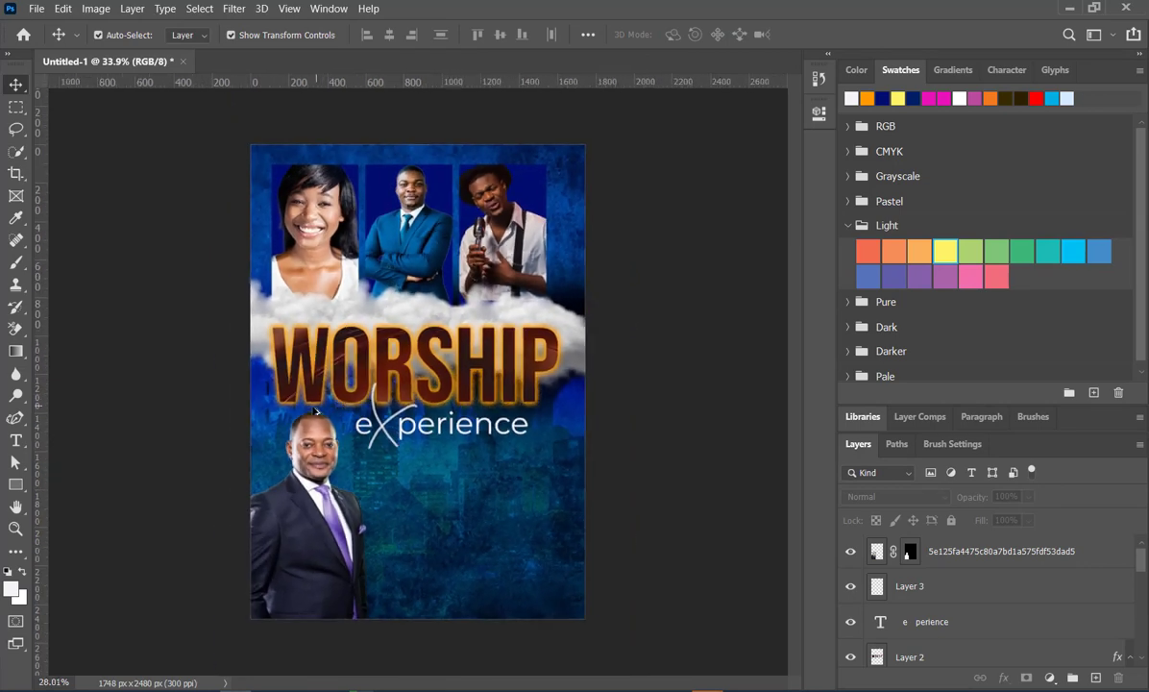
{"action": "scroll", "coordinate": [334, 413], "scroll_direction": "up", "scroll_amount": 1}
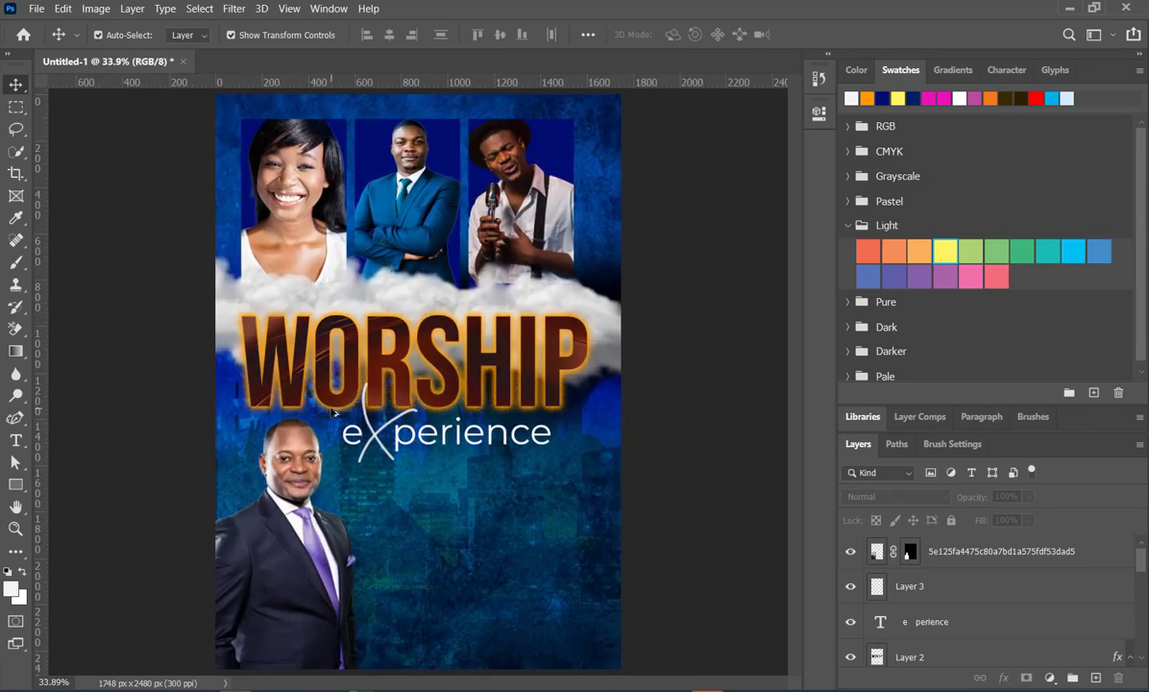
- Place the embedded lens-flare image pngegg (6) on the flyer and set its blending mode to Screen
{"action": "left_click", "coordinate": [68, 10]}
{"action": "mouse_move", "coordinate": [39, 9]}
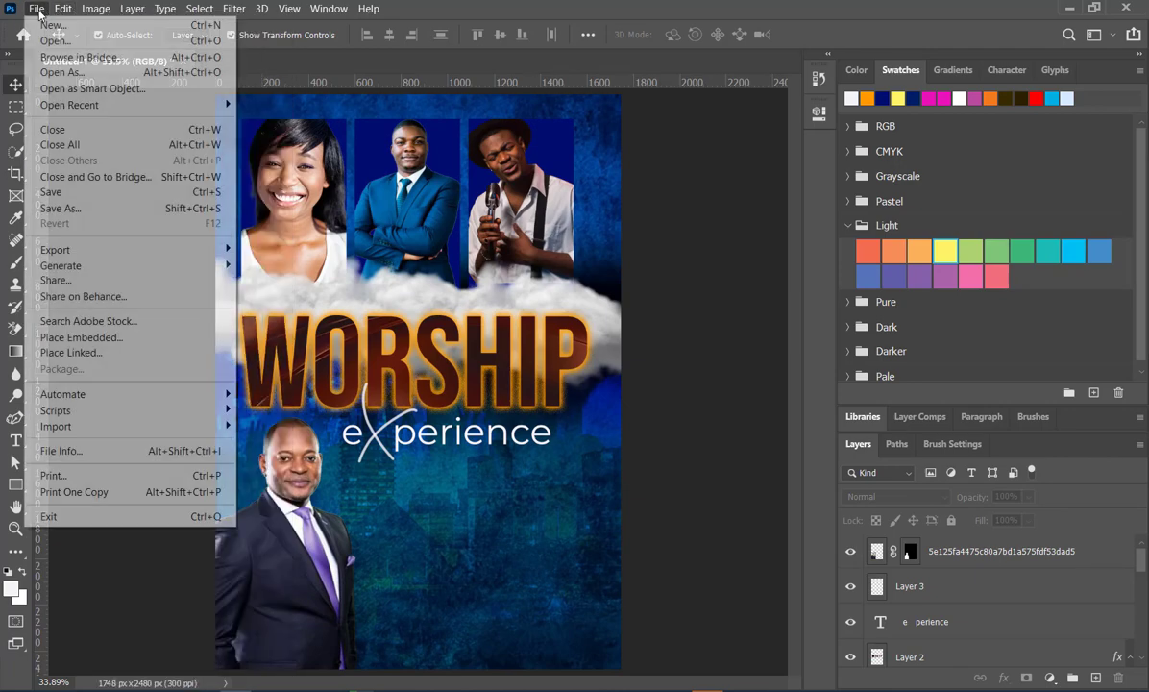
{"action": "left_click", "coordinate": [83, 337]}
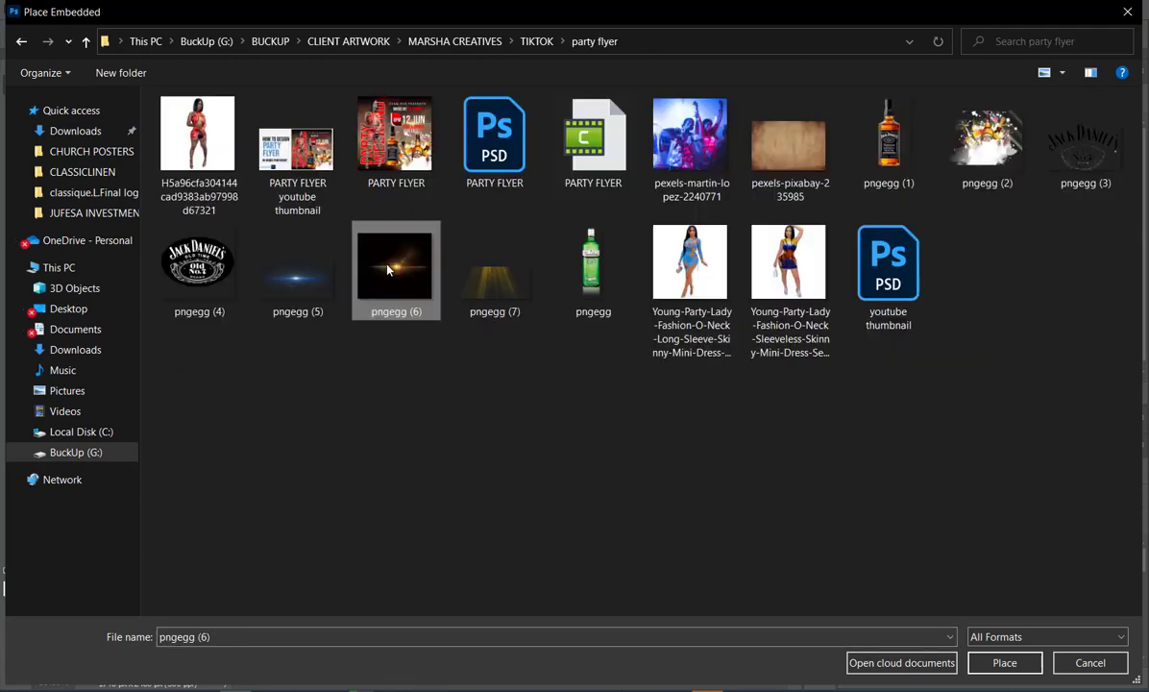
{"action": "double_click", "coordinate": [387, 270]}
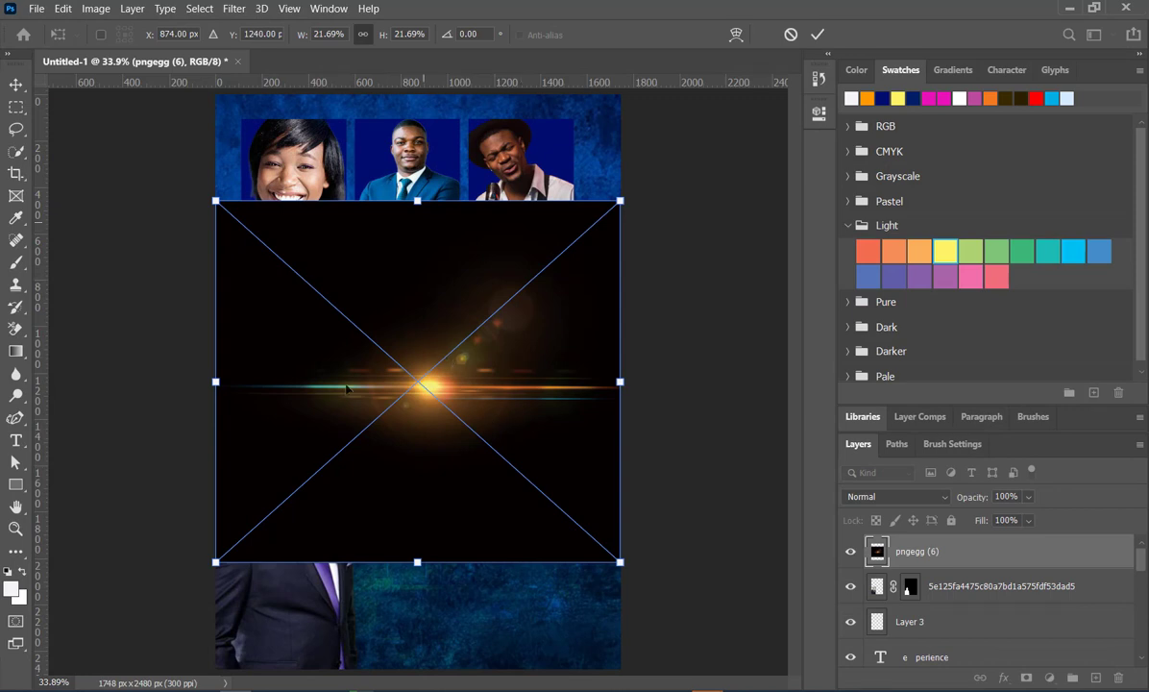
{"action": "left_click", "coordinate": [943, 505]}
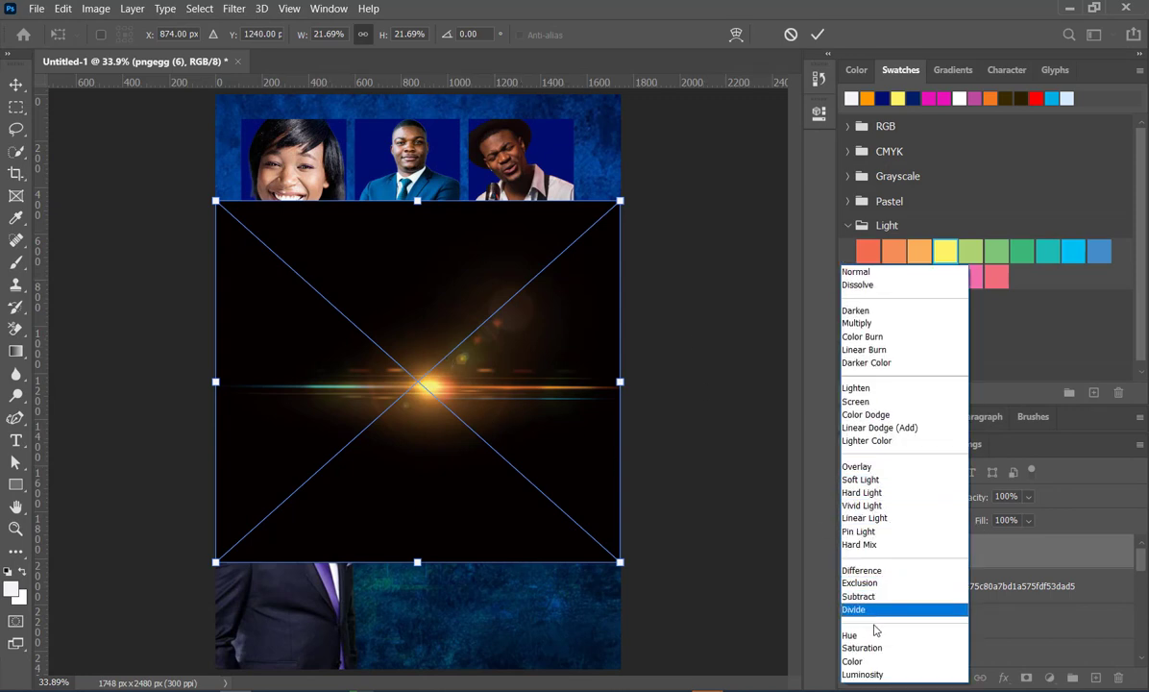
{"action": "left_click", "coordinate": [856, 402]}
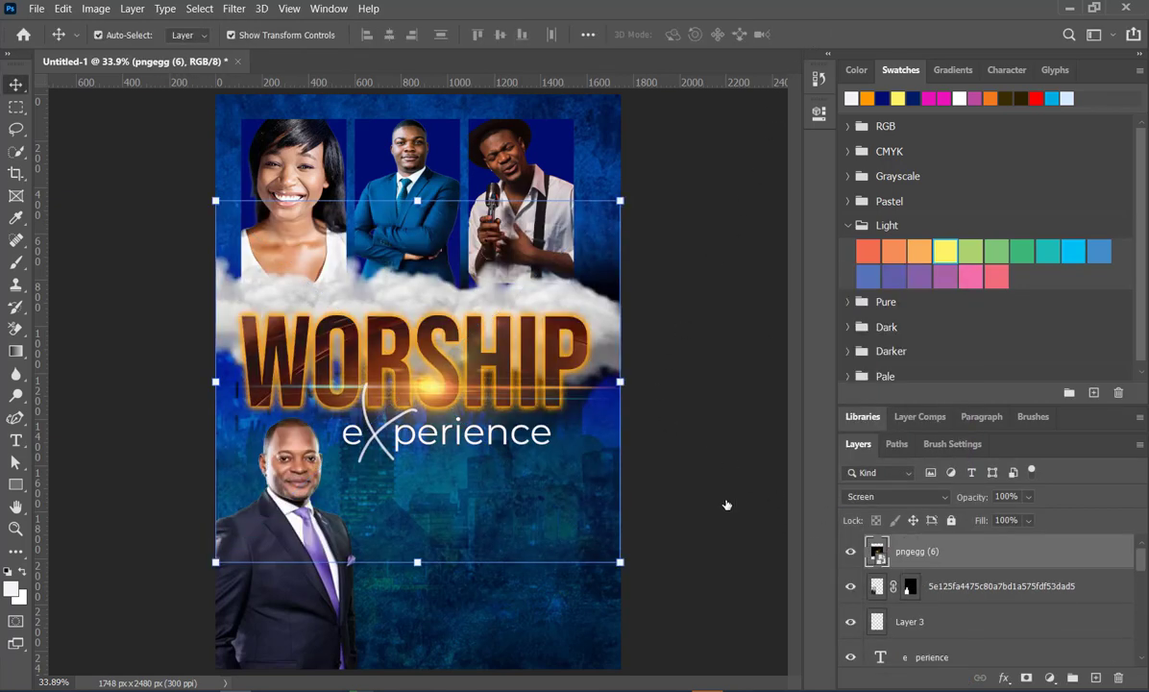
- Try the lens flare over the lower edge of the middle portrait, rotated to -15 degrees
{"action": "left_click_drag", "start_coordinate": [420, 386], "coordinate": [380, 277]}
{"action": "key", "text": "ctrl+t"}
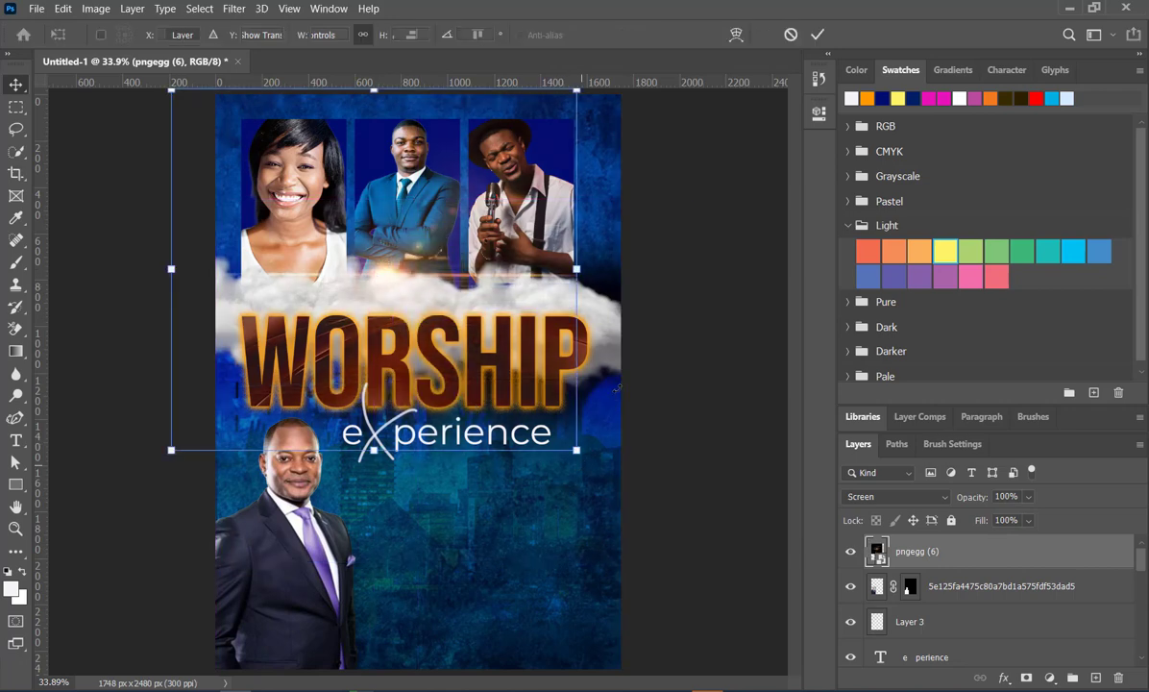
{"action": "left_click_drag", "start_coordinate": [615, 365], "coordinate": [600, 145]}
{"action": "left_click_drag", "start_coordinate": [502, 100], "coordinate": [478, 318]}
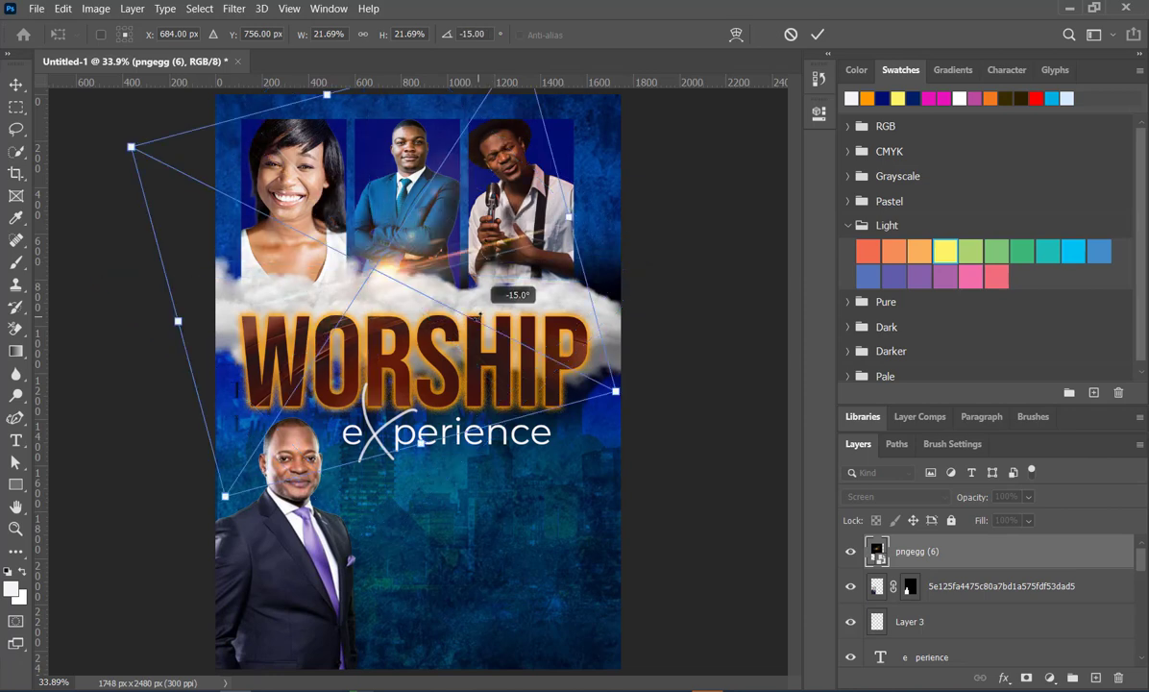
{"action": "left_click", "coordinate": [817, 35]}
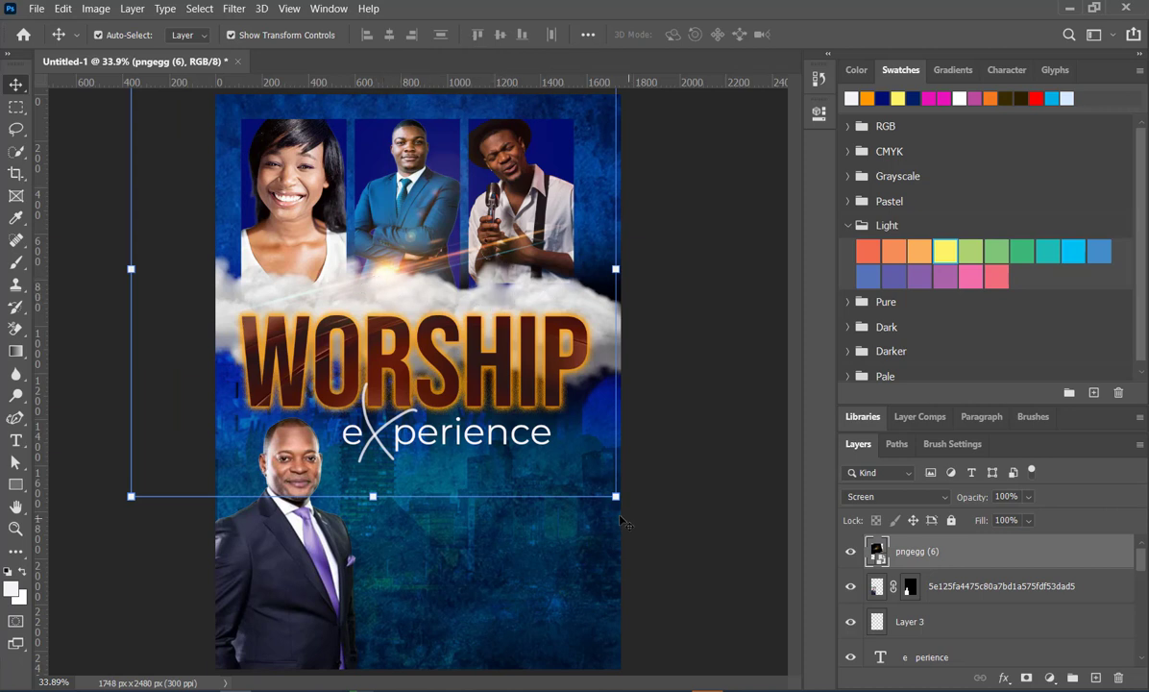
- Rotate the lens flare to 90 degrees and move it to the woman portrait's left edge, at about X 114 px, Y 453.5 px
{"action": "left_click_drag", "start_coordinate": [620, 511], "coordinate": [606, 434]}
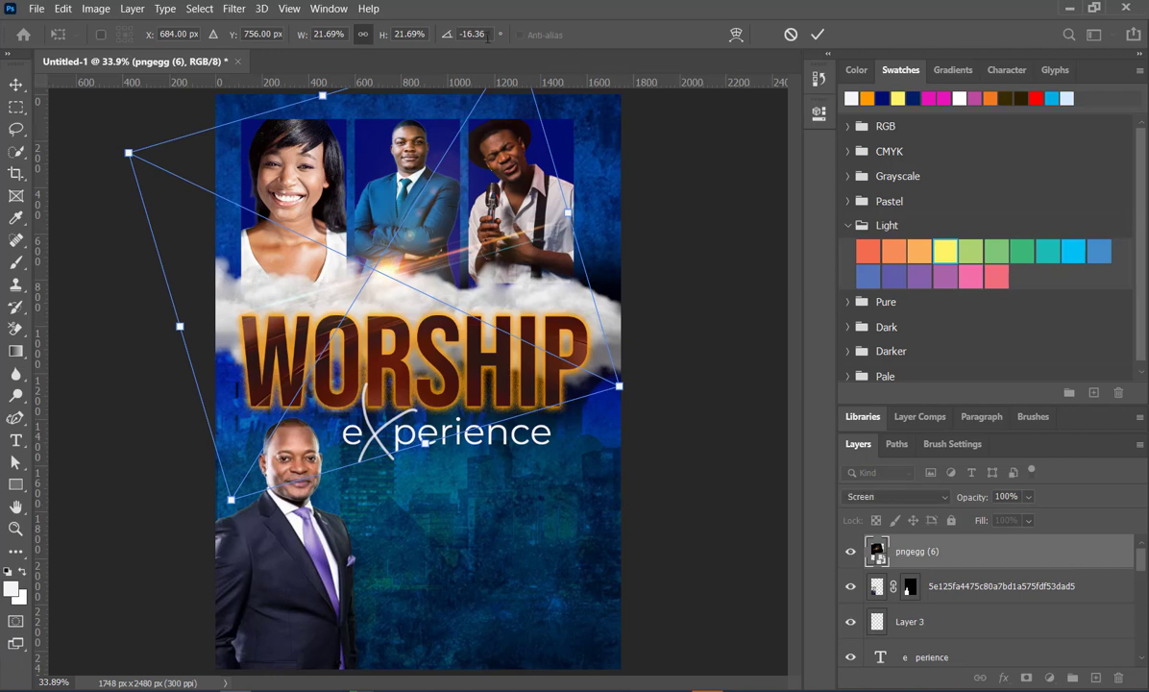
{"action": "left_click", "coordinate": [444, 29]}
{"action": "type", "text": "90"}
{"action": "key", "text": "Return"}
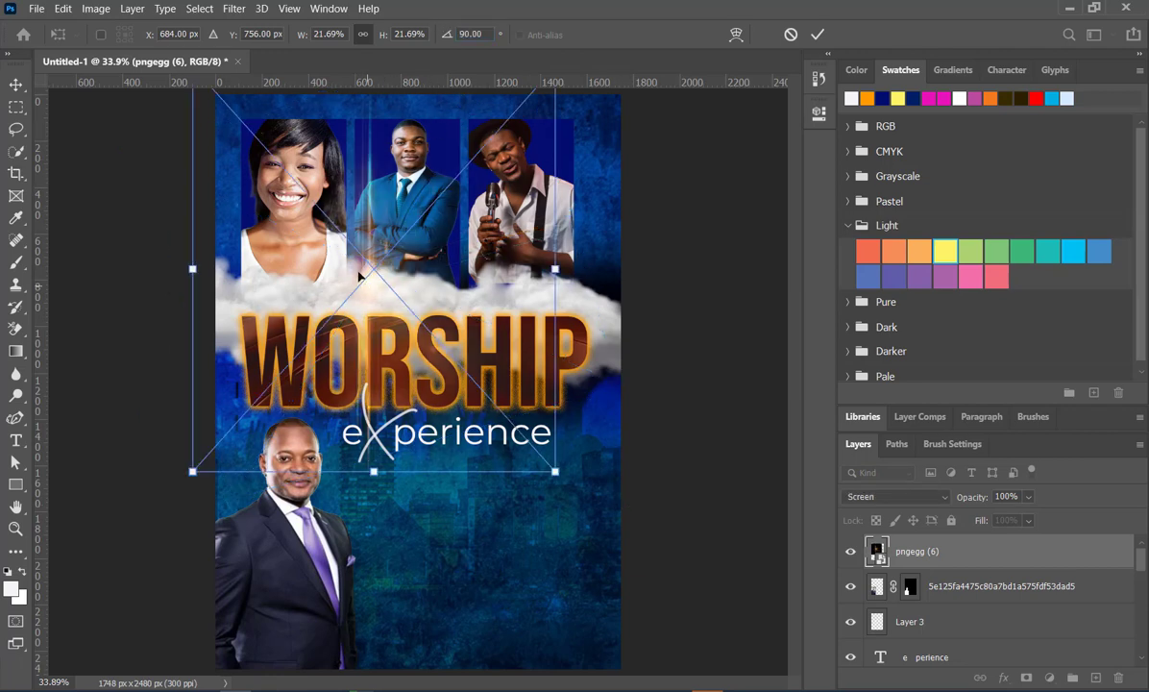
{"action": "left_click_drag", "start_coordinate": [363, 283], "coordinate": [236, 220]}
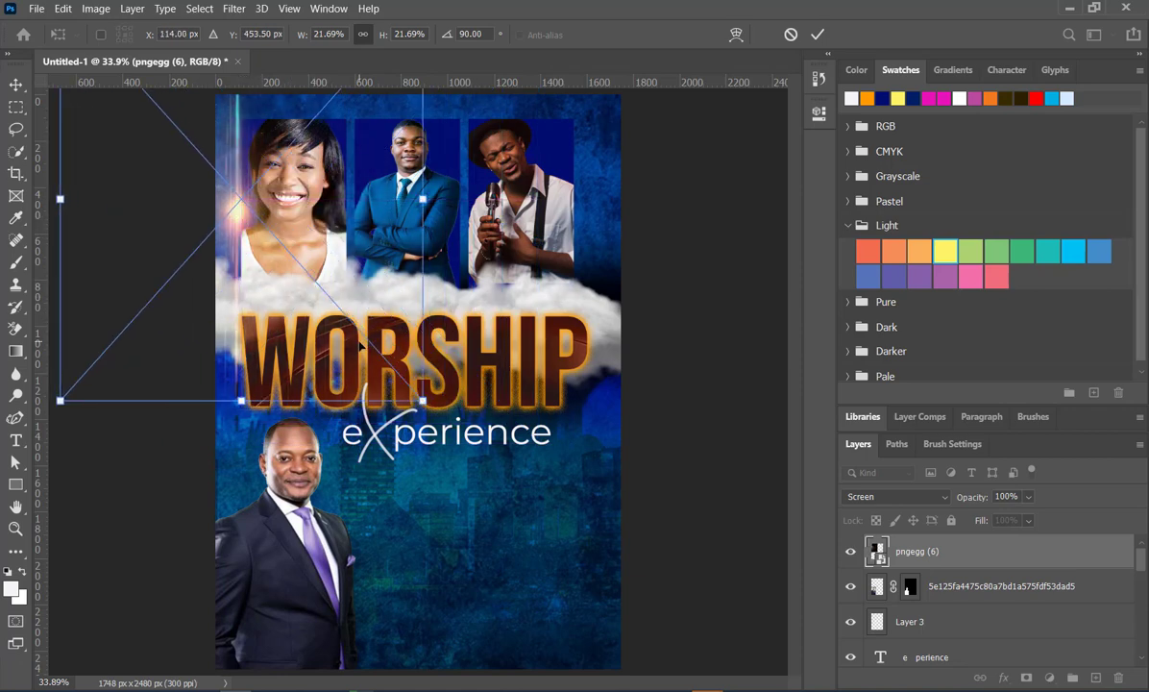
{"action": "scroll", "coordinate": [381, 381], "scroll_direction": "down", "scroll_amount": 2}
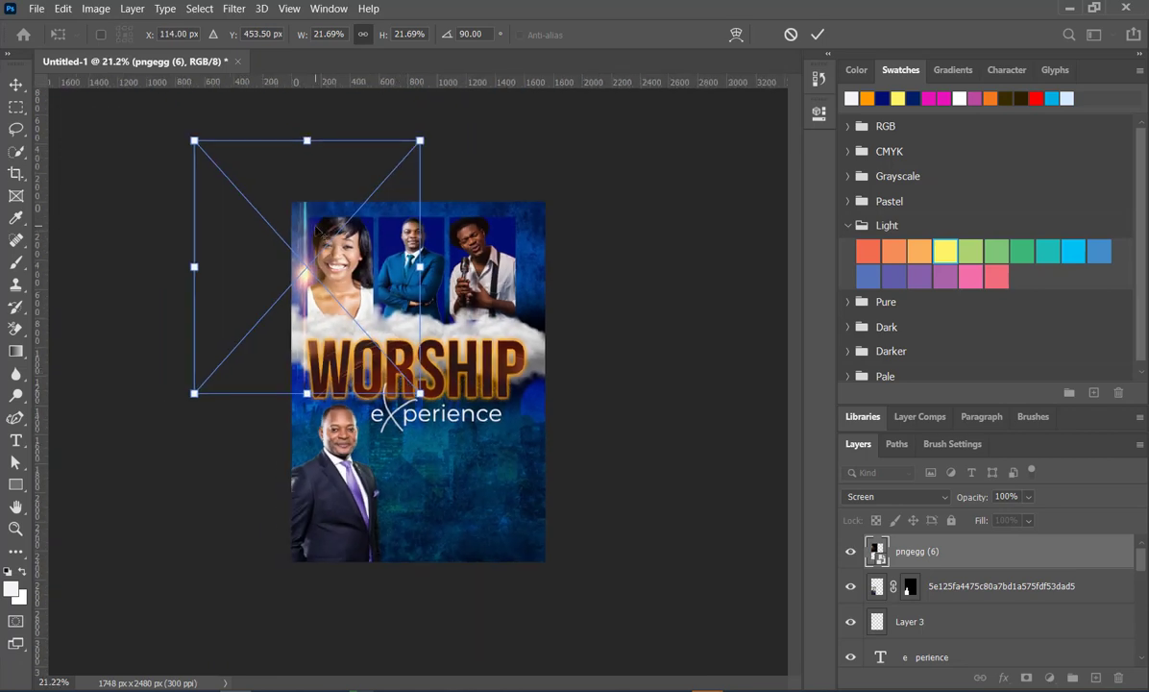
{"action": "scroll", "coordinate": [339, 278], "scroll_direction": "up", "scroll_amount": 3}
{"action": "scroll", "coordinate": [320, 243], "scroll_direction": "down", "scroll_amount": 2}
{"action": "scroll", "coordinate": [277, 151], "scroll_direction": "up", "scroll_amount": 1}
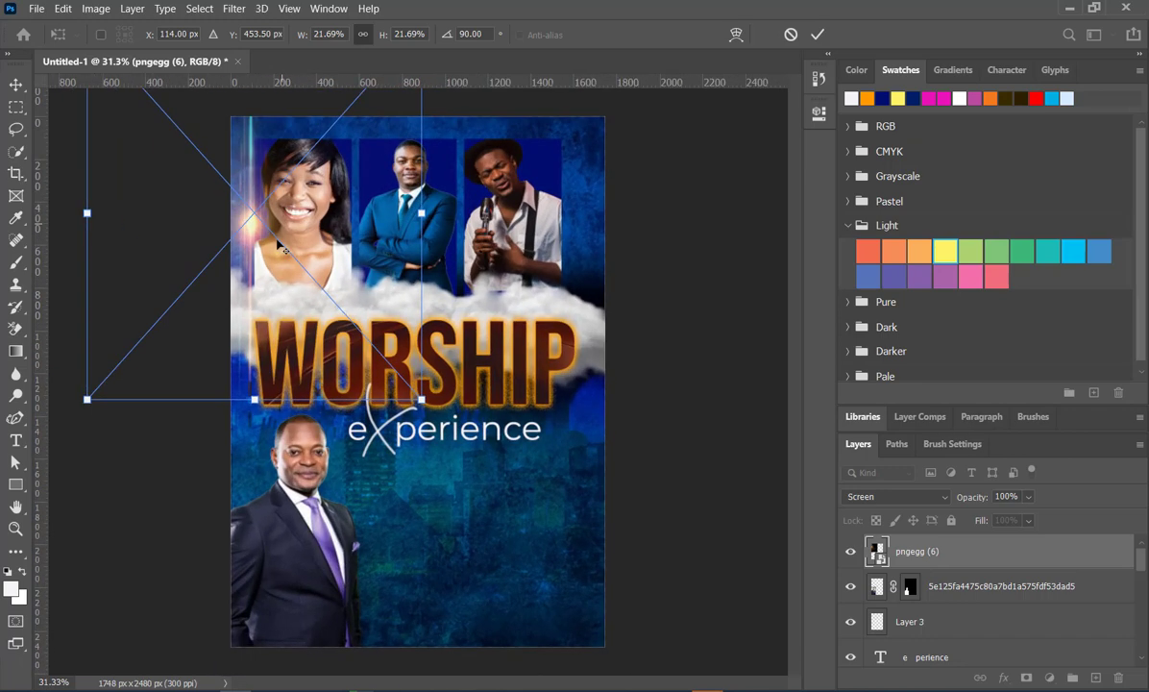
{"action": "left_click", "coordinate": [818, 37]}
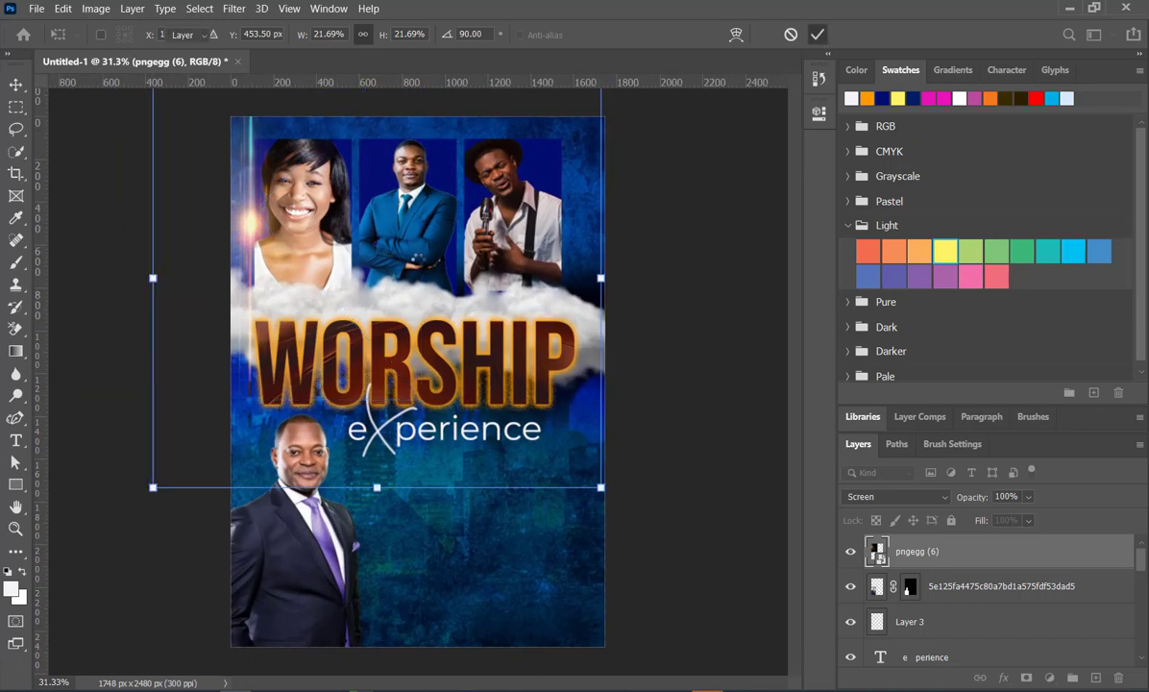
- Duplicate the vertical lens flare three times, placing the copies in the two gaps between portraits and at the last portrait's right edge
{"action": "scroll", "coordinate": [260, 217], "scroll_direction": "up", "scroll_amount": 1}
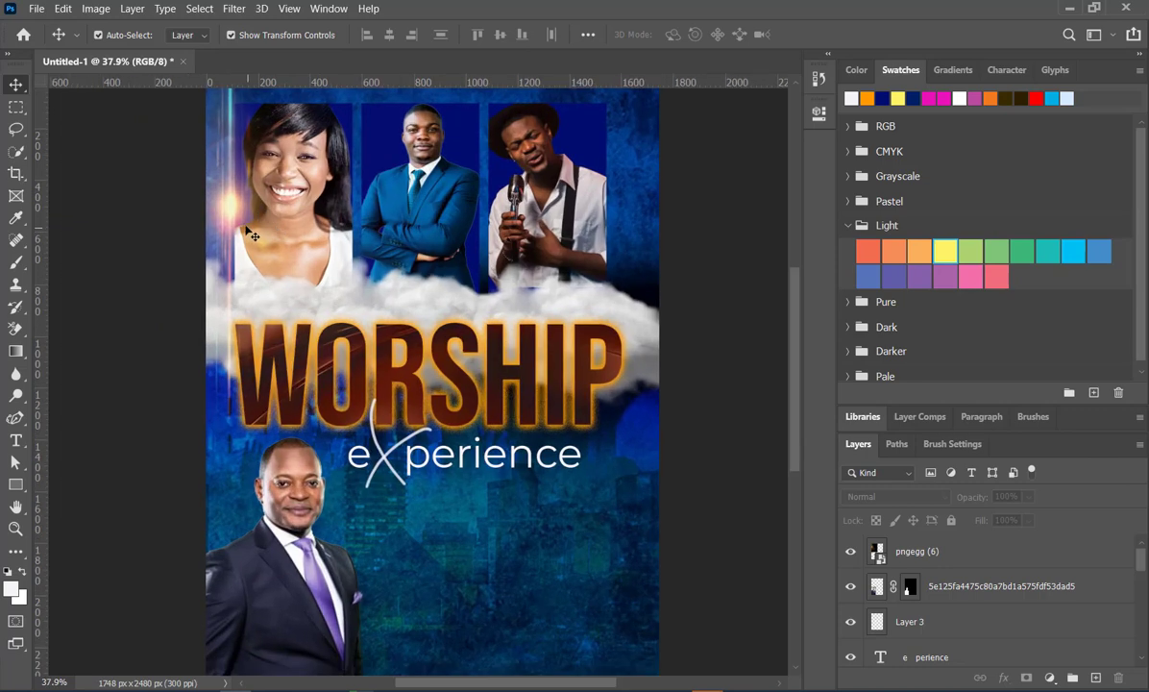
{"action": "left_click", "coordinate": [233, 206]}
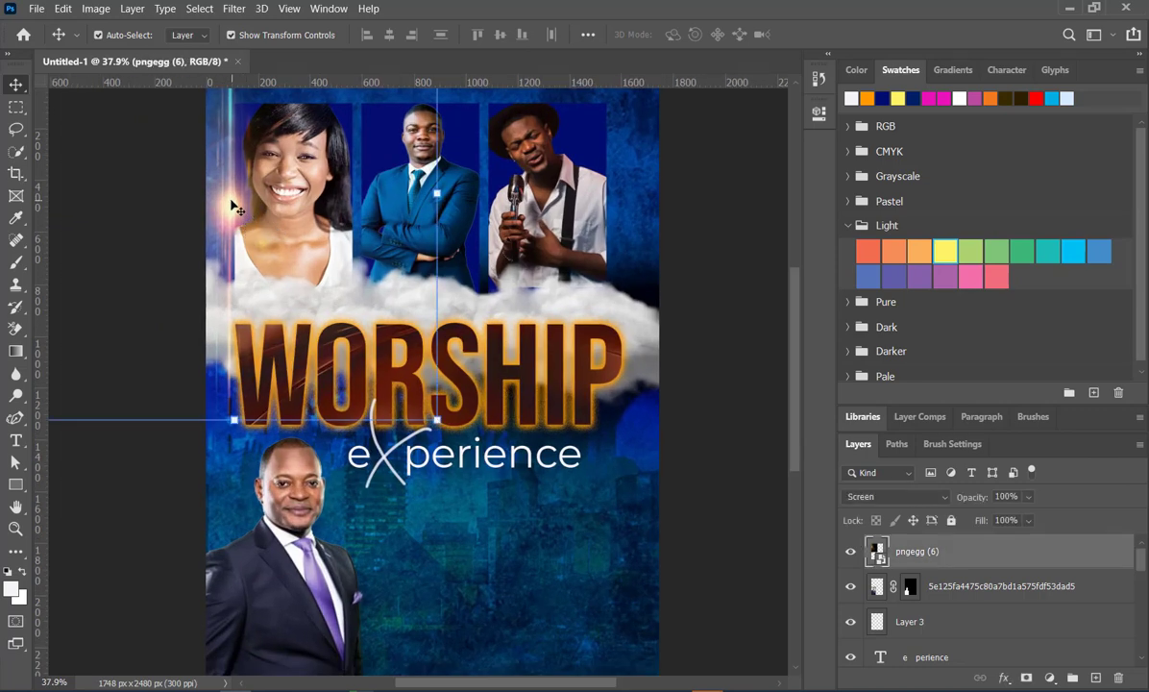
{"action": "left_click_drag", "start_coordinate": [233, 206], "coordinate": [486, 213]}
{"action": "left_click_drag", "start_coordinate": [486, 213], "coordinate": [634, 213]}
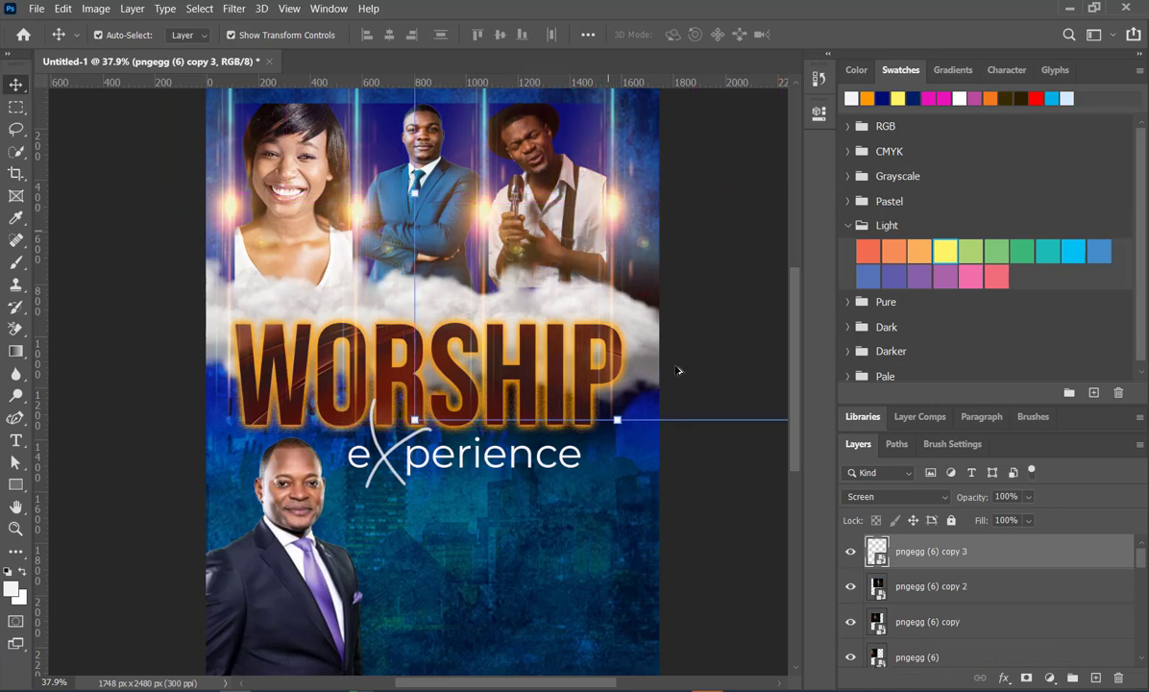
{"action": "left_click", "coordinate": [678, 420]}
{"action": "scroll", "coordinate": [682, 327], "scroll_direction": "down", "scroll_amount": 2}
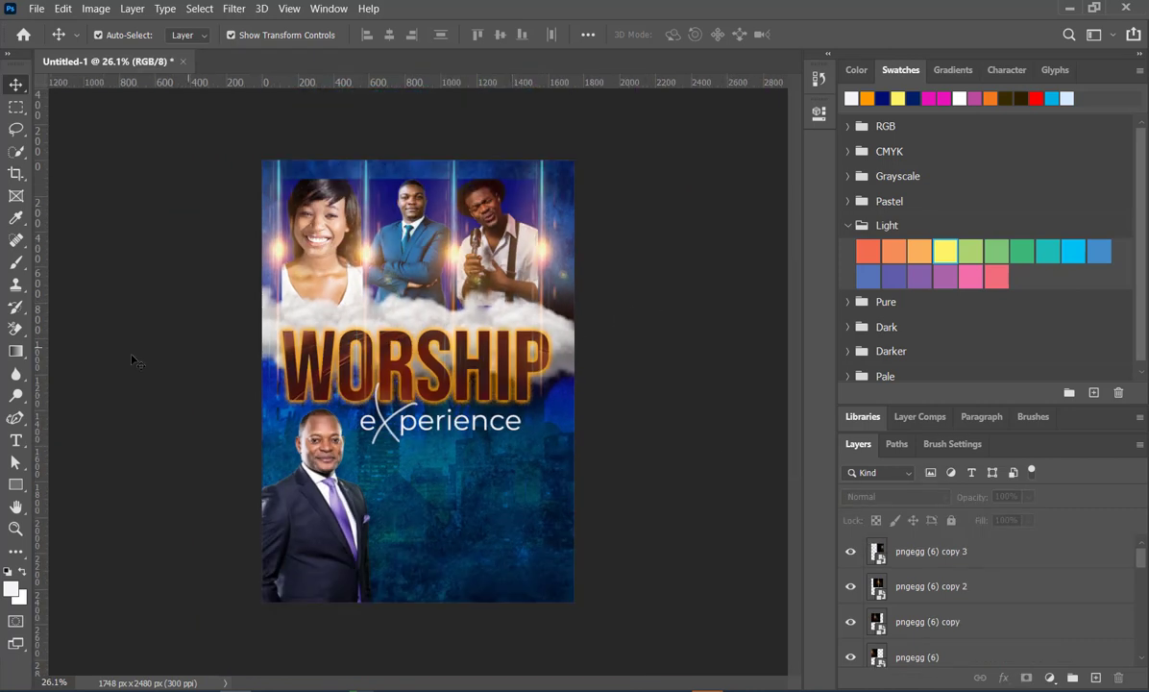
{"action": "scroll", "coordinate": [163, 358], "scroll_direction": "up", "scroll_amount": 2}
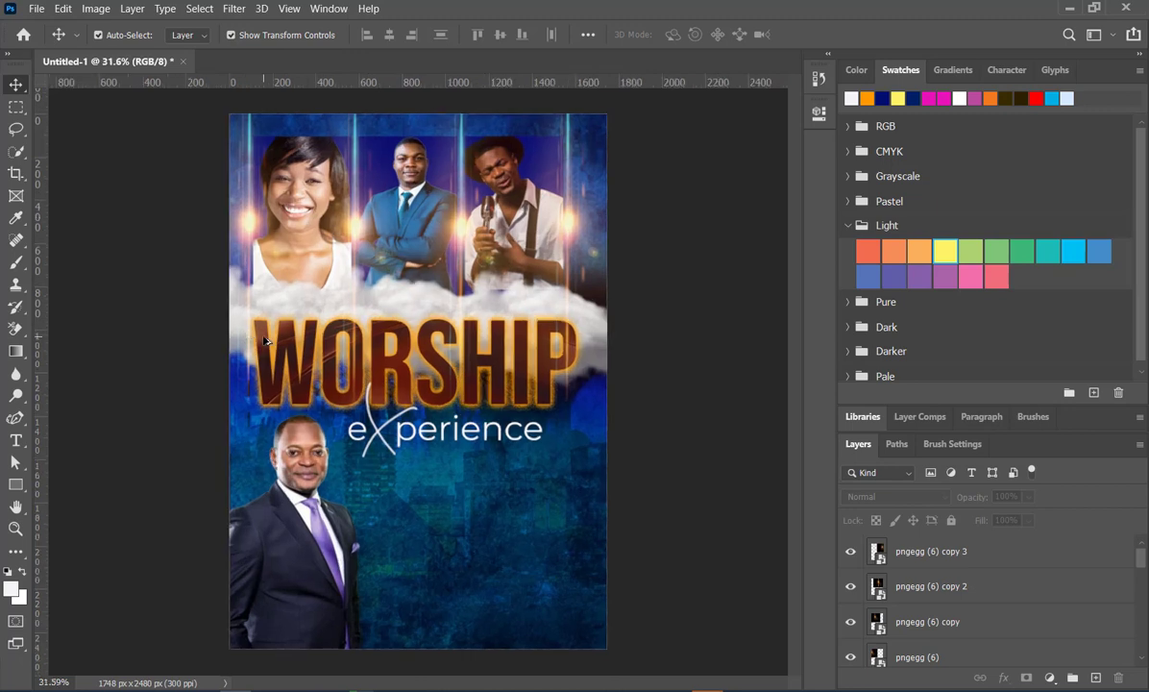
{"action": "scroll", "coordinate": [265, 340], "scroll_direction": "down", "scroll_amount": 1}
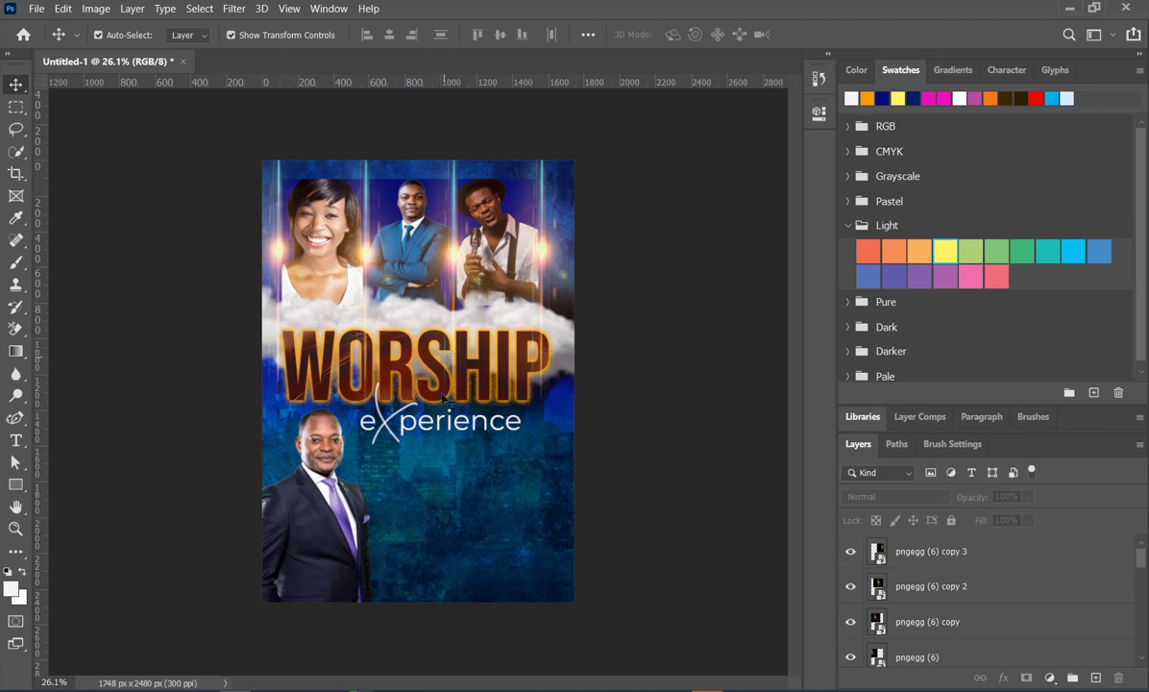
- Examine the flyer's composition up close, from the portraits and title down to the area beside the speaker
{"action": "scroll", "coordinate": [396, 370], "scroll_direction": "up", "scroll_amount": 2}
{"action": "scroll", "coordinate": [415, 349], "scroll_direction": "down", "scroll_amount": 3}
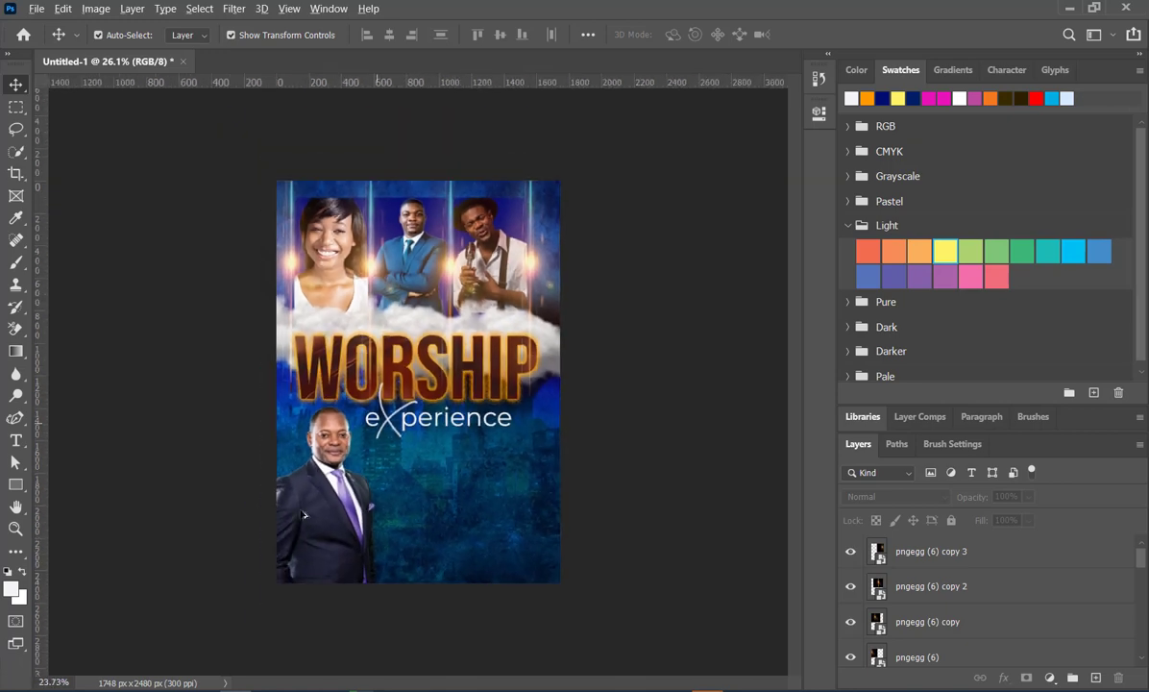
{"action": "scroll", "coordinate": [304, 539], "scroll_direction": "up", "scroll_amount": 3}
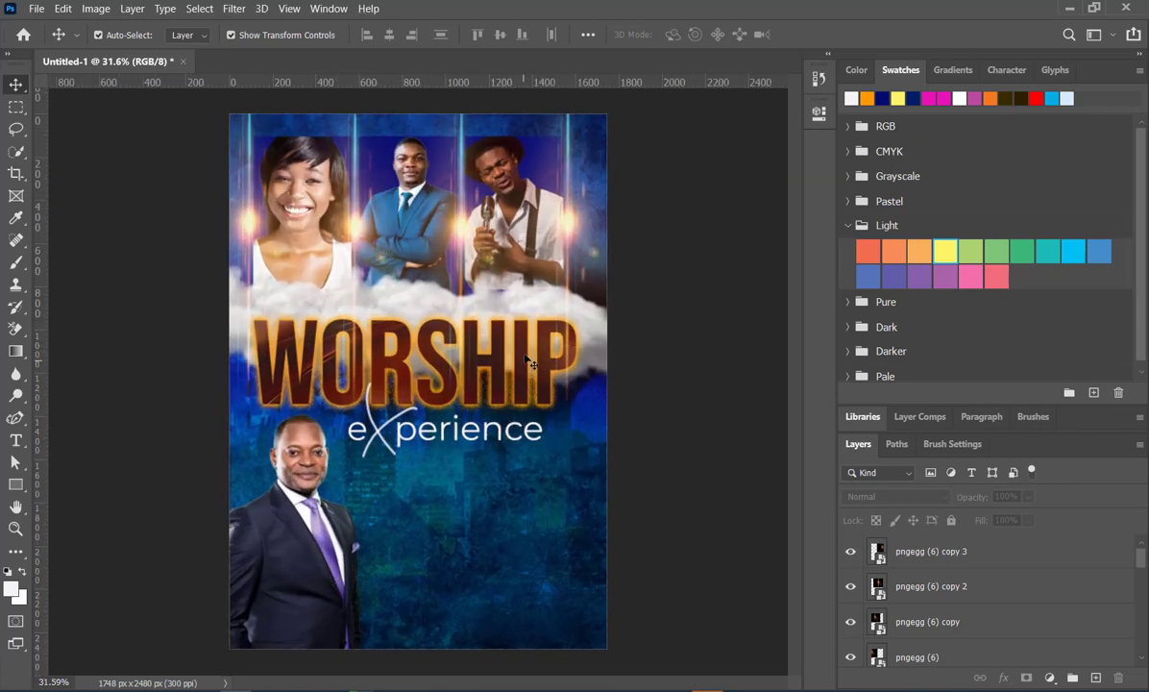
{"action": "scroll", "coordinate": [442, 500], "scroll_direction": "down", "scroll_amount": 3}
{"action": "scroll", "coordinate": [367, 651], "scroll_direction": "up", "scroll_amount": 4}
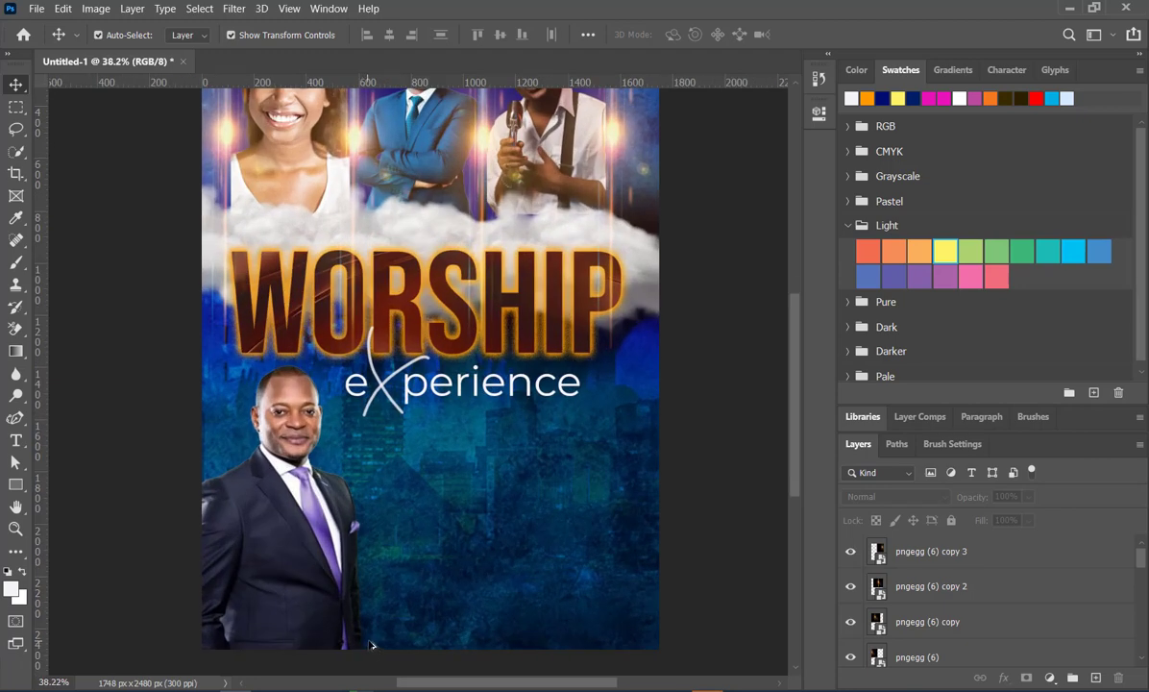
{"action": "scroll", "coordinate": [372, 644], "scroll_direction": "up", "scroll_amount": 1}
{"action": "scroll", "coordinate": [404, 650], "scroll_direction": "down", "scroll_amount": 4}
{"action": "scroll", "coordinate": [429, 653], "scroll_direction": "up", "scroll_amount": 3}
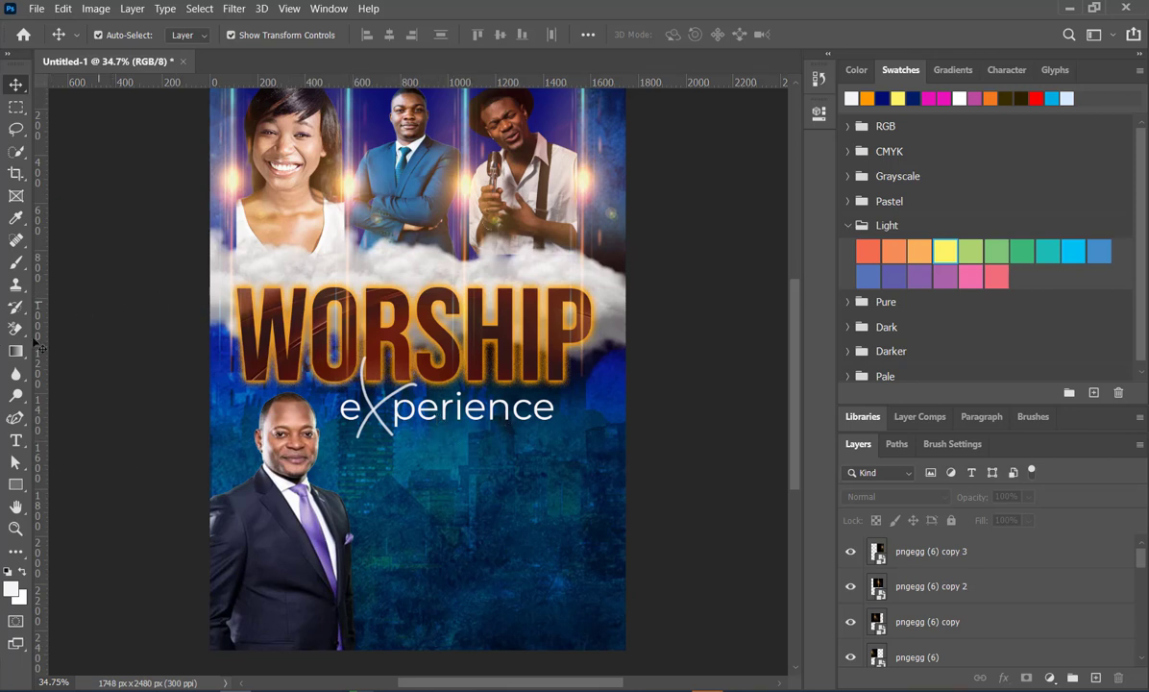
- Add the white text line SATURDAY 30TH JUN 2022 in Montserrat Regular, 36 pt, below the experience subtitle
{"action": "left_click", "coordinate": [15, 440]}
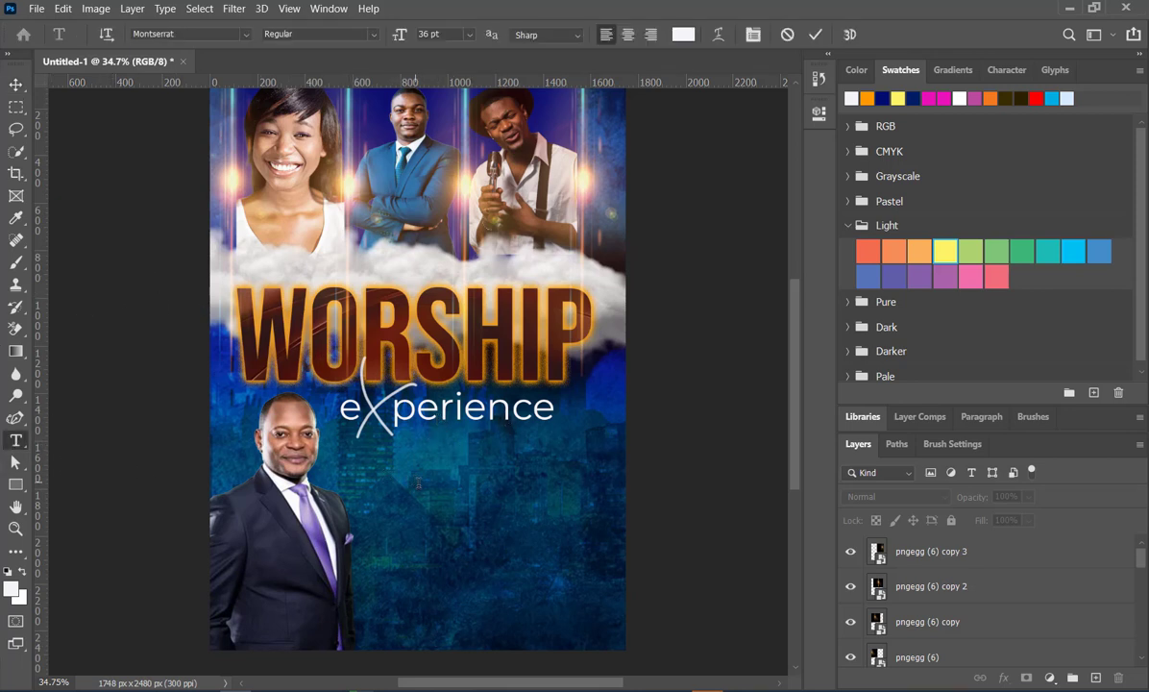
{"action": "left_click", "coordinate": [414, 480]}
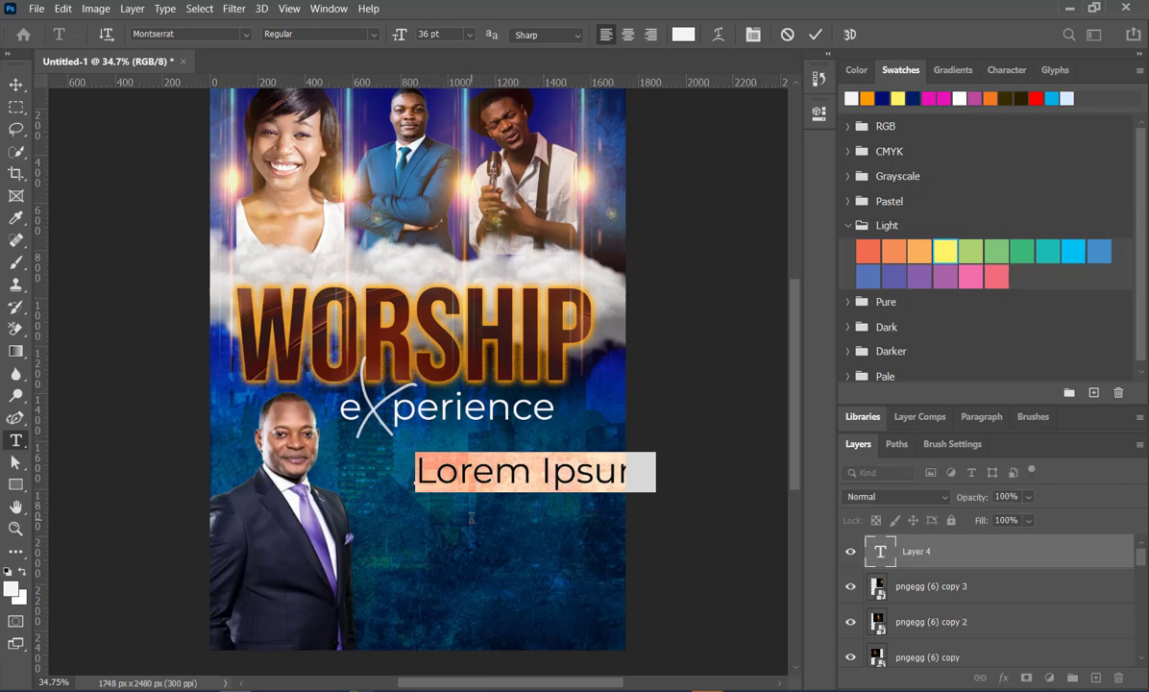
{"action": "type", "text": "satu"}
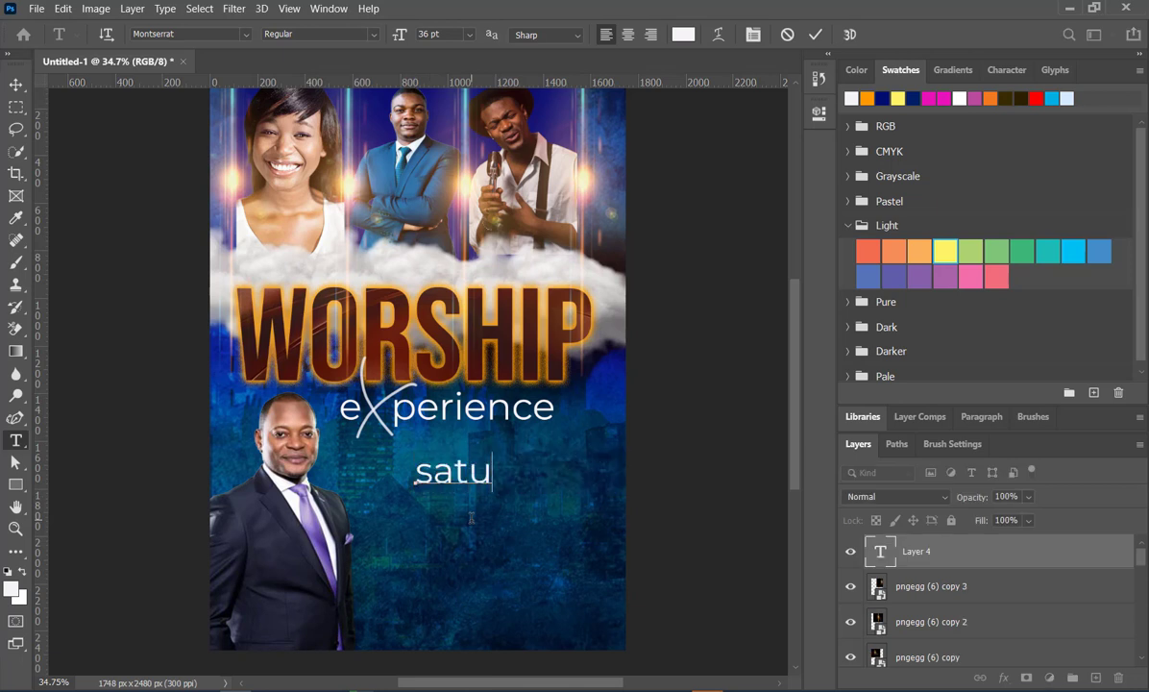
{"action": "key", "text": "BackSpace"}
{"action": "key", "text": "BackSpace"}
{"action": "key", "text": "BackSpace"}
{"action": "key", "text": "BackSpace"}
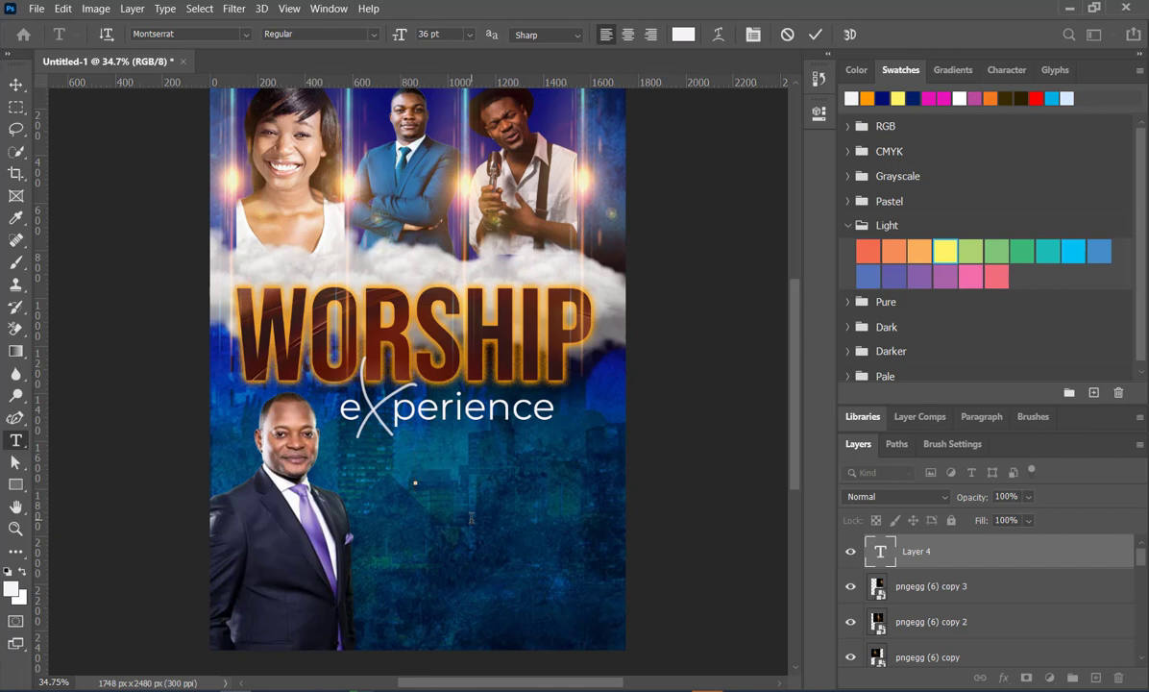
{"action": "type", "text": "SATURDAY"}
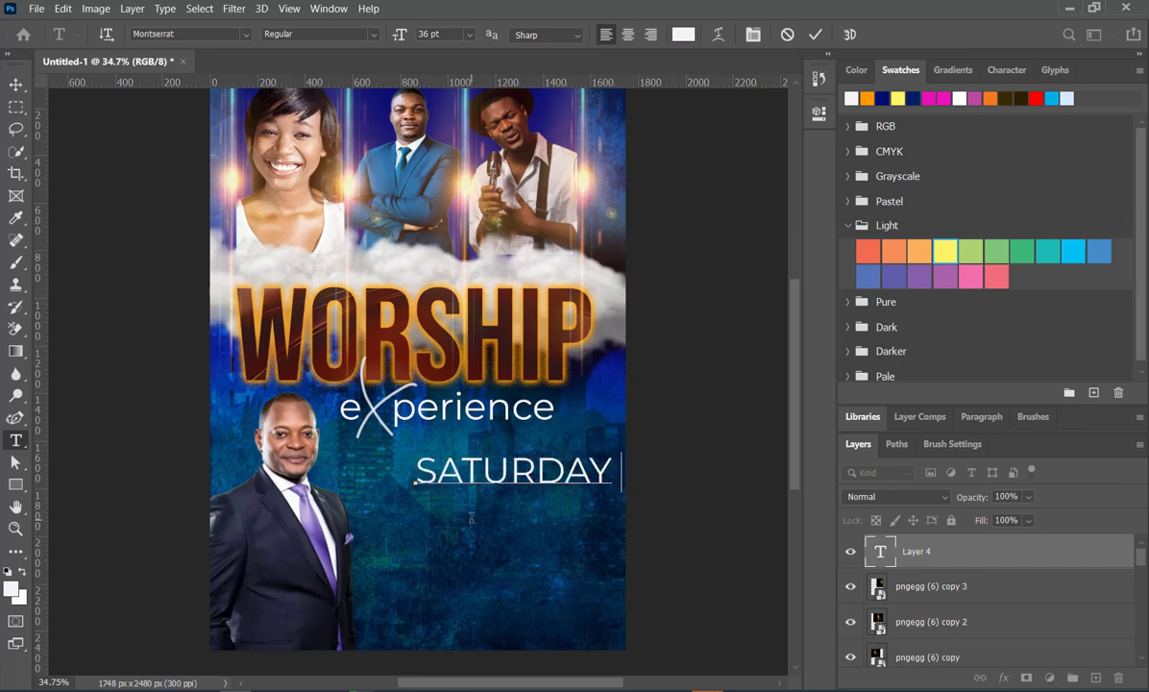
{"action": "type", "text": " 10T"}
{"action": "key", "text": "BackSpace"}
{"action": "type", "text": "TH JUN 2022"}
{"action": "left_click", "coordinate": [815, 34]}
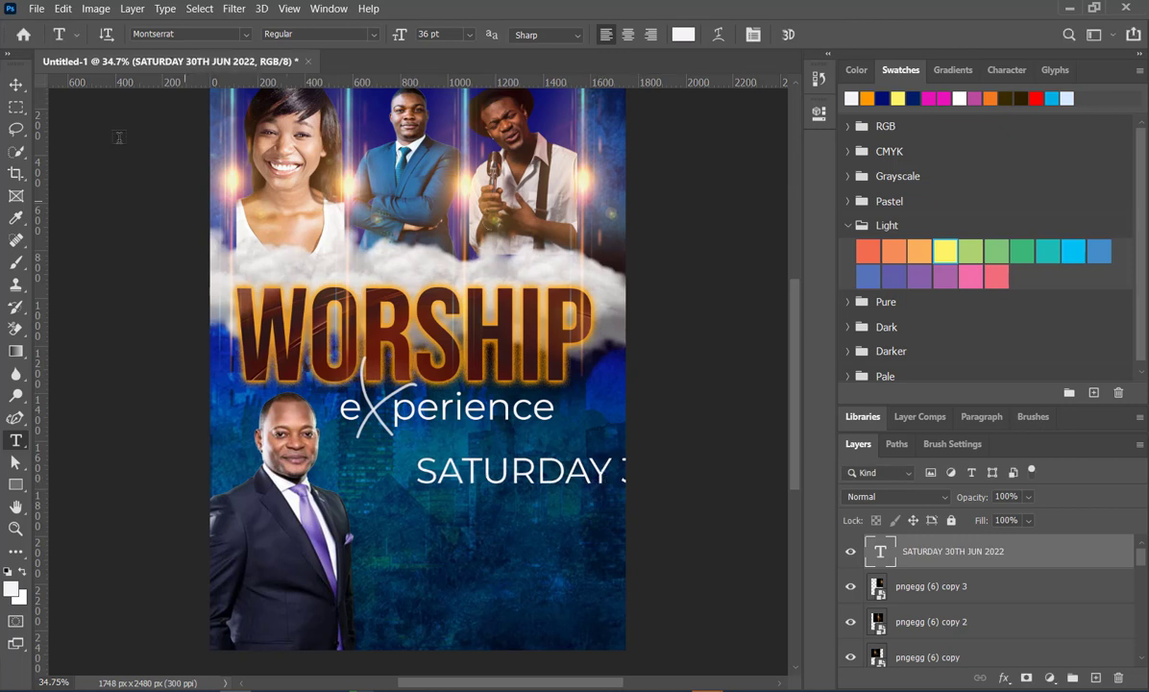
- Scale the date line to 48.11% and place it beside the speaker's head, beneath the experience subtitle
{"action": "key", "text": "v"}
{"action": "left_click_drag", "start_coordinate": [628, 488], "coordinate": [488, 475]}
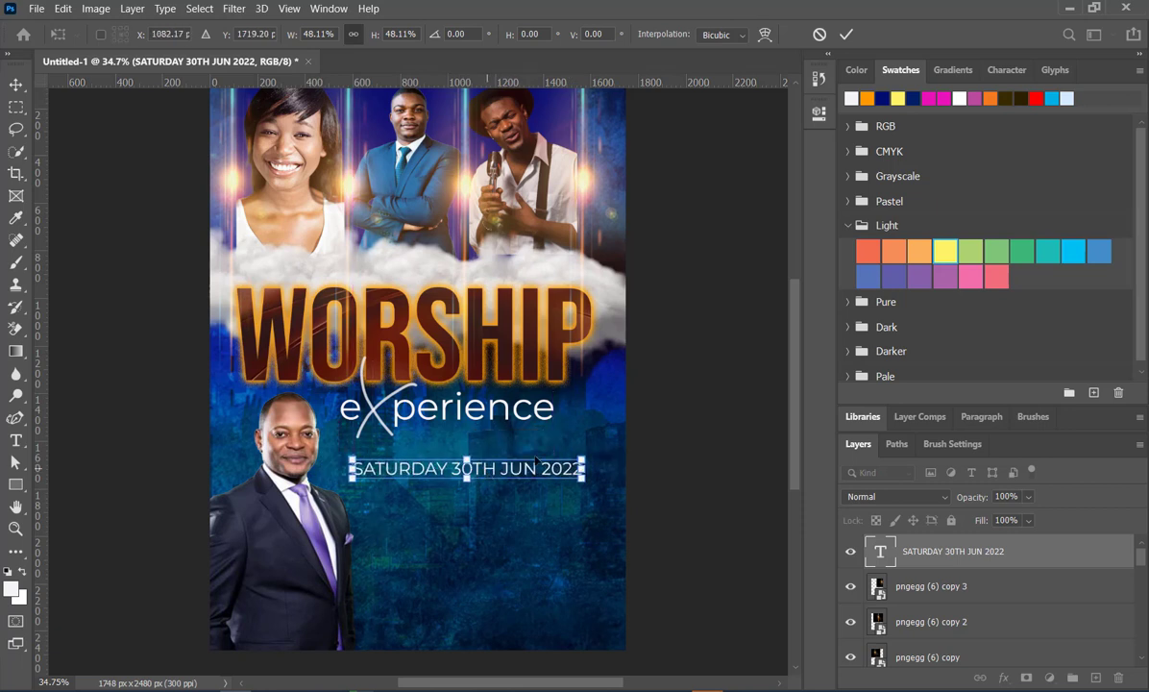
{"action": "key", "text": "Return"}
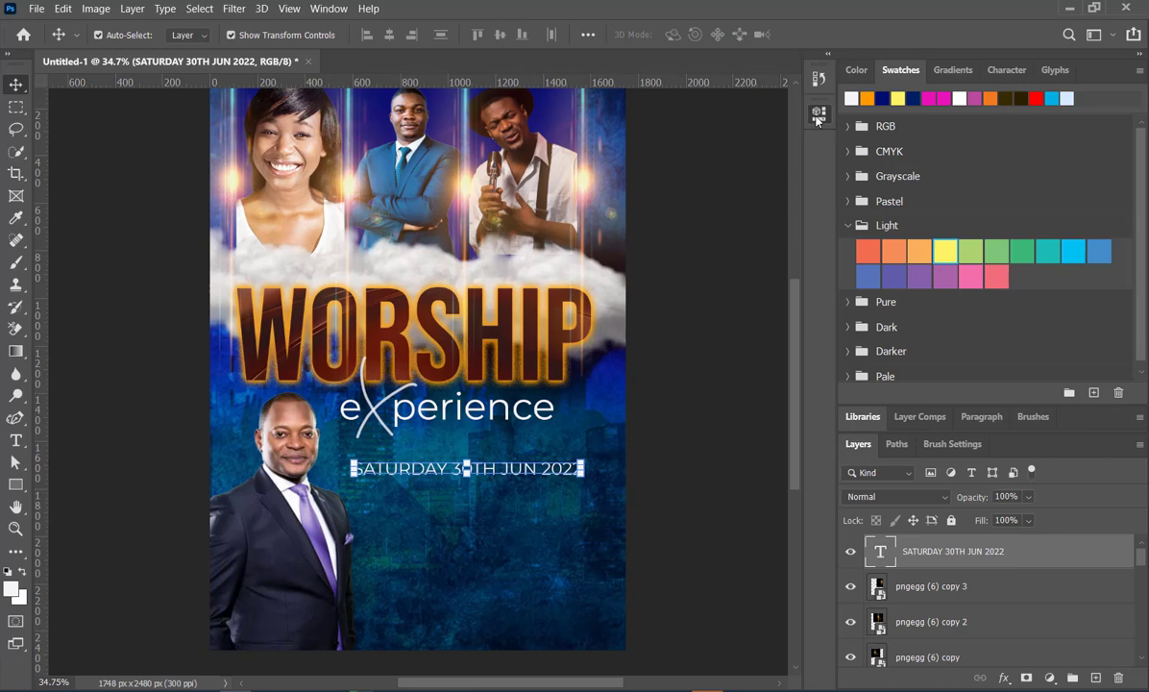
- Set the date line's font style to Bold after trying SemiBold Italic
{"action": "left_click", "coordinate": [818, 114]}
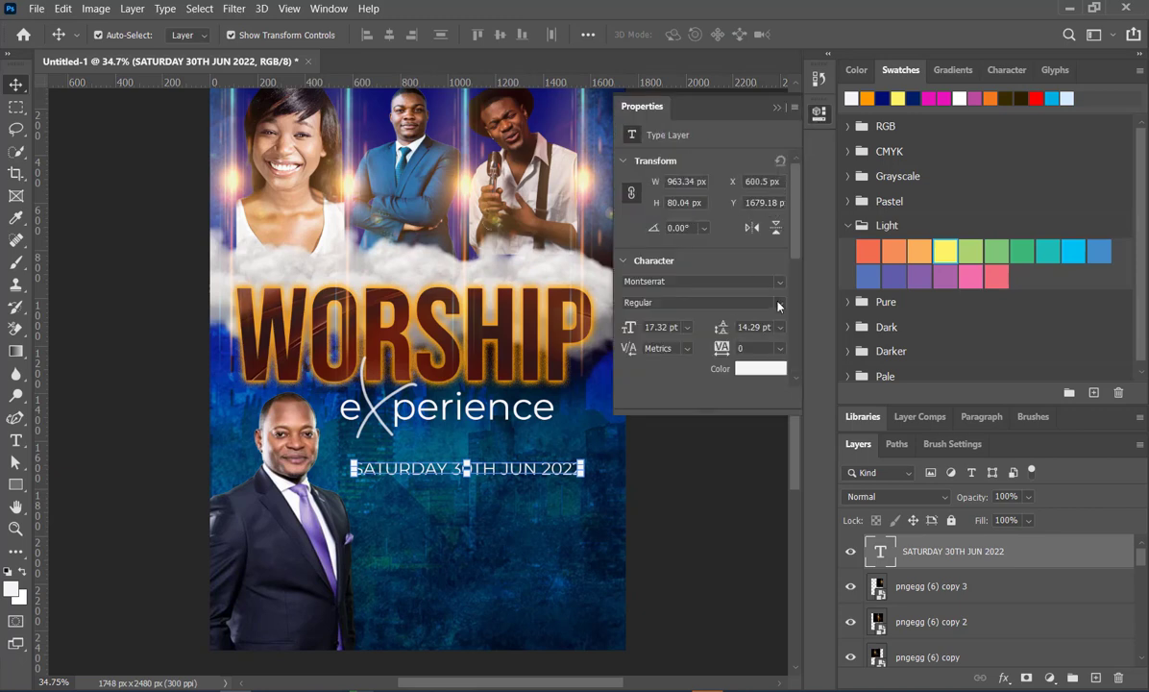
{"action": "left_click", "coordinate": [778, 306]}
{"action": "left_click", "coordinate": [675, 471]}
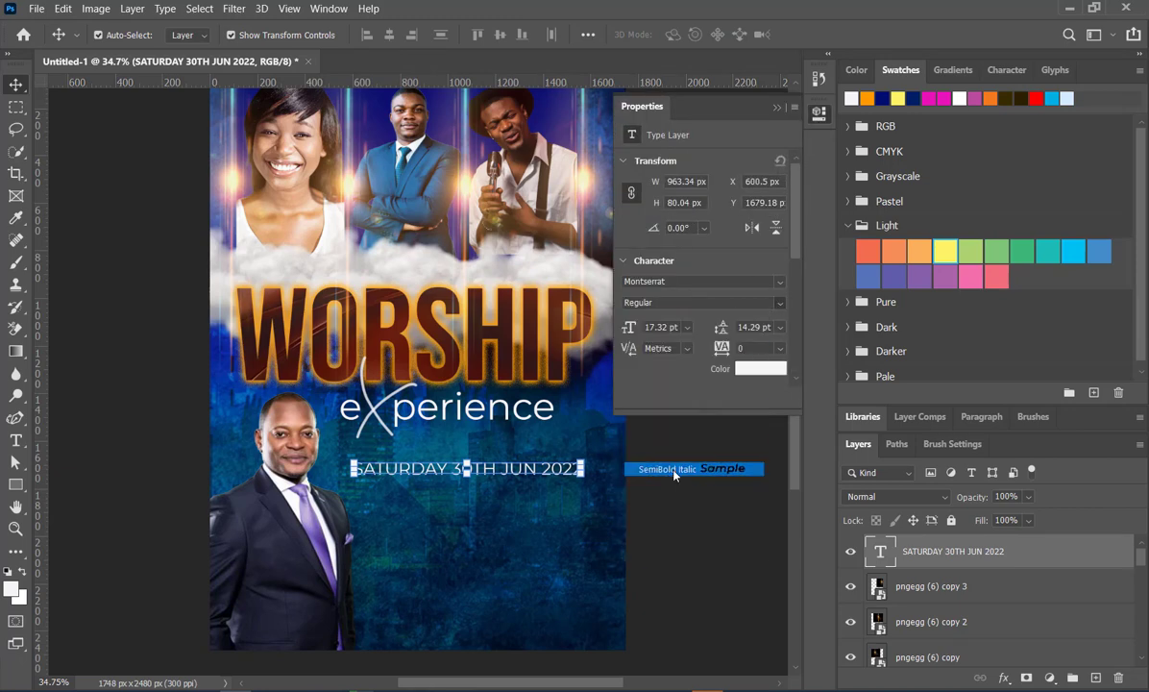
{"action": "left_click", "coordinate": [781, 304]}
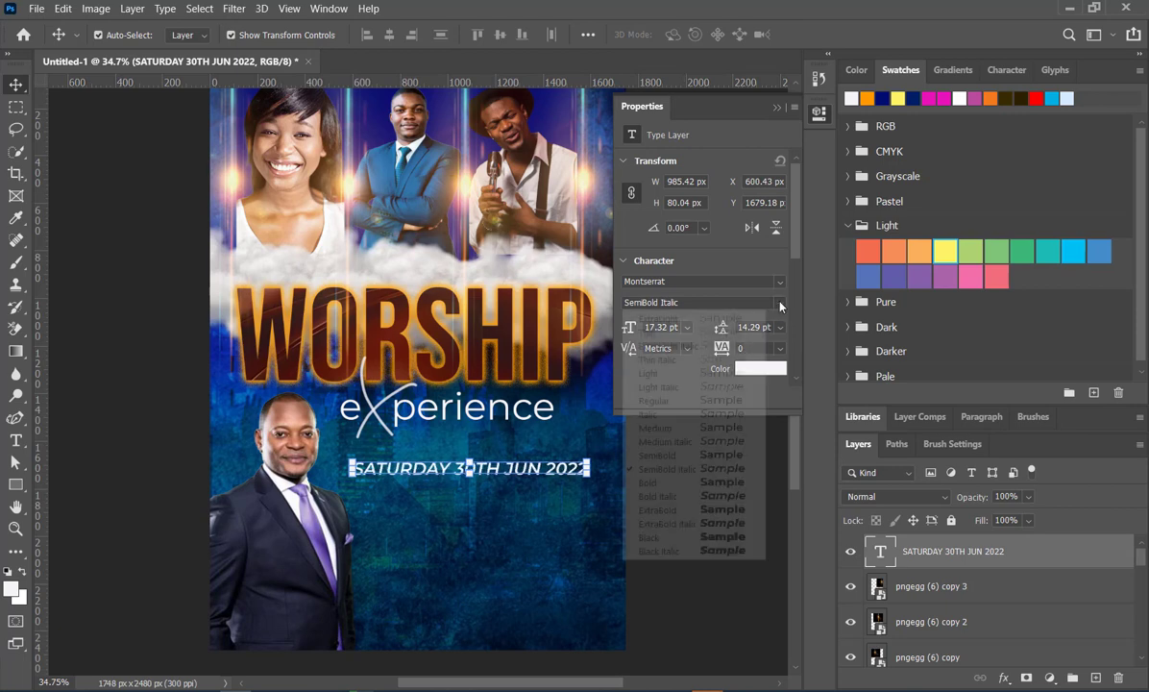
{"action": "left_click", "coordinate": [712, 491]}
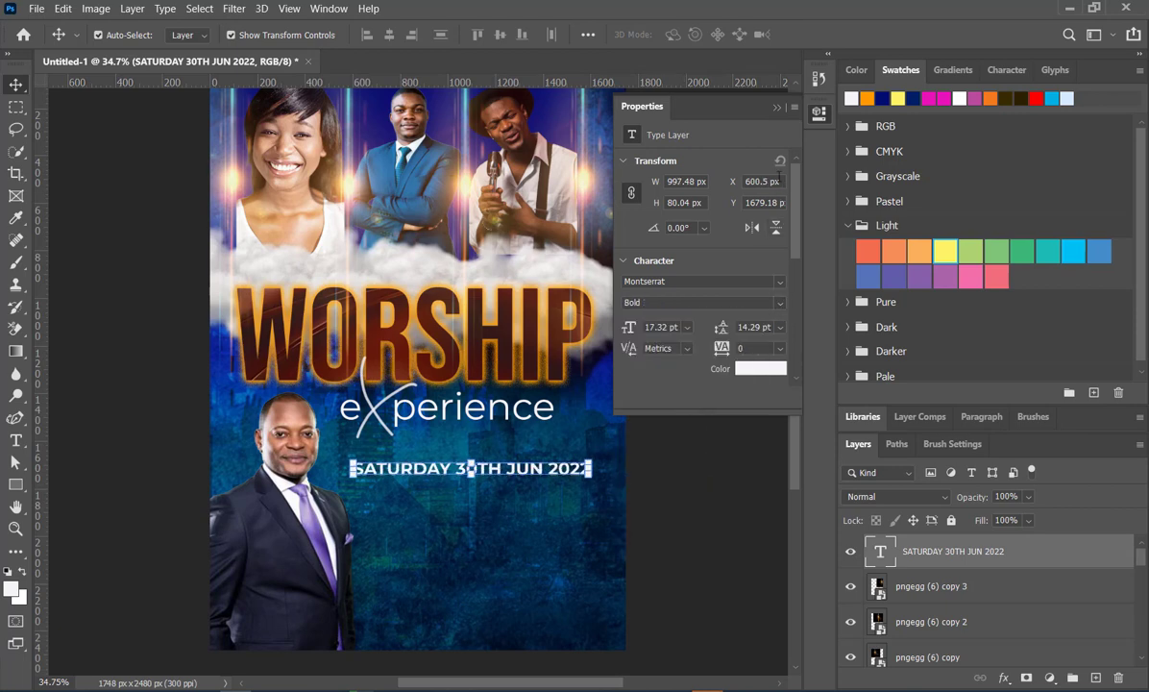
{"action": "left_click", "coordinate": [778, 108]}
{"action": "left_click", "coordinate": [728, 409]}
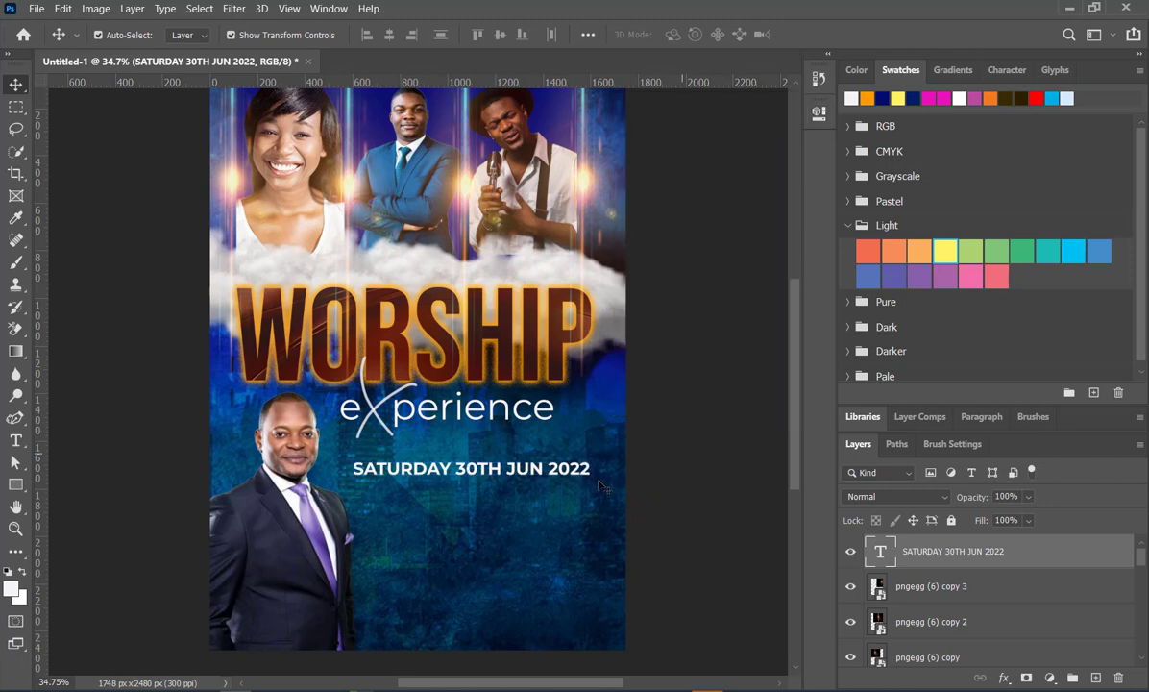
- Change the year in the date line to 2023 and enlarge the text to 110.33%
{"action": "double_click", "coordinate": [519, 471]}
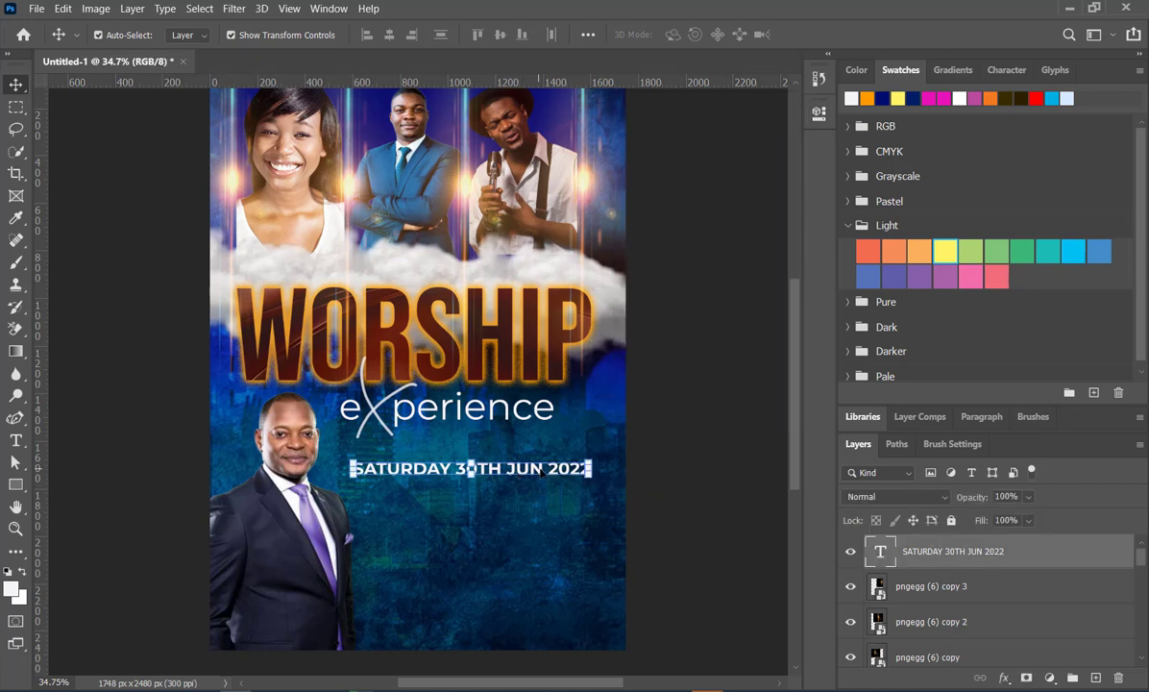
{"action": "left_click", "coordinate": [585, 468]}
{"action": "key", "text": "BackSpace"}
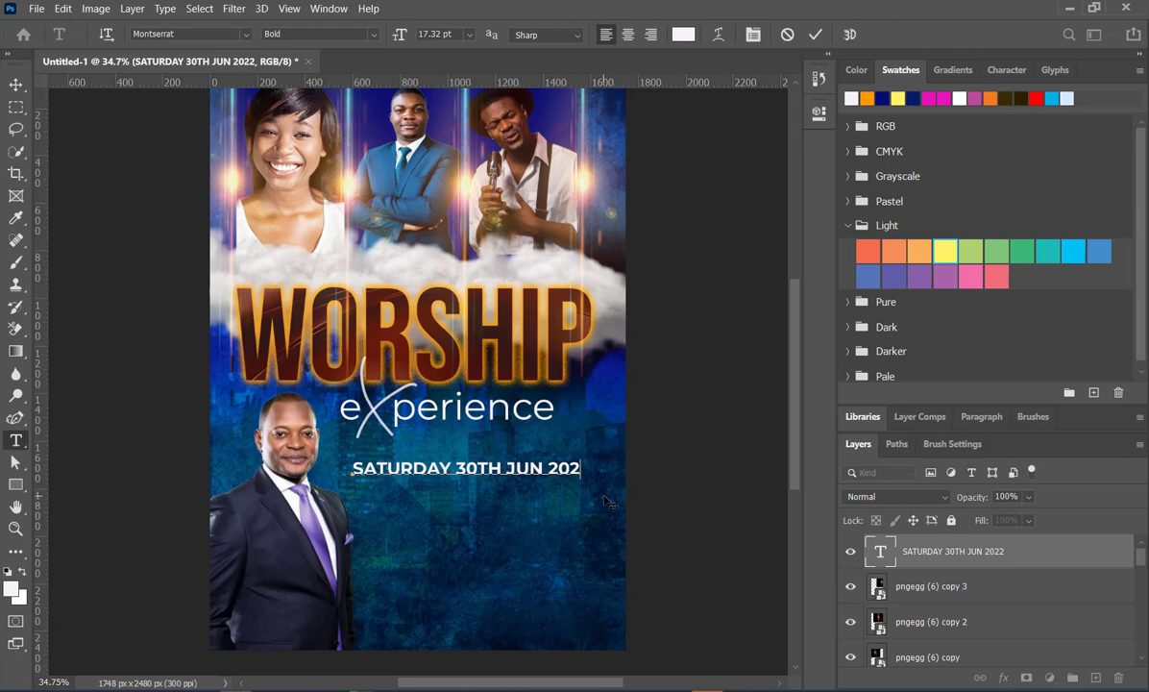
{"action": "type", "text": "3"}
{"action": "left_click", "coordinate": [815, 37]}
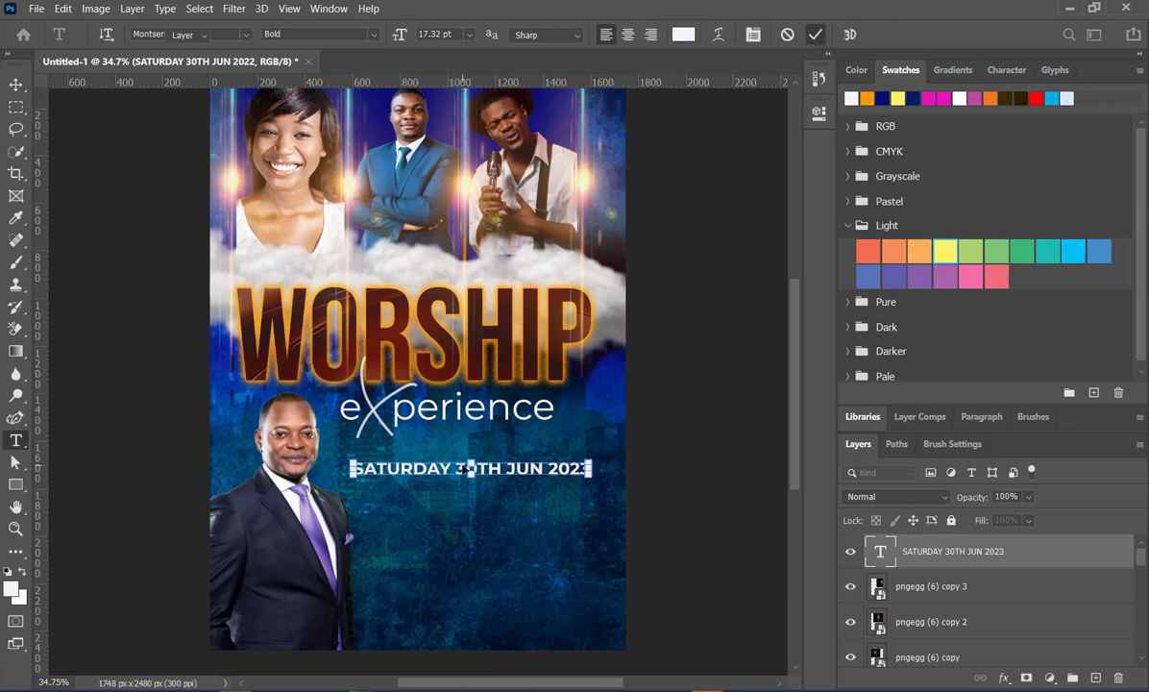
{"action": "left_click_drag", "start_coordinate": [349, 468], "coordinate": [326, 468]}
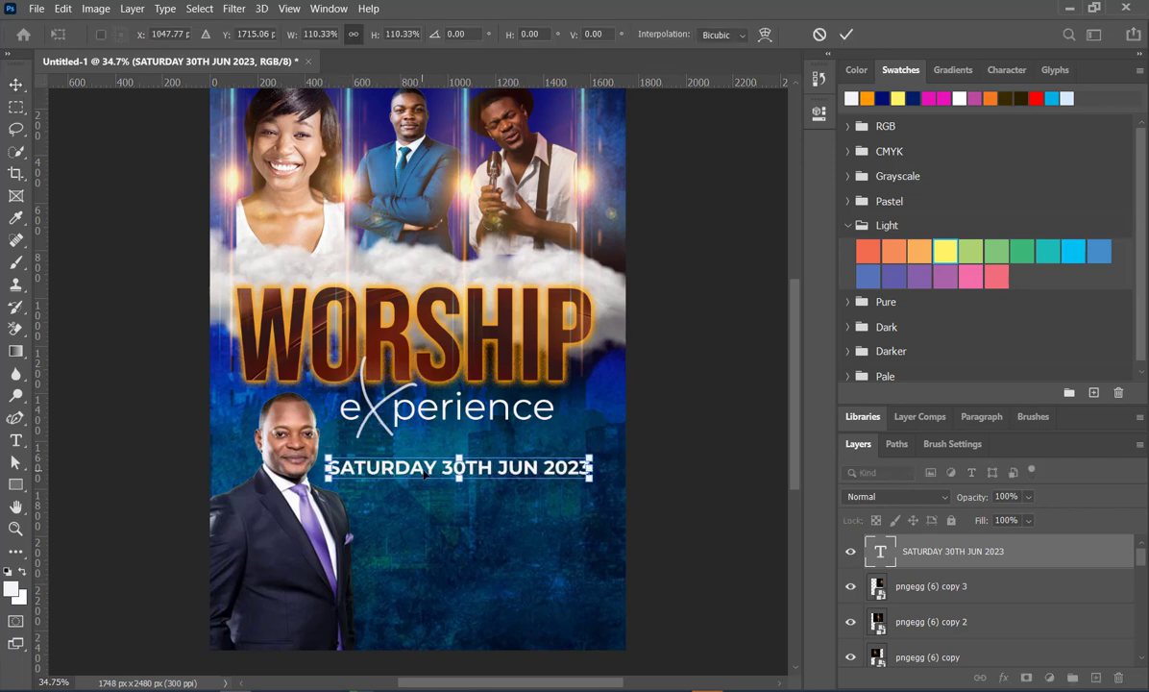
{"action": "left_click", "coordinate": [844, 35]}
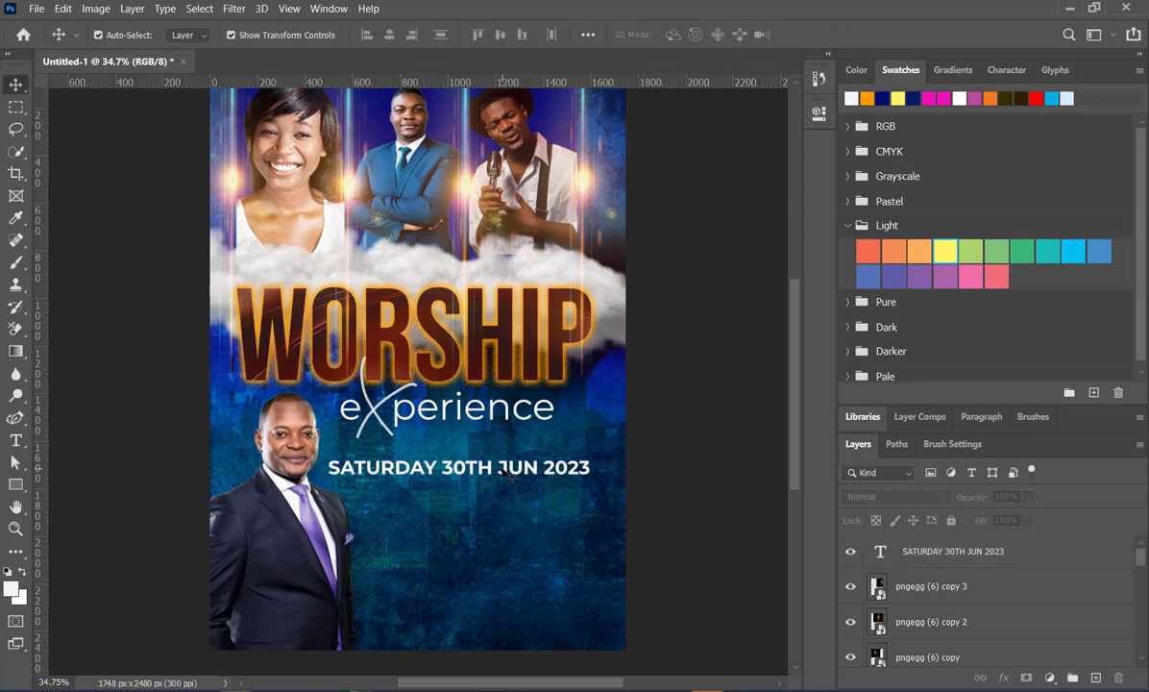
- Duplicate the date line directly below and replace the copy's text with FROM 6:00PM-5:00AM
{"action": "left_click_drag", "start_coordinate": [502, 487], "coordinate": [504, 503]}
{"action": "double_click", "coordinate": [503, 504]}
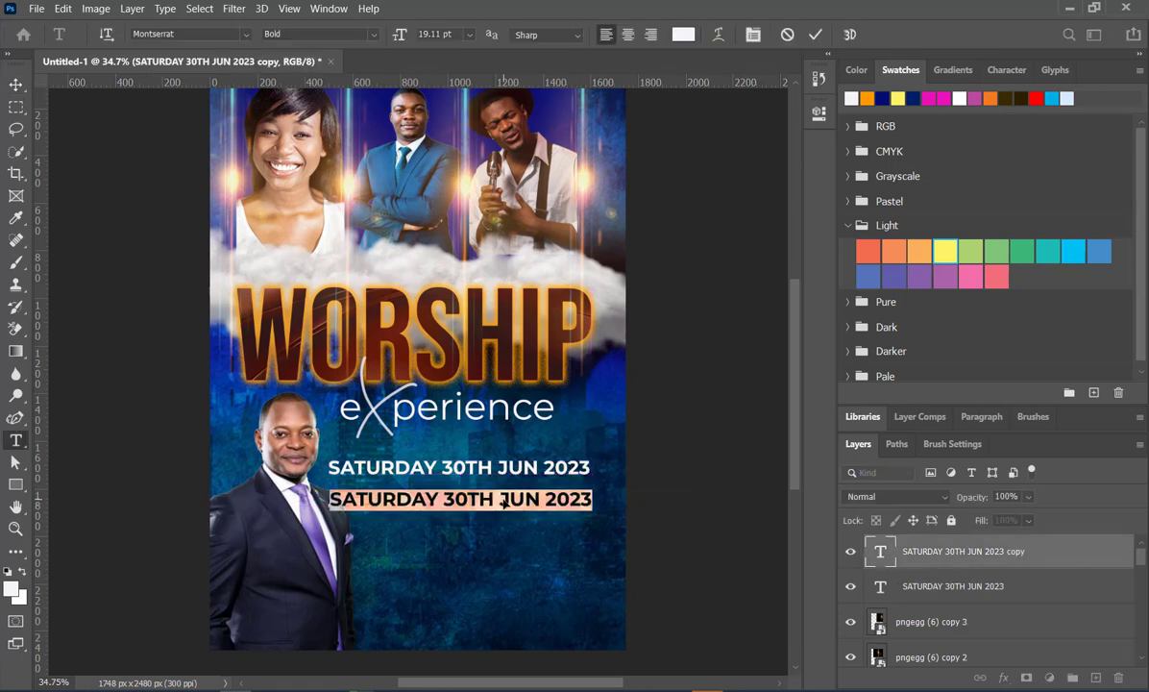
{"action": "type", "text": "FROM"}
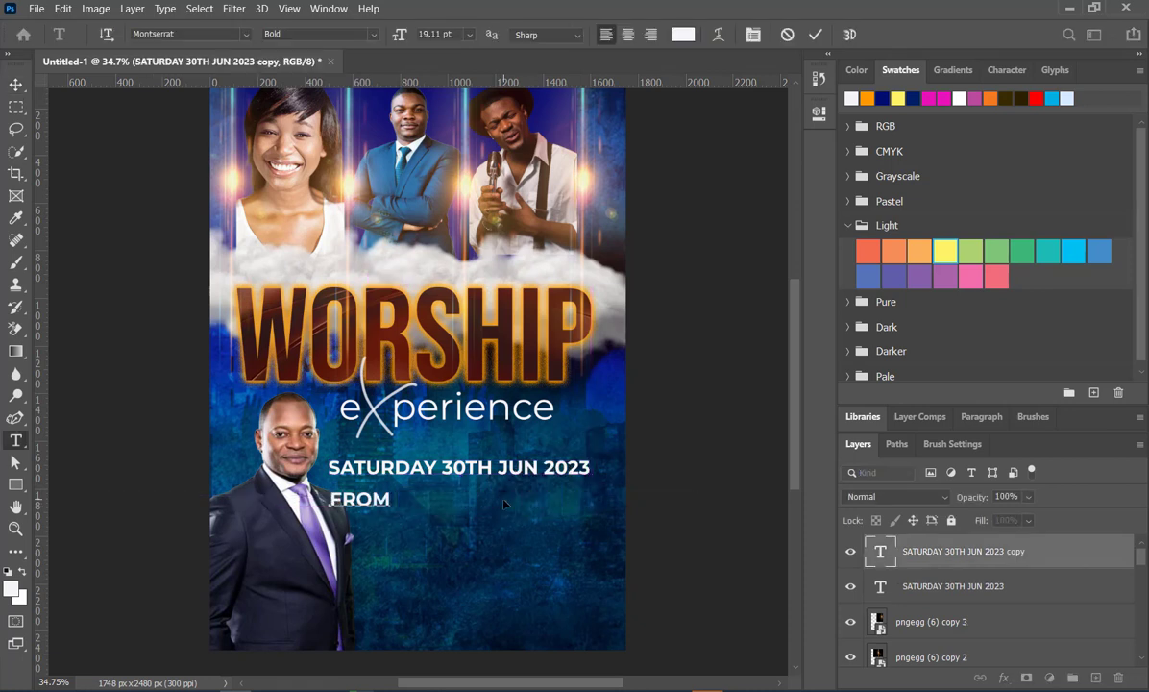
{"action": "type", "text": " 6:"}
{"action": "key", "text": "BackSpace"}
{"action": "type", "text": "00PM"}
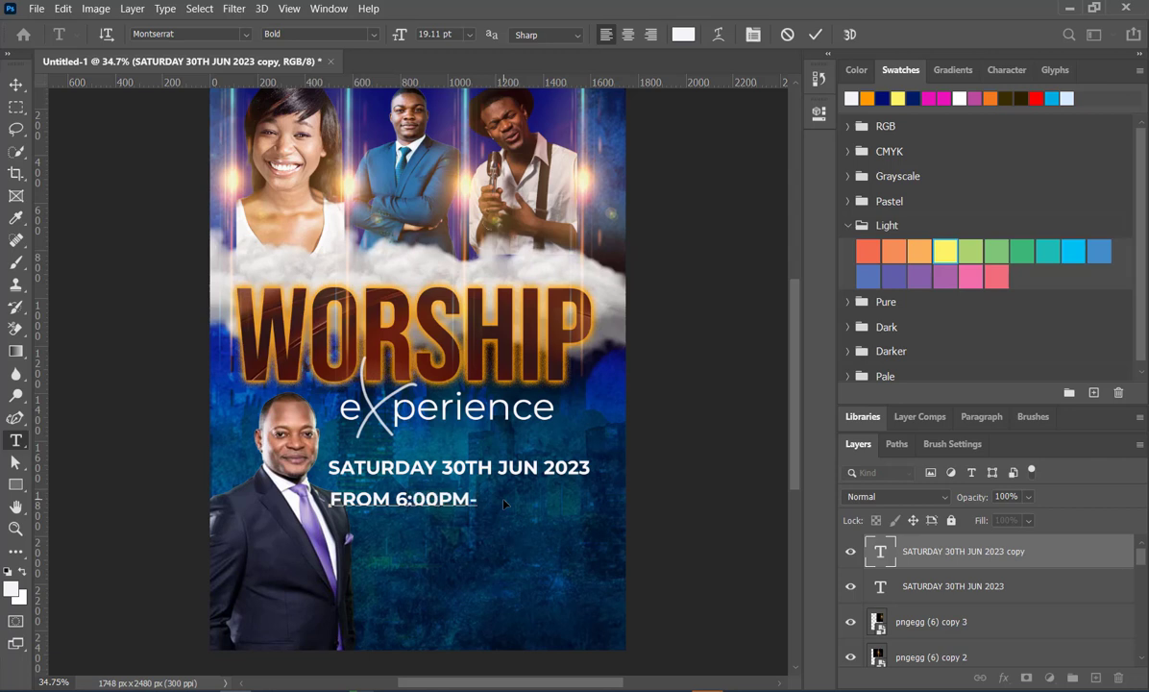
{"action": "type", "text": "-5:00AM"}
- Center the time line closely beneath the date and place a duplicate of it farther down
{"action": "left_click", "coordinate": [16, 85]}
{"action": "left_click_drag", "start_coordinate": [444, 502], "coordinate": [467, 492]}
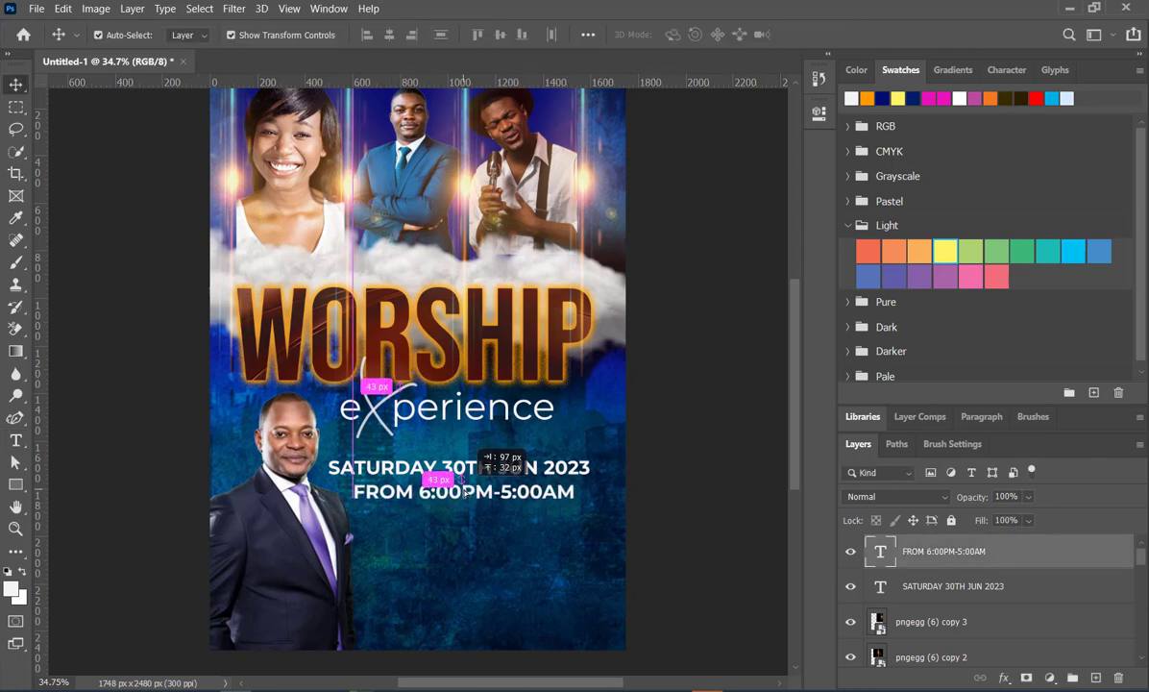
{"action": "left_click", "coordinate": [681, 534]}
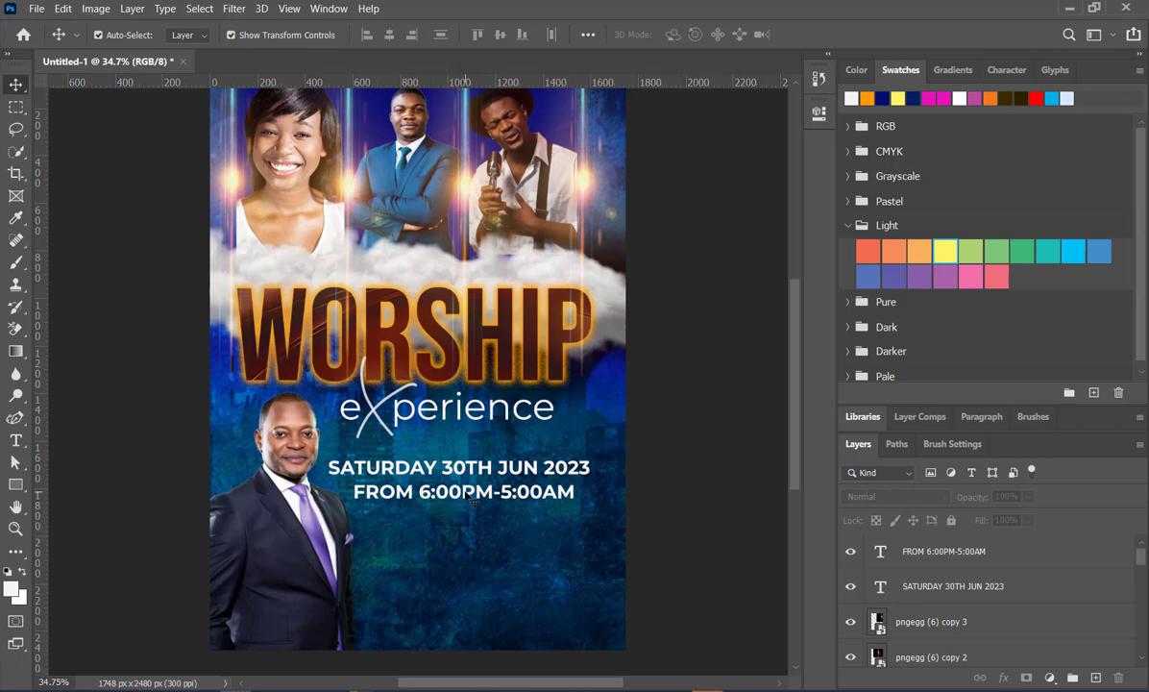
{"action": "left_click_drag", "start_coordinate": [471, 497], "coordinate": [470, 545]}
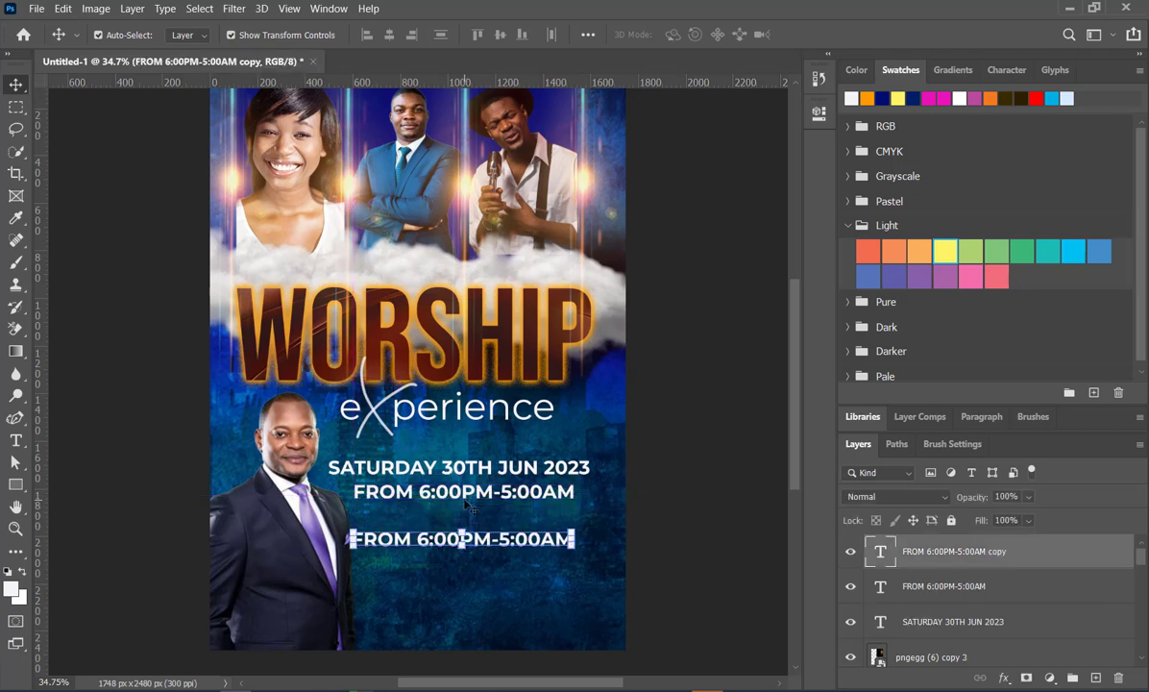
- Change the font of the time line beneath the date to Bebas Neue
{"action": "left_click", "coordinate": [467, 507]}
{"action": "left_click", "coordinate": [440, 483]}
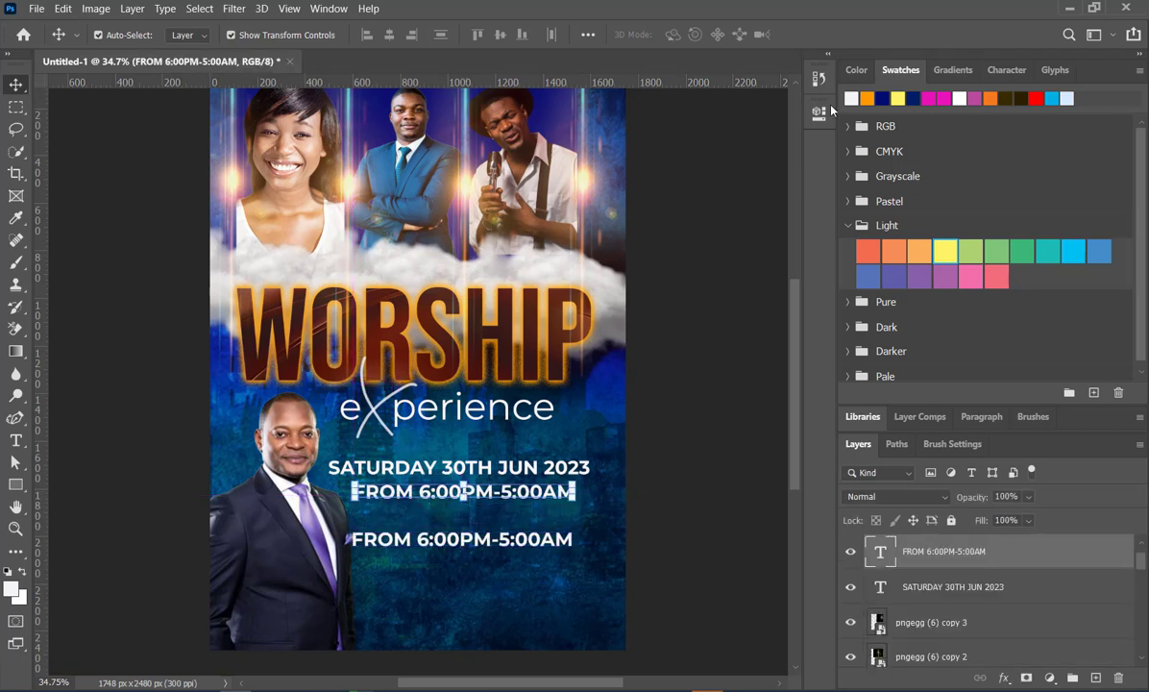
{"action": "left_click", "coordinate": [819, 112]}
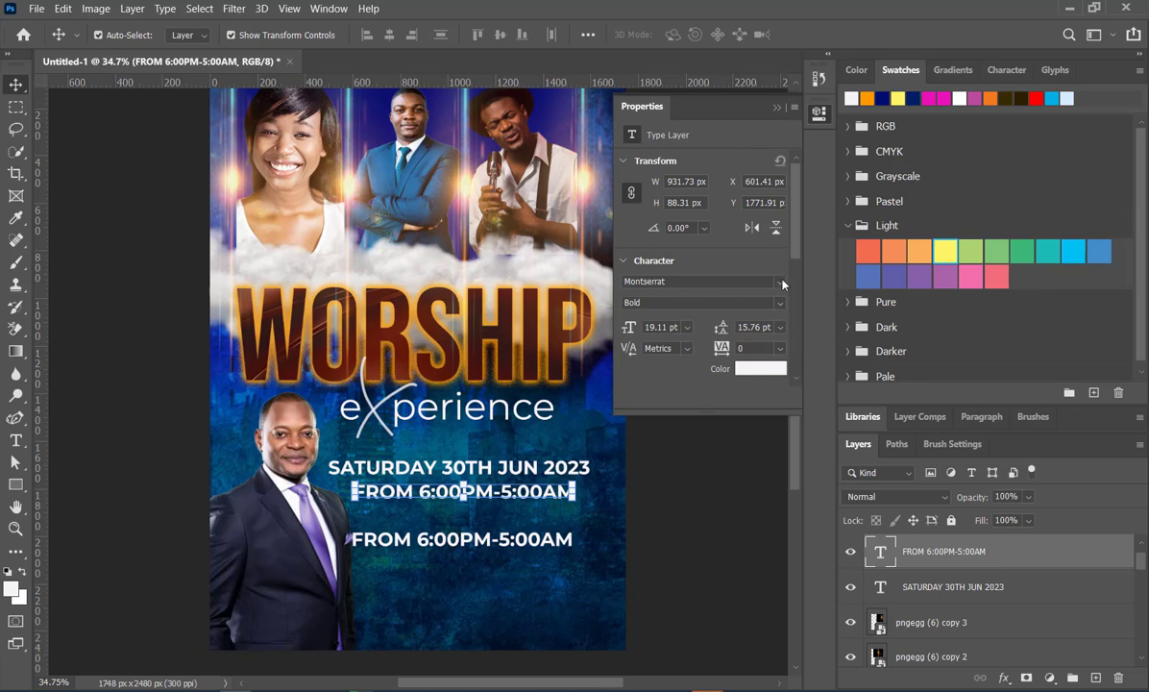
{"action": "left_click", "coordinate": [781, 282]}
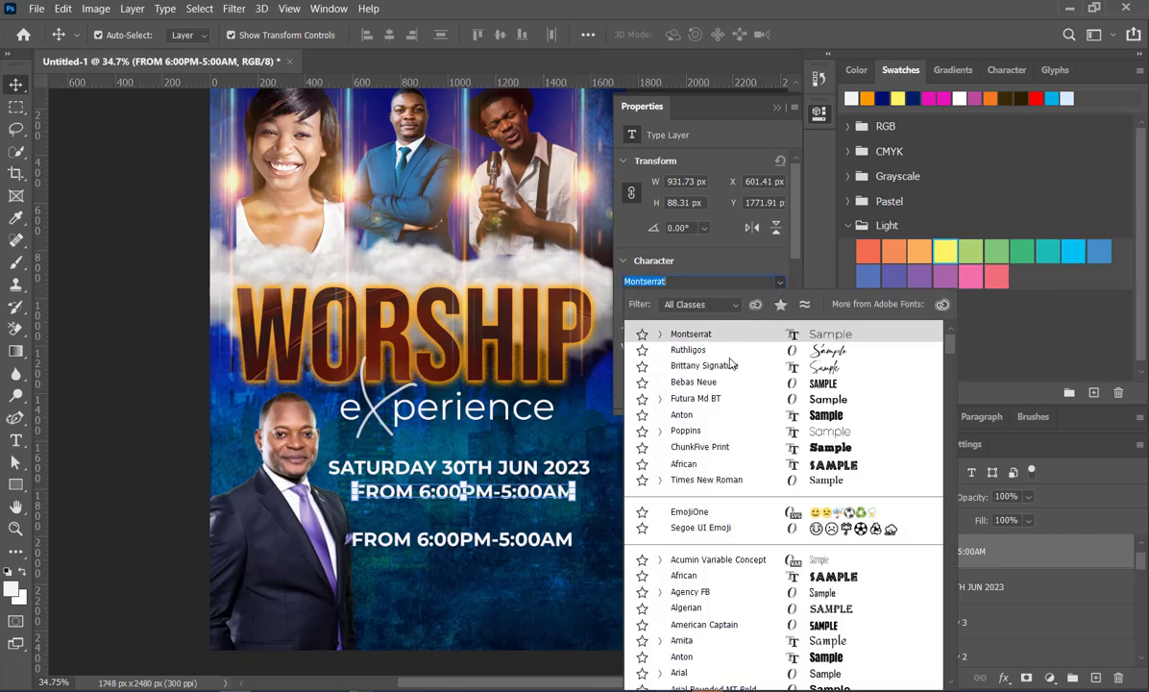
{"action": "key", "text": "Down"}
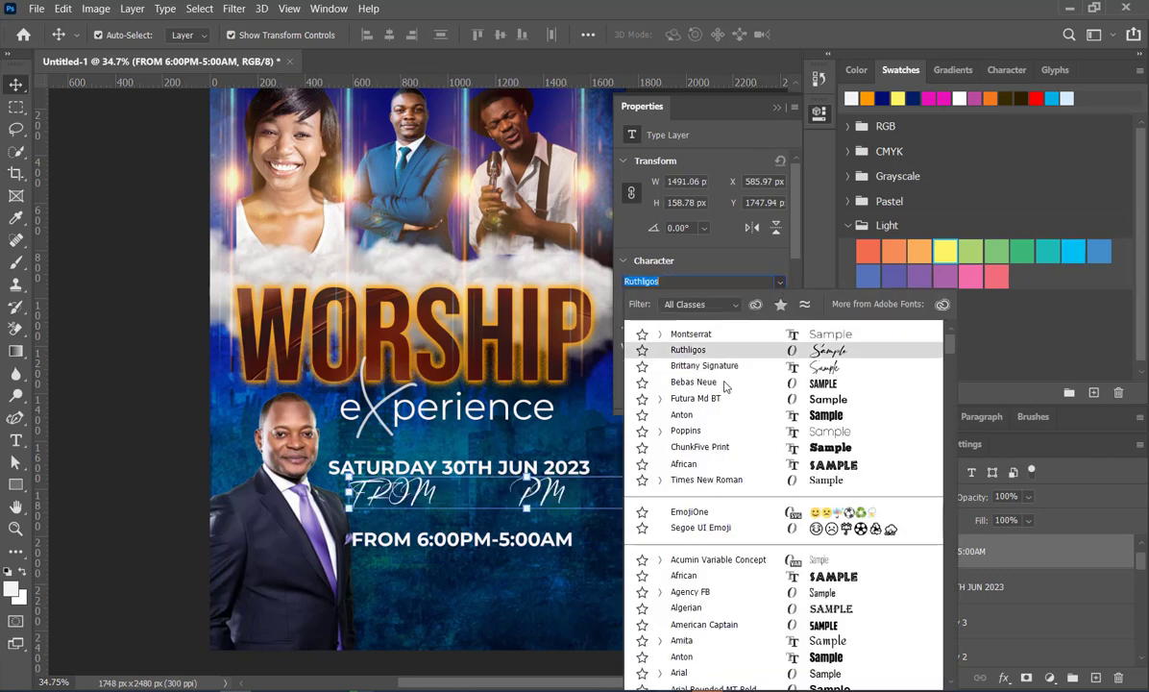
{"action": "left_click", "coordinate": [722, 382]}
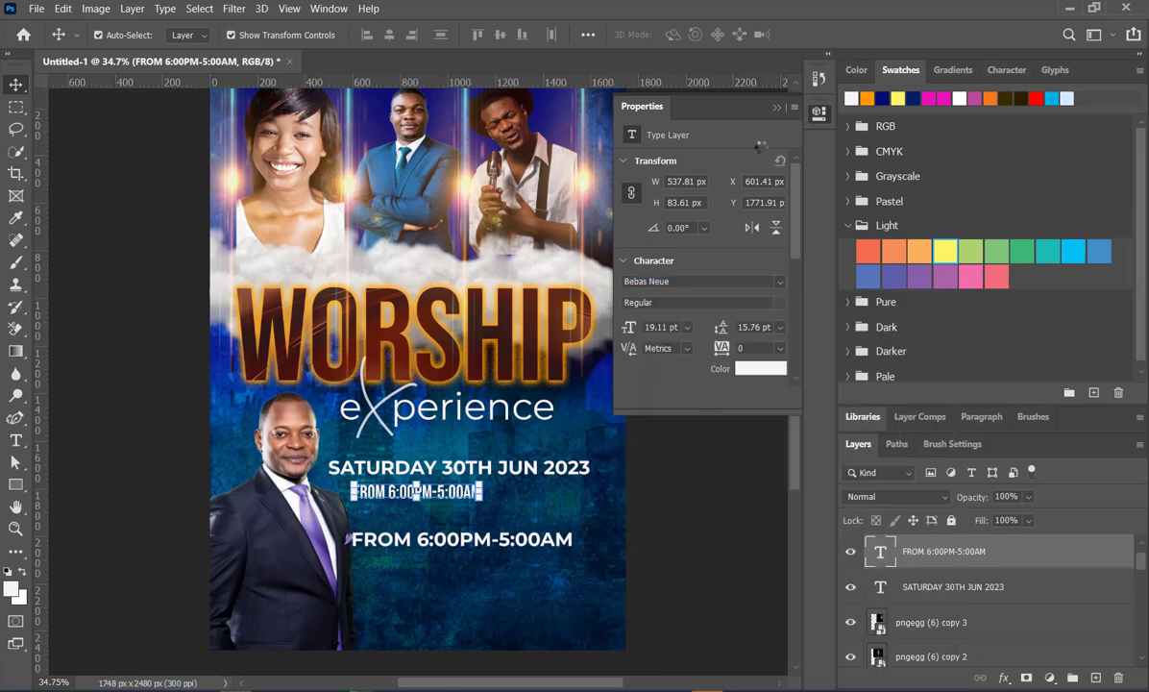
{"action": "left_click", "coordinate": [778, 107]}
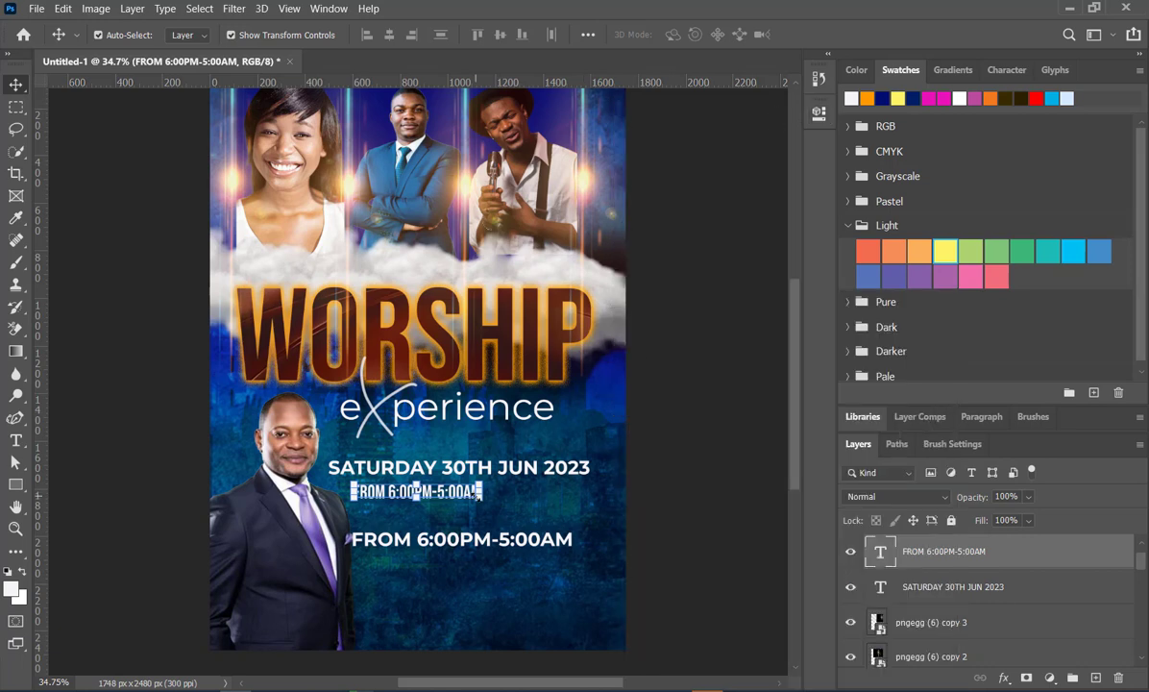
- Enlarge the time line to 179.80% so it nearly spans the width of the date line
{"action": "left_click_drag", "start_coordinate": [481, 500], "coordinate": [507, 504]}
{"action": "left_click_drag", "start_coordinate": [565, 541], "coordinate": [576, 547]}
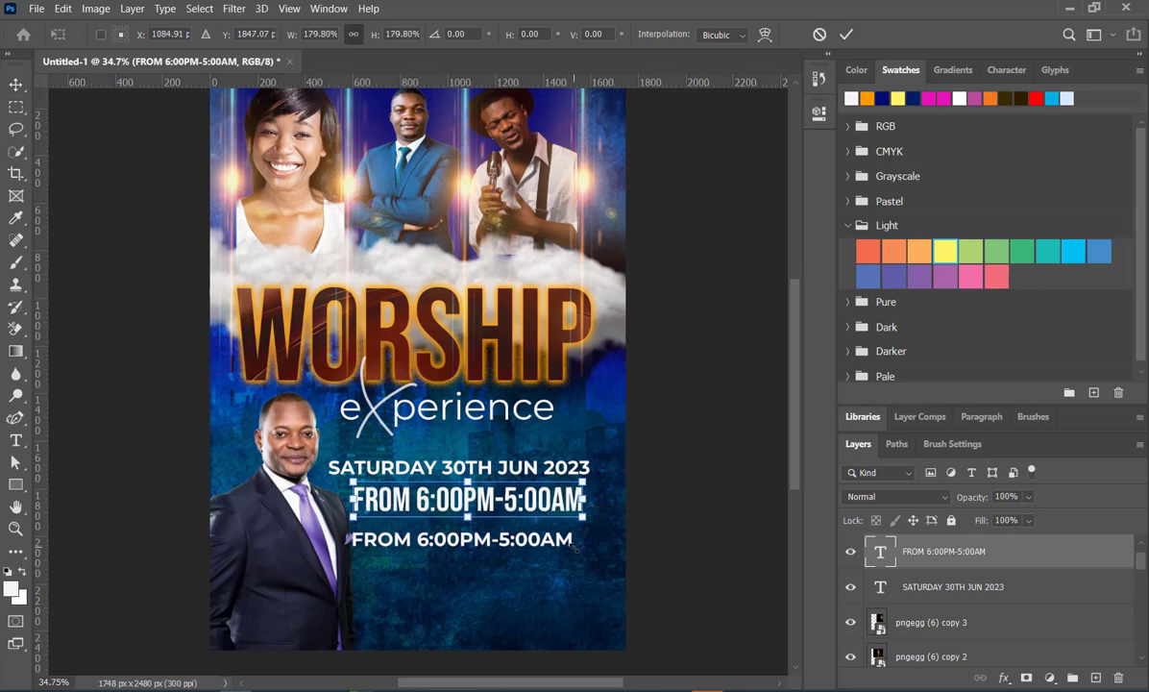
{"action": "left_click", "coordinate": [846, 34]}
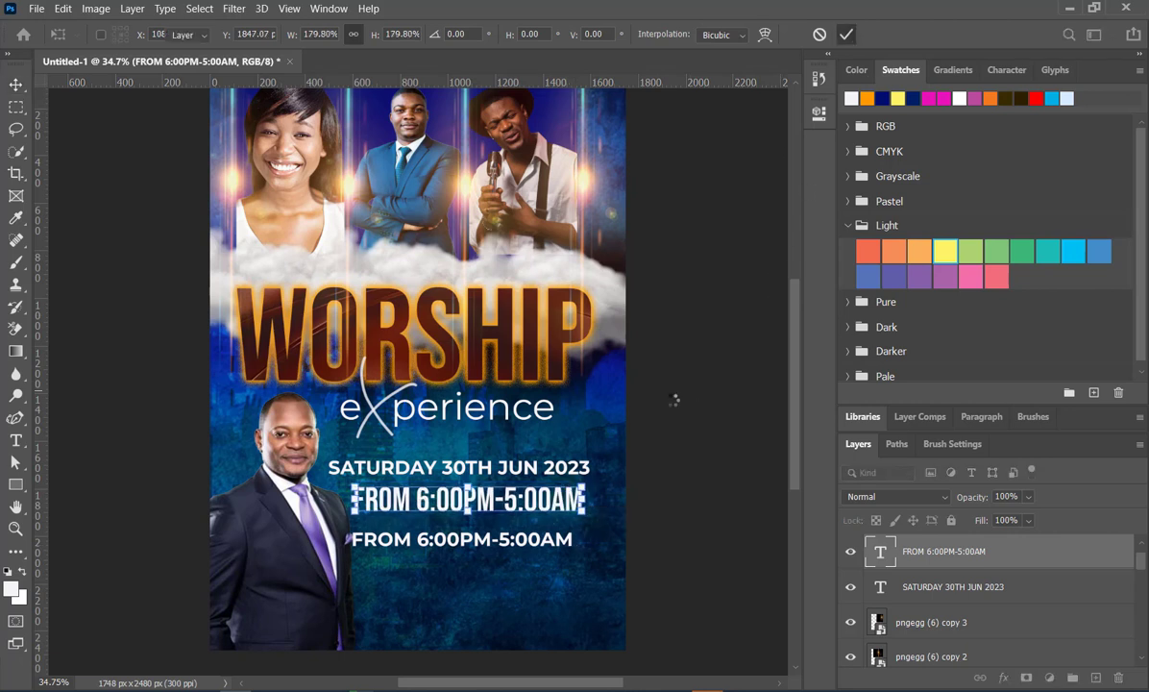
- Replace the text of the lower duplicate line with VENUE:RENEWED LIFE MINISTRY
{"action": "left_click", "coordinate": [494, 544]}
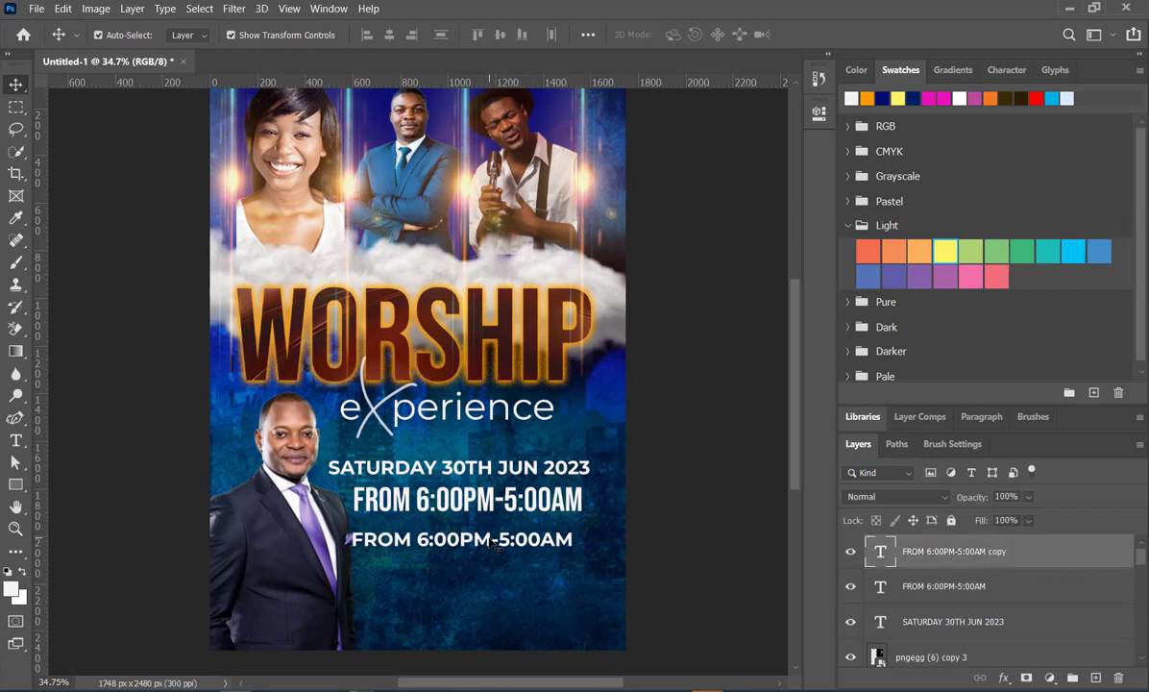
{"action": "double_click", "coordinate": [491, 544]}
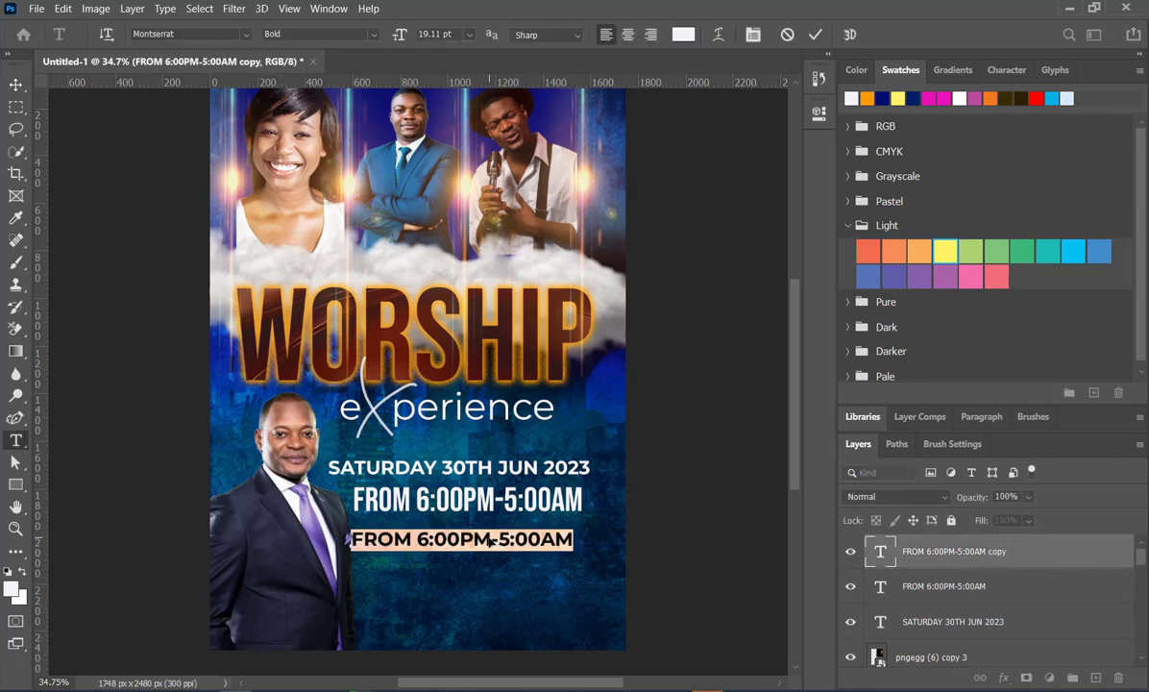
{"action": "type", "text": "VENUE"}
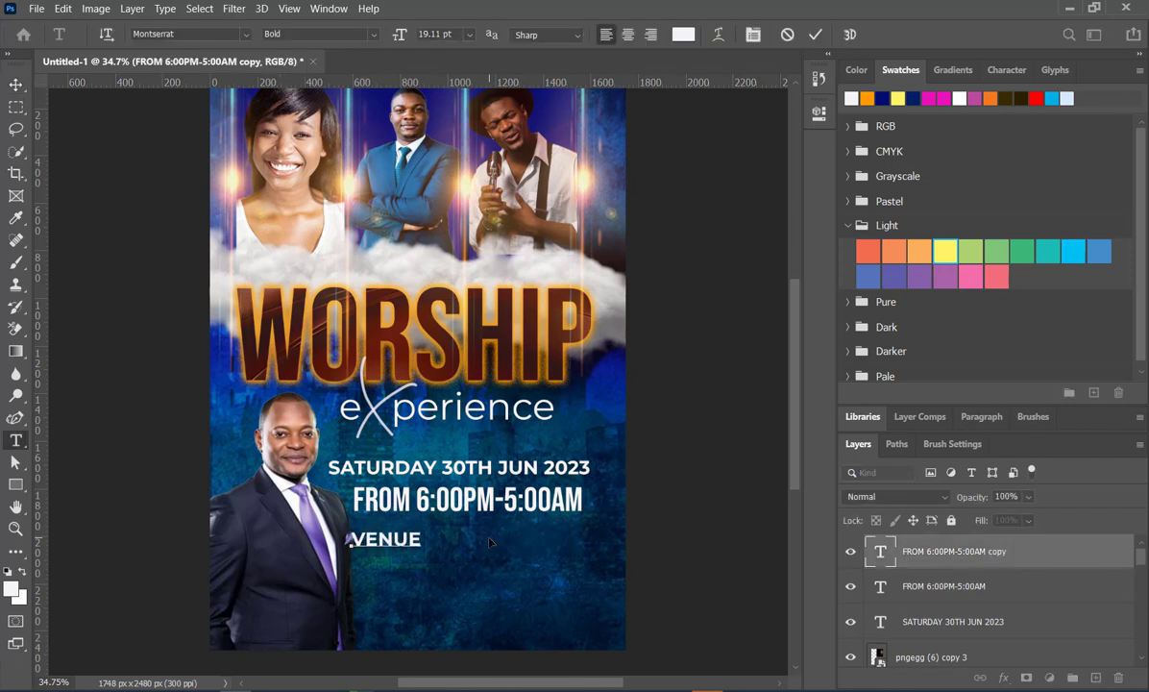
{"action": "type", "text": ":"}
{"action": "type", "text": "RENEWED LIFE"}
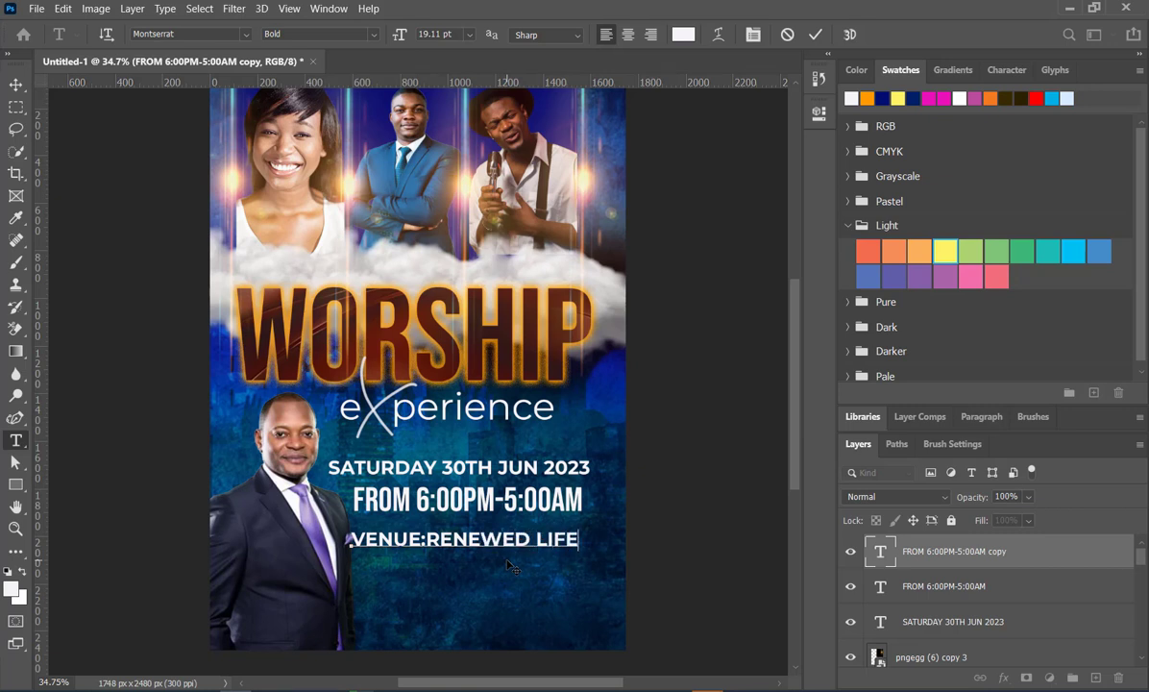
{"action": "type", "text": " MINISTRY"}
{"action": "key", "text": "BackSpace"}
{"action": "key", "text": "BackSpace"}
{"action": "key", "text": "BackSpace"}
{"action": "key", "text": "BackSpace"}
{"action": "key", "text": "BackSpace"}
{"action": "type", "text": "I"}
{"action": "type", "text": "STRY"}
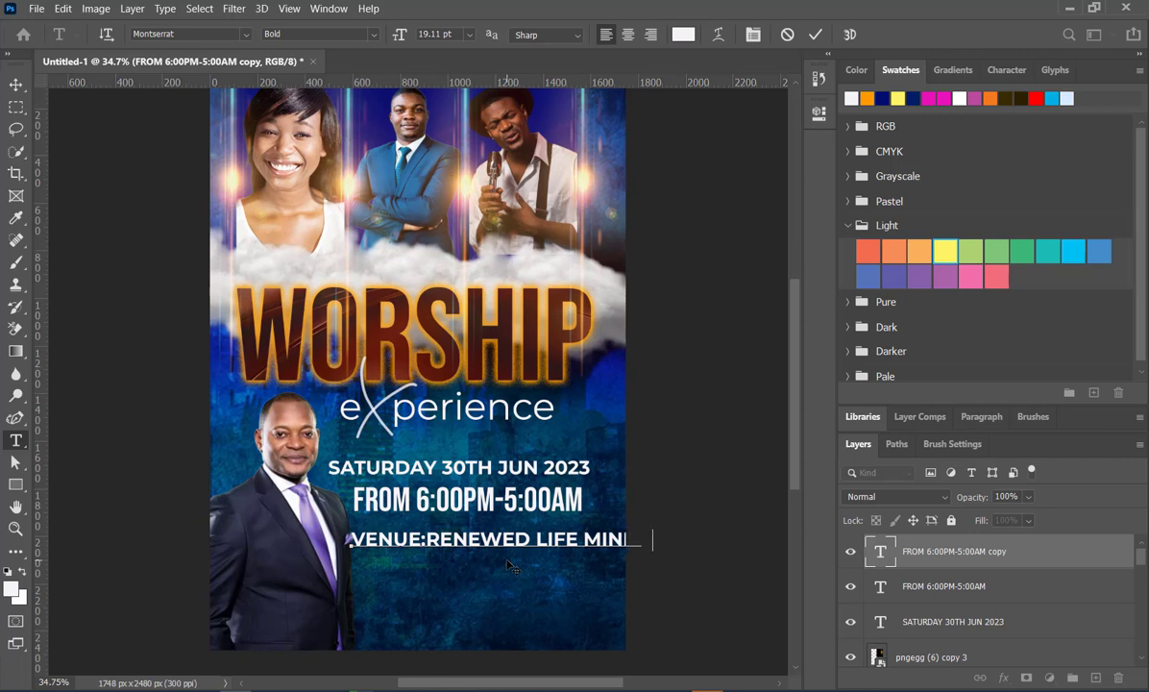
{"action": "left_click", "coordinate": [816, 33]}
- Set the venue line's font style to Medium
{"action": "left_click", "coordinate": [817, 119]}
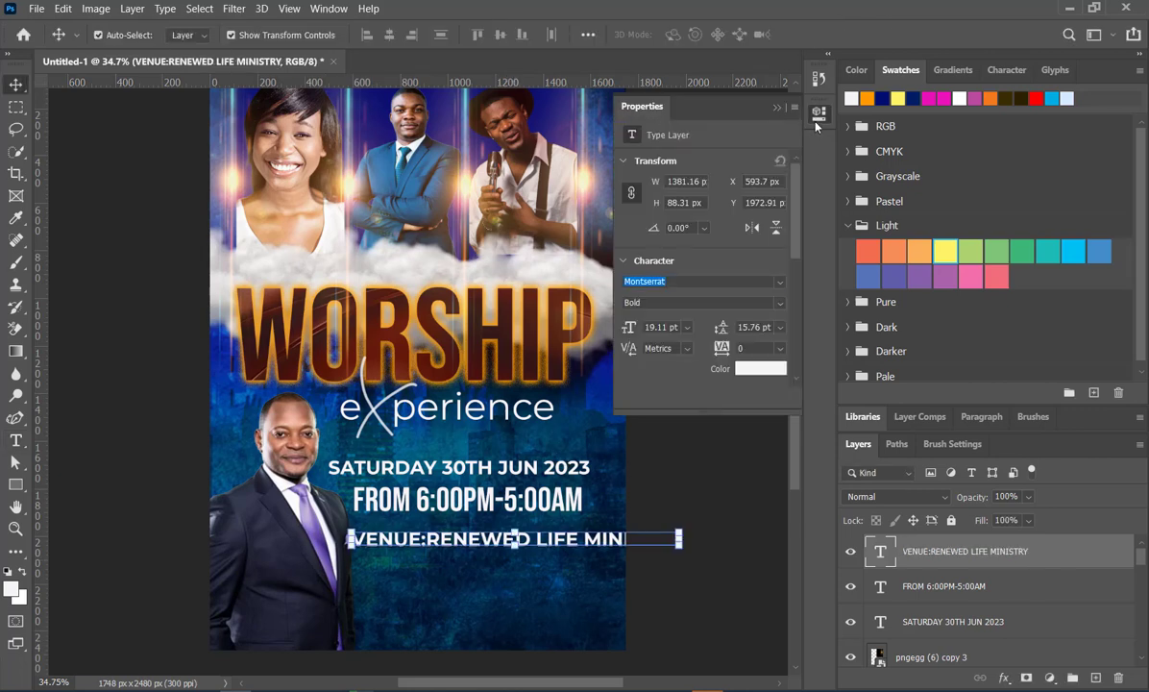
{"action": "left_click", "coordinate": [784, 307]}
{"action": "left_click", "coordinate": [654, 426]}
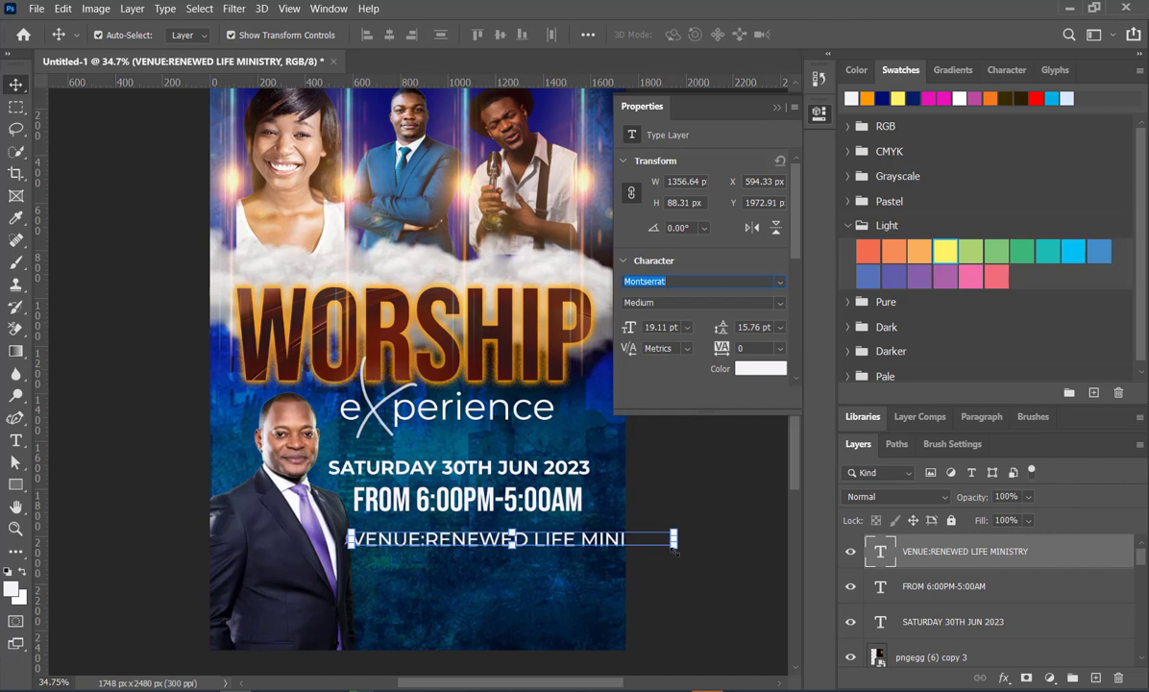
- Scale the venue line to 73.60% and move it up close beneath the time line
{"action": "left_click_drag", "start_coordinate": [675, 545], "coordinate": [590, 538]}
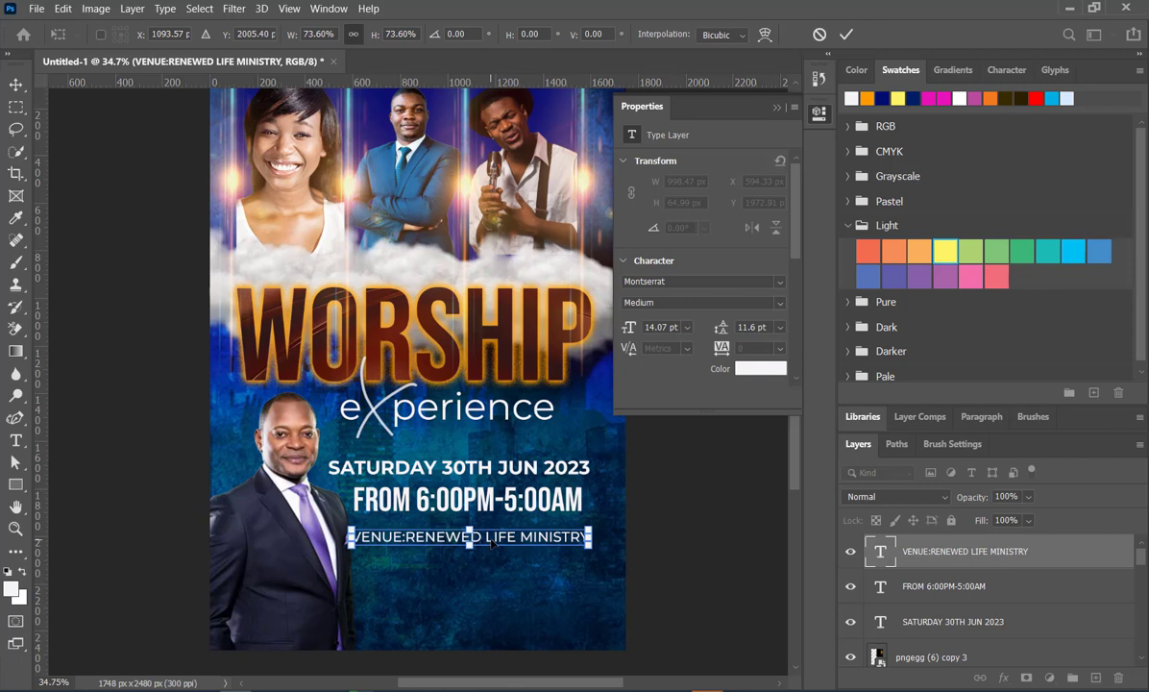
{"action": "left_click_drag", "start_coordinate": [492, 542], "coordinate": [492, 536]}
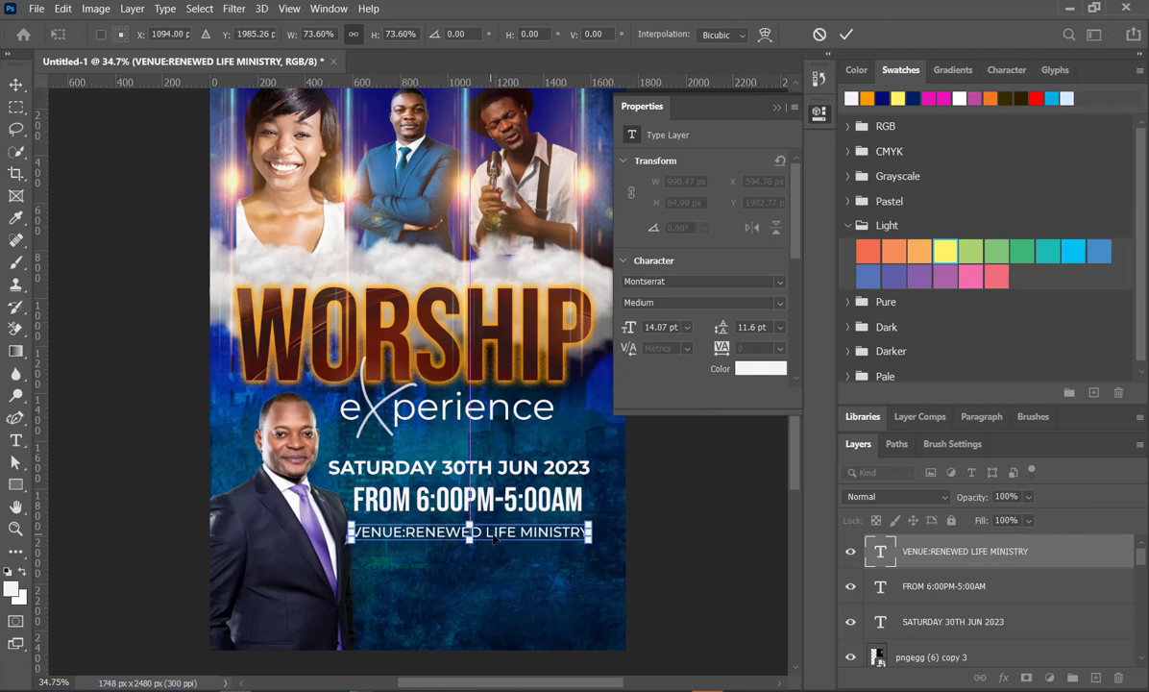
{"action": "left_click", "coordinate": [846, 34]}
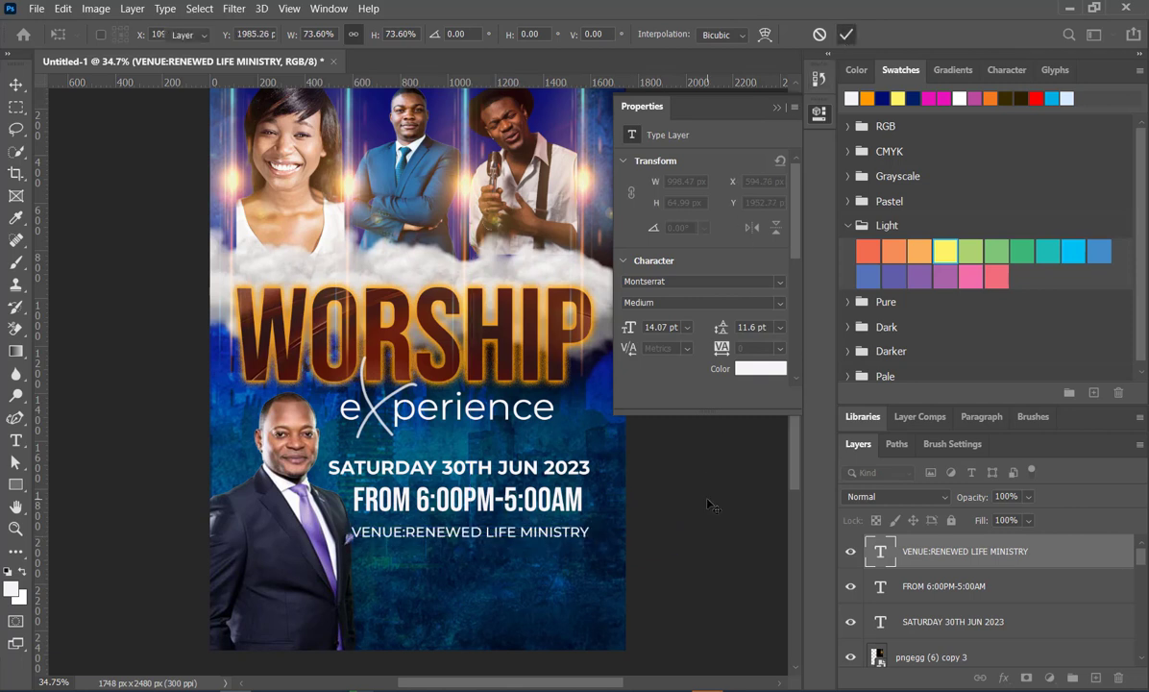
{"action": "left_click", "coordinate": [777, 109]}
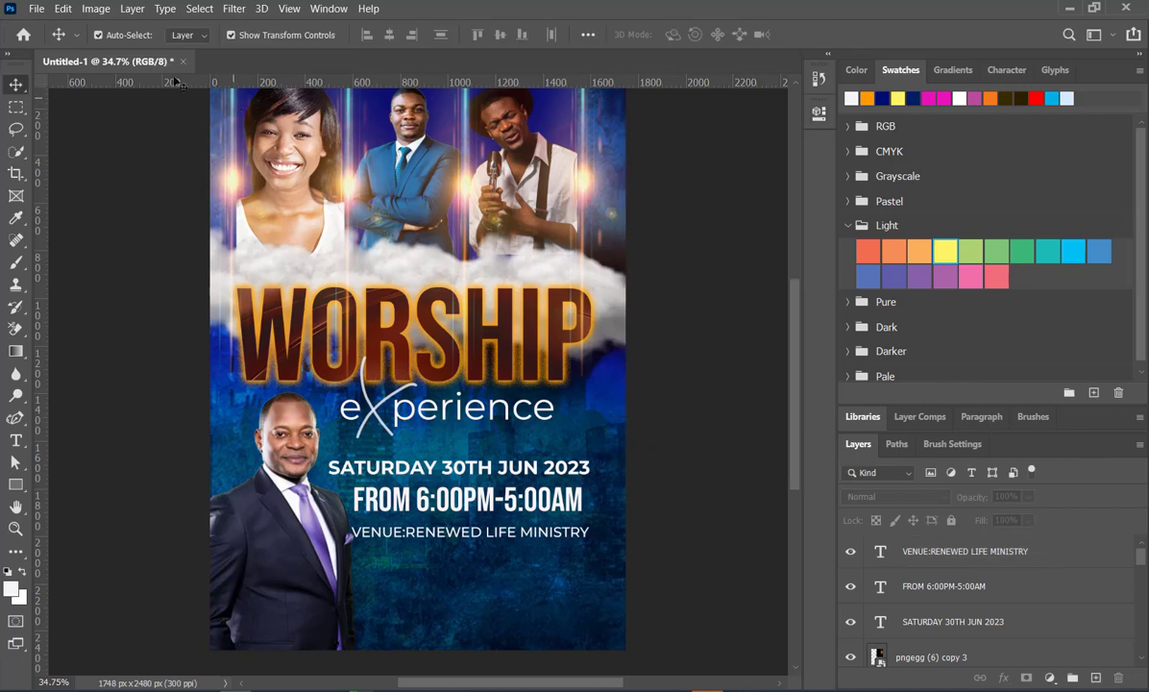
- Place the orange best-hd-social-media-icons-viva-logo-drawing.jpg image from the CHURCH POSTERS folder as an embedded image
{"action": "left_click", "coordinate": [36, 8]}
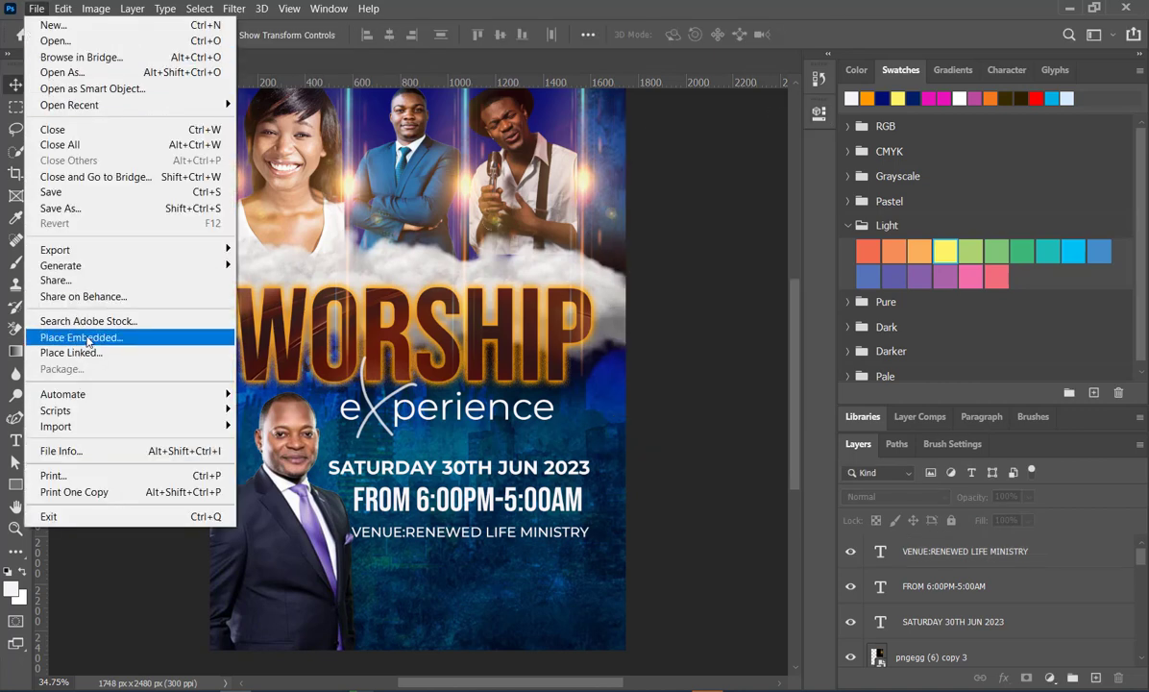
{"action": "left_click", "coordinate": [87, 338]}
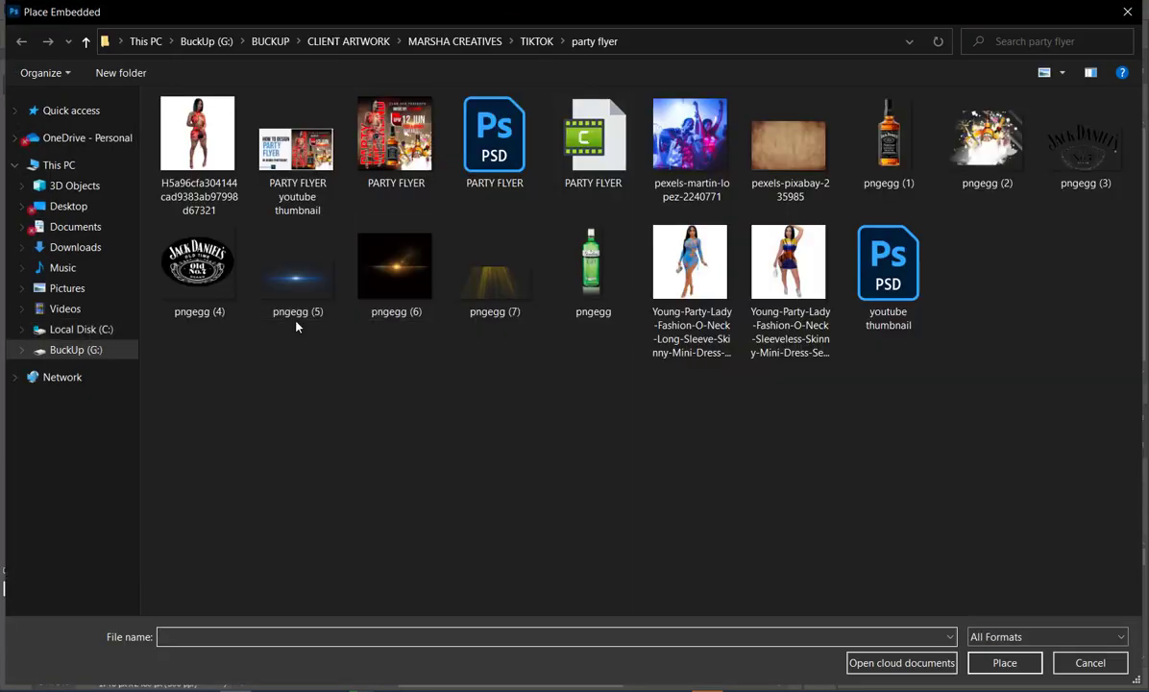
{"action": "left_click", "coordinate": [537, 41]}
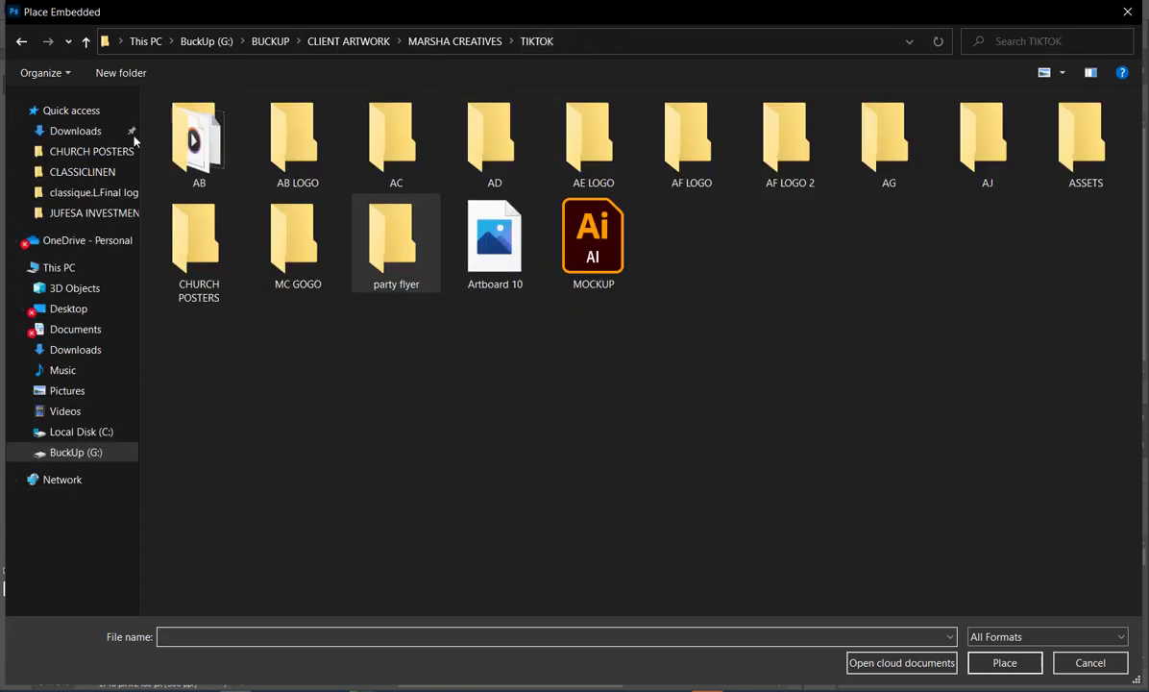
{"action": "left_click", "coordinate": [92, 152]}
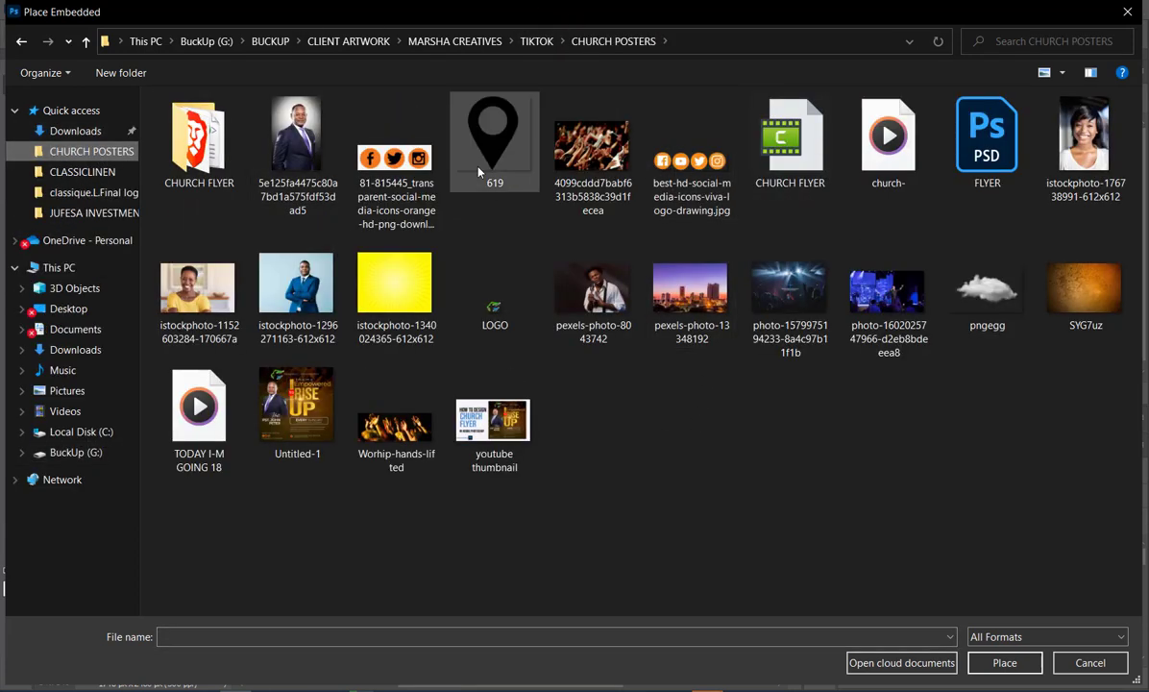
{"action": "double_click", "coordinate": [640, 162]}
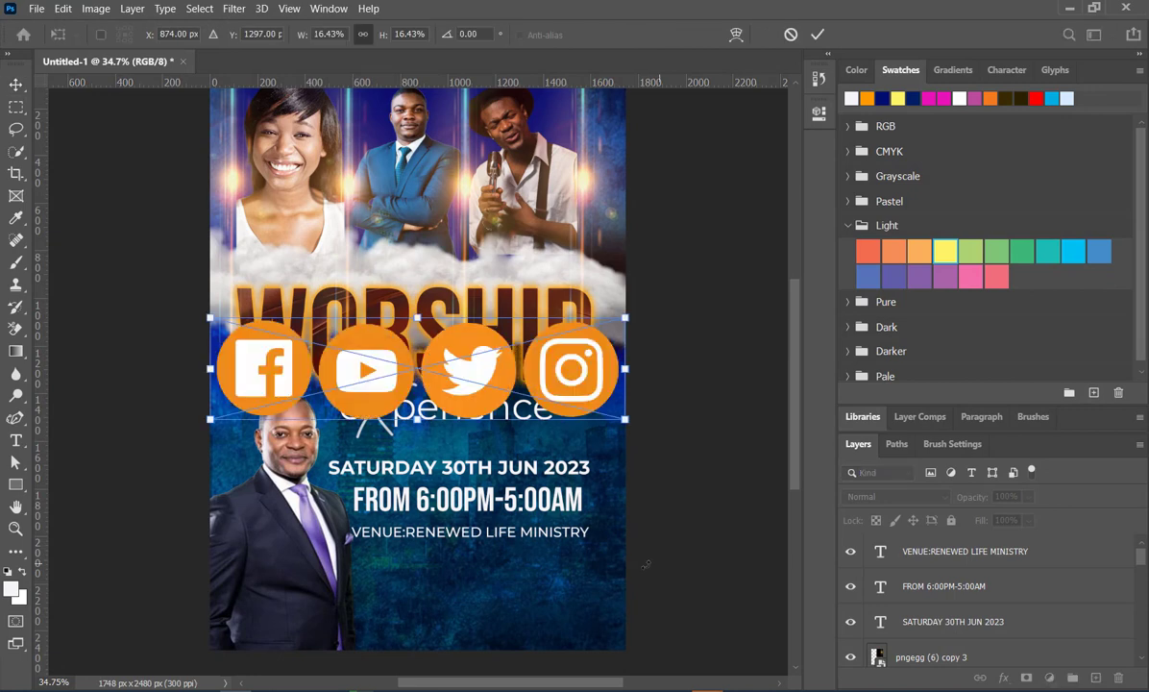
- Shrink the social media icons to 2.62% and position them near the flyer's bottom-right corner
{"action": "left_click_drag", "start_coordinate": [626, 317], "coordinate": [321, 394]}
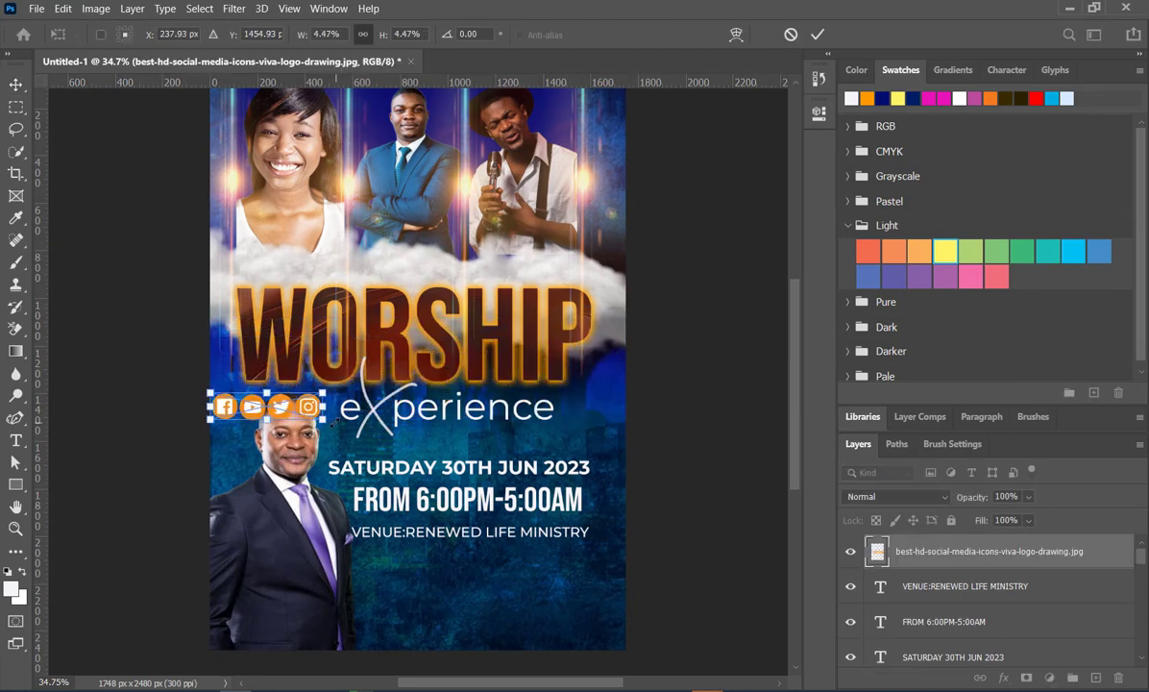
{"action": "left_click_drag", "start_coordinate": [212, 394], "coordinate": [544, 617]}
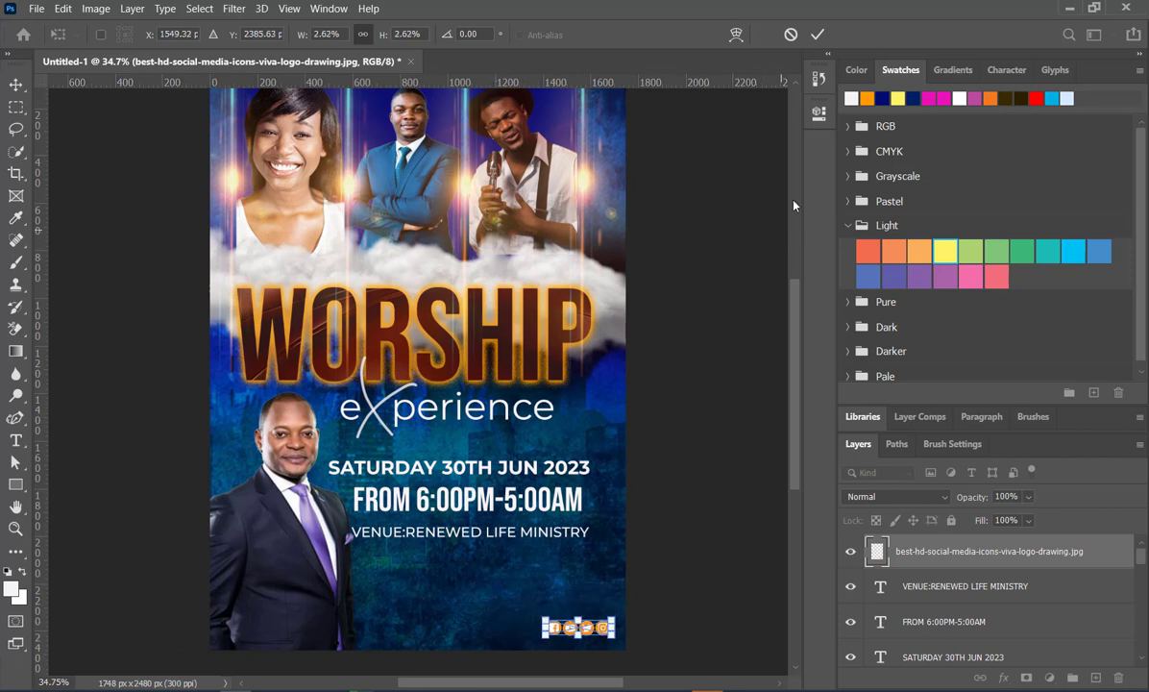
{"action": "key", "text": "Return"}
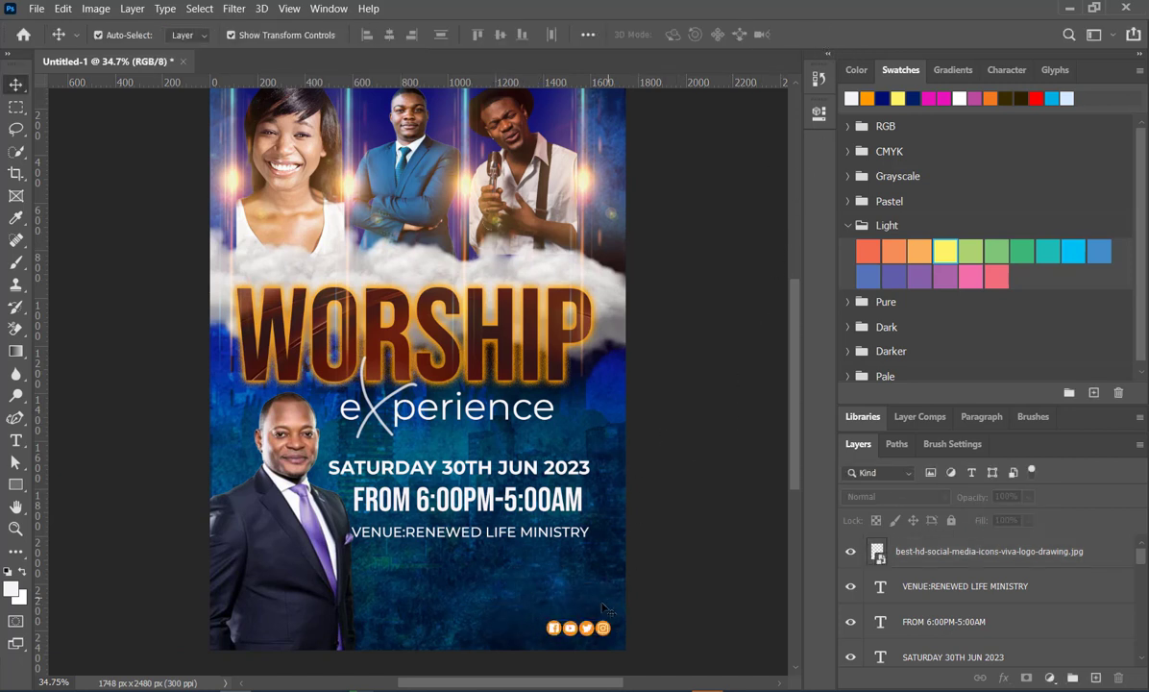
{"action": "left_click_drag", "start_coordinate": [597, 627], "coordinate": [591, 626]}
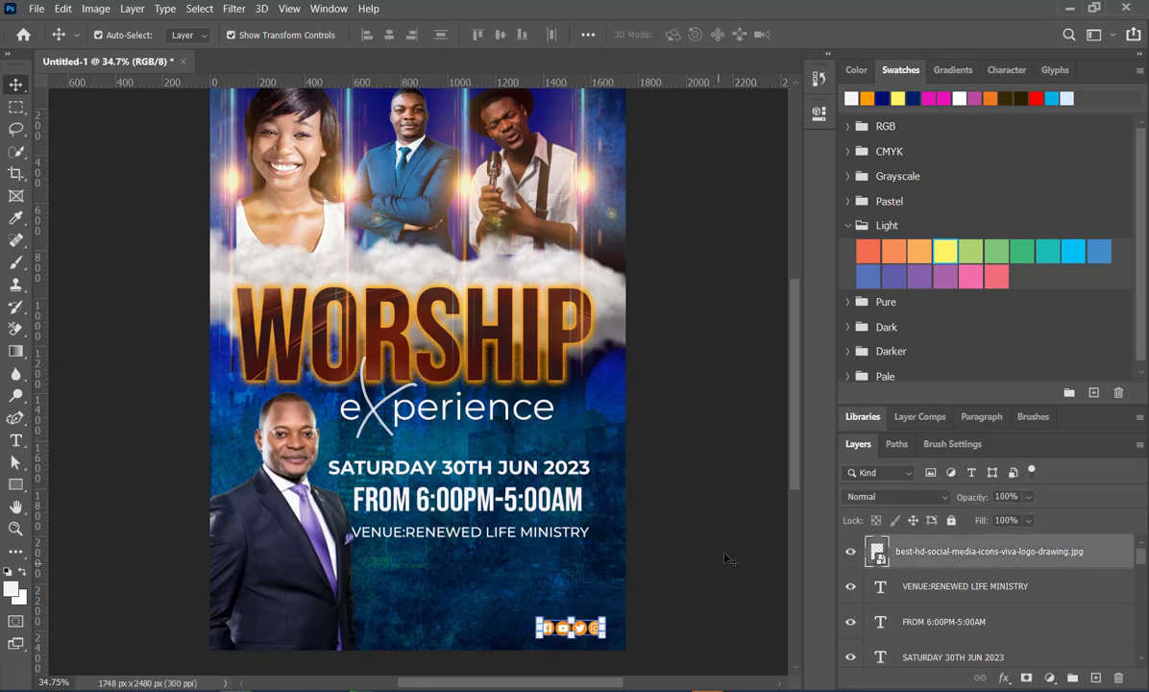
{"action": "left_click", "coordinate": [726, 557]}
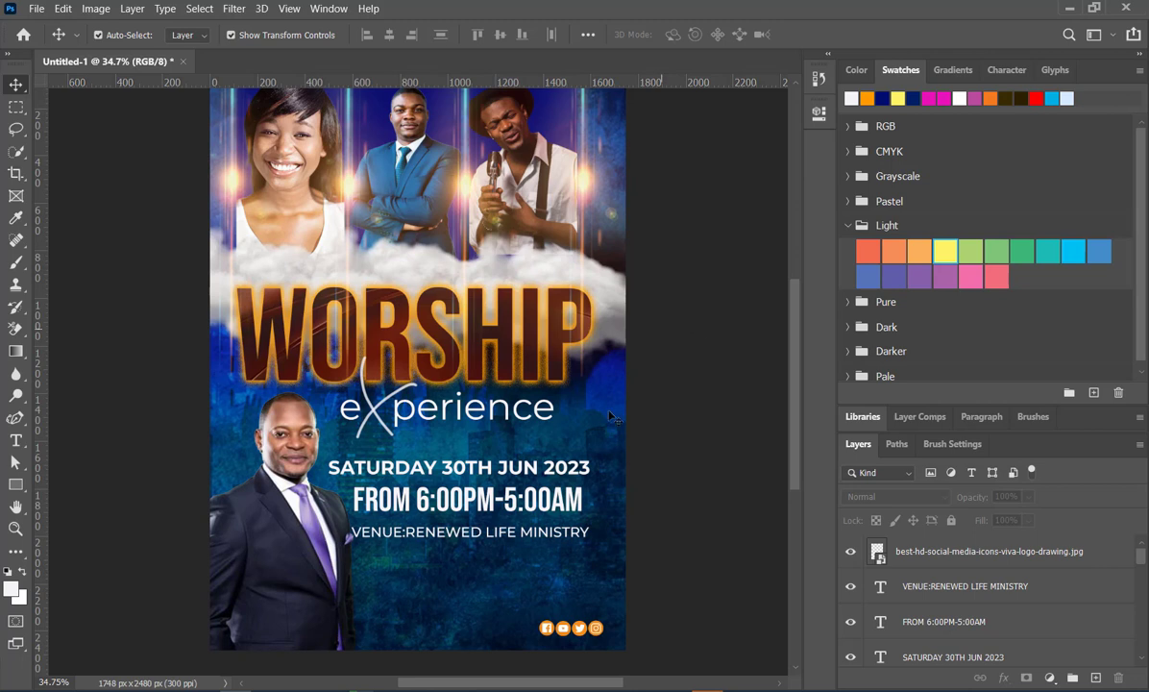
- Scale the venue line to 93.66%, bringing in both ends to keep it centered beneath the time line
{"action": "left_click", "coordinate": [446, 533]}
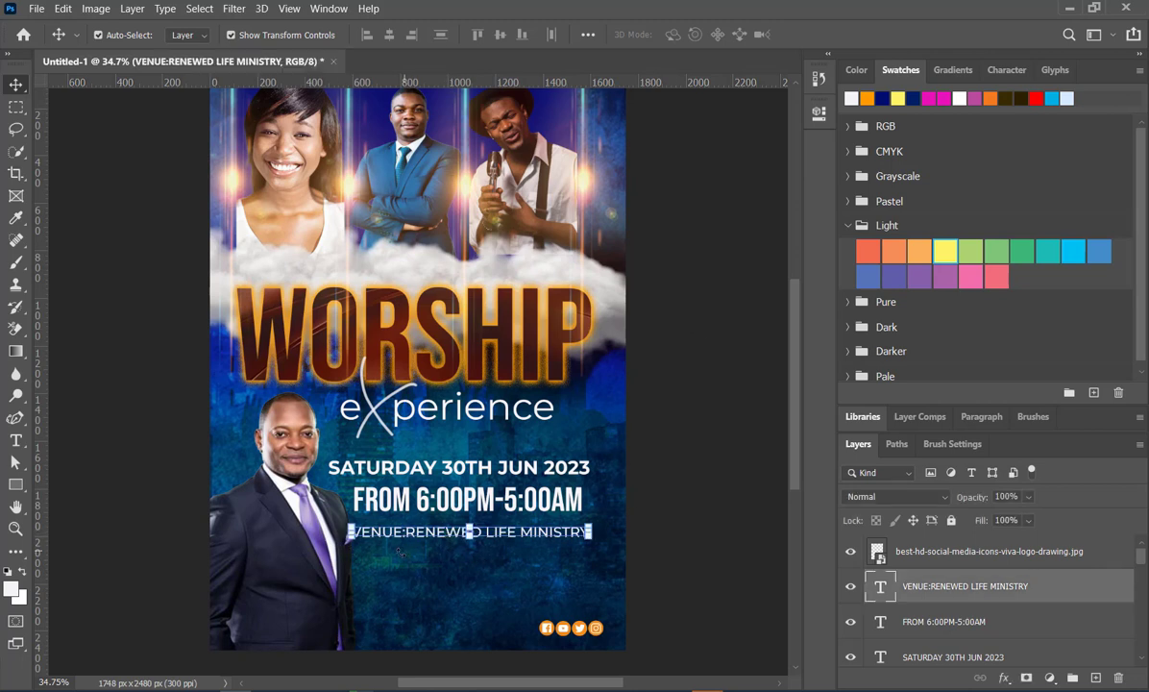
{"action": "left_click_drag", "start_coordinate": [349, 525], "coordinate": [357, 531]}
{"action": "left_click_drag", "start_coordinate": [591, 540], "coordinate": [582, 540]}
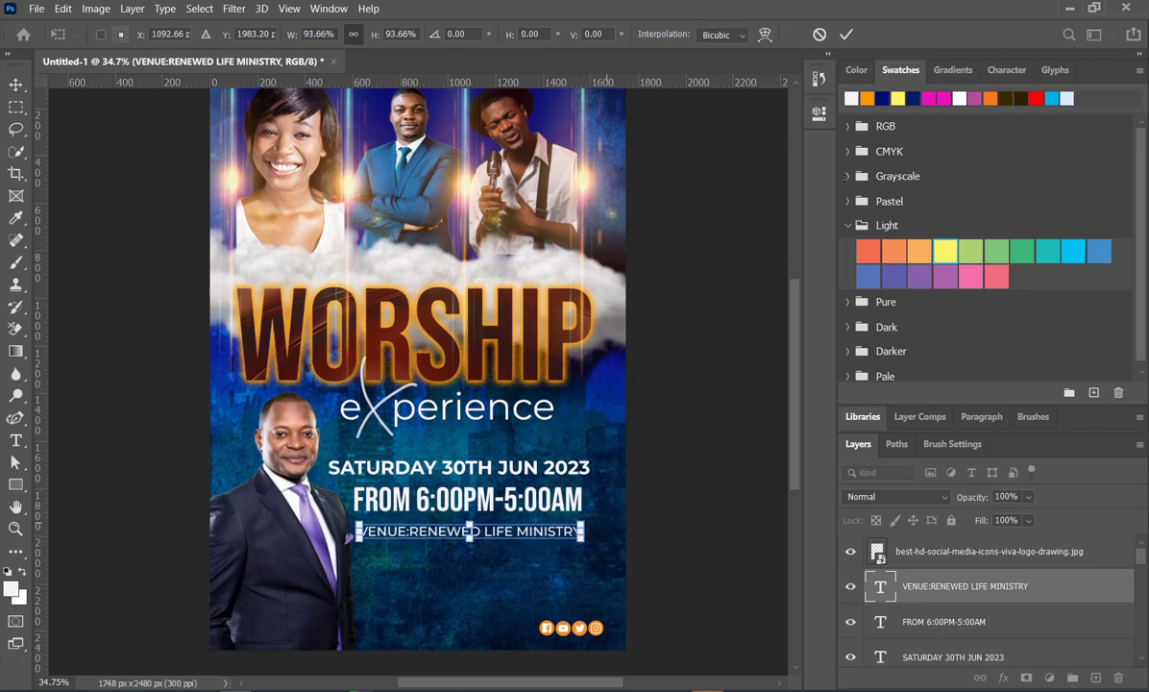
{"action": "left_click", "coordinate": [847, 35]}
- Enlarge the date line to 104.28%, extending it toward the speaker's shoulder
{"action": "left_click", "coordinate": [585, 468]}
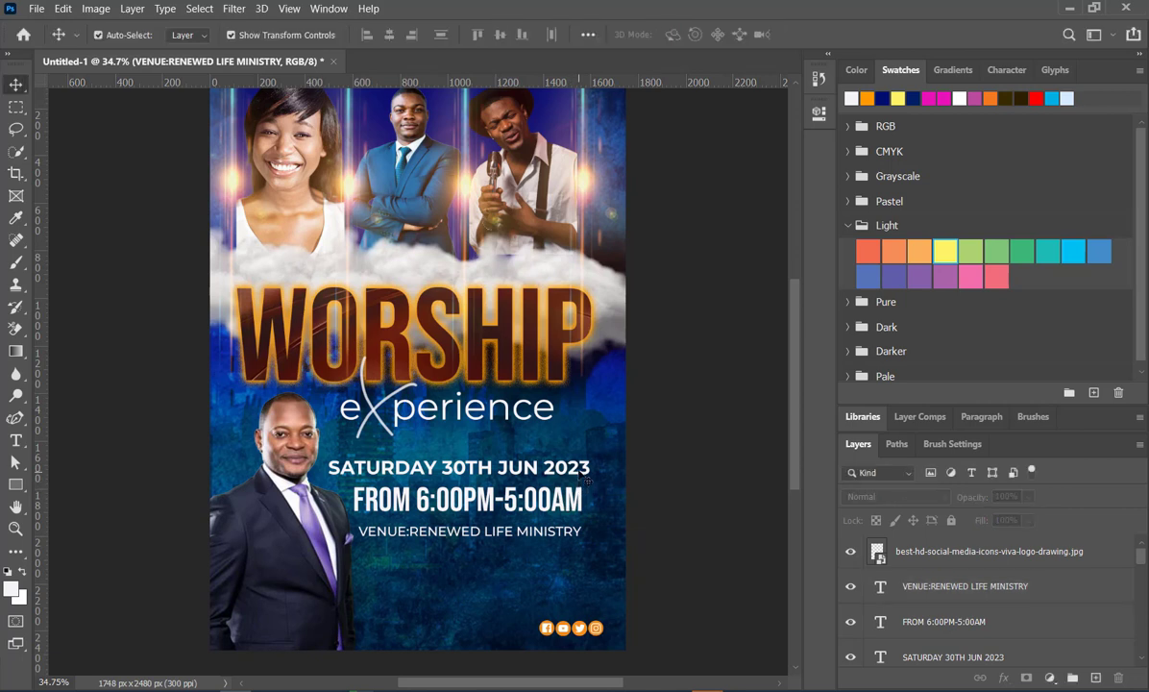
{"action": "left_click_drag", "start_coordinate": [326, 459], "coordinate": [317, 453]}
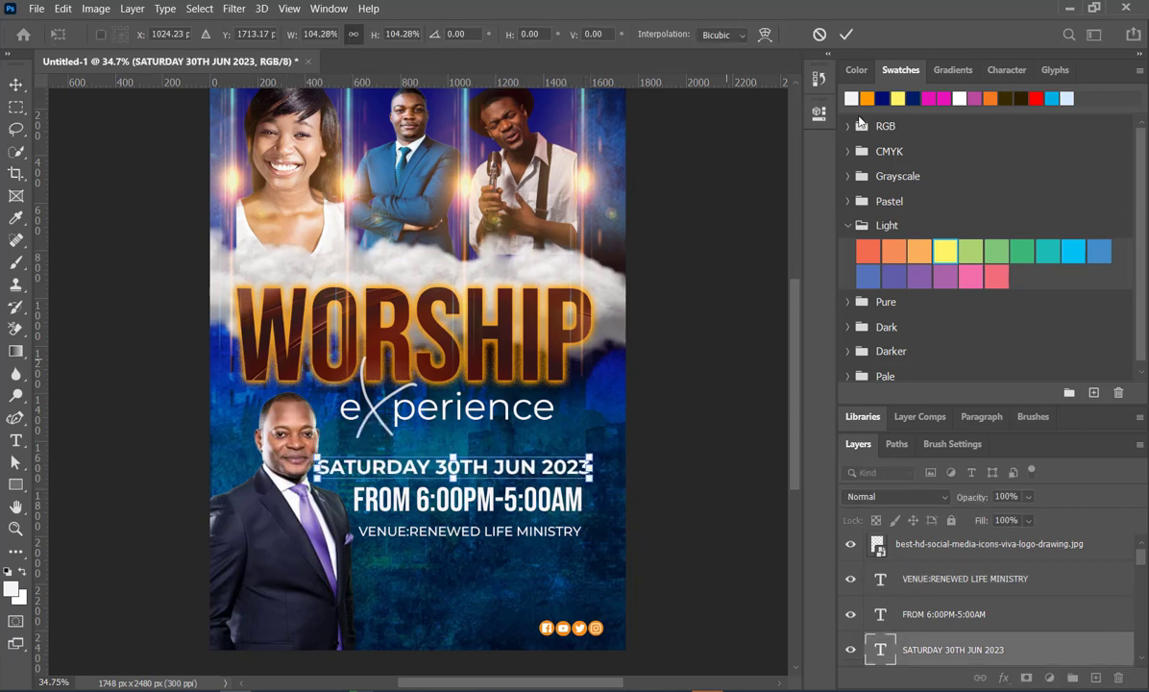
{"action": "left_click", "coordinate": [844, 36]}
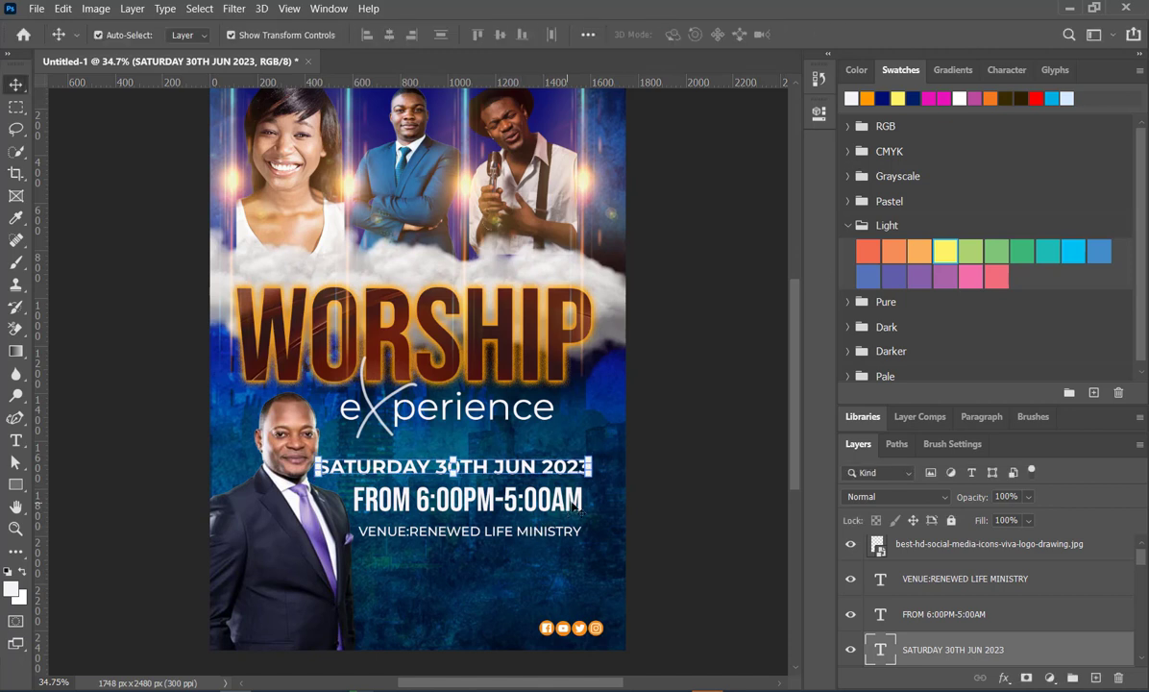
- Align the right edges of the date, time and venue lines
{"action": "left_click", "coordinate": [530, 495], "text": "shift"}
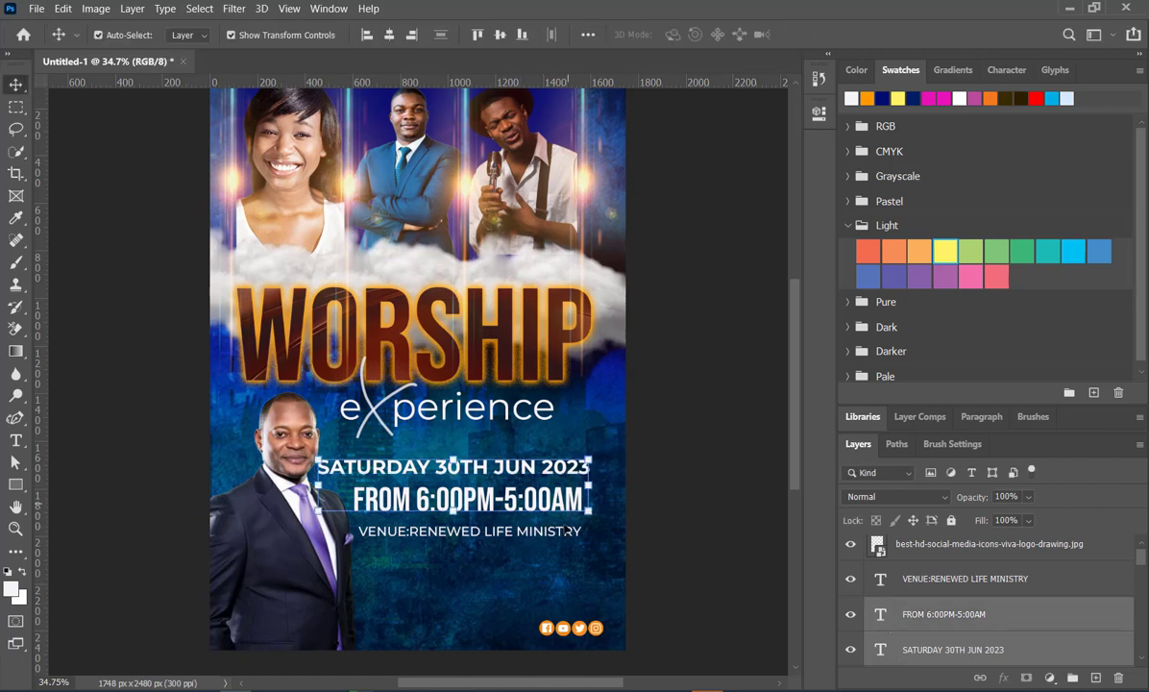
{"action": "left_click", "coordinate": [572, 535], "text": "shift"}
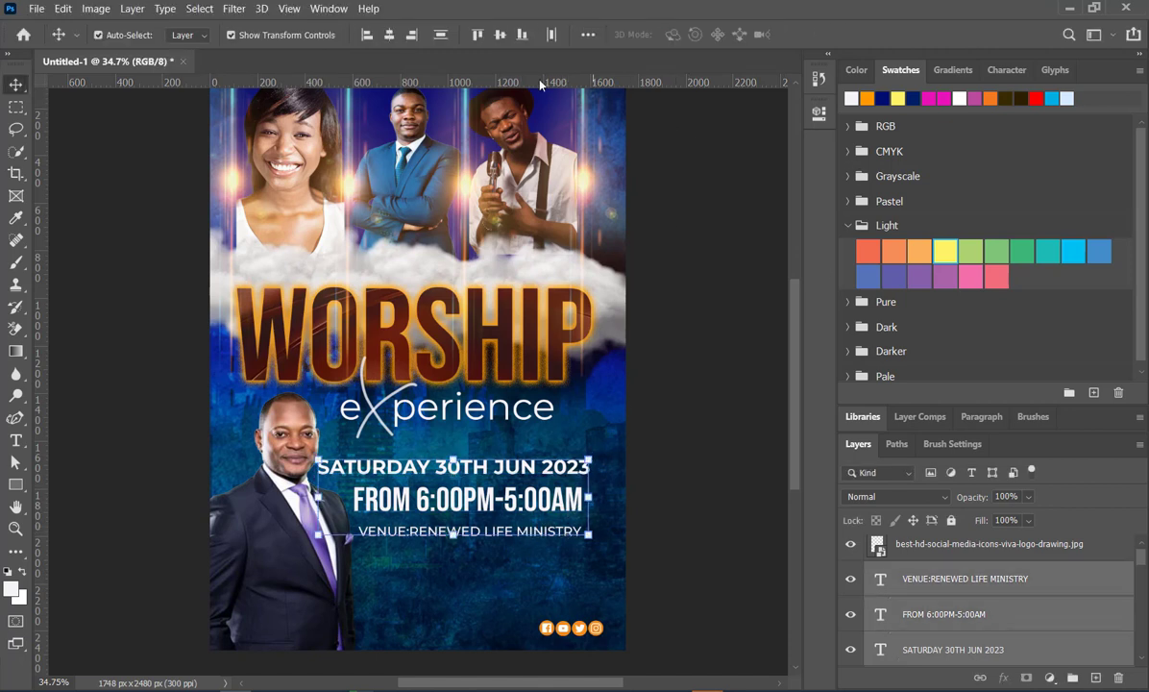
{"action": "left_click", "coordinate": [412, 35]}
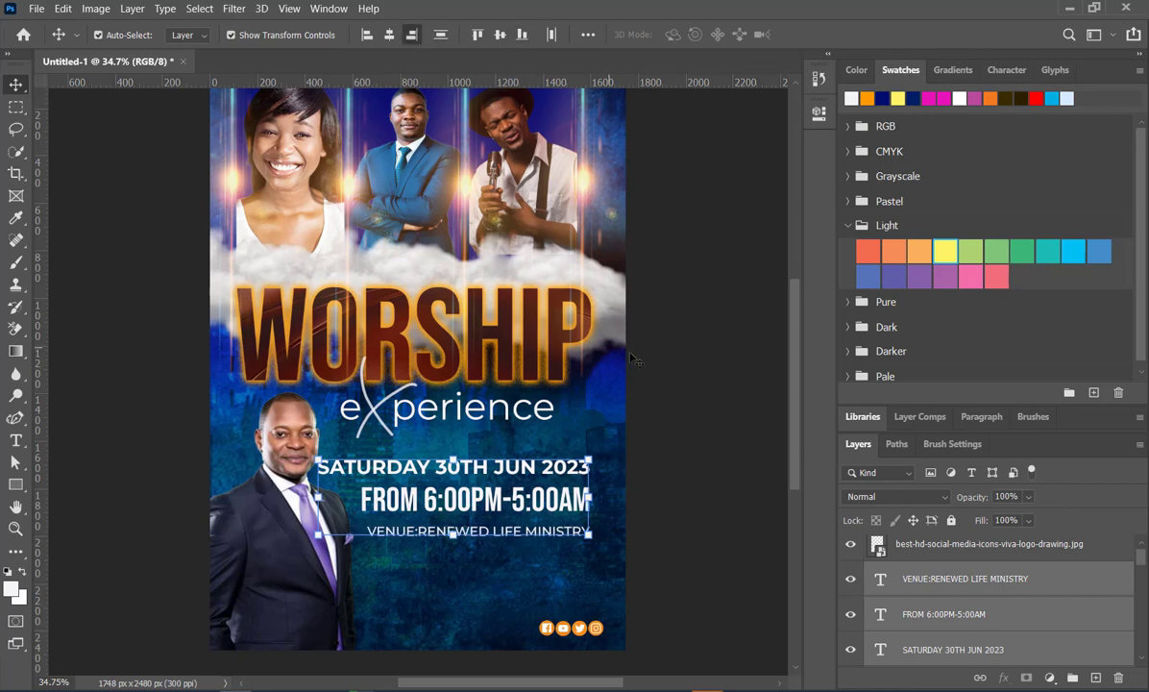
{"action": "left_click", "coordinate": [709, 415]}
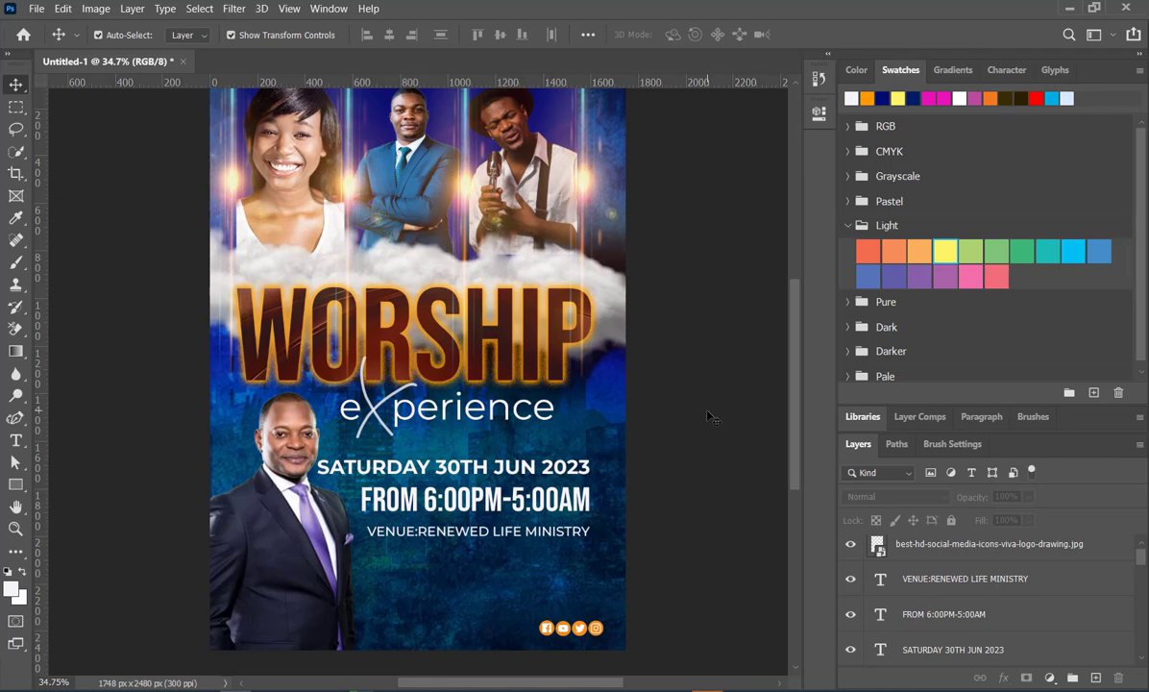
- Move the venue line slightly up, closer beneath the time line
{"action": "scroll", "coordinate": [591, 415], "scroll_direction": "down", "scroll_amount": 2}
{"action": "scroll", "coordinate": [591, 415], "scroll_direction": "up", "scroll_amount": 1}
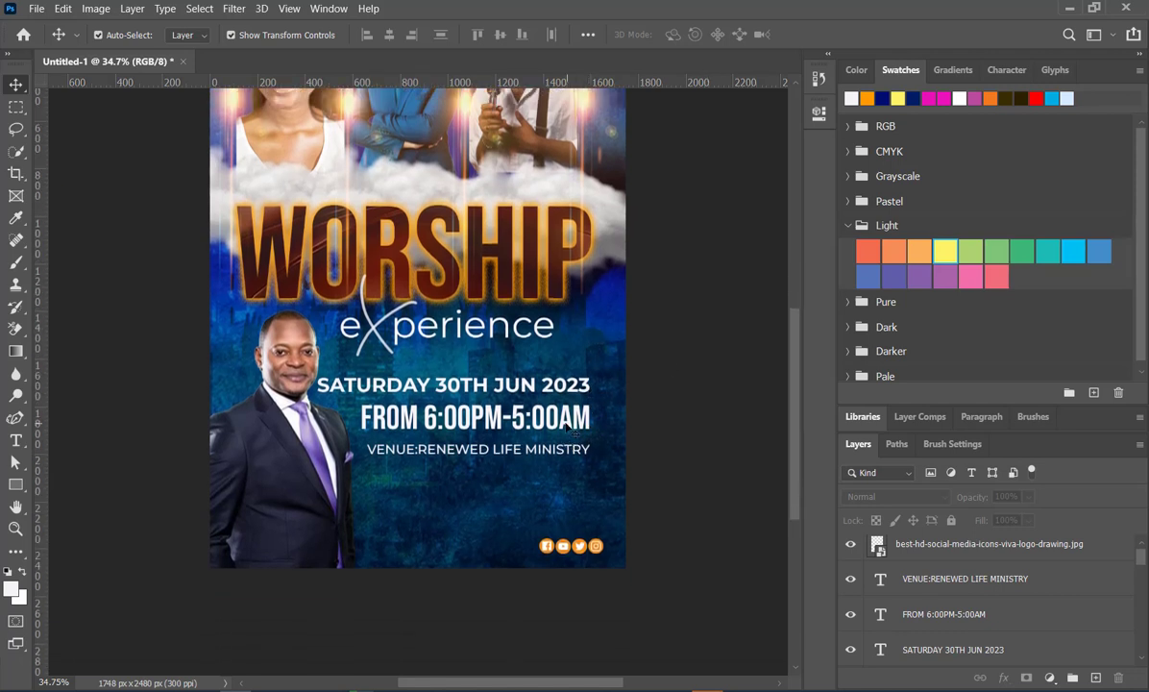
{"action": "double_click", "coordinate": [475, 462]}
{"action": "left_click_drag", "start_coordinate": [501, 470], "coordinate": [510, 462]}
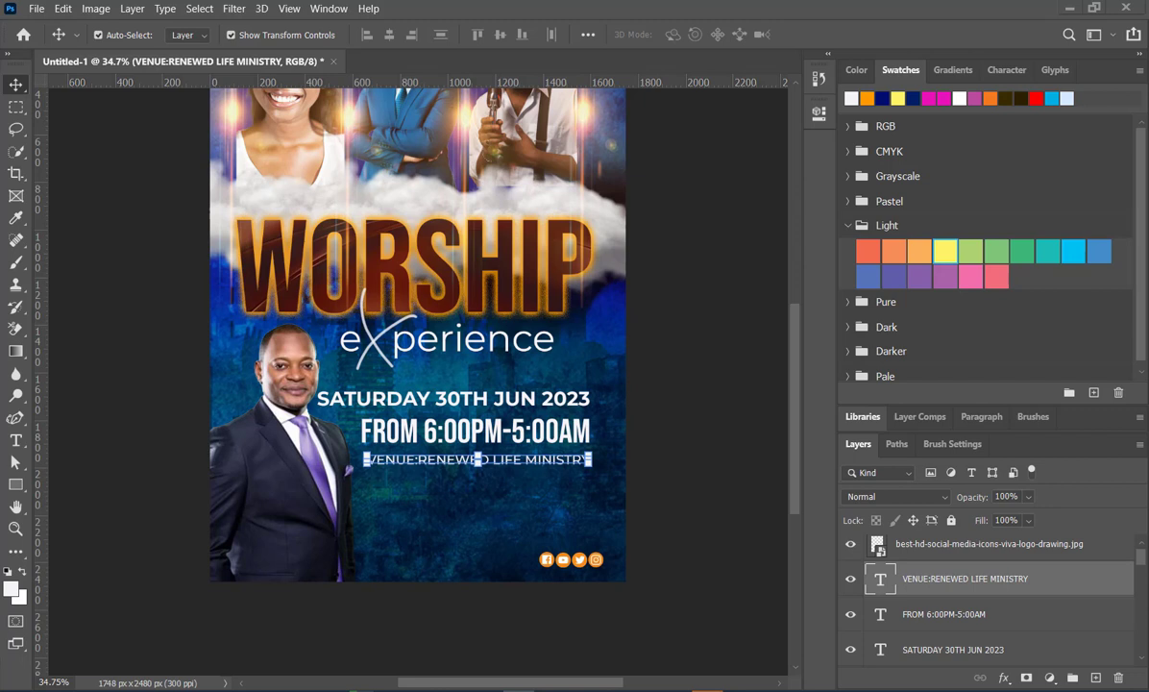
- Add a placeholder Lorem Ipsum paragraph in a text box about 993 px wide, beneath the venue line
{"action": "left_click", "coordinate": [17, 441]}
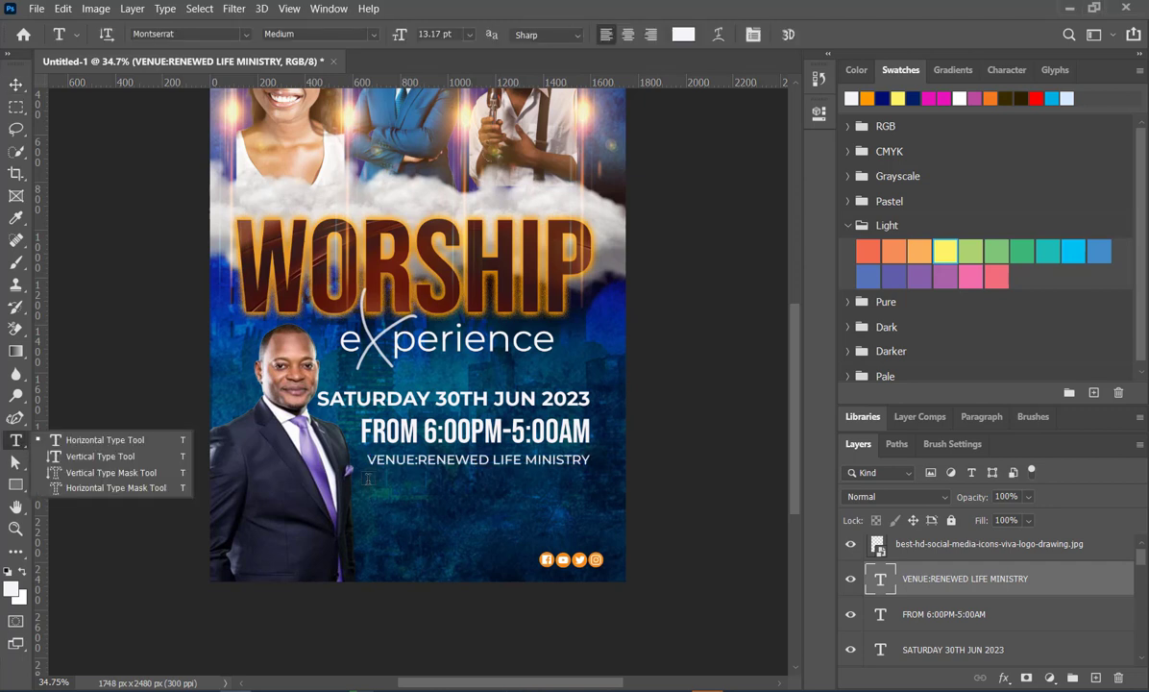
{"action": "left_click_drag", "start_coordinate": [367, 477], "coordinate": [605, 525]}
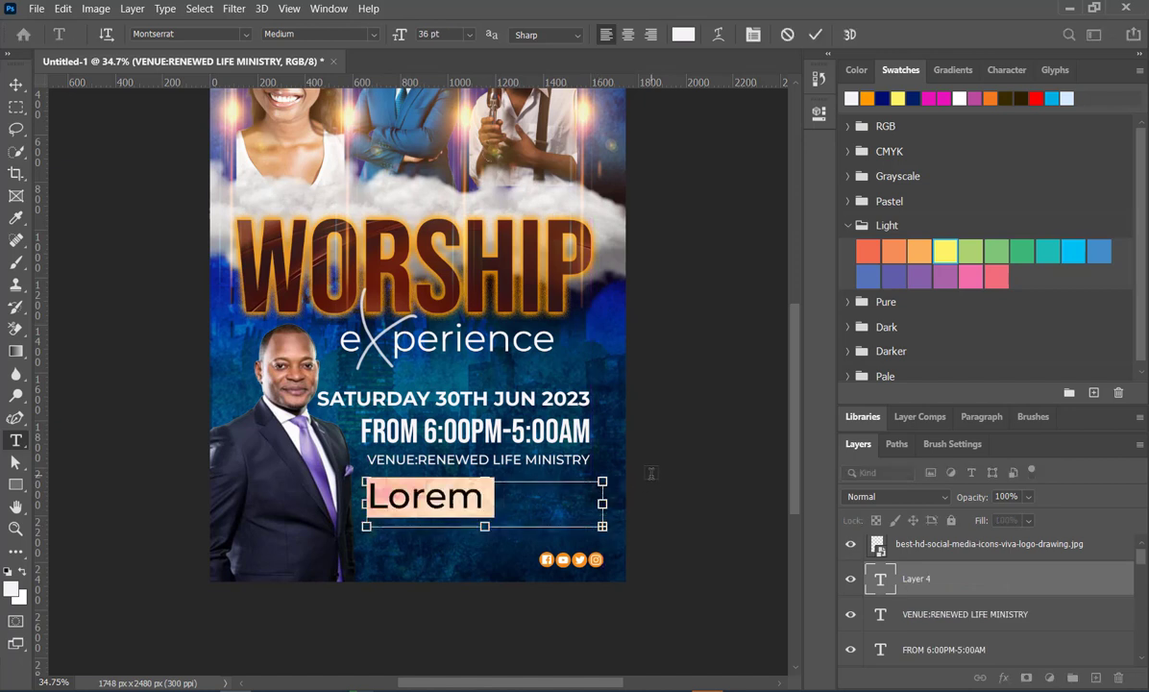
{"action": "left_click", "coordinate": [652, 473]}
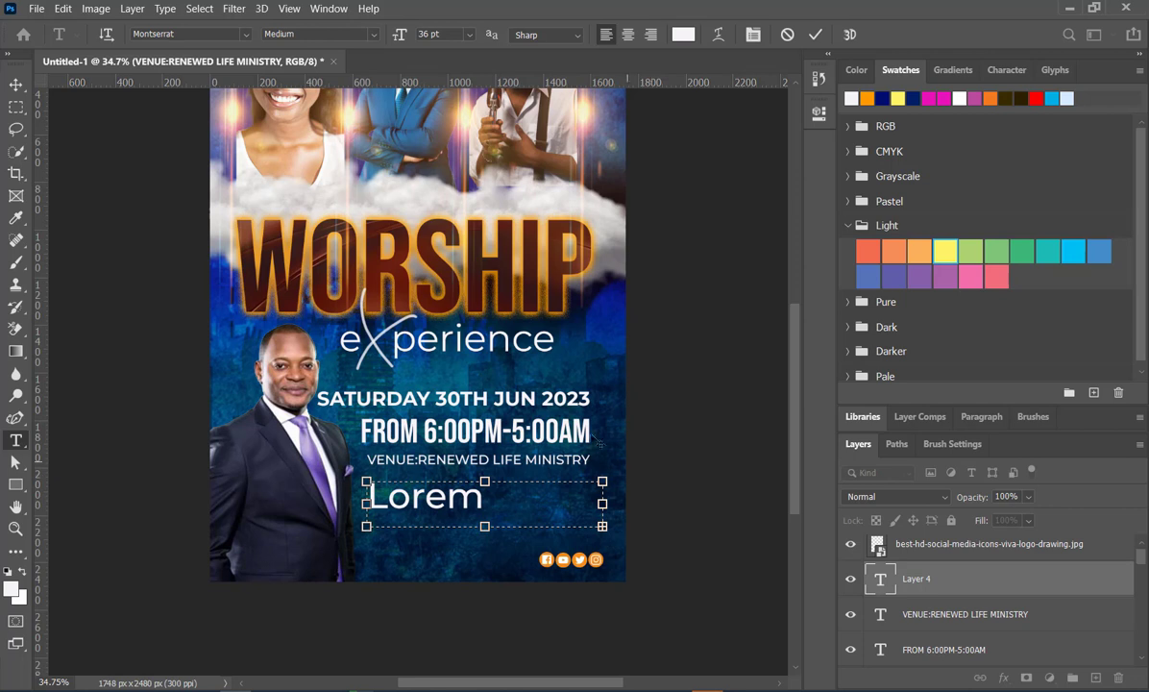
{"action": "left_click", "coordinate": [815, 36]}
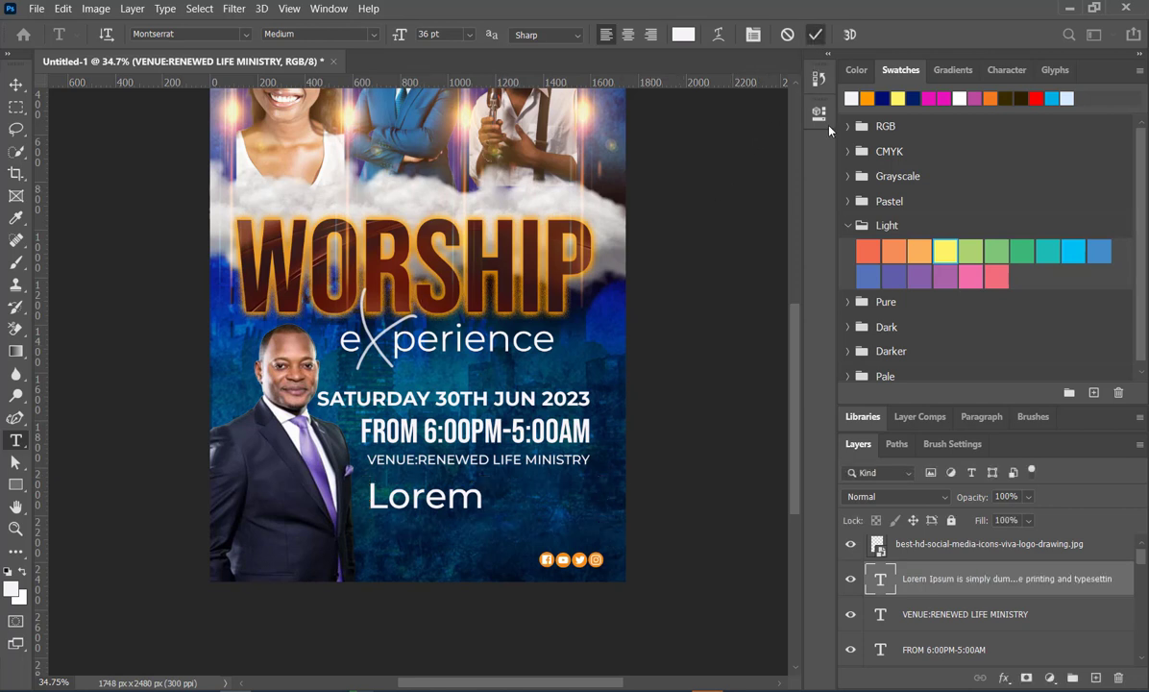
- Set the placeholder paragraph's leading to 18 pt and its font size to 12 pt
{"action": "left_click", "coordinate": [819, 113]}
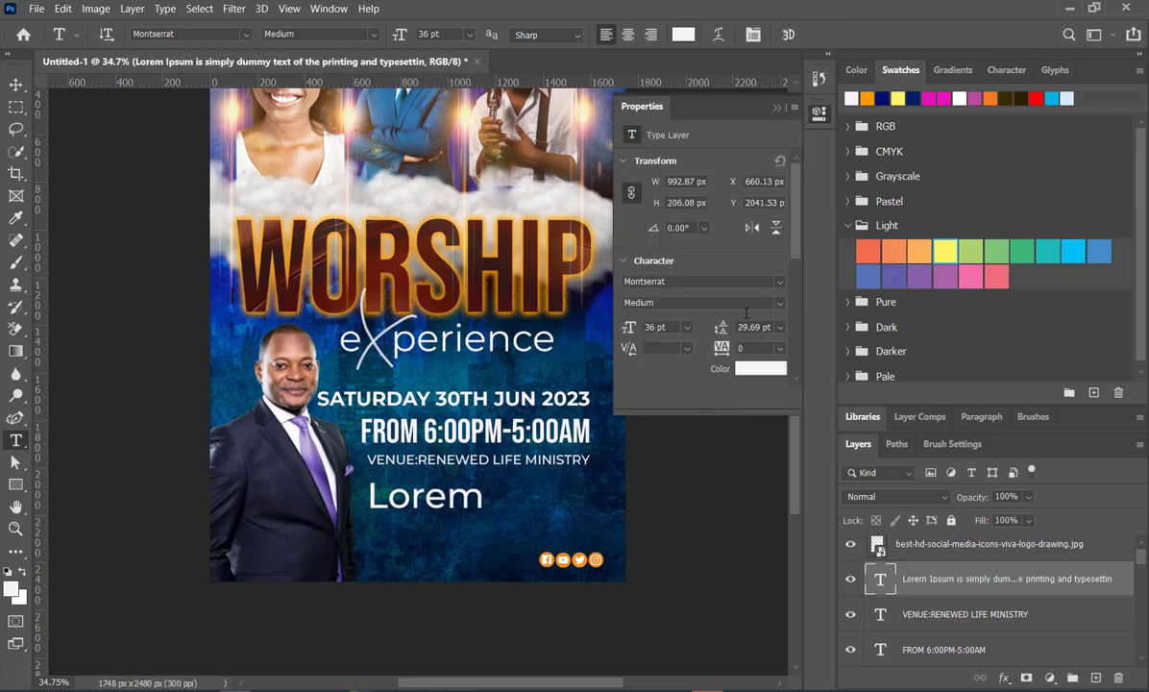
{"action": "left_click_drag", "start_coordinate": [722, 330], "coordinate": [711, 328]}
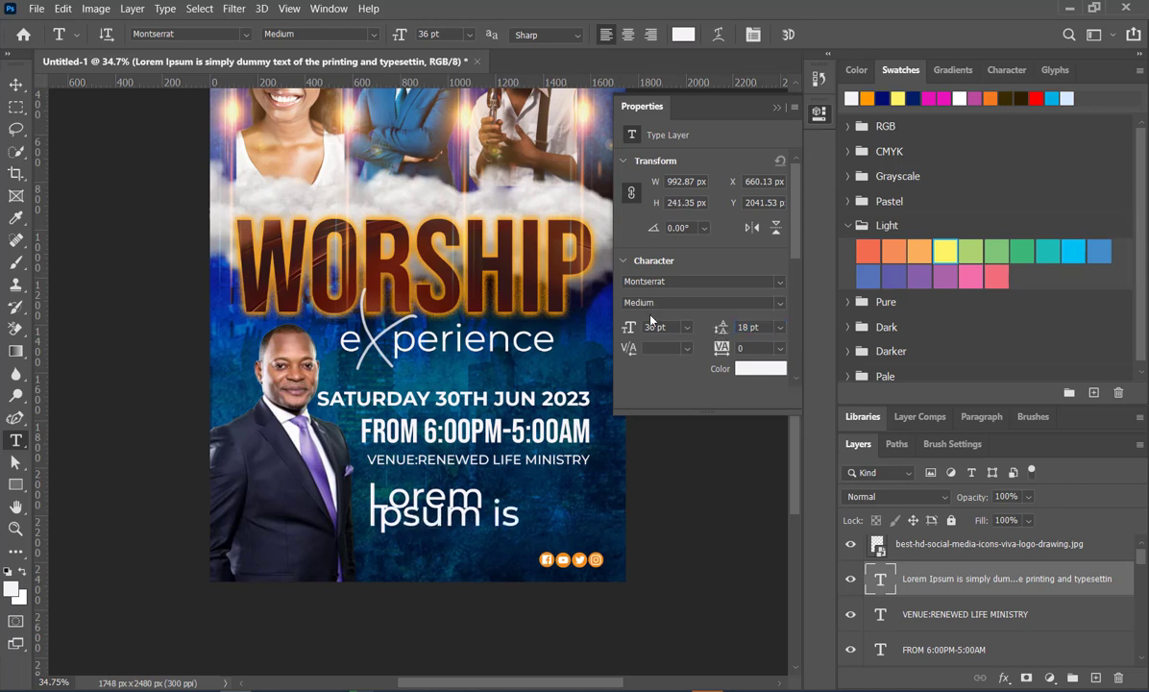
{"action": "left_click", "coordinate": [628, 327]}
{"action": "type", "text": "12"}
{"action": "key", "text": "Return"}
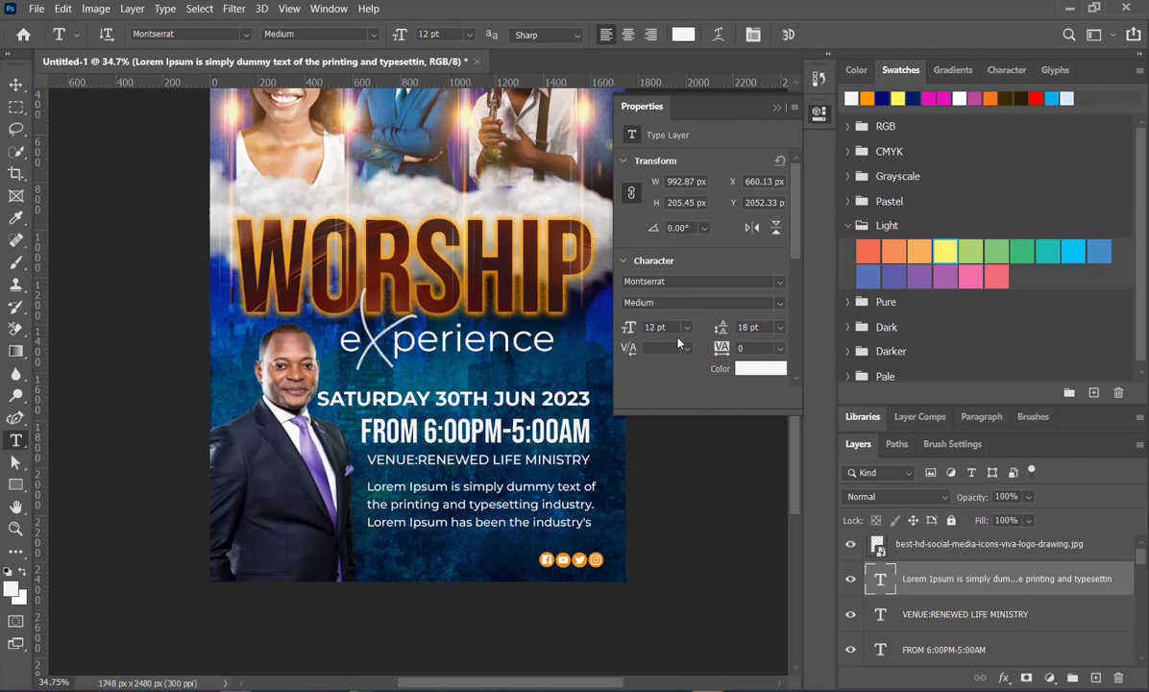
- Set the placeholder paragraph's font size to 9 pt and its leading to 12 pt, and deselect it
{"action": "left_click", "coordinate": [629, 327]}
{"action": "type", "text": "9"}
{"action": "key", "text": "Return"}
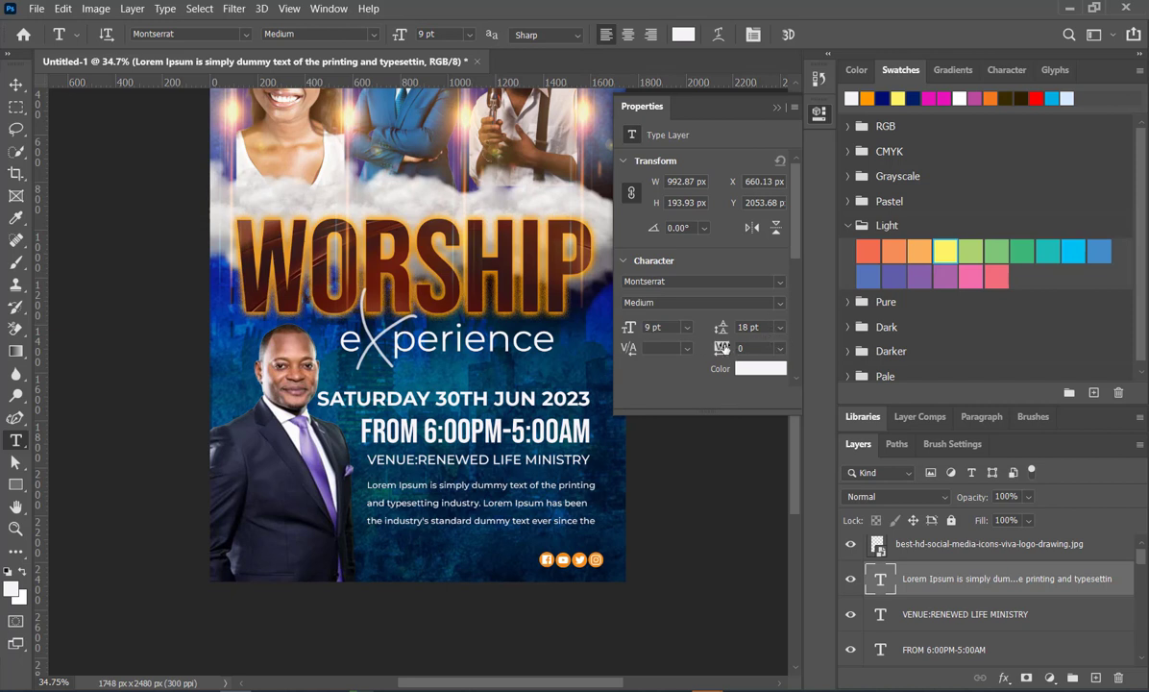
{"action": "left_click_drag", "start_coordinate": [722, 328], "coordinate": [720, 328]}
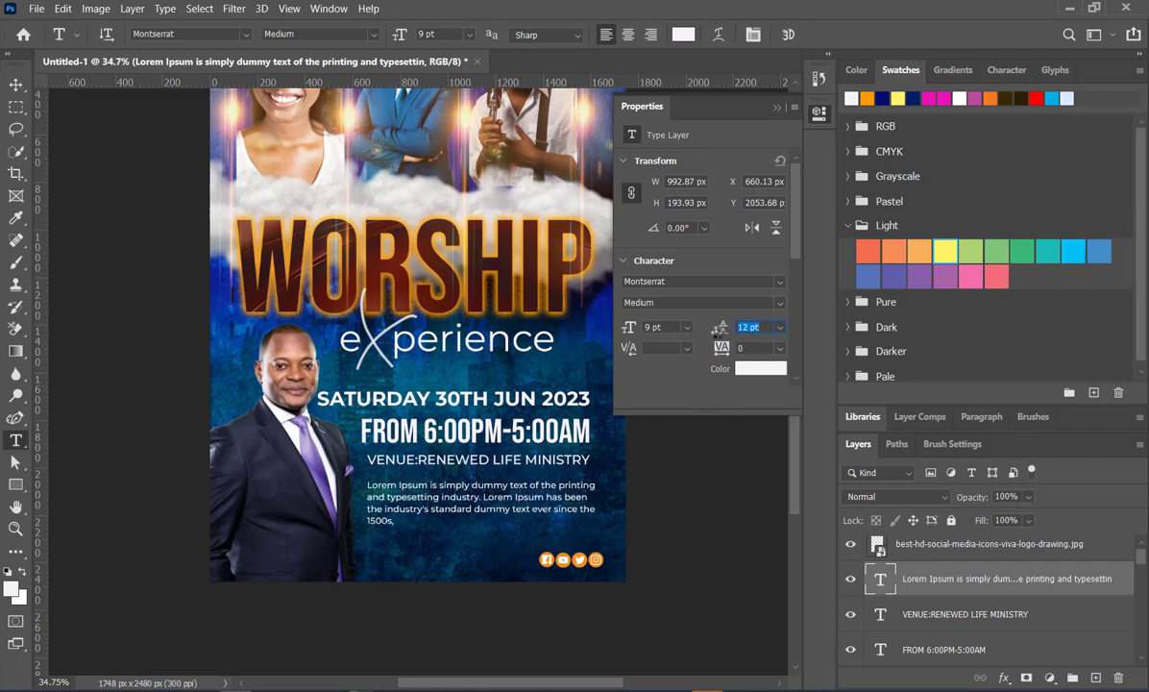
{"action": "left_click", "coordinate": [775, 108]}
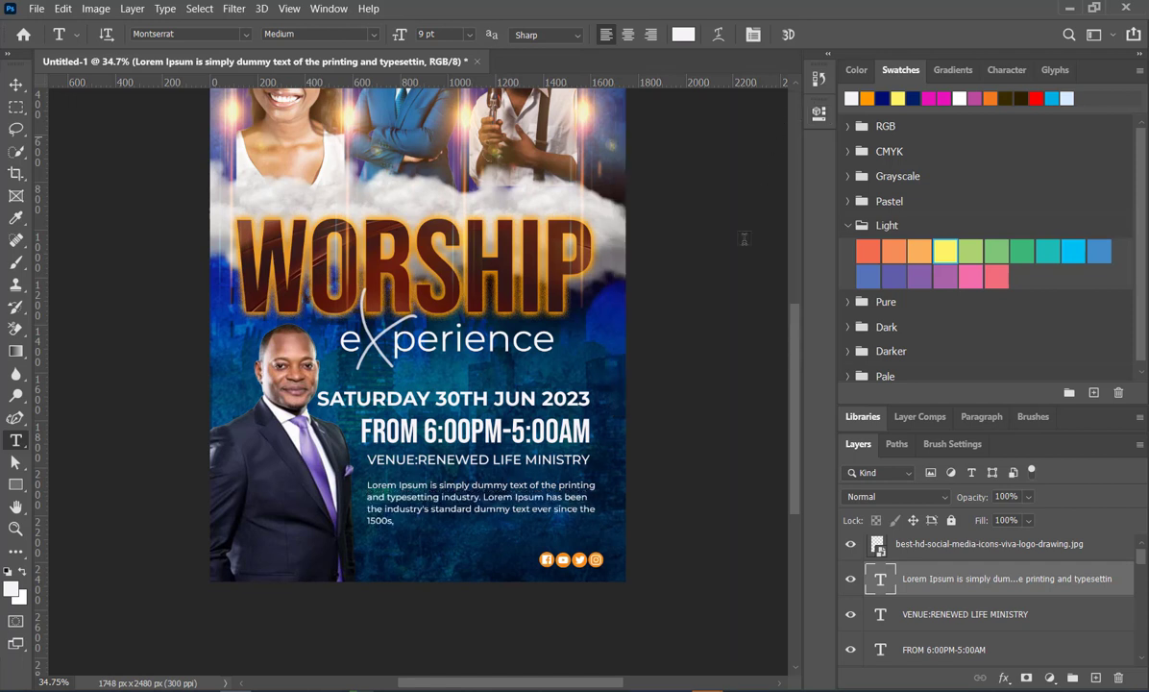
{"action": "left_click", "coordinate": [15, 85]}
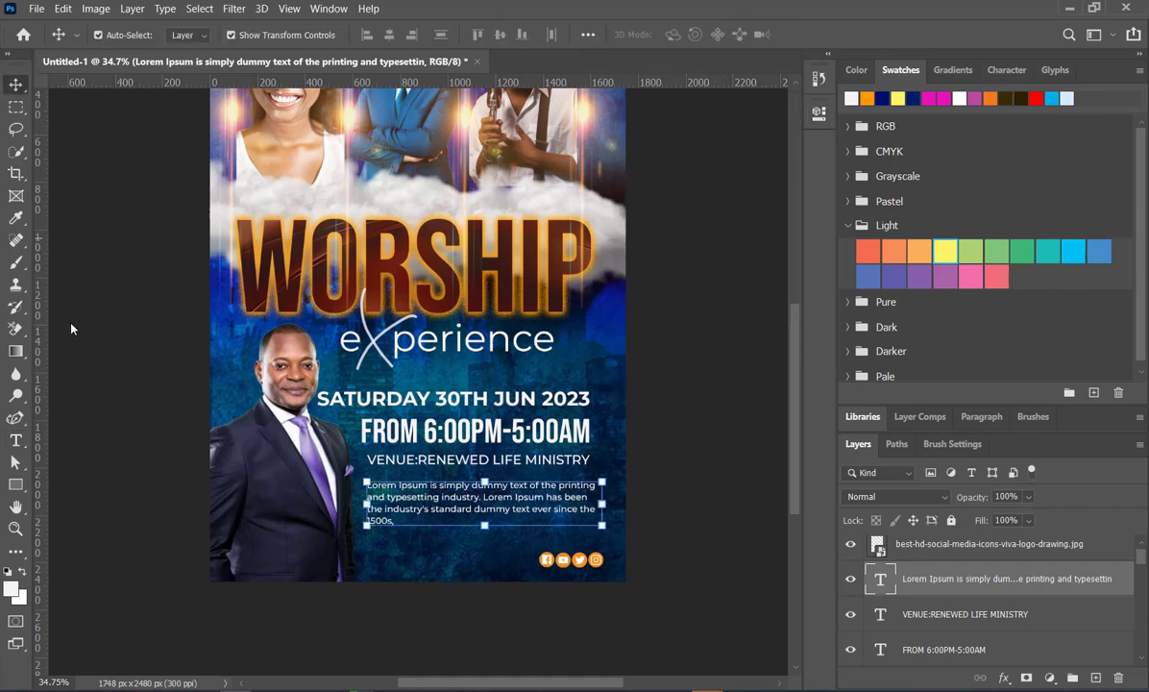
{"action": "left_click", "coordinate": [420, 518]}
{"action": "scroll", "coordinate": [524, 485], "scroll_direction": "down", "scroll_amount": 1}
{"action": "scroll", "coordinate": [524, 485], "scroll_direction": "up", "scroll_amount": 3}
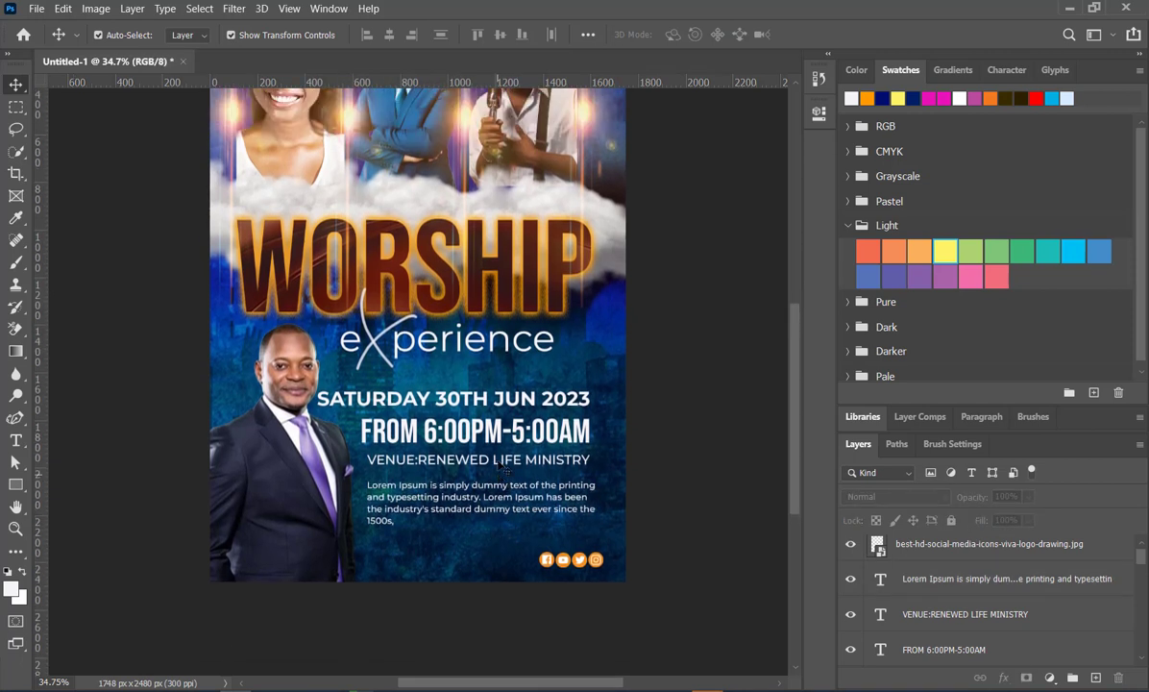
{"action": "scroll", "coordinate": [496, 477], "scroll_direction": "down", "scroll_amount": 1}
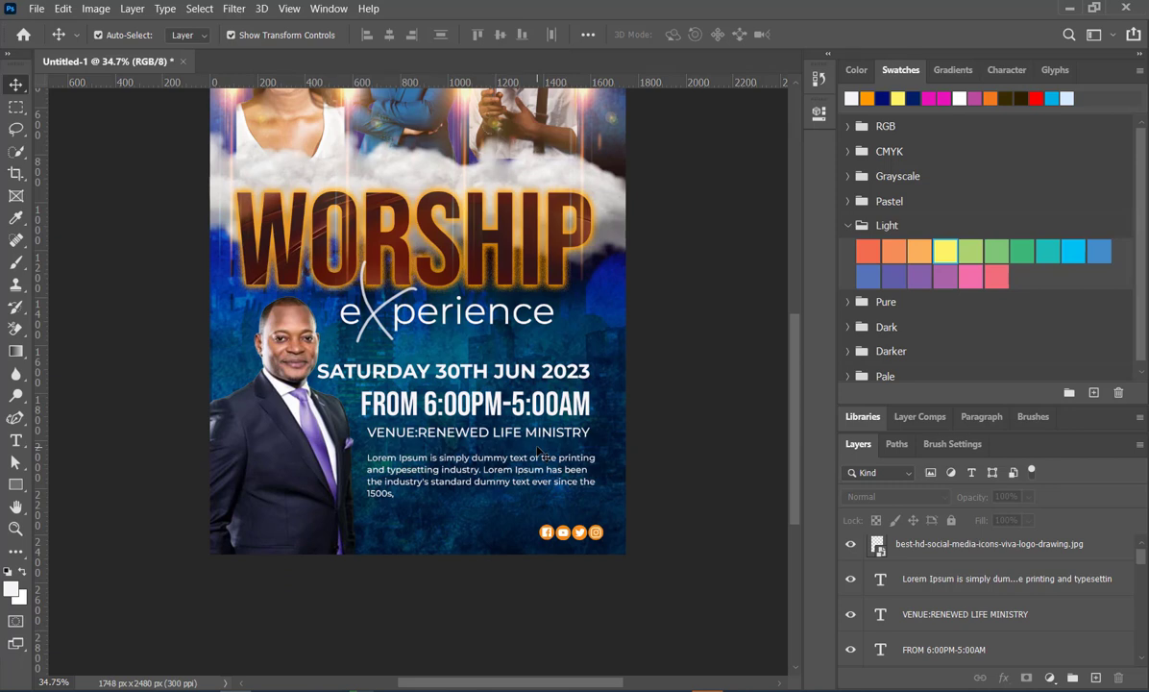
{"action": "scroll", "coordinate": [538, 452], "scroll_direction": "up", "scroll_amount": 3}
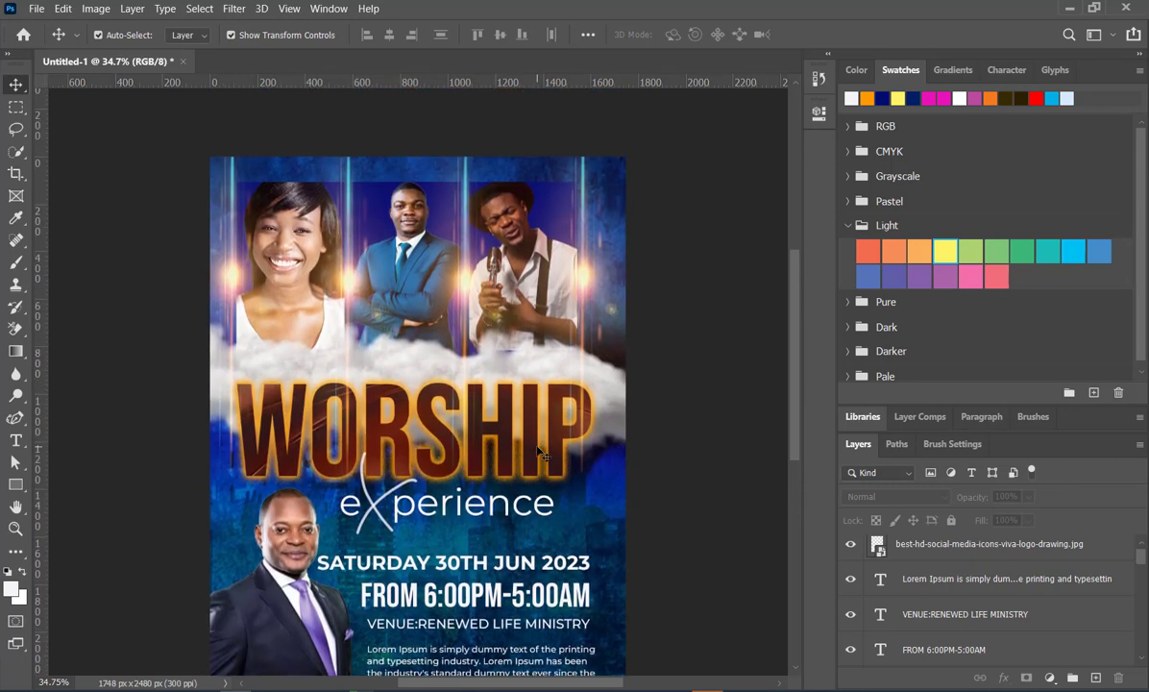
{"action": "scroll", "coordinate": [543, 450], "scroll_direction": "down", "scroll_amount": 3}
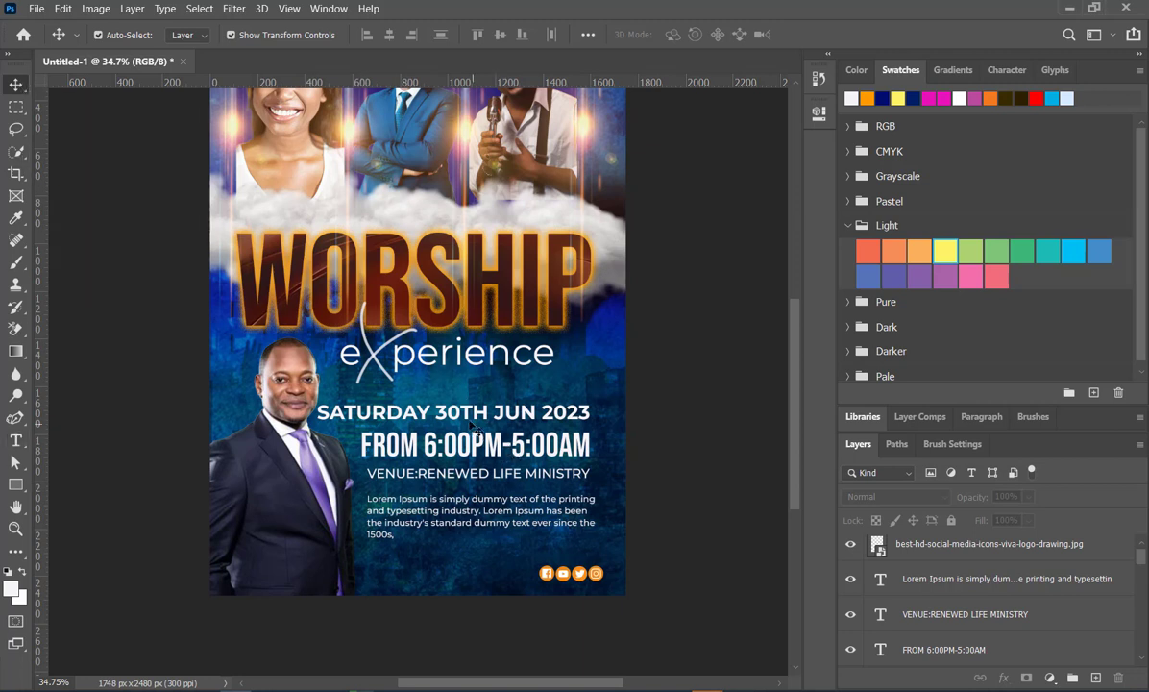
- Duplicate the date line beneath the placeholder paragraph and change the copy's text to "PRAYER | WORD | DELIVERENCE"
{"action": "left_click_drag", "start_coordinate": [469, 420], "coordinate": [491, 555]}
{"action": "double_click", "coordinate": [491, 555]}
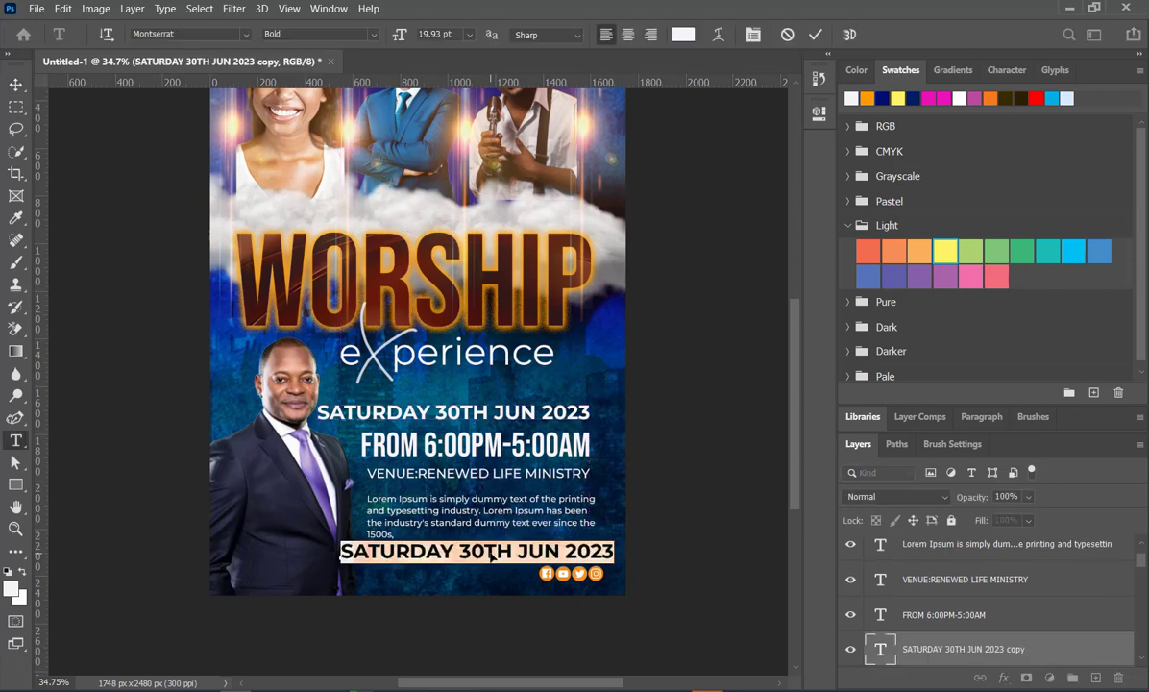
{"action": "type", "text": "P"}
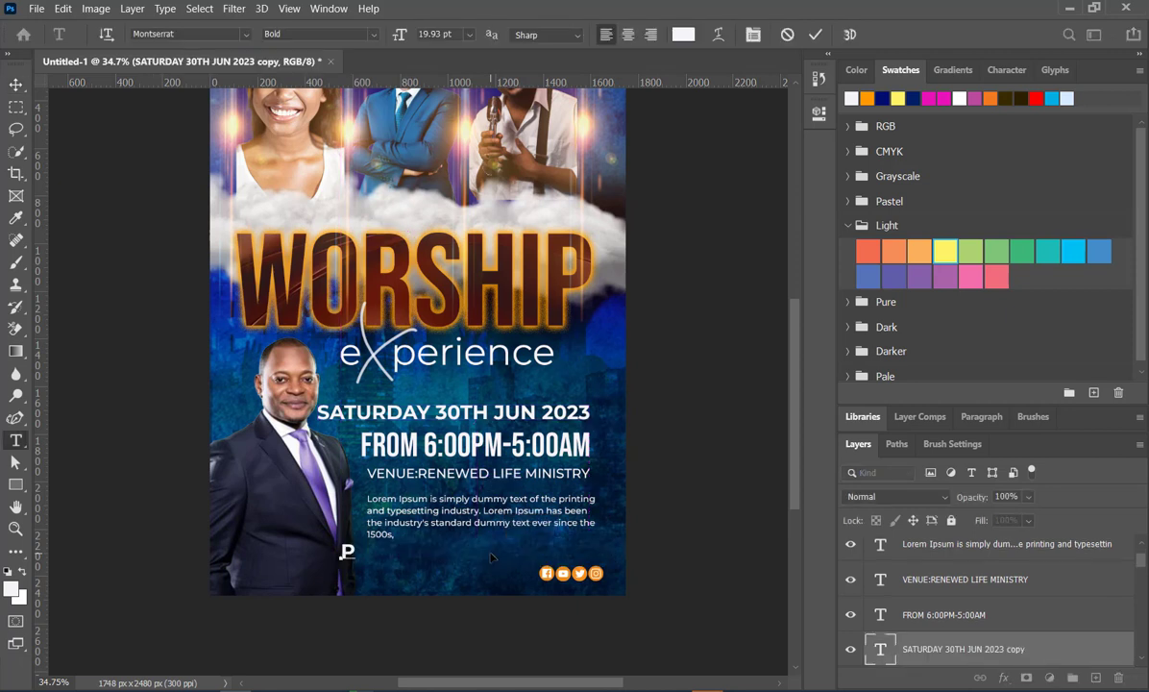
{"action": "type", "text": "RAYER "}
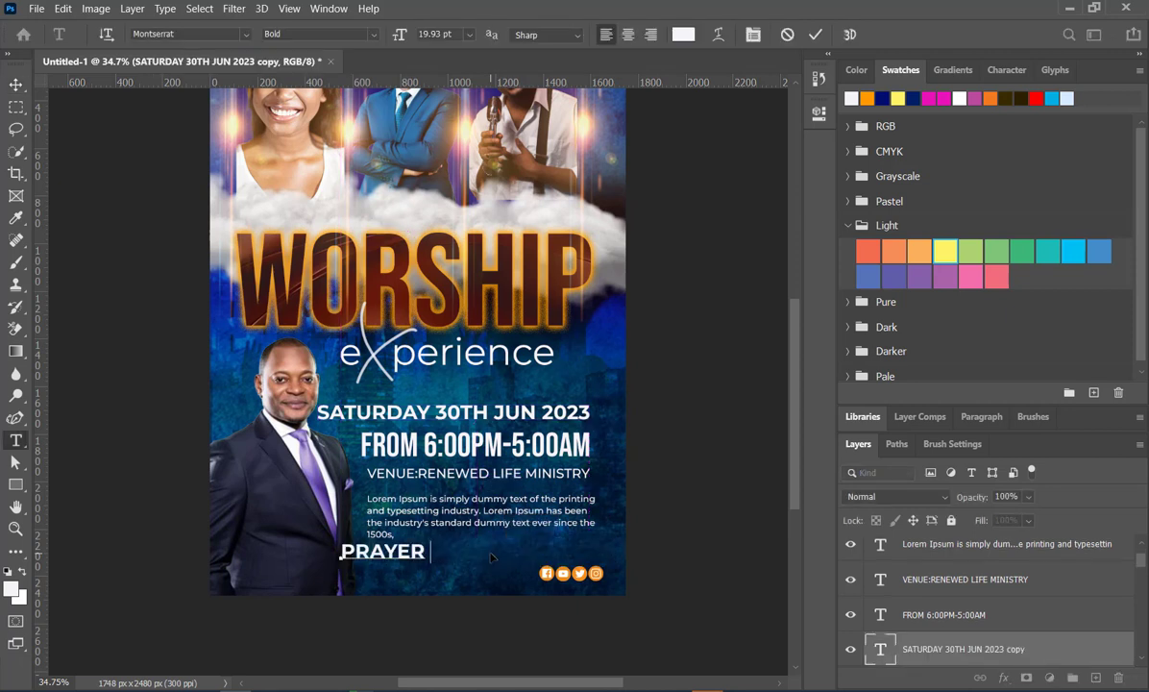
{"action": "type", "text": "I WORD "}
{"action": "type", "text": "|"}
{"action": "type", "text": " DELIVER"}
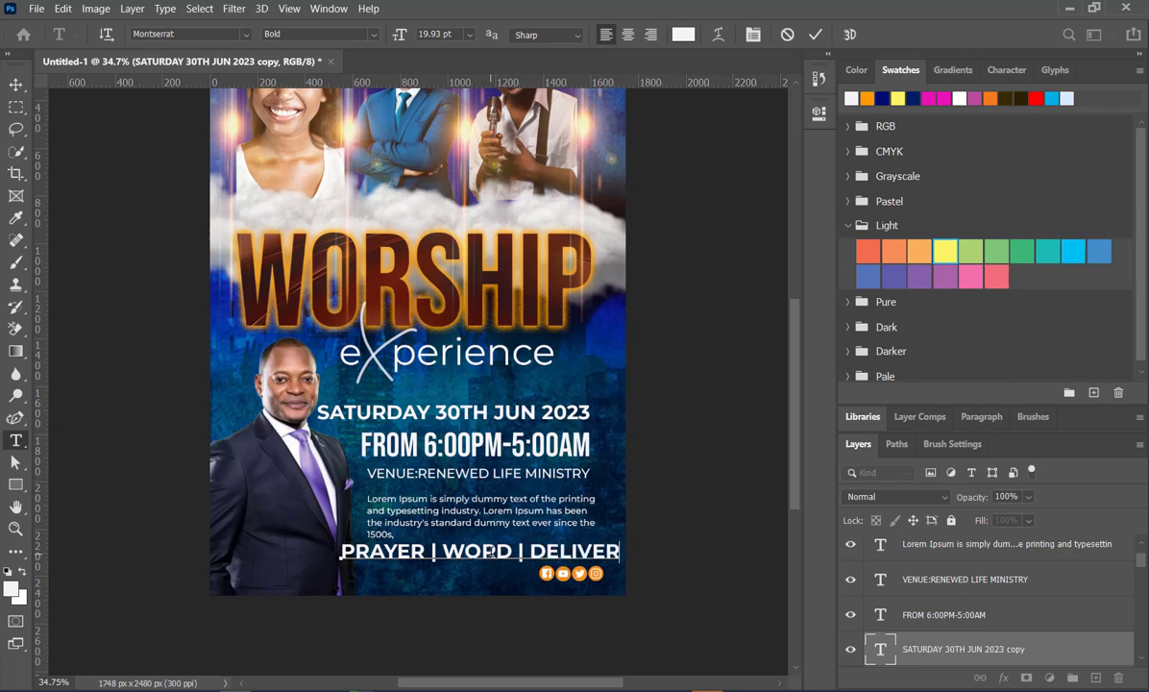
{"action": "type", "text": "E"}
{"action": "type", "text": "NCE"}
{"action": "left_click", "coordinate": [812, 39]}
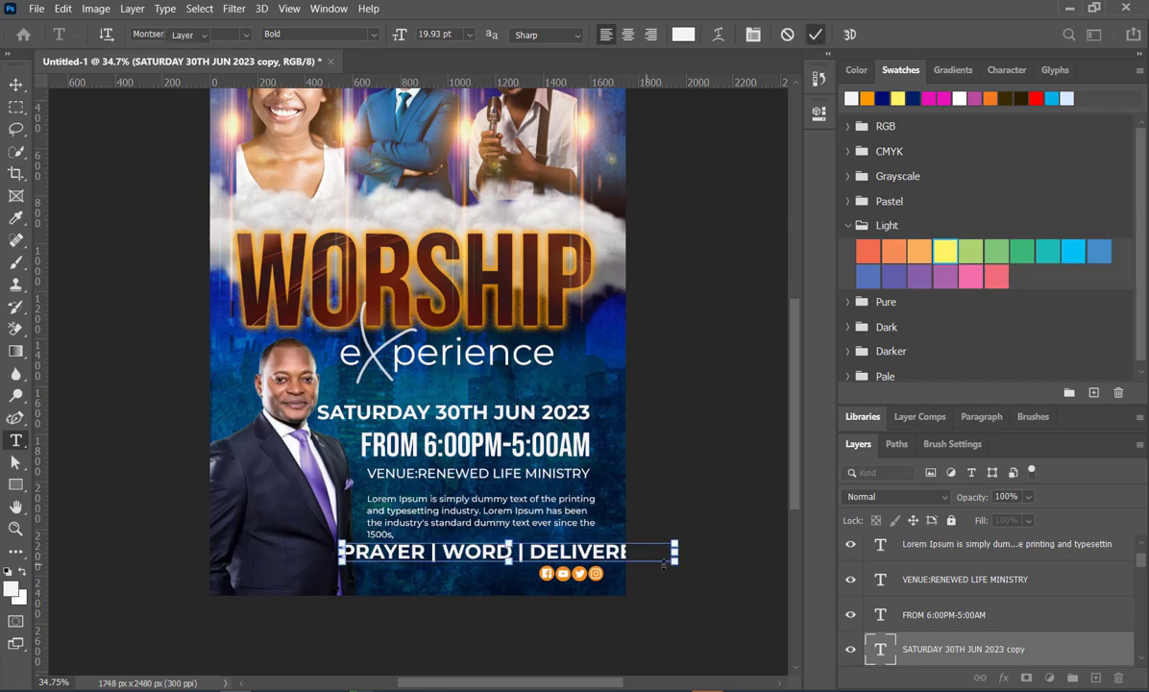
- Scale the "PRAYER | WORD | DELIVERENCE" line to 66.84% and line up its right end with the date, time and venue lines
{"action": "key", "text": "ctrl+t"}
{"action": "left_click_drag", "start_coordinate": [622, 555], "coordinate": [582, 550]}
{"action": "left_click_drag", "start_coordinate": [337, 549], "coordinate": [354, 549]}
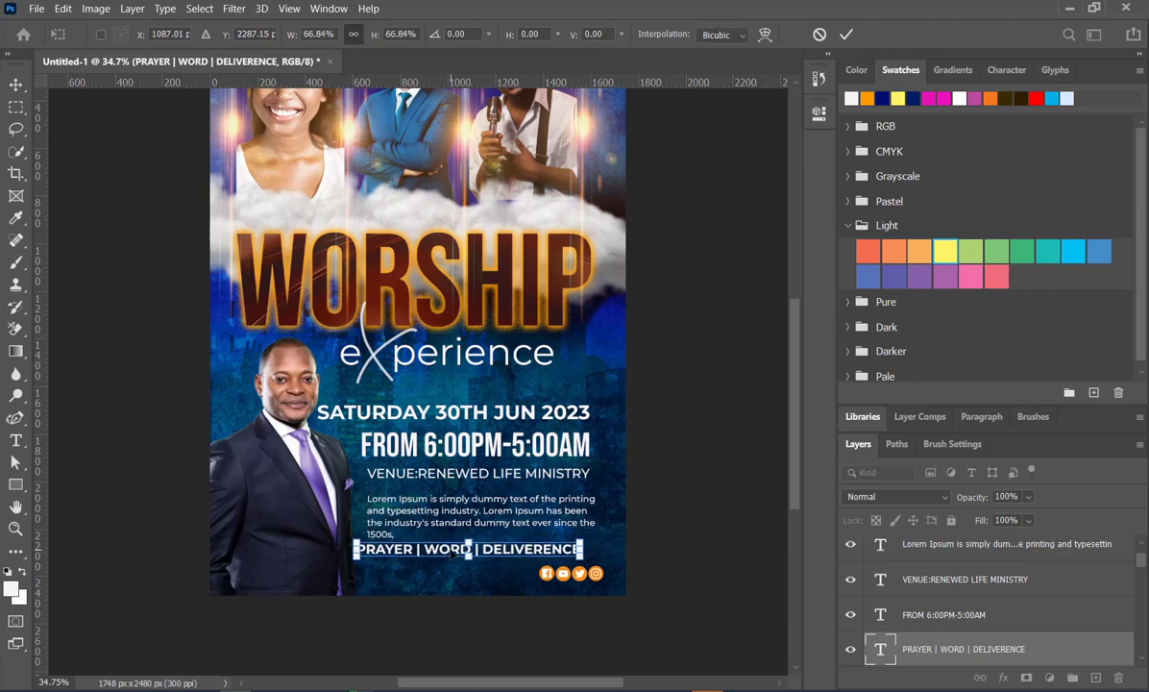
{"action": "left_click_drag", "start_coordinate": [451, 549], "coordinate": [457, 546]}
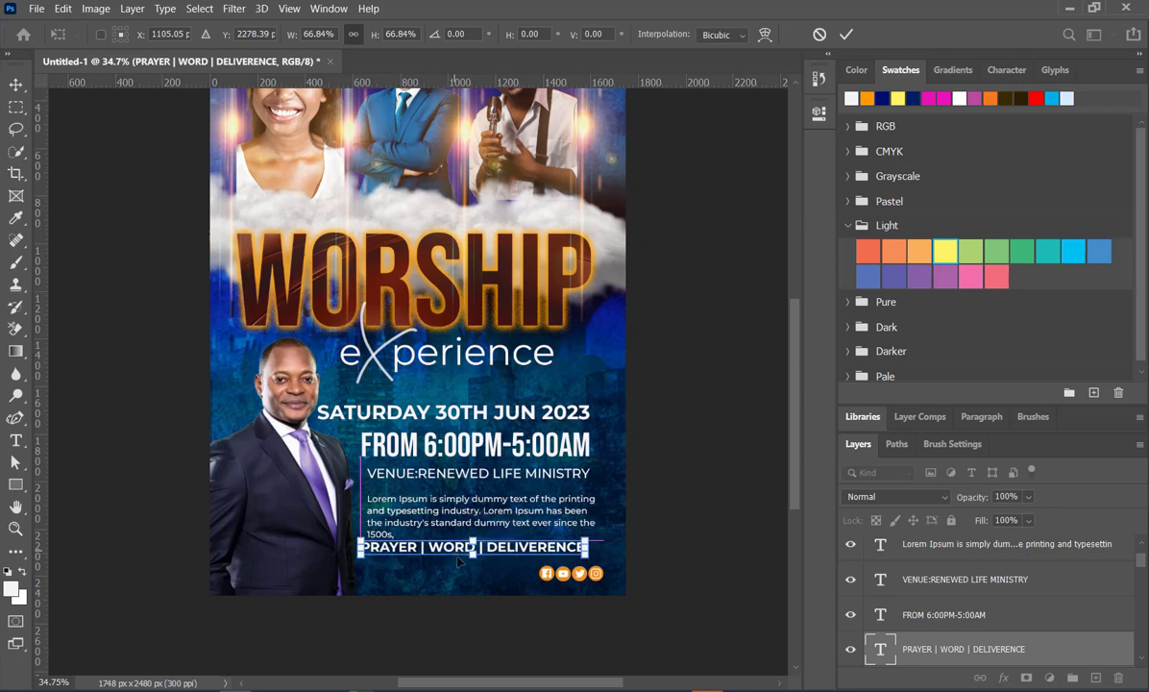
{"action": "key", "text": "Right"}
{"action": "key", "text": "Right"}
{"action": "key", "text": "Right"}
{"action": "key", "text": "Right"}
{"action": "key", "text": "Right"}
{"action": "key", "text": "Right"}
{"action": "key", "text": "Right"}
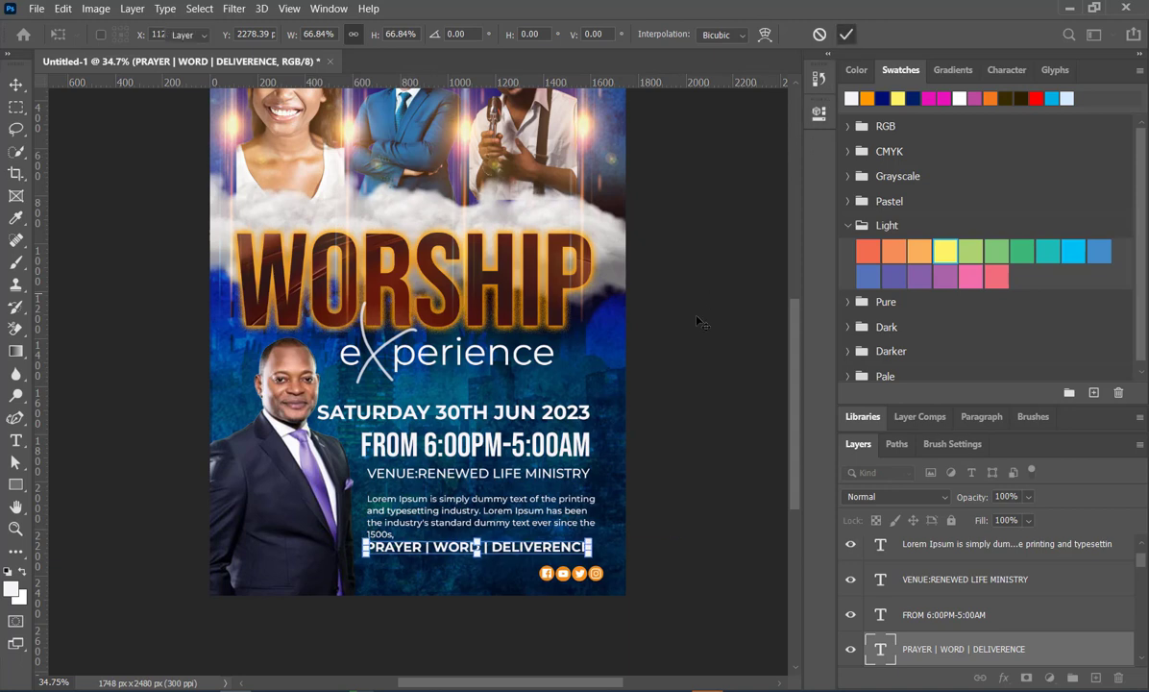
{"action": "left_click", "coordinate": [650, 294]}
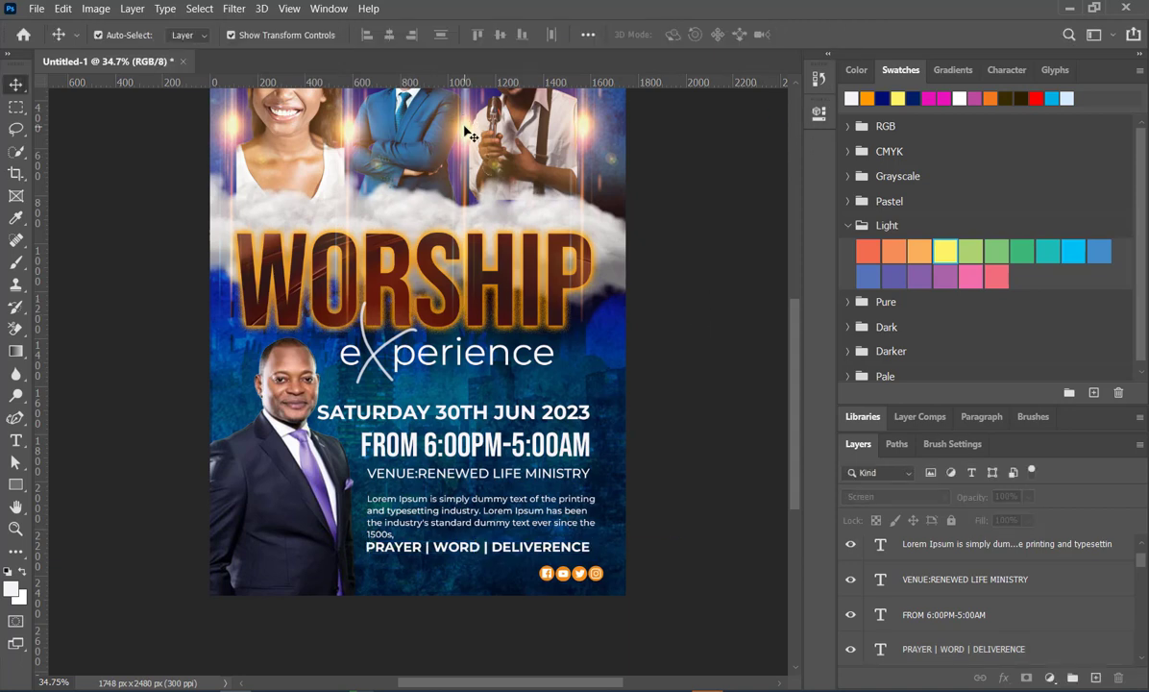
- Duplicate a vertical light flare, set its rotation to 0° so it lies horizontally, and place it between "eXperience" and the date line
{"action": "left_click_drag", "start_coordinate": [470, 135], "coordinate": [487, 425]}
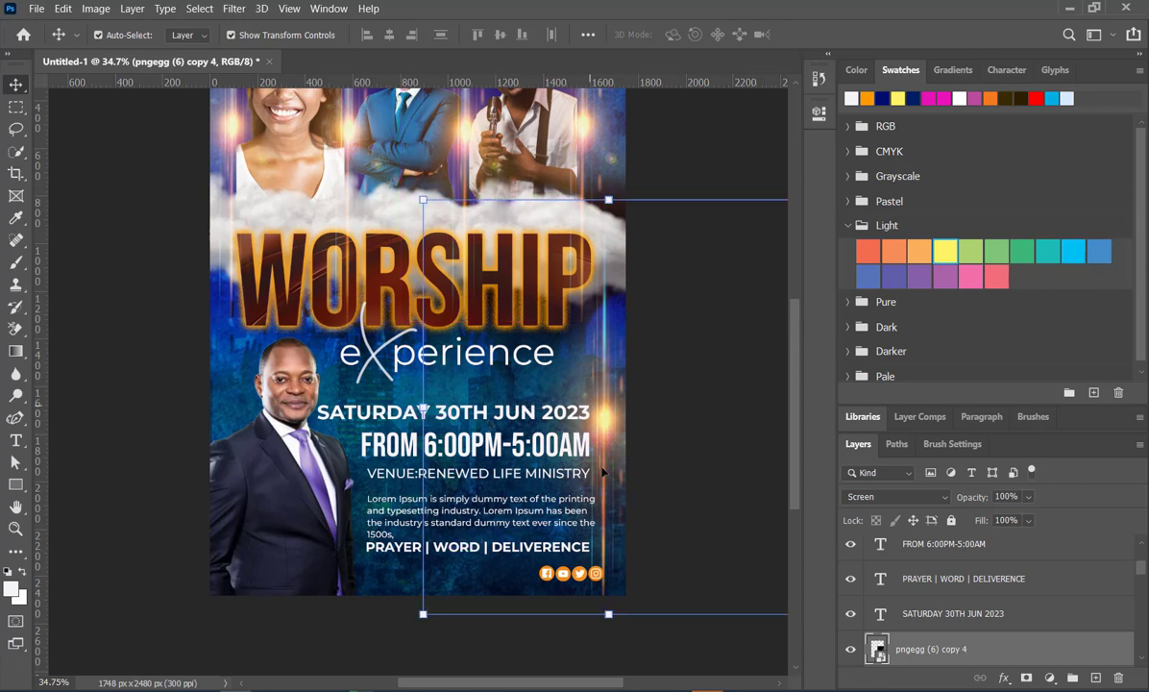
{"action": "key", "text": "ctrl+t"}
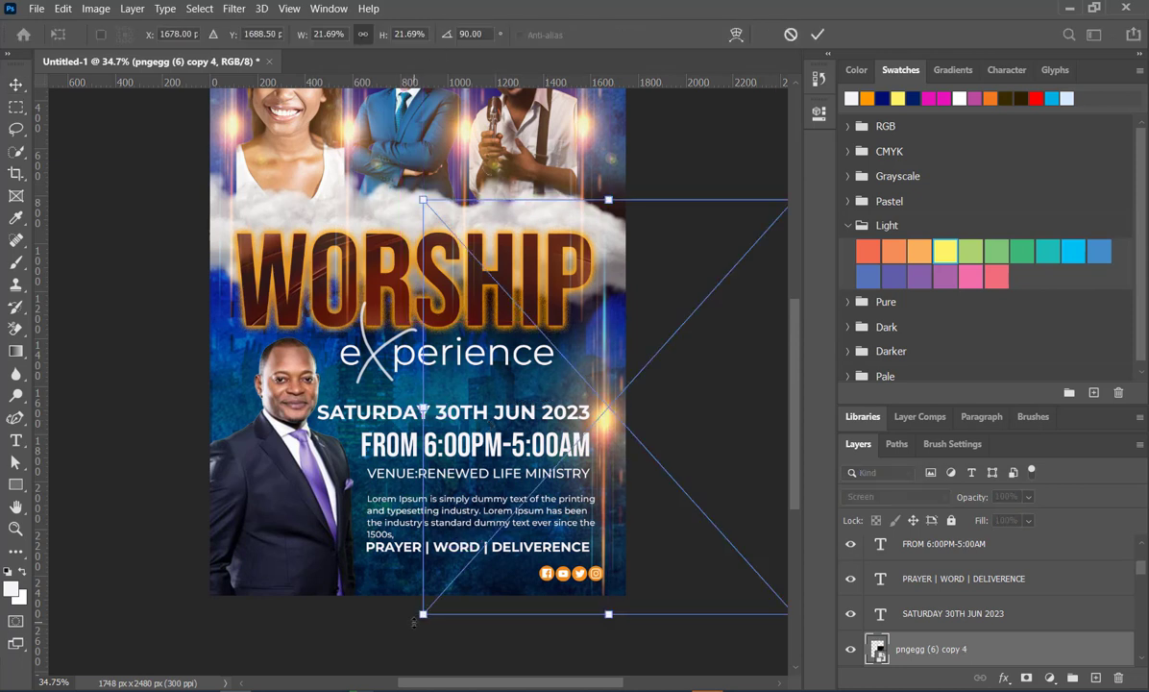
{"action": "left_click", "coordinate": [485, 33]}
{"action": "type", "text": "0"}
{"action": "key", "text": "Return"}
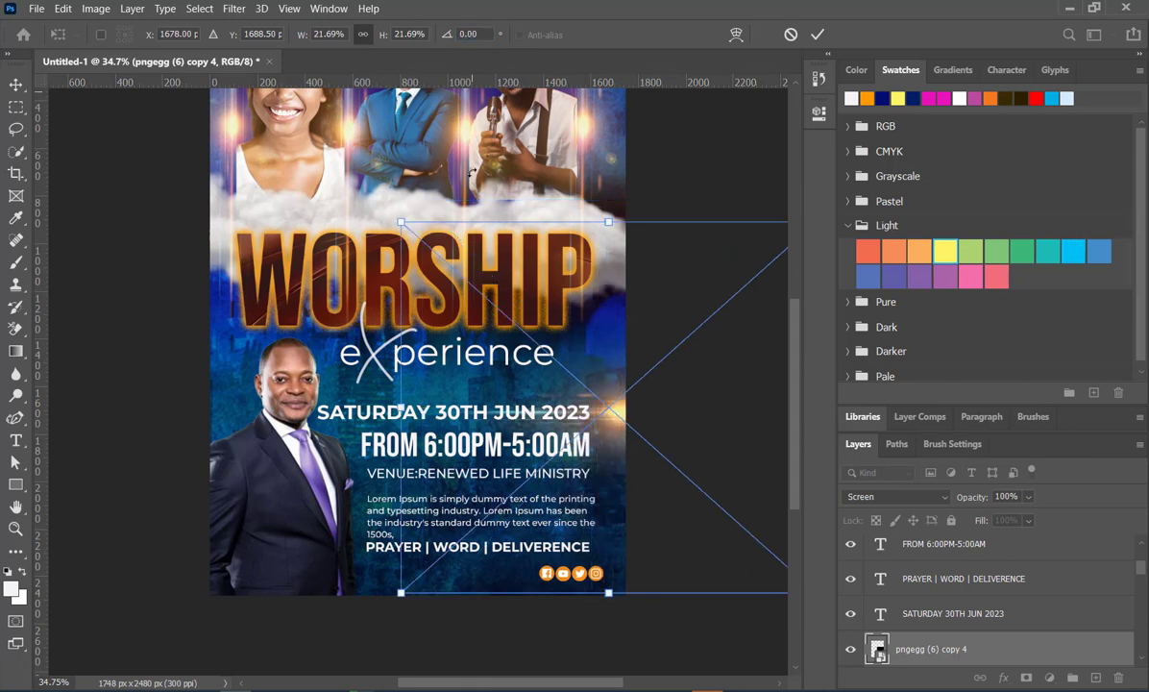
{"action": "left_click_drag", "start_coordinate": [614, 428], "coordinate": [419, 387]}
{"action": "left_click_drag", "start_coordinate": [845, 177], "coordinate": [865, 528]}
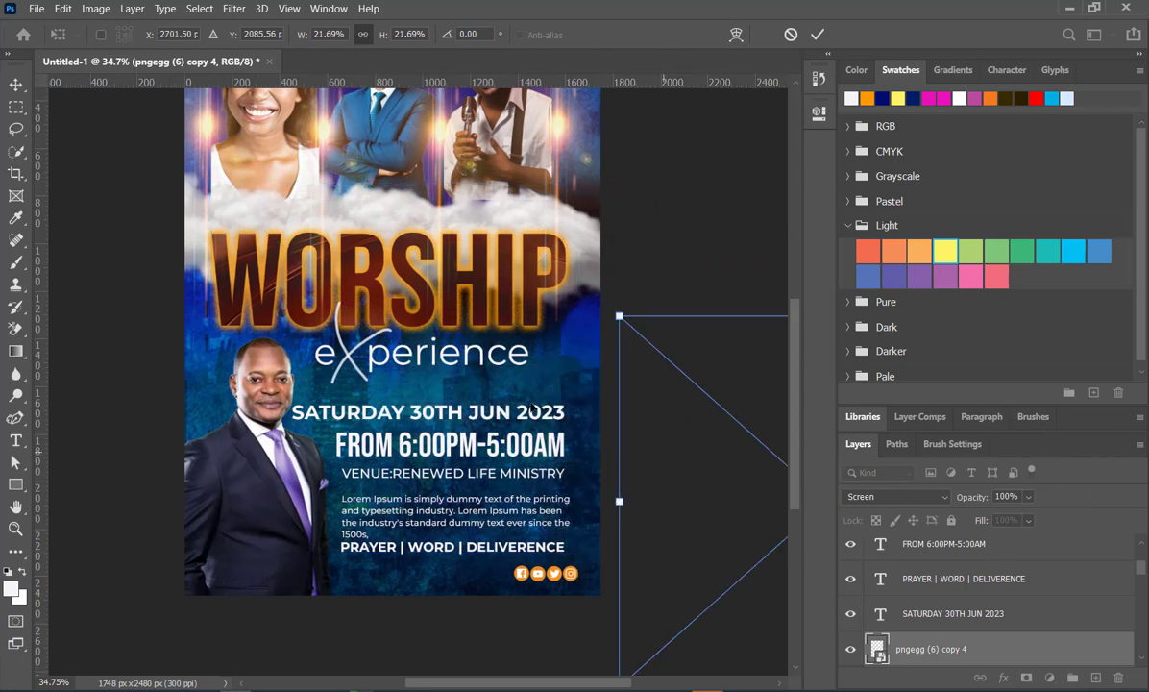
{"action": "left_click_drag", "start_coordinate": [531, 409], "coordinate": [435, 383]}
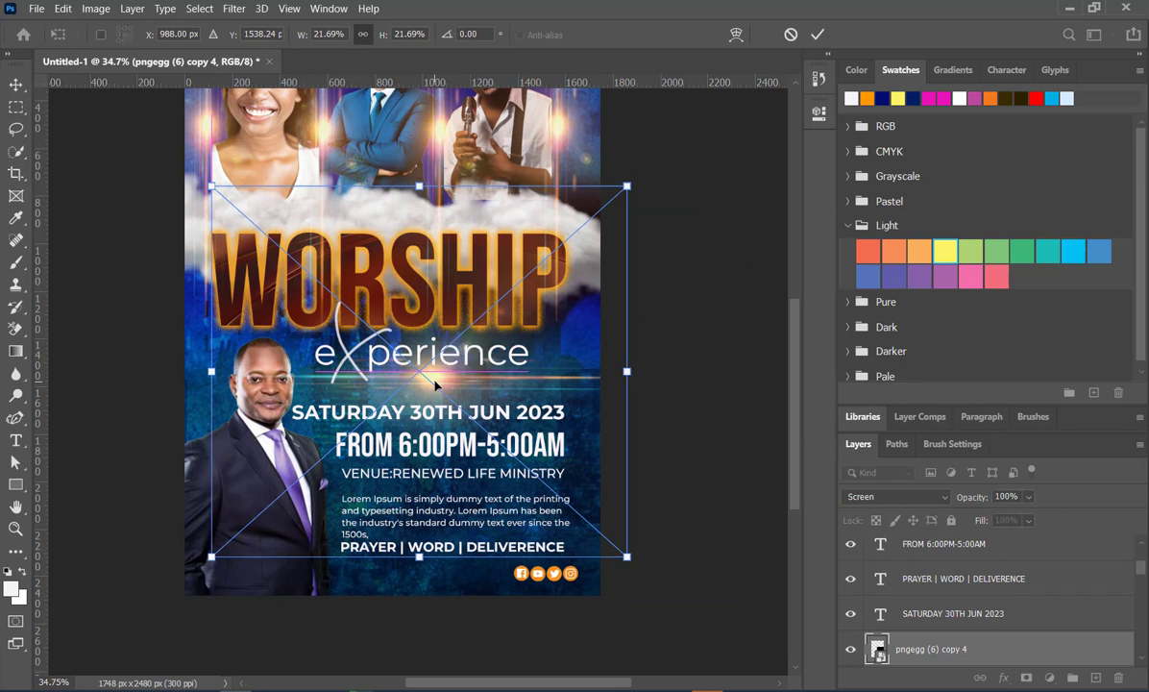
- Commit the horizontal flare's transform, lower its layer opacity to 80%, and deselect it
{"action": "left_click", "coordinate": [811, 37]}
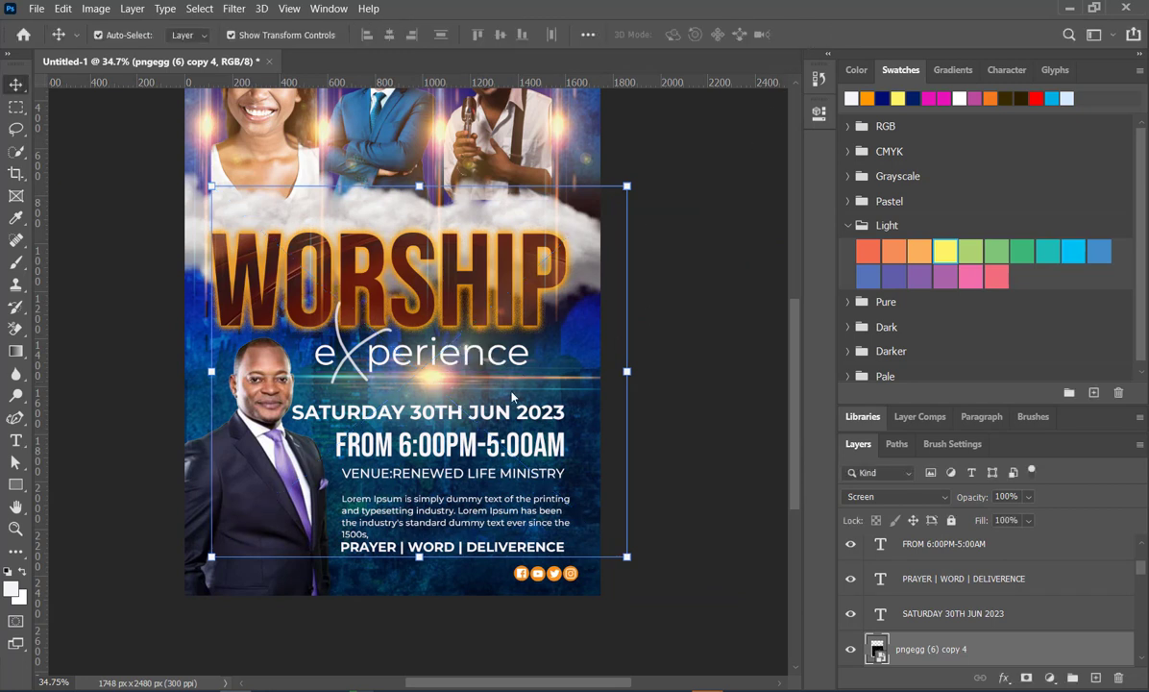
{"action": "left_click", "coordinate": [1029, 497]}
{"action": "left_click_drag", "start_coordinate": [1011, 520], "coordinate": [1046, 519]}
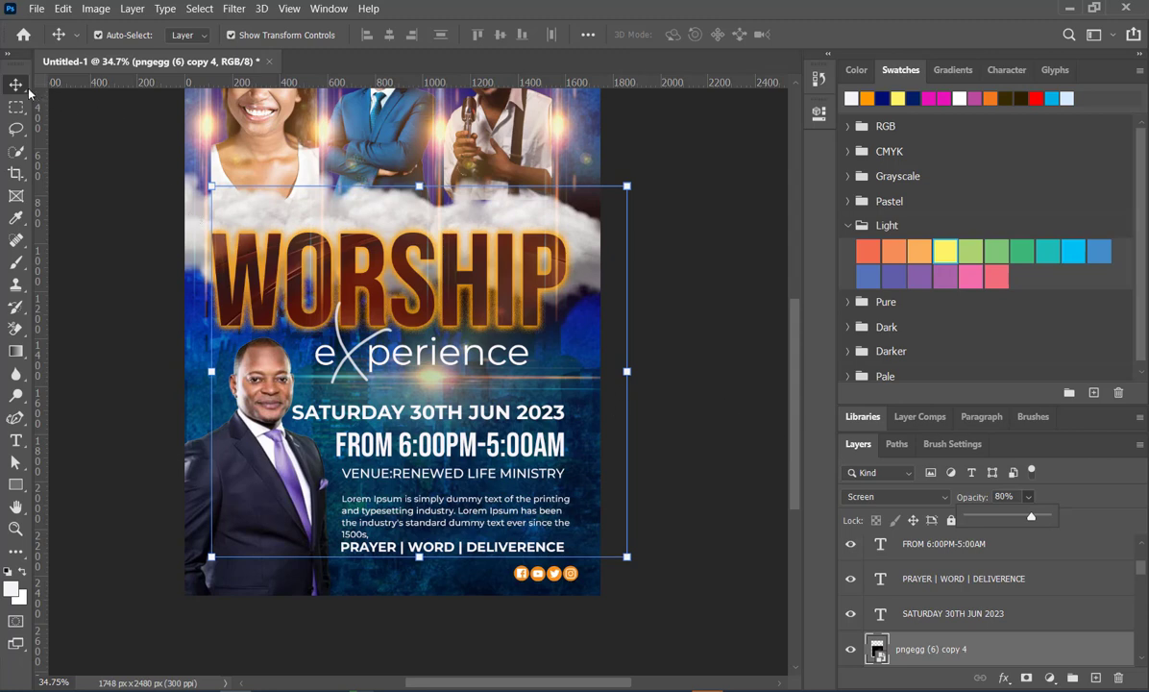
{"action": "left_click", "coordinate": [75, 183]}
{"action": "left_click", "coordinate": [653, 413]}
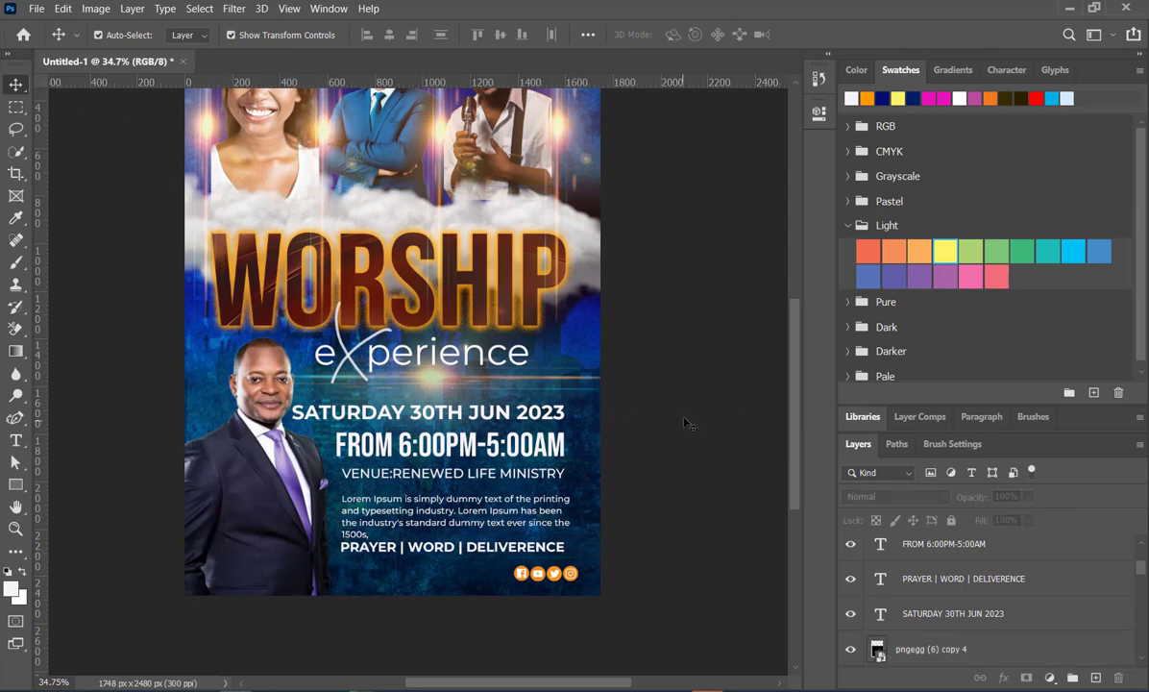
- Examine the whole flyer's composition, from the portraits and WORSHIP title down to the event details
{"action": "scroll", "coordinate": [684, 419], "scroll_direction": "down", "scroll_amount": 4}
{"action": "scroll", "coordinate": [203, 339], "scroll_direction": "up", "scroll_amount": 4}
{"action": "scroll", "coordinate": [500, 334], "scroll_direction": "down", "scroll_amount": 2}
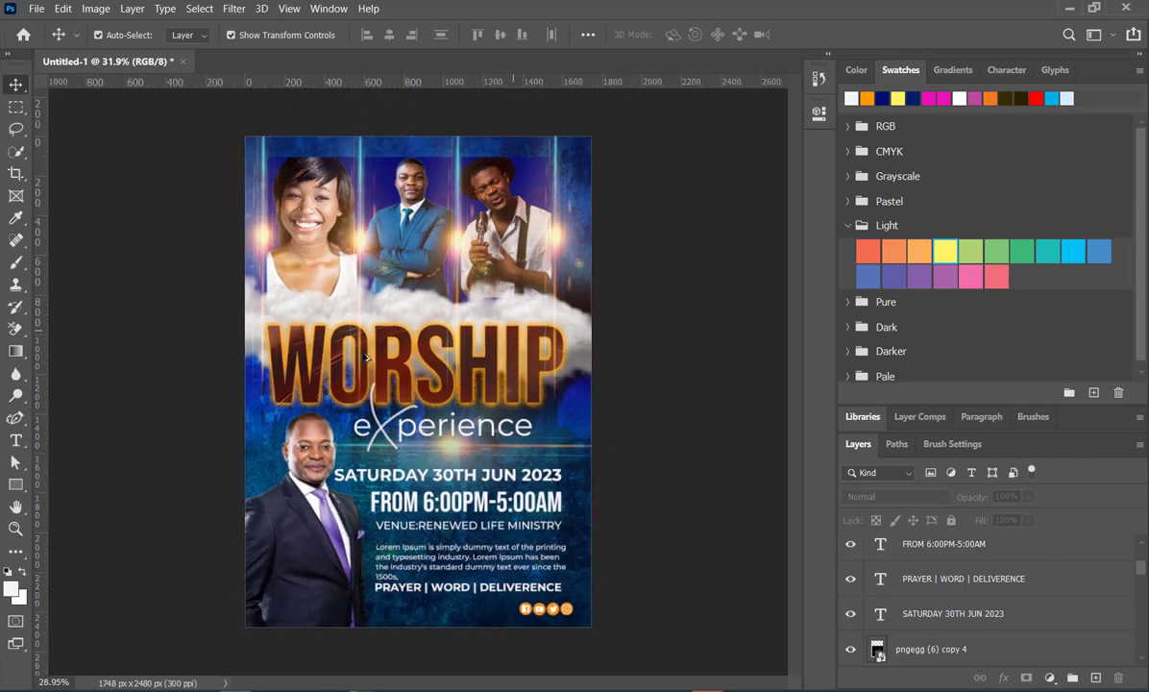
{"action": "scroll", "coordinate": [235, 337], "scroll_direction": "up", "scroll_amount": 1}
{"action": "scroll", "coordinate": [235, 336], "scroll_direction": "down", "scroll_amount": 1}
{"action": "scroll", "coordinate": [336, 240], "scroll_direction": "up", "scroll_amount": 1}
{"action": "scroll", "coordinate": [444, 172], "scroll_direction": "down", "scroll_amount": 1}
- Try the Screen blend mode on the rectangle that frames the portrait of the man holding the microphone
{"action": "left_click", "coordinate": [443, 172]}
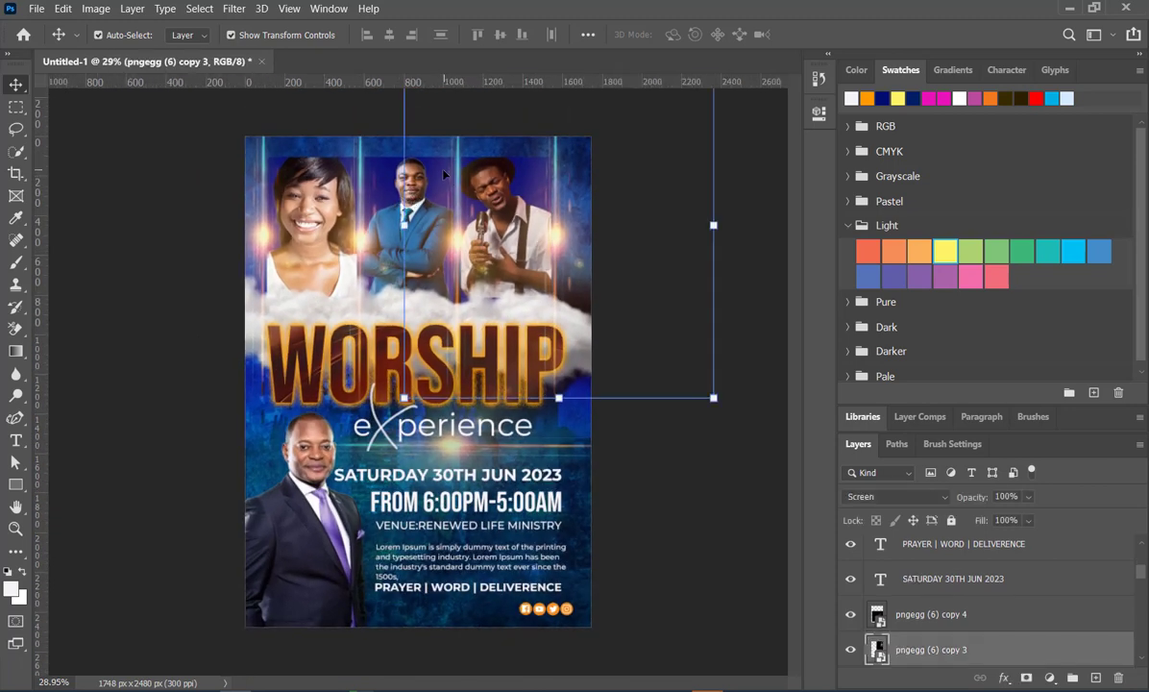
{"action": "left_click", "coordinate": [384, 172]}
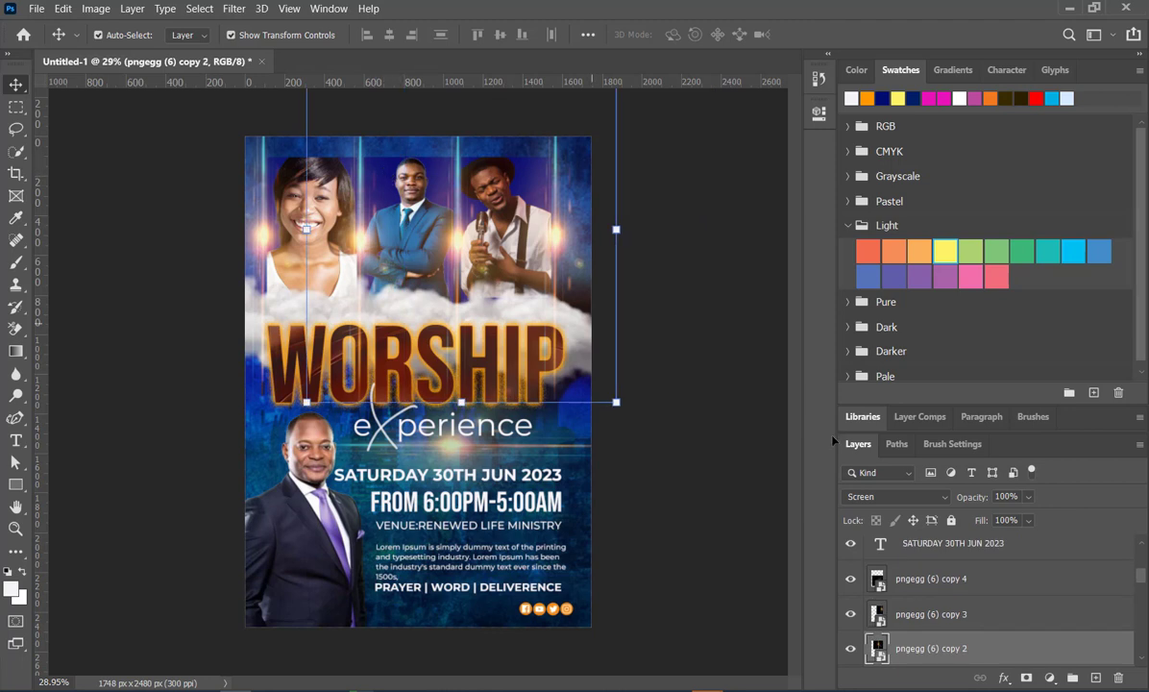
{"action": "scroll", "coordinate": [958, 584], "scroll_direction": "up", "scroll_amount": 3}
{"action": "scroll", "coordinate": [958, 583], "scroll_direction": "down", "scroll_amount": 8}
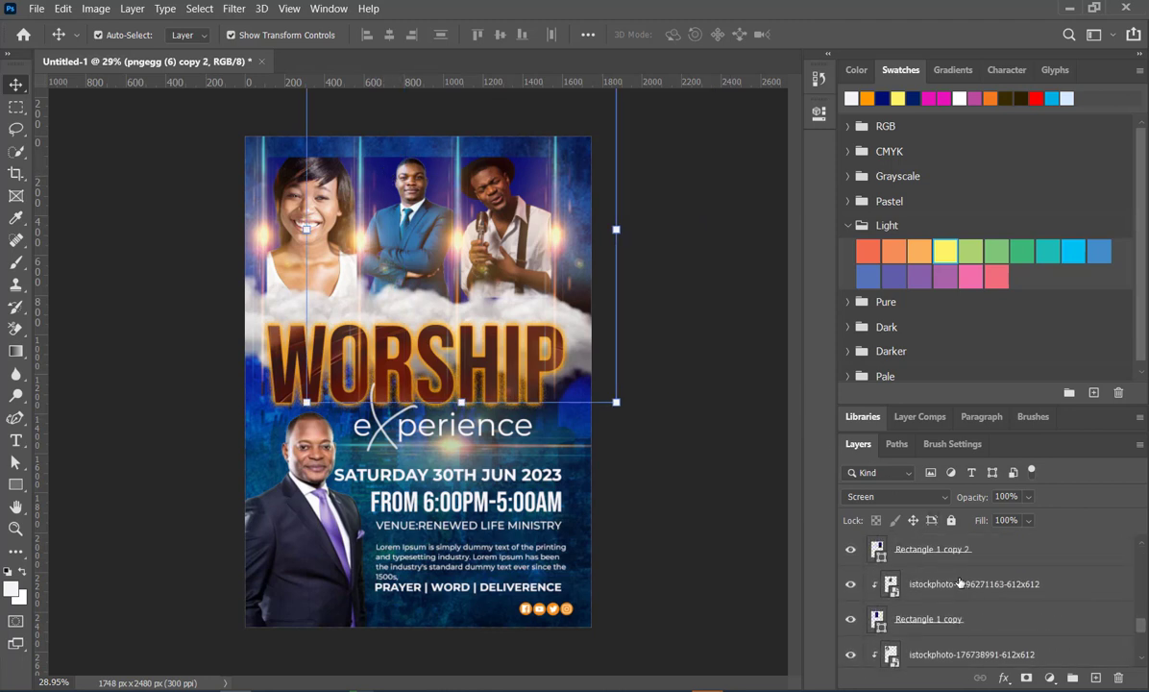
{"action": "scroll", "coordinate": [959, 583], "scroll_direction": "up", "scroll_amount": 1}
{"action": "left_click", "coordinate": [959, 583]}
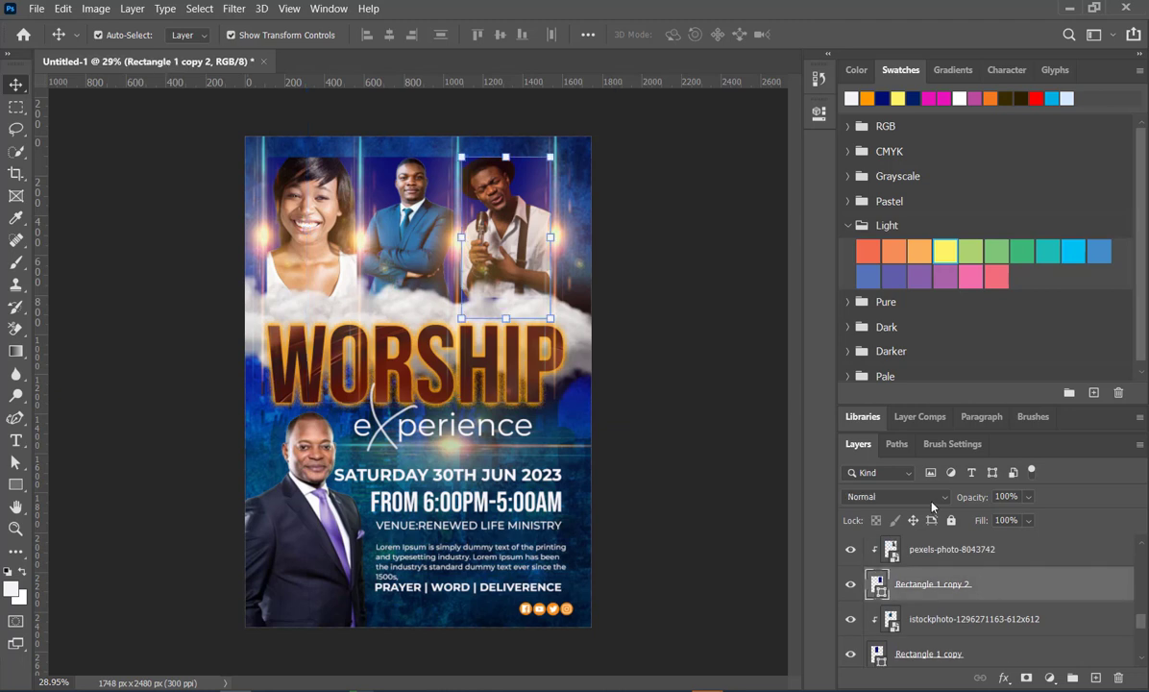
{"action": "left_click", "coordinate": [946, 498]}
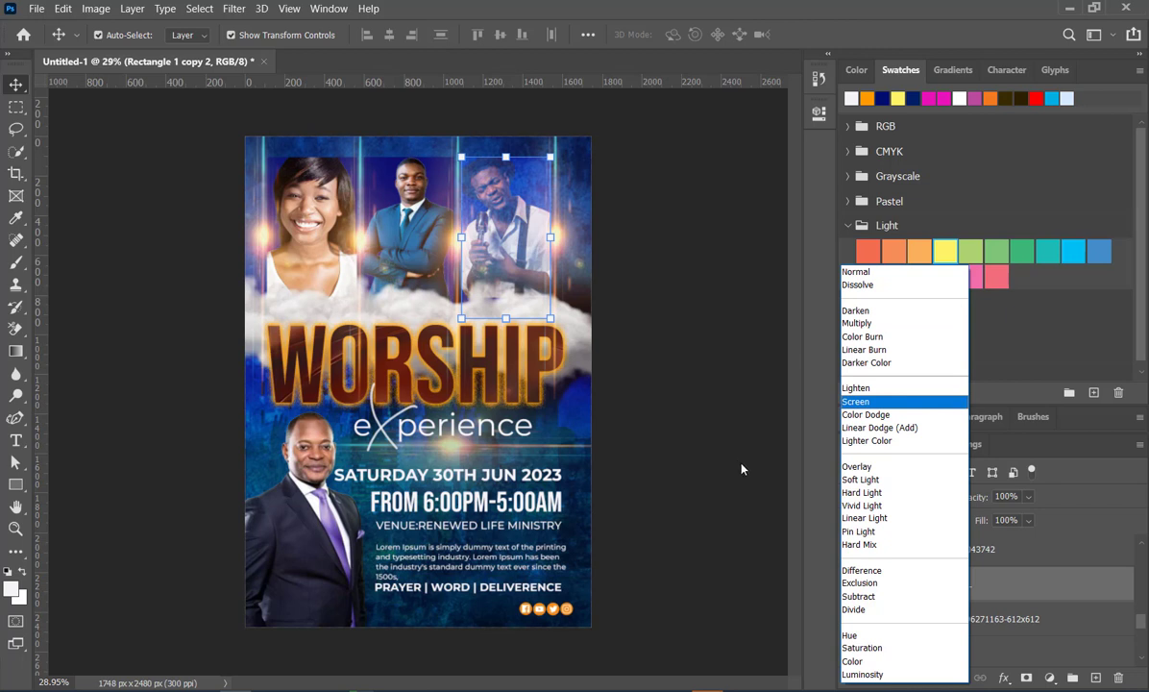
{"action": "left_click", "coordinate": [731, 500]}
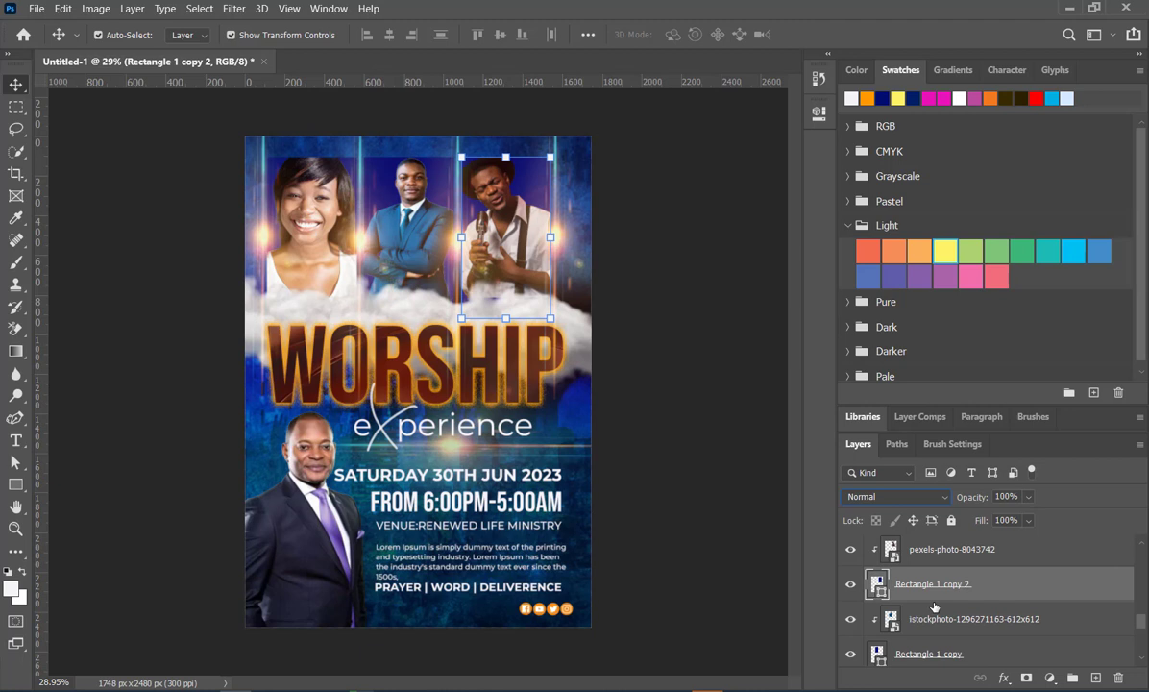
{"action": "left_click", "coordinate": [686, 300]}
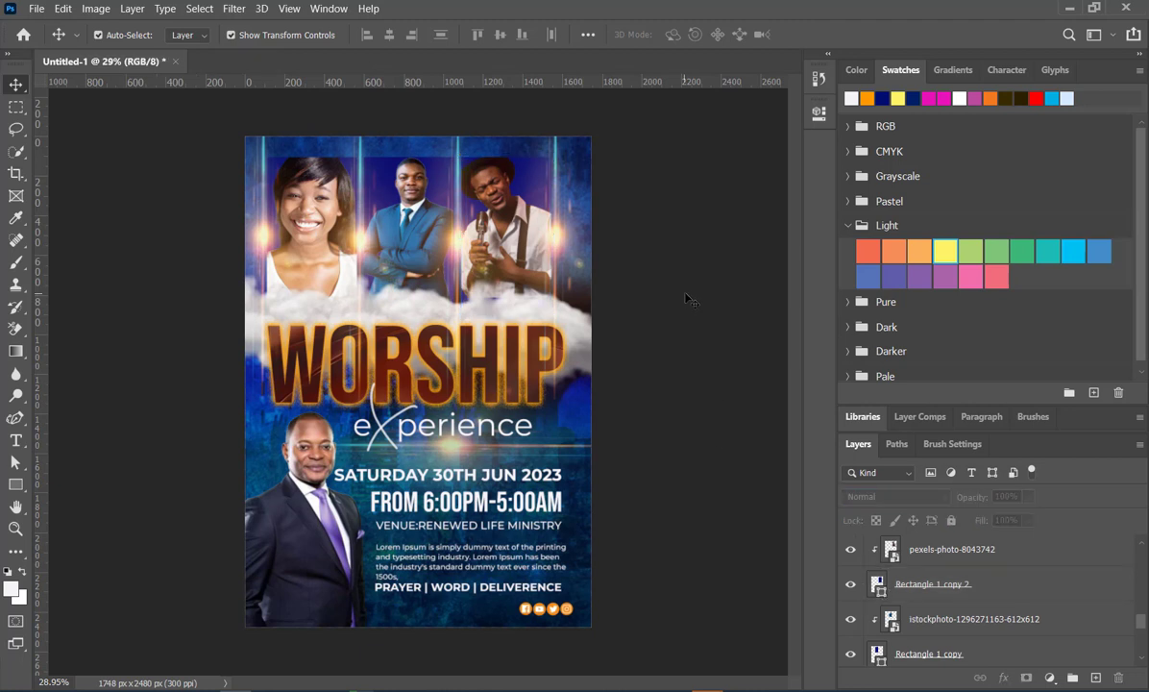